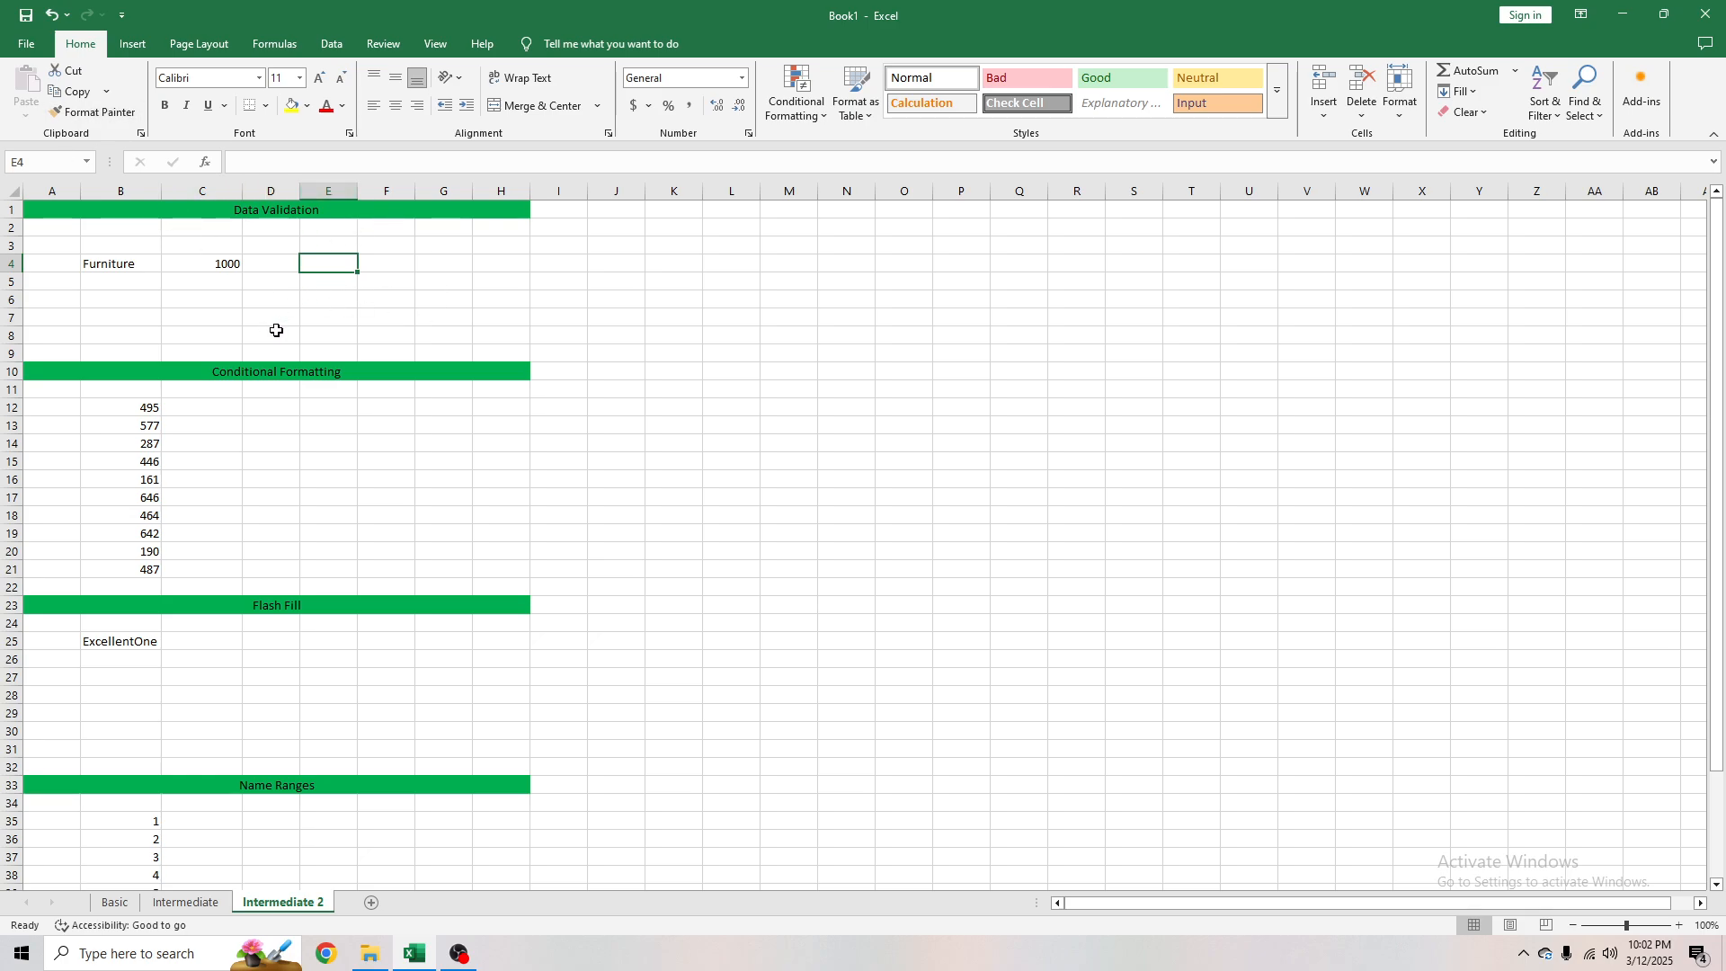
{"action": "left_click", "coordinate": [323, 406]}
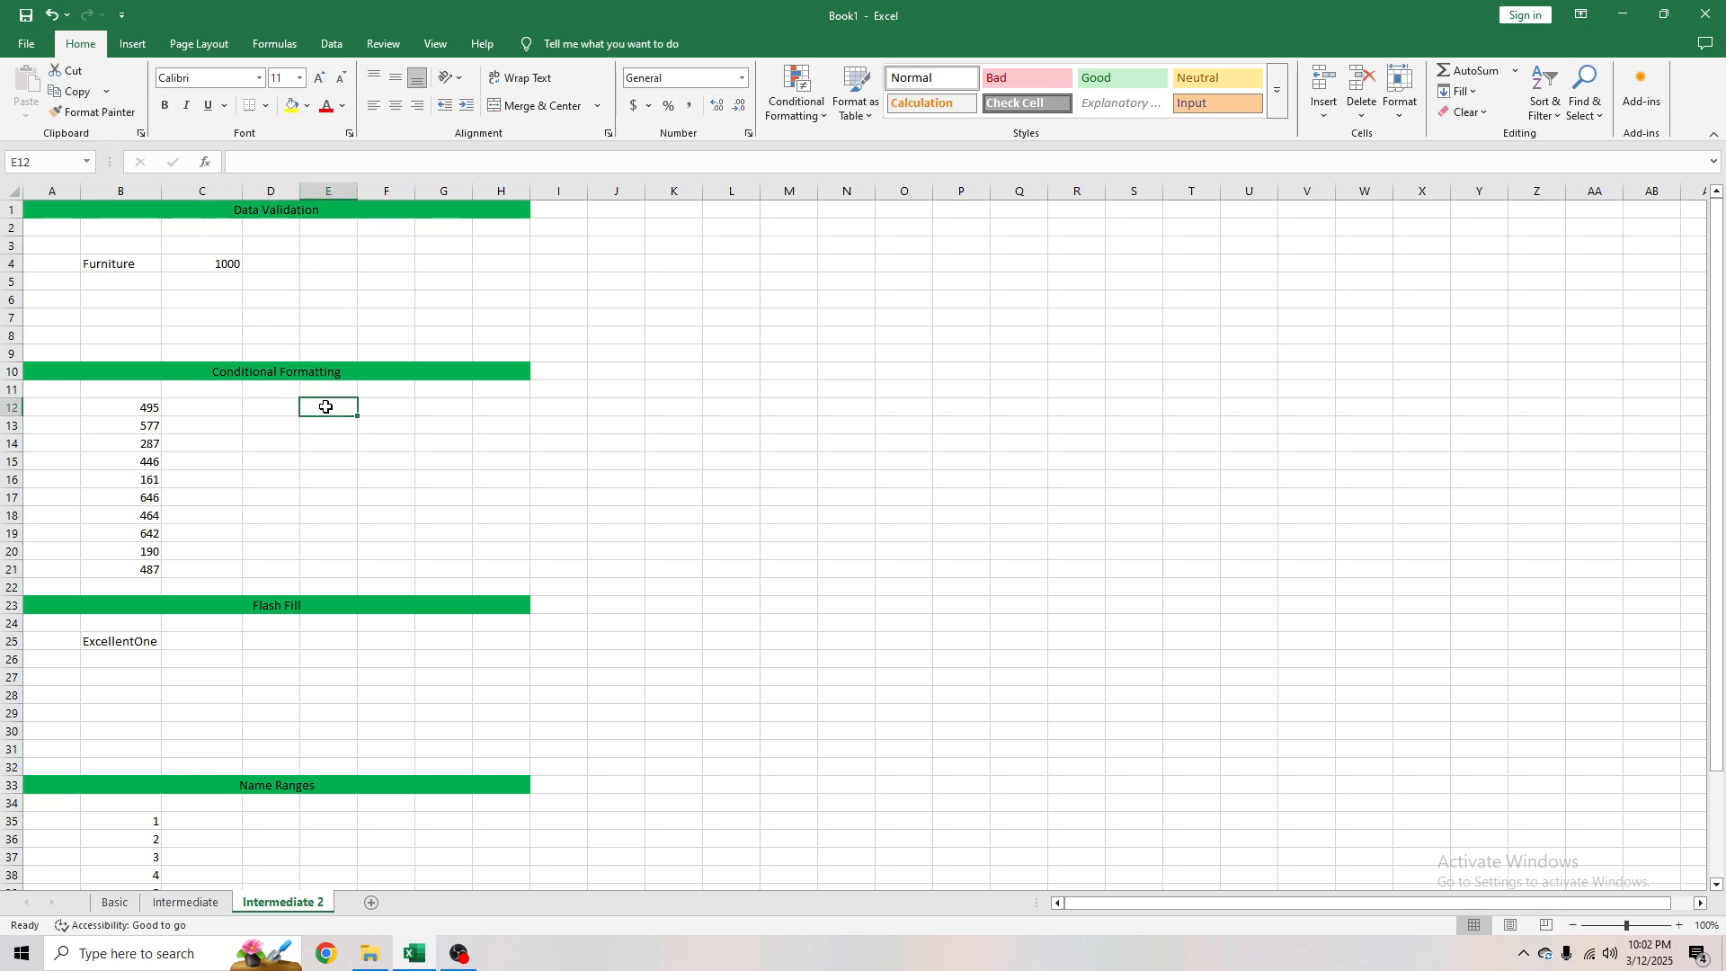
{"action": "left_click", "coordinate": [692, 353]}
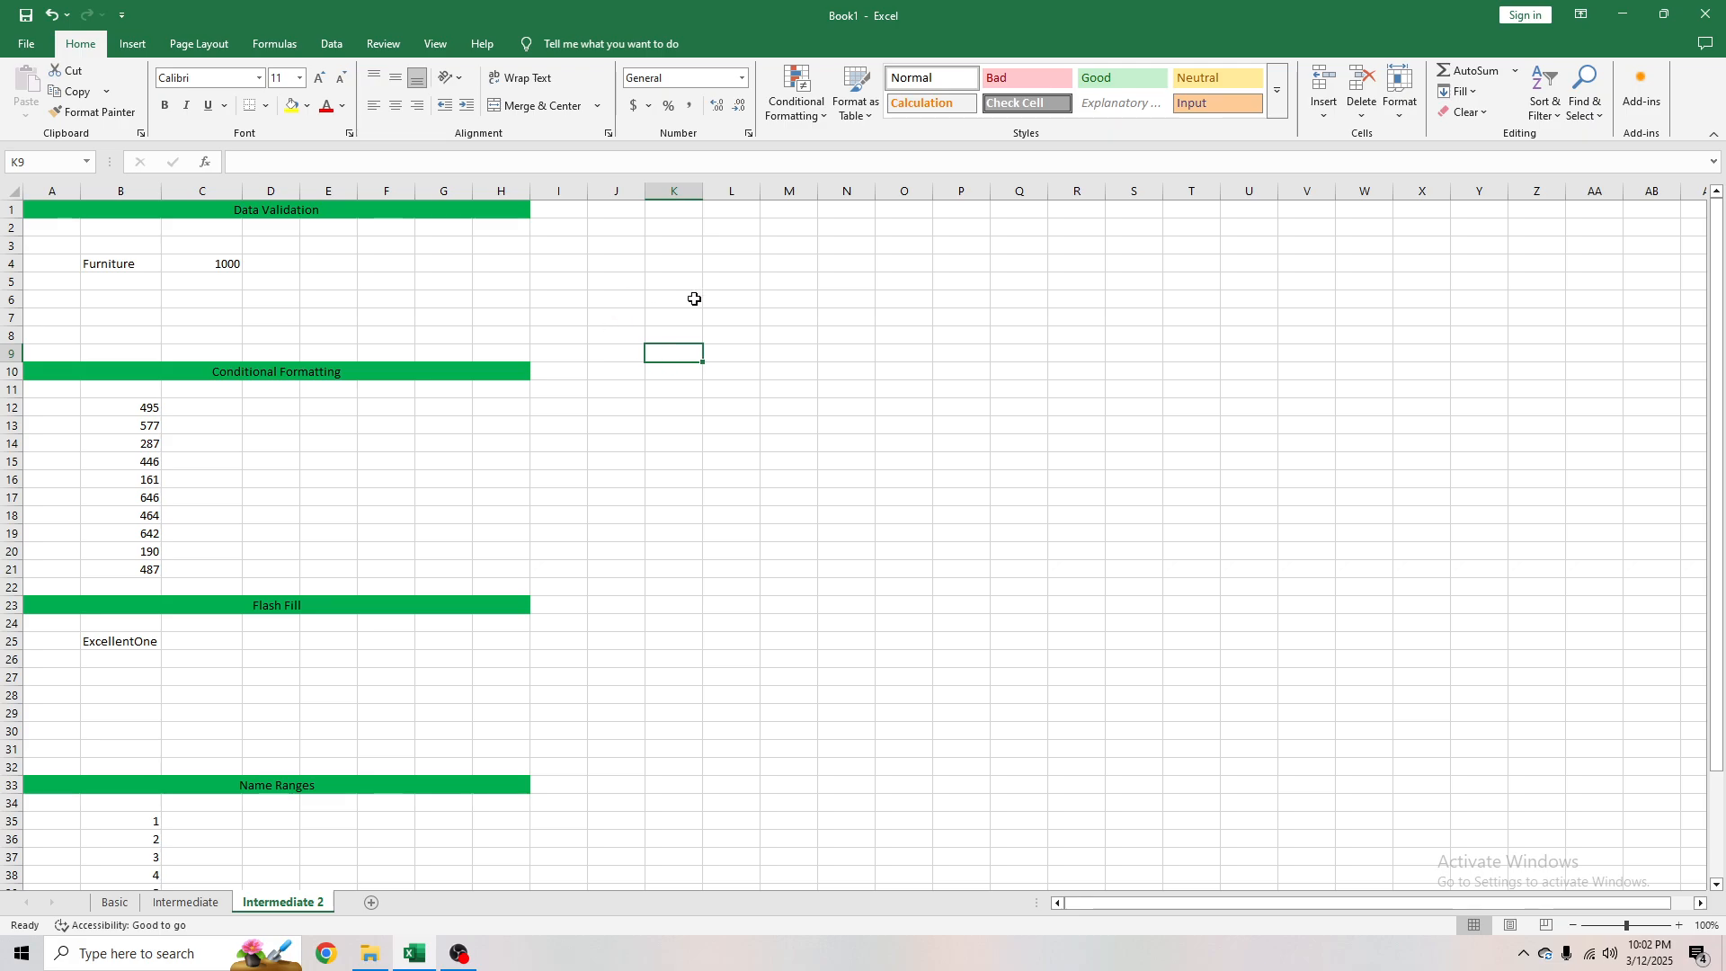
{"action": "left_click", "coordinate": [666, 369]}
{"action": "left_click", "coordinate": [689, 351]}
{"action": "key", "text": "Down"}
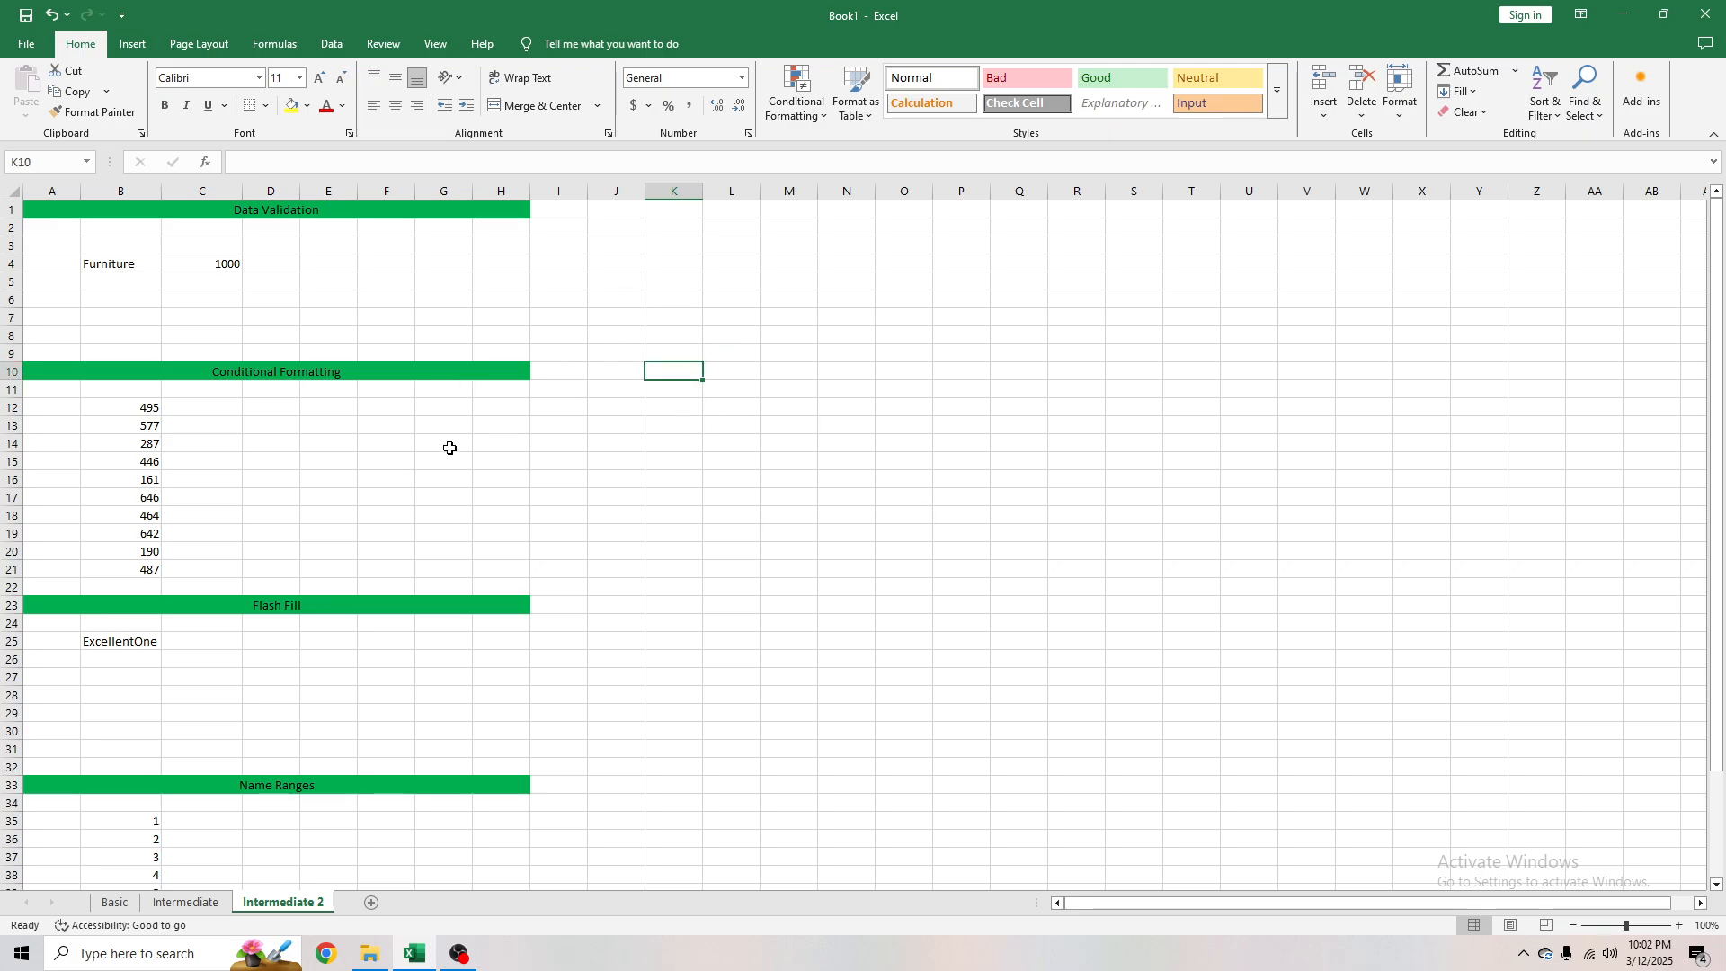
{"action": "left_click_drag", "start_coordinate": [147, 410], "coordinate": [148, 569]}
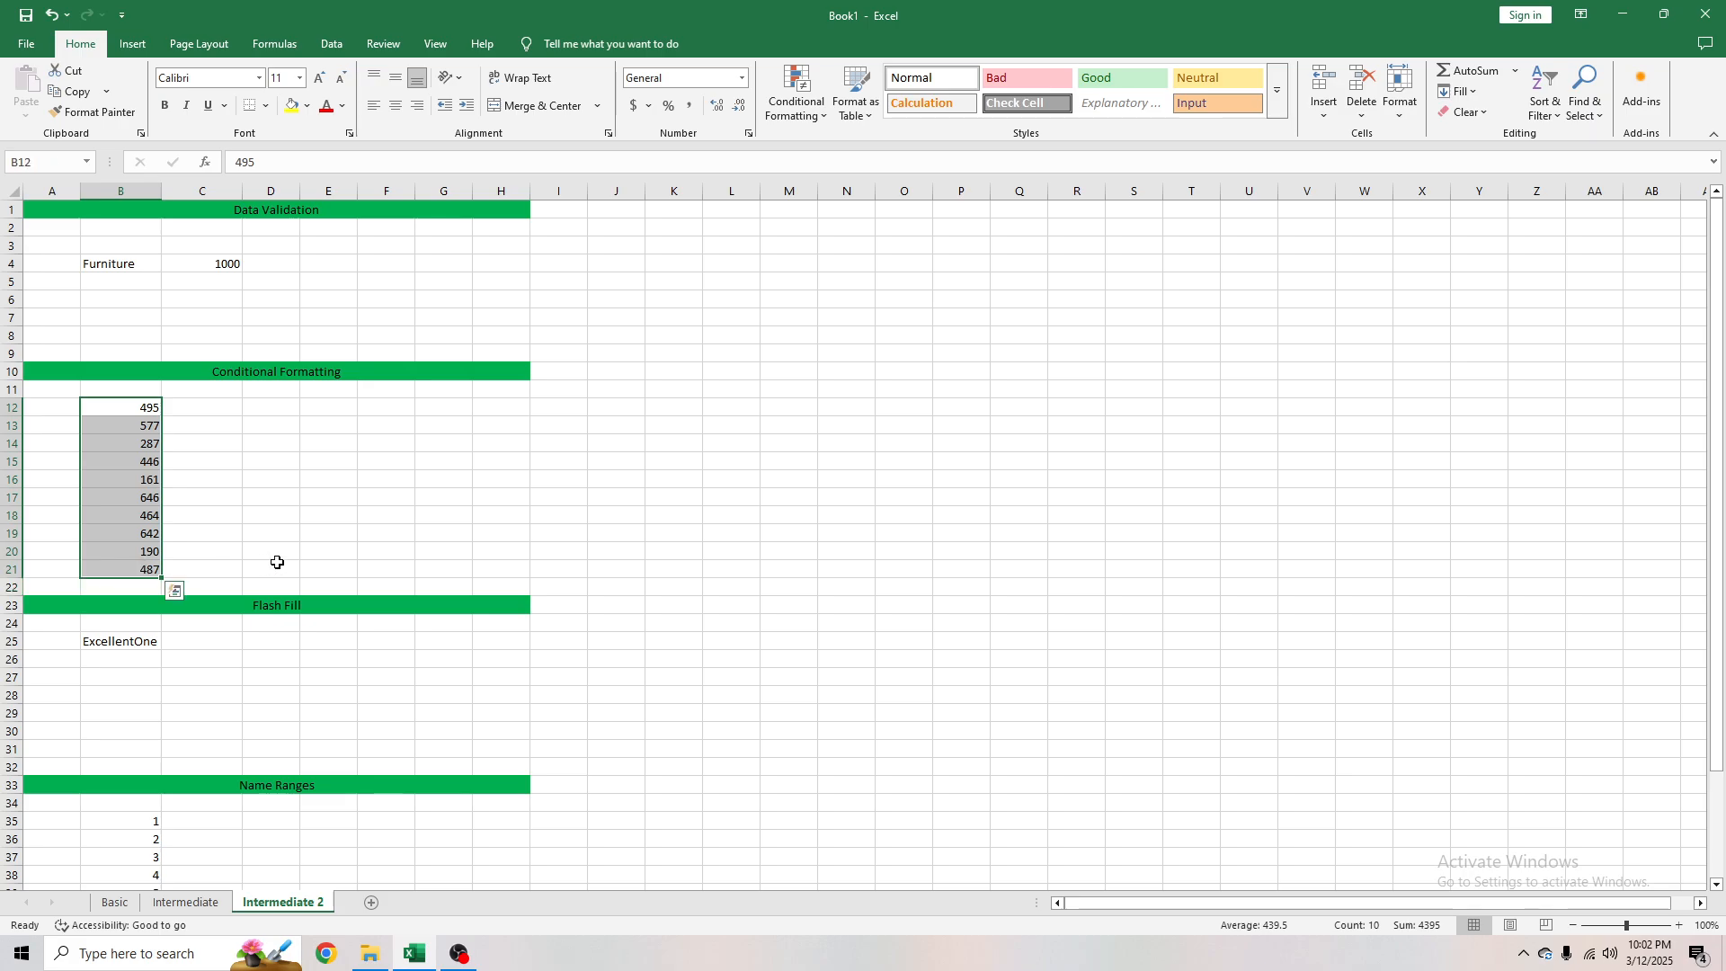
{"action": "left_click", "coordinate": [293, 447]}
{"action": "left_click", "coordinate": [337, 268]}
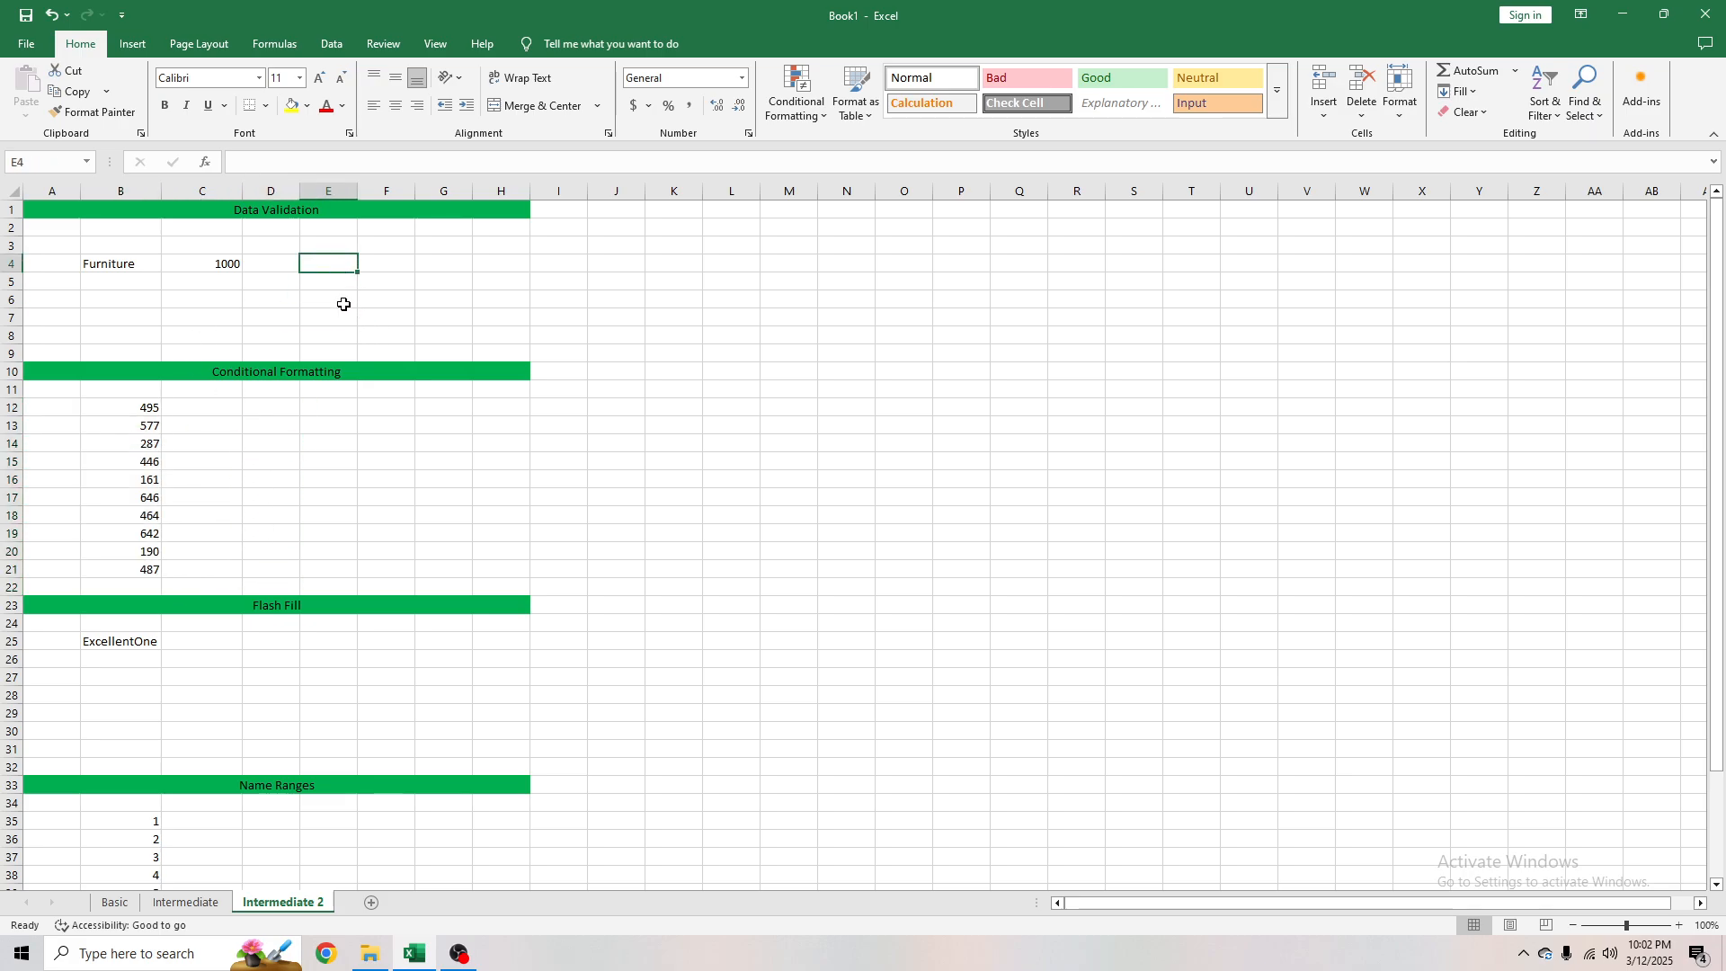
{"action": "left_click", "coordinate": [266, 215]}
{"action": "left_click", "coordinate": [87, 260]}
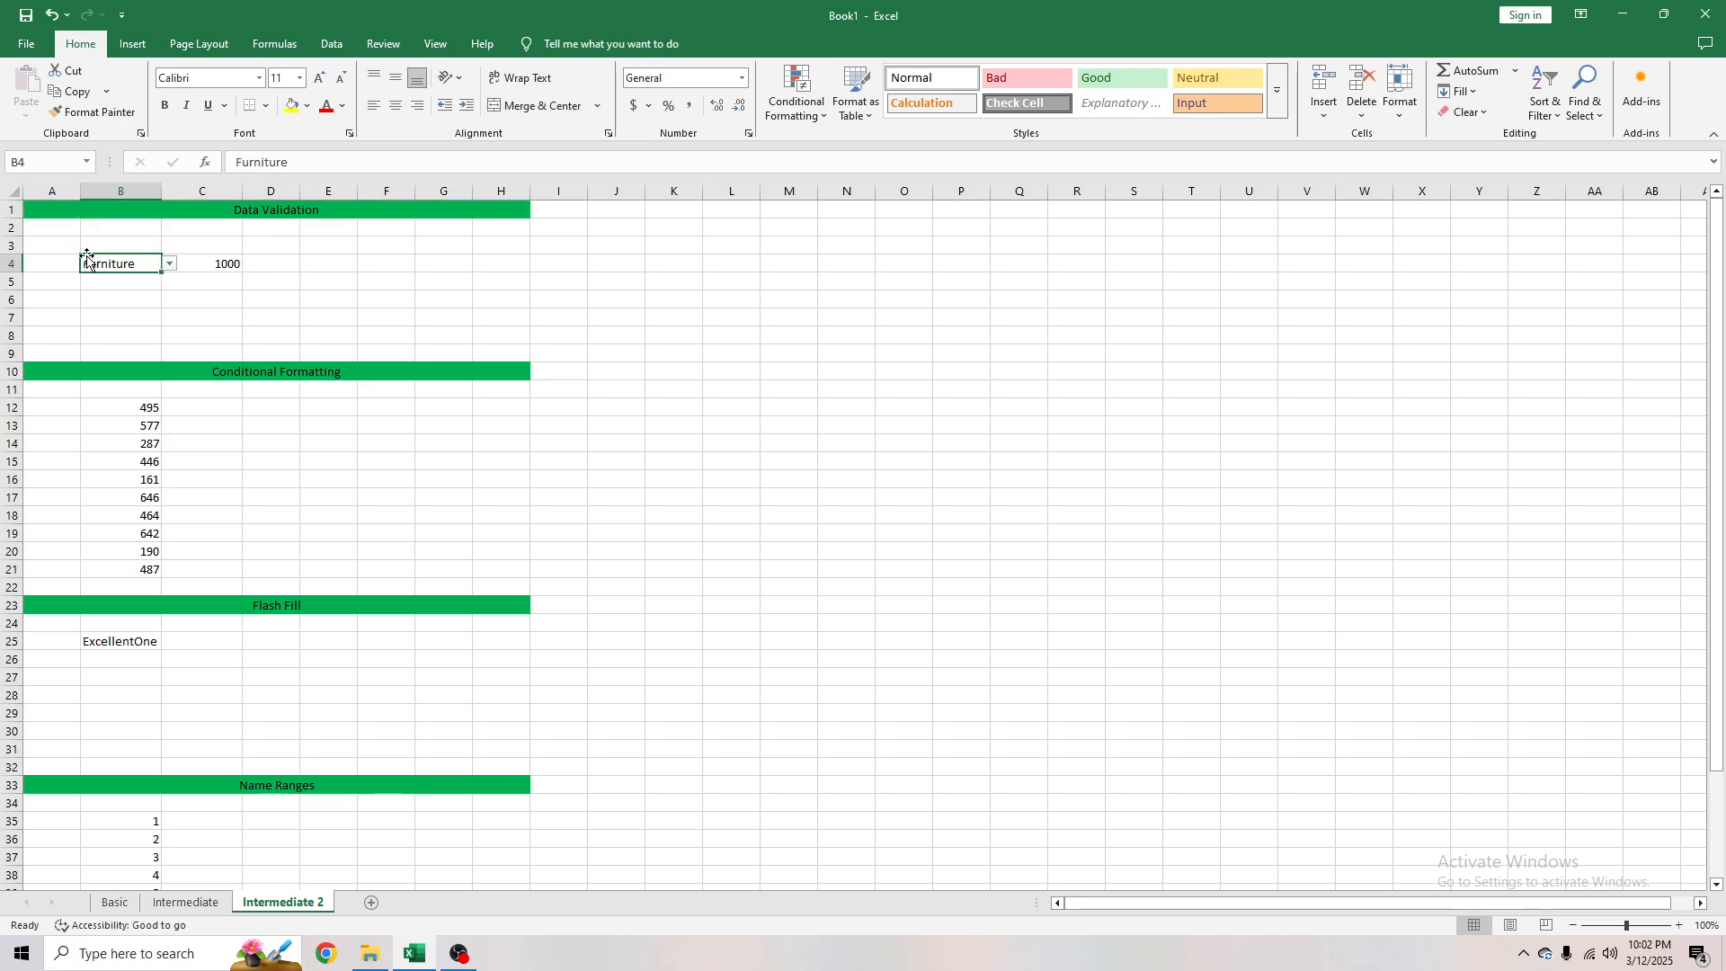
{"action": "left_click", "coordinate": [339, 263]}
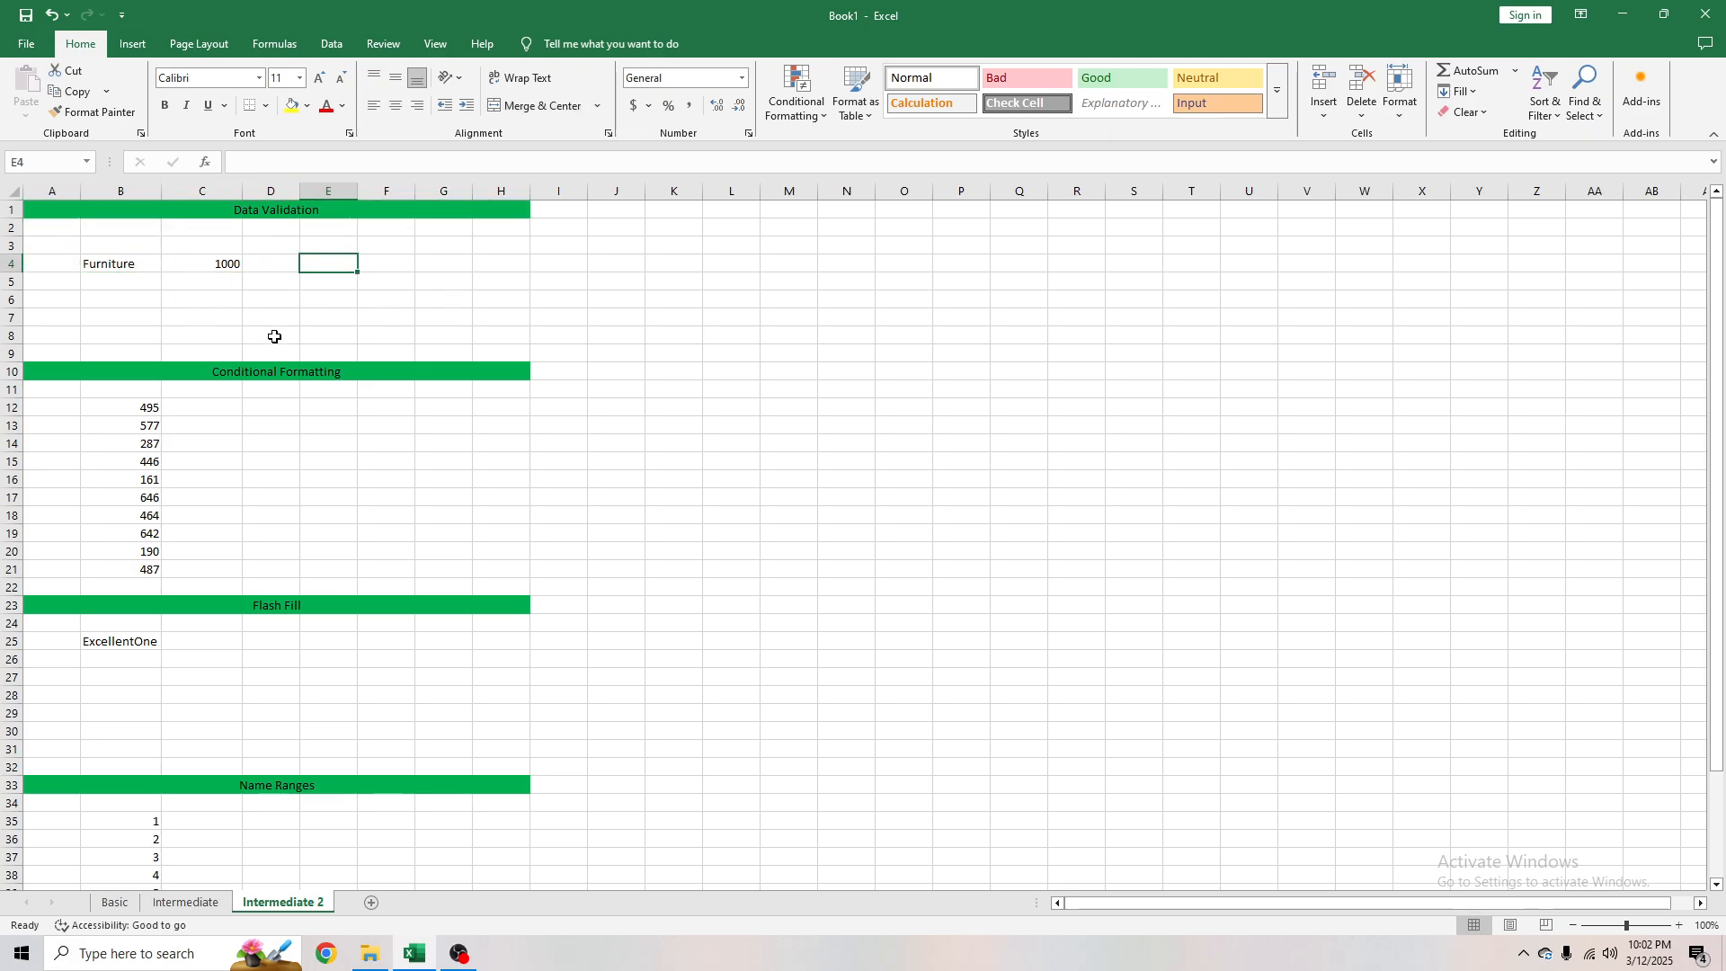
Switch the category in B4 through Bedding, Yard and Electronics using the cell's validation list
{"action": "left_click", "coordinate": [149, 268]}
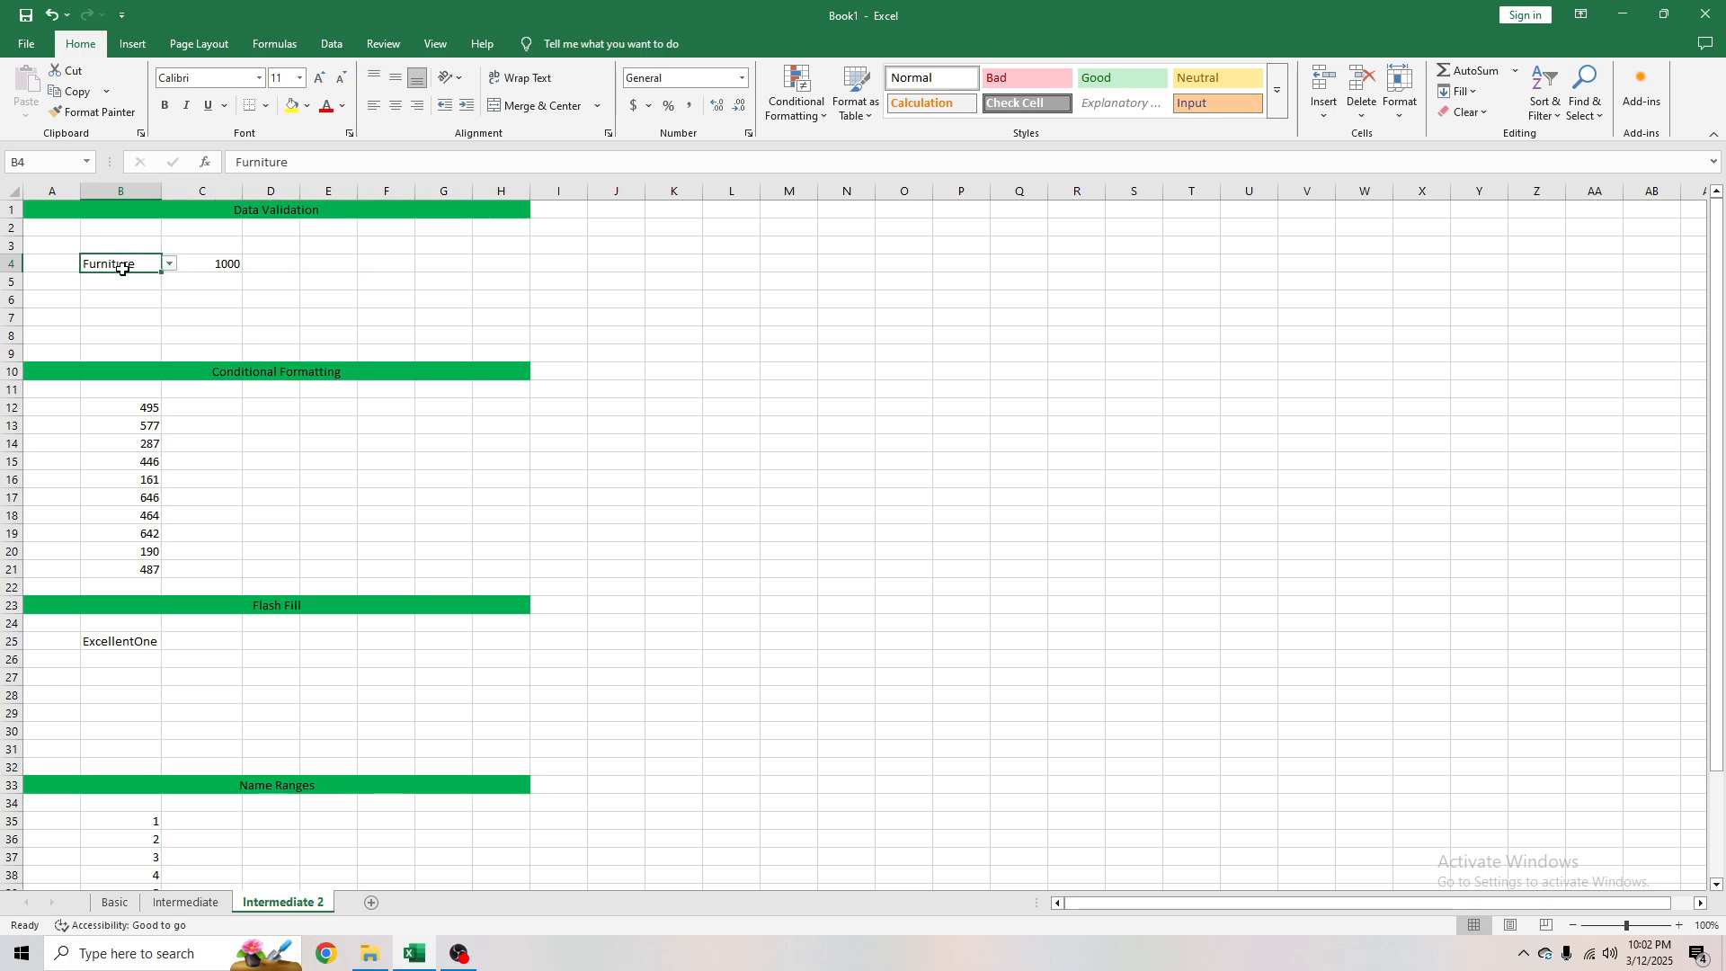
{"action": "left_click", "coordinate": [170, 263]}
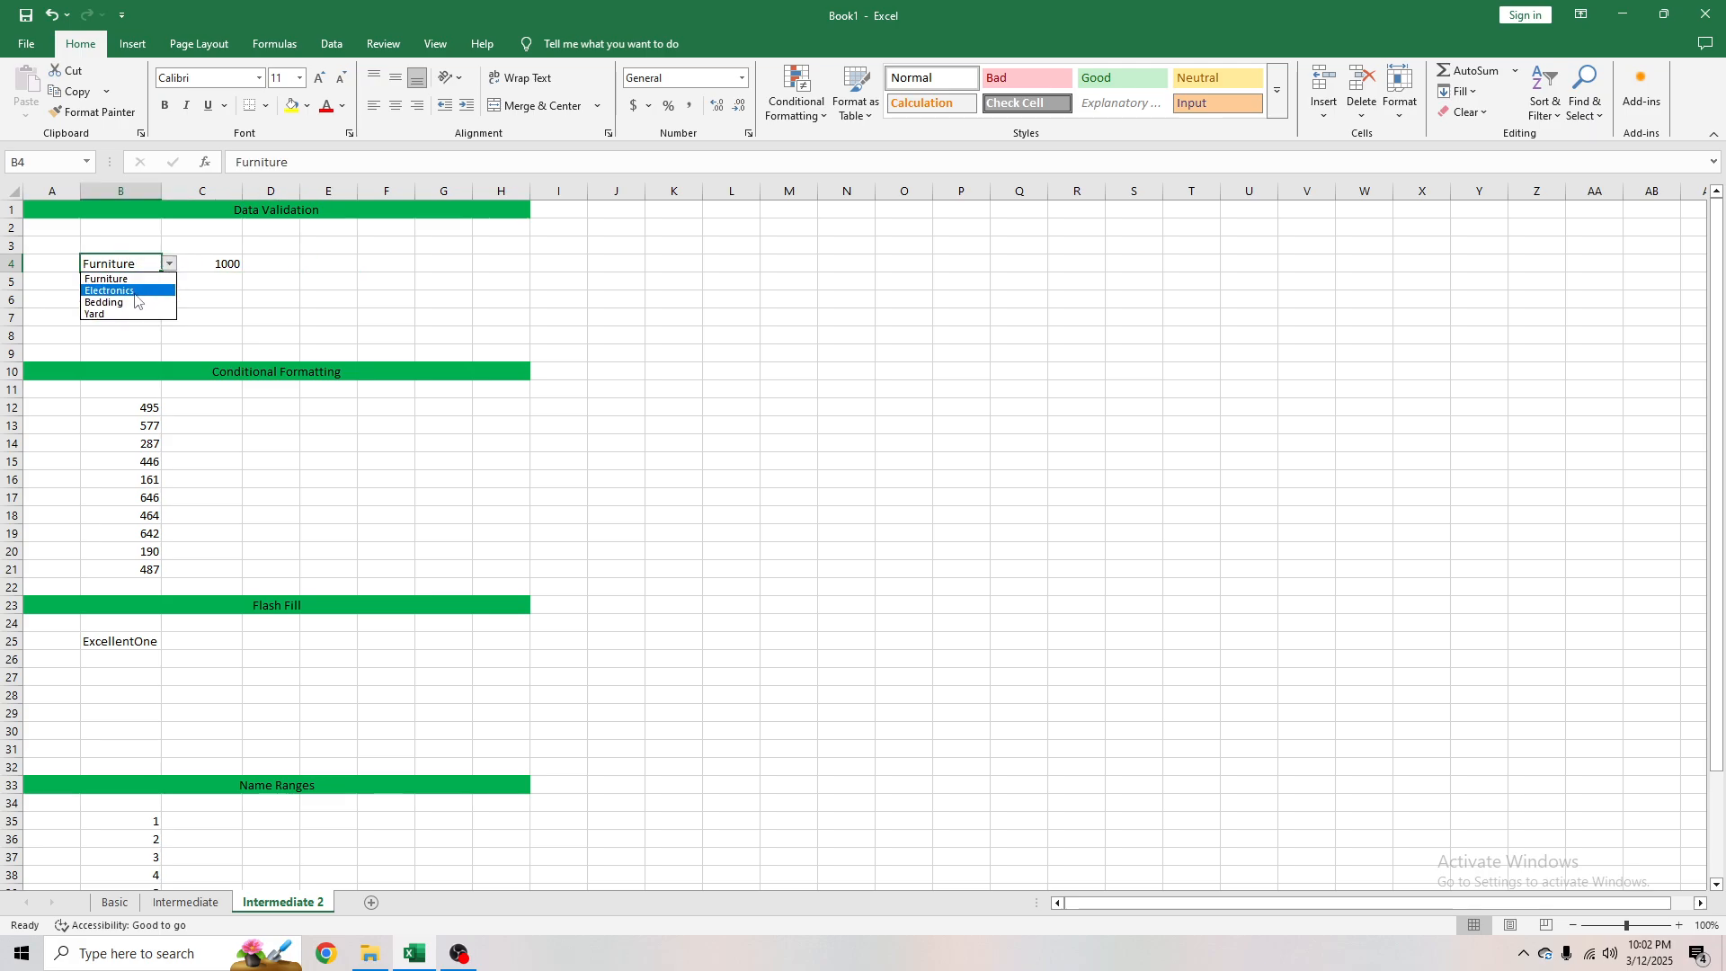
{"action": "left_click", "coordinate": [135, 302]}
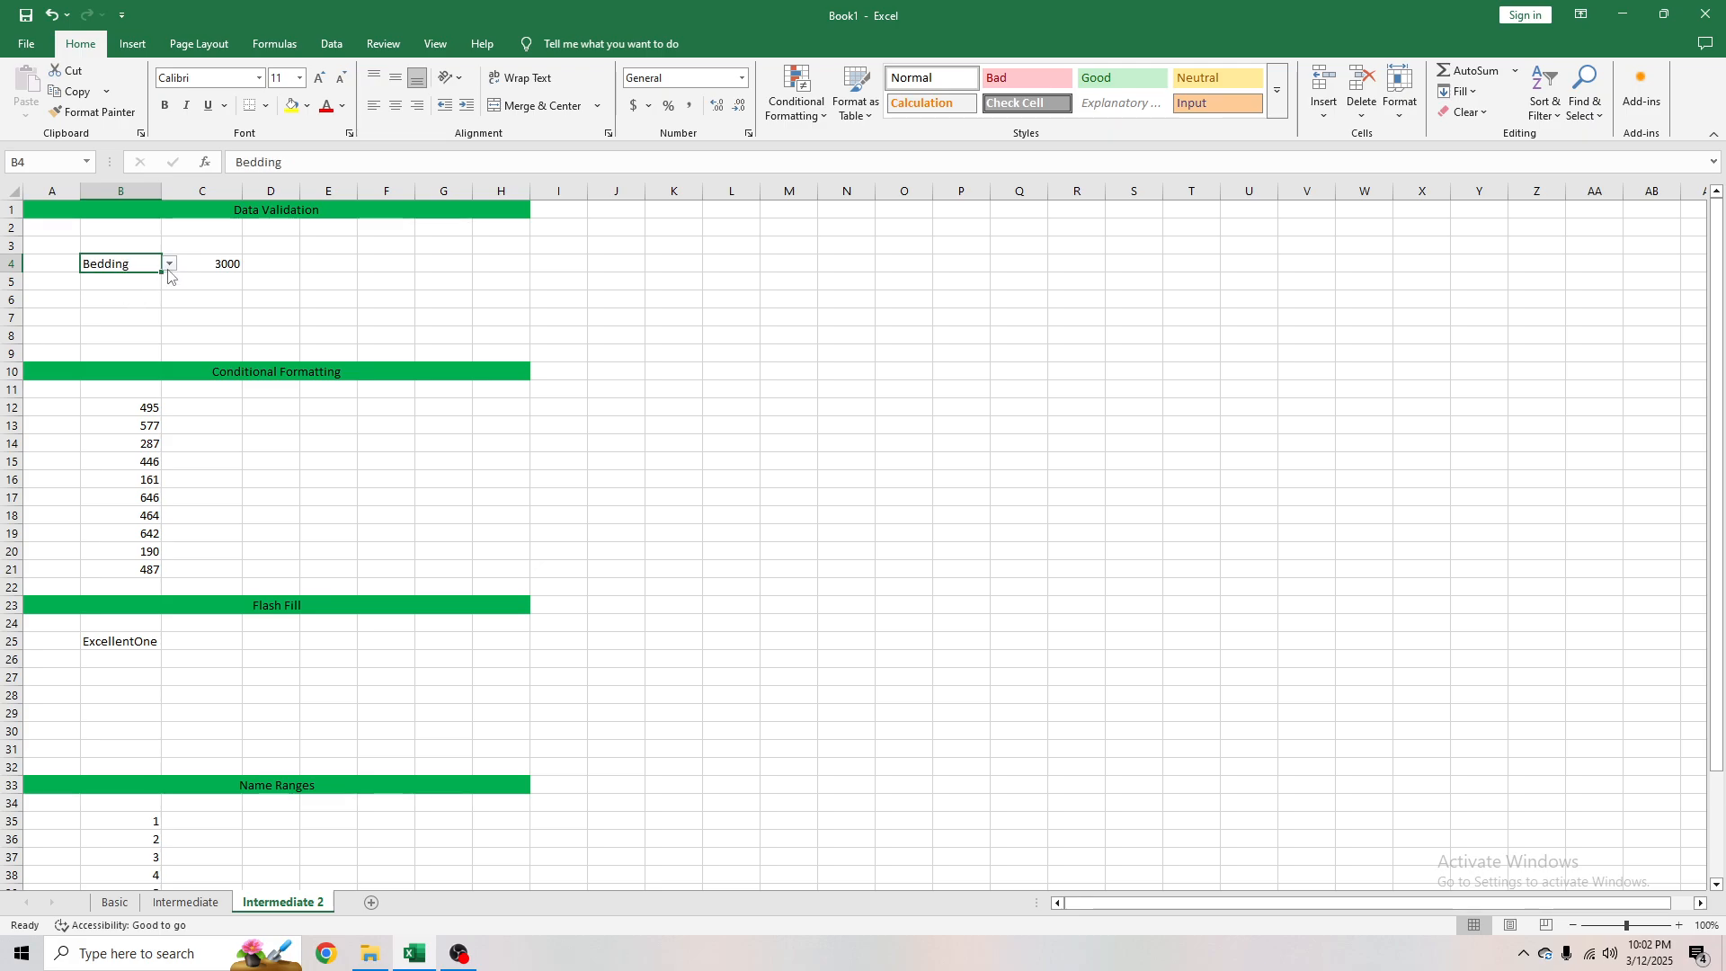
{"action": "left_click", "coordinate": [170, 263]}
{"action": "left_click", "coordinate": [125, 303]}
{"action": "left_click", "coordinate": [170, 263]}
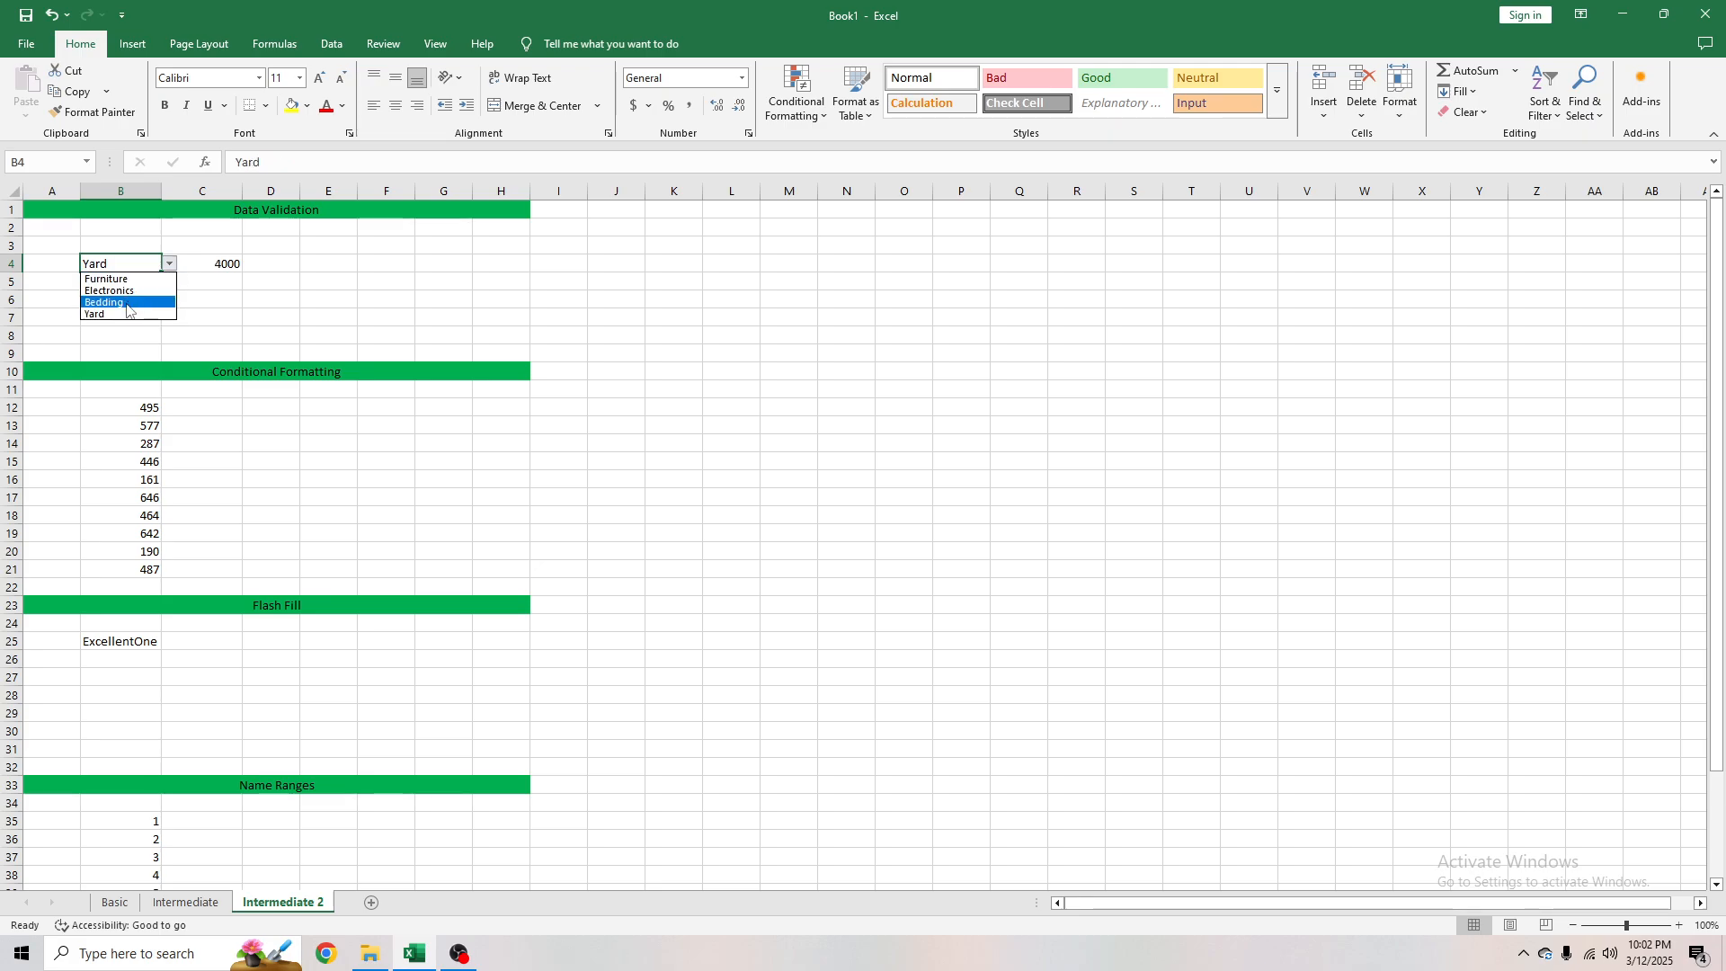
{"action": "left_click", "coordinate": [108, 313]}
{"action": "left_click", "coordinate": [125, 293]}
{"action": "left_click", "coordinate": [169, 264]}
Examine the IFS formula in C4 that returns an amount for the category chosen in B4
{"action": "left_click", "coordinate": [205, 265]}
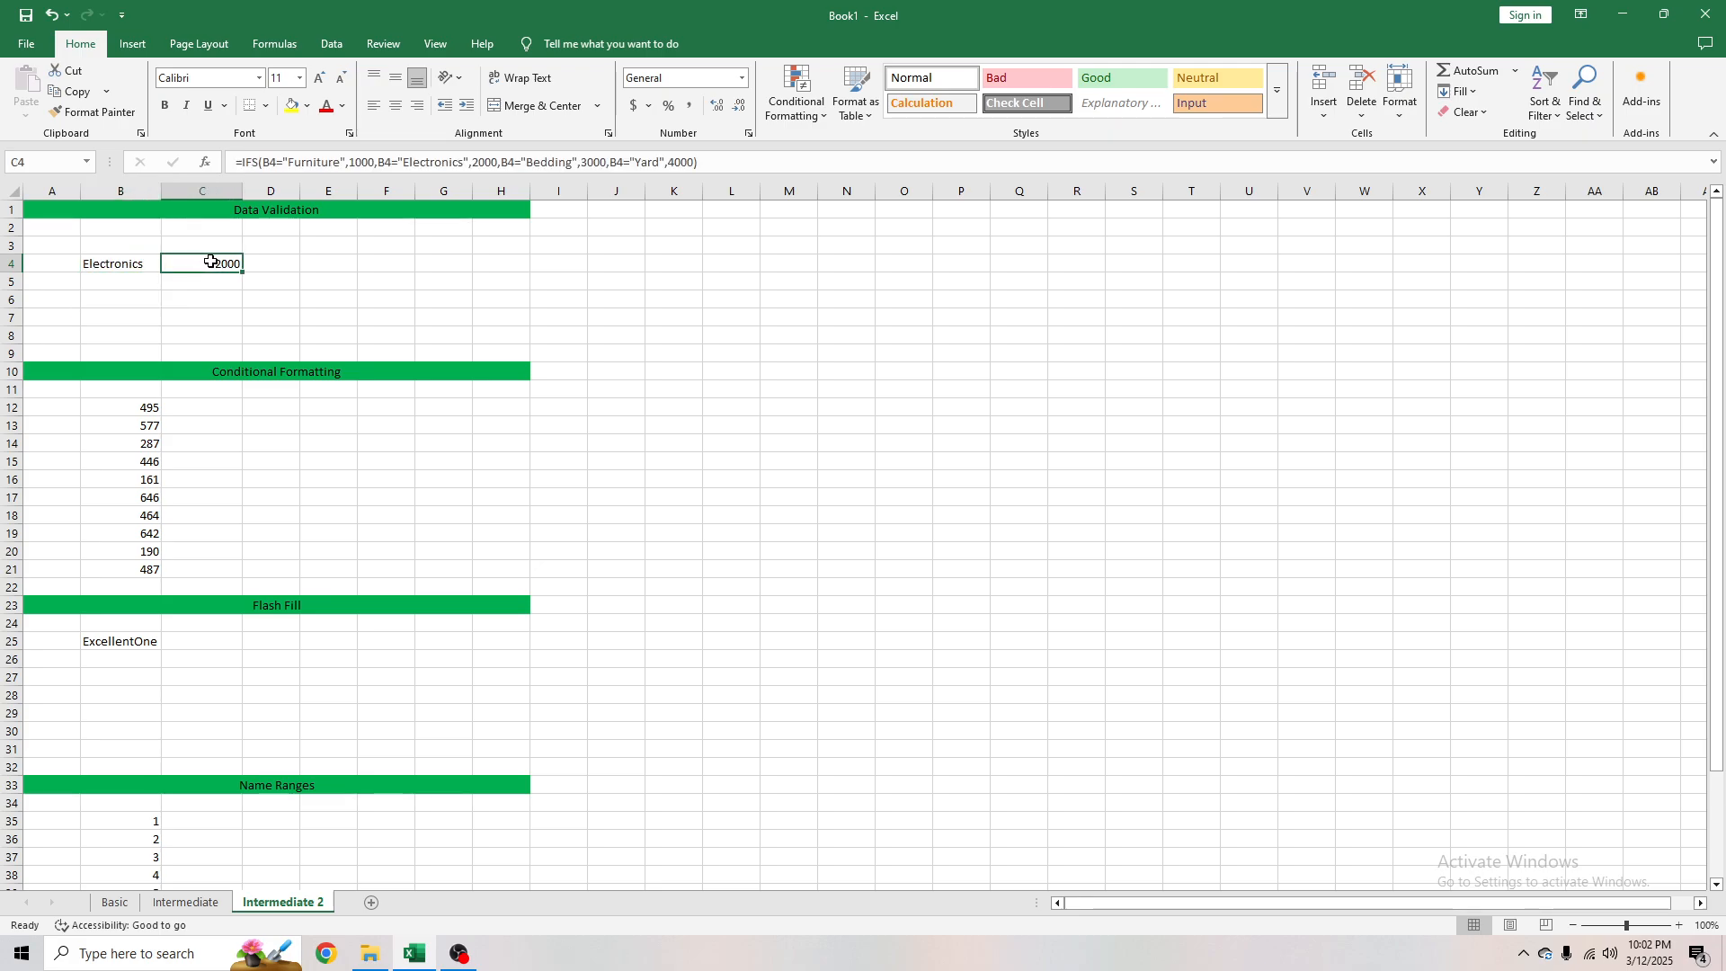
{"action": "left_click", "coordinate": [246, 163]}
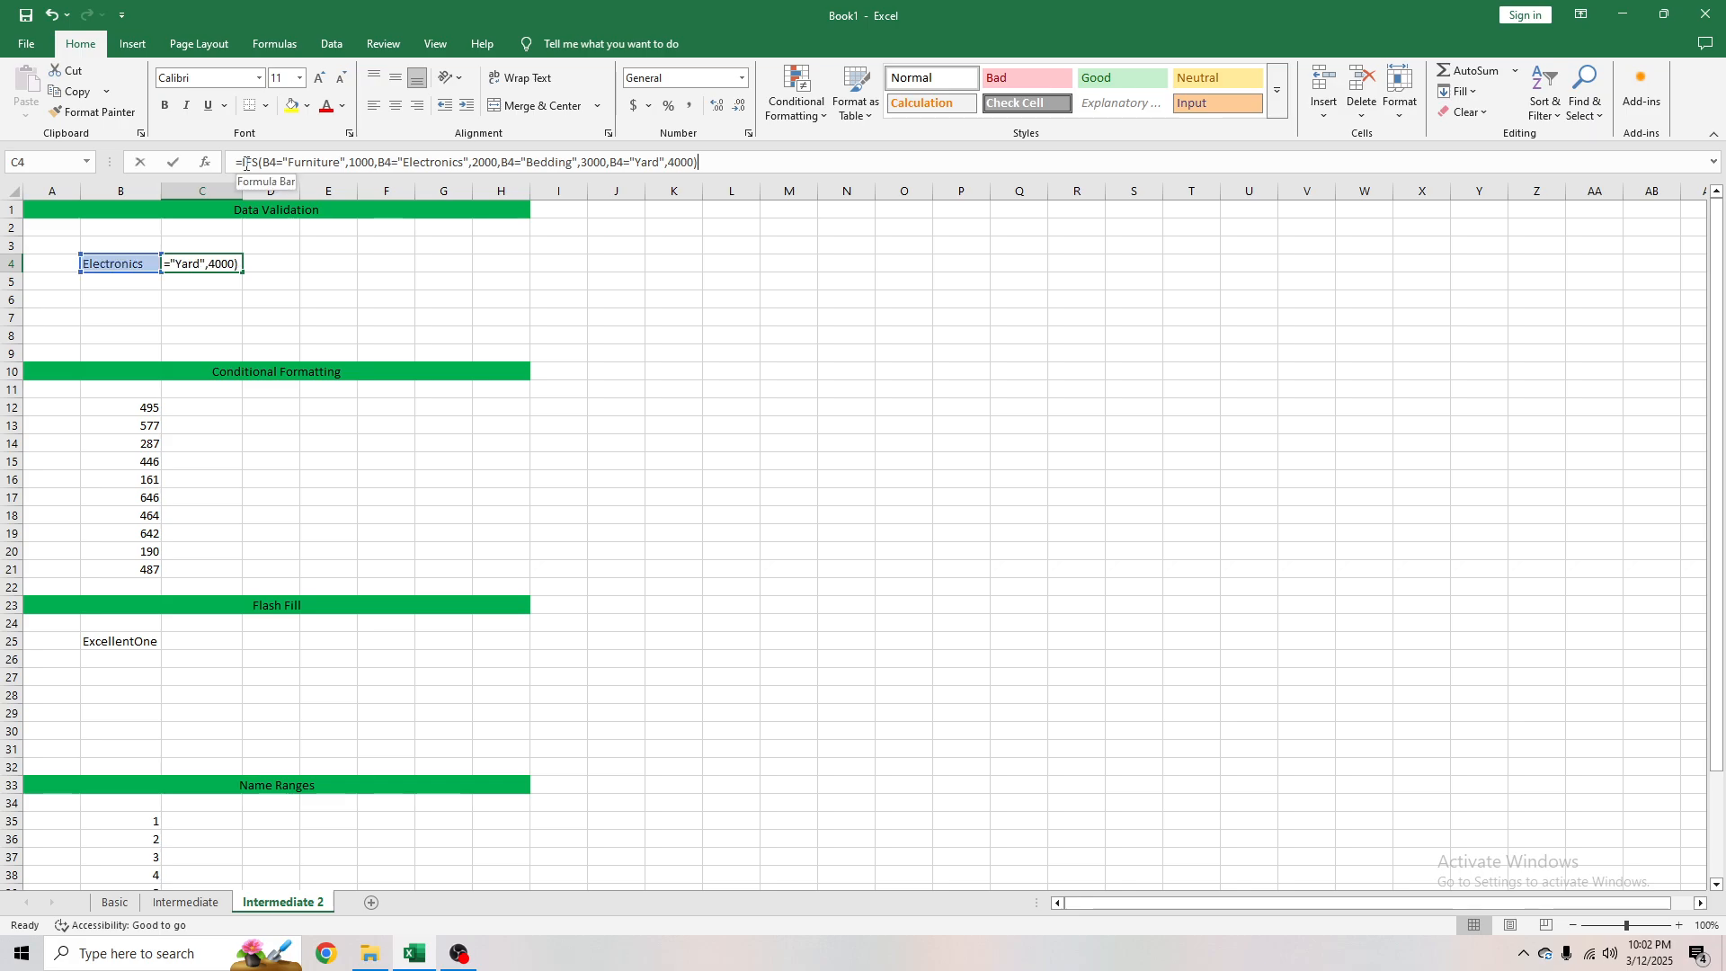
{"action": "left_click_drag", "start_coordinate": [258, 163], "coordinate": [260, 163]}
{"action": "key", "text": "Escape"}
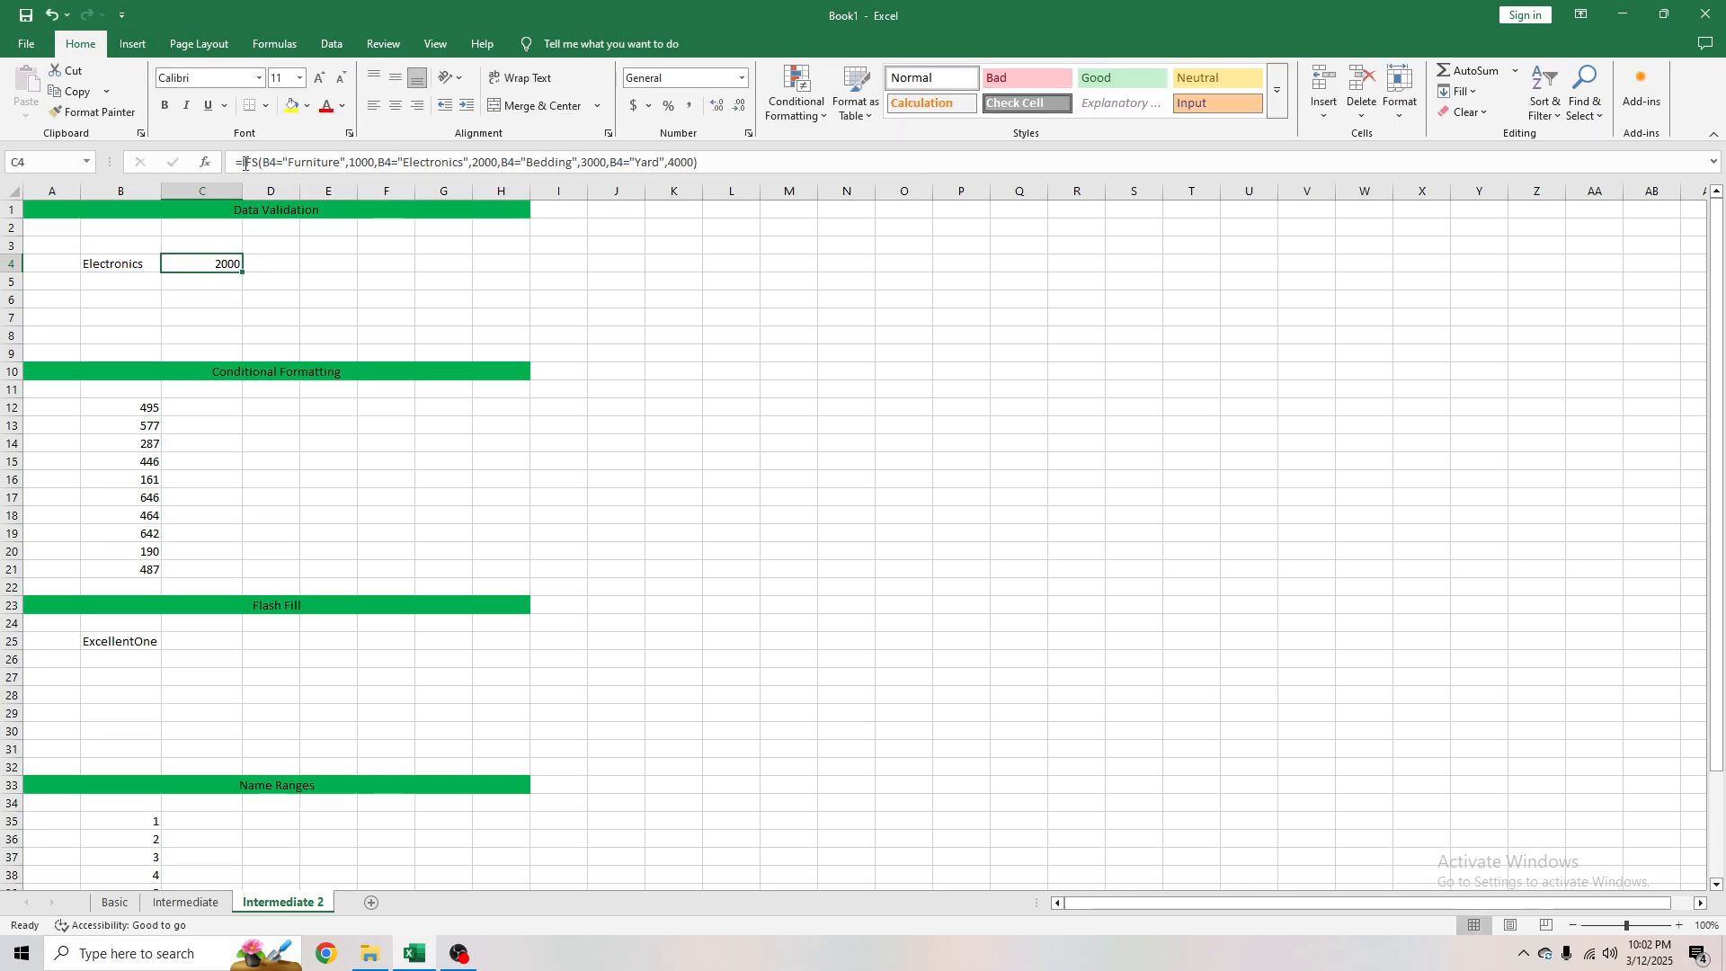
{"action": "left_click", "coordinate": [244, 164]}
Switch the category in B4 to Furniture and back to Electronics, and check the IFS formula in C4
{"action": "left_click", "coordinate": [155, 267]}
{"action": "left_click", "coordinate": [169, 264]}
{"action": "left_click", "coordinate": [134, 291]}
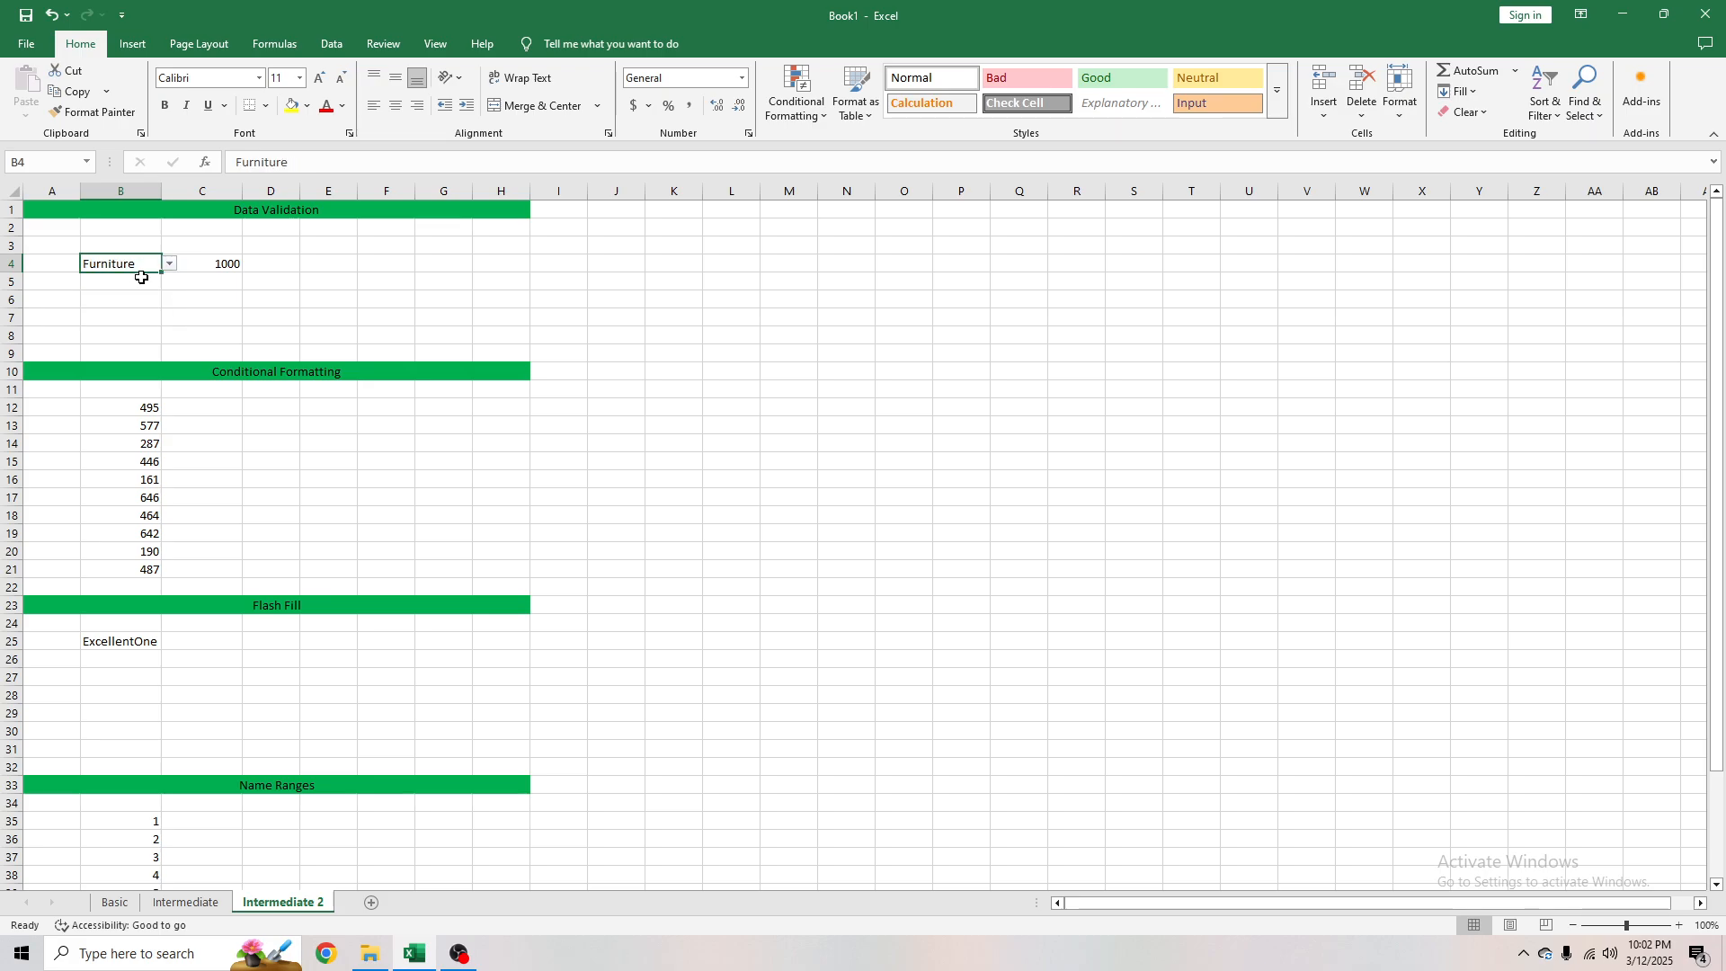
{"action": "left_click", "coordinate": [169, 264]}
{"action": "left_click", "coordinate": [120, 278]}
{"action": "left_click", "coordinate": [216, 263]}
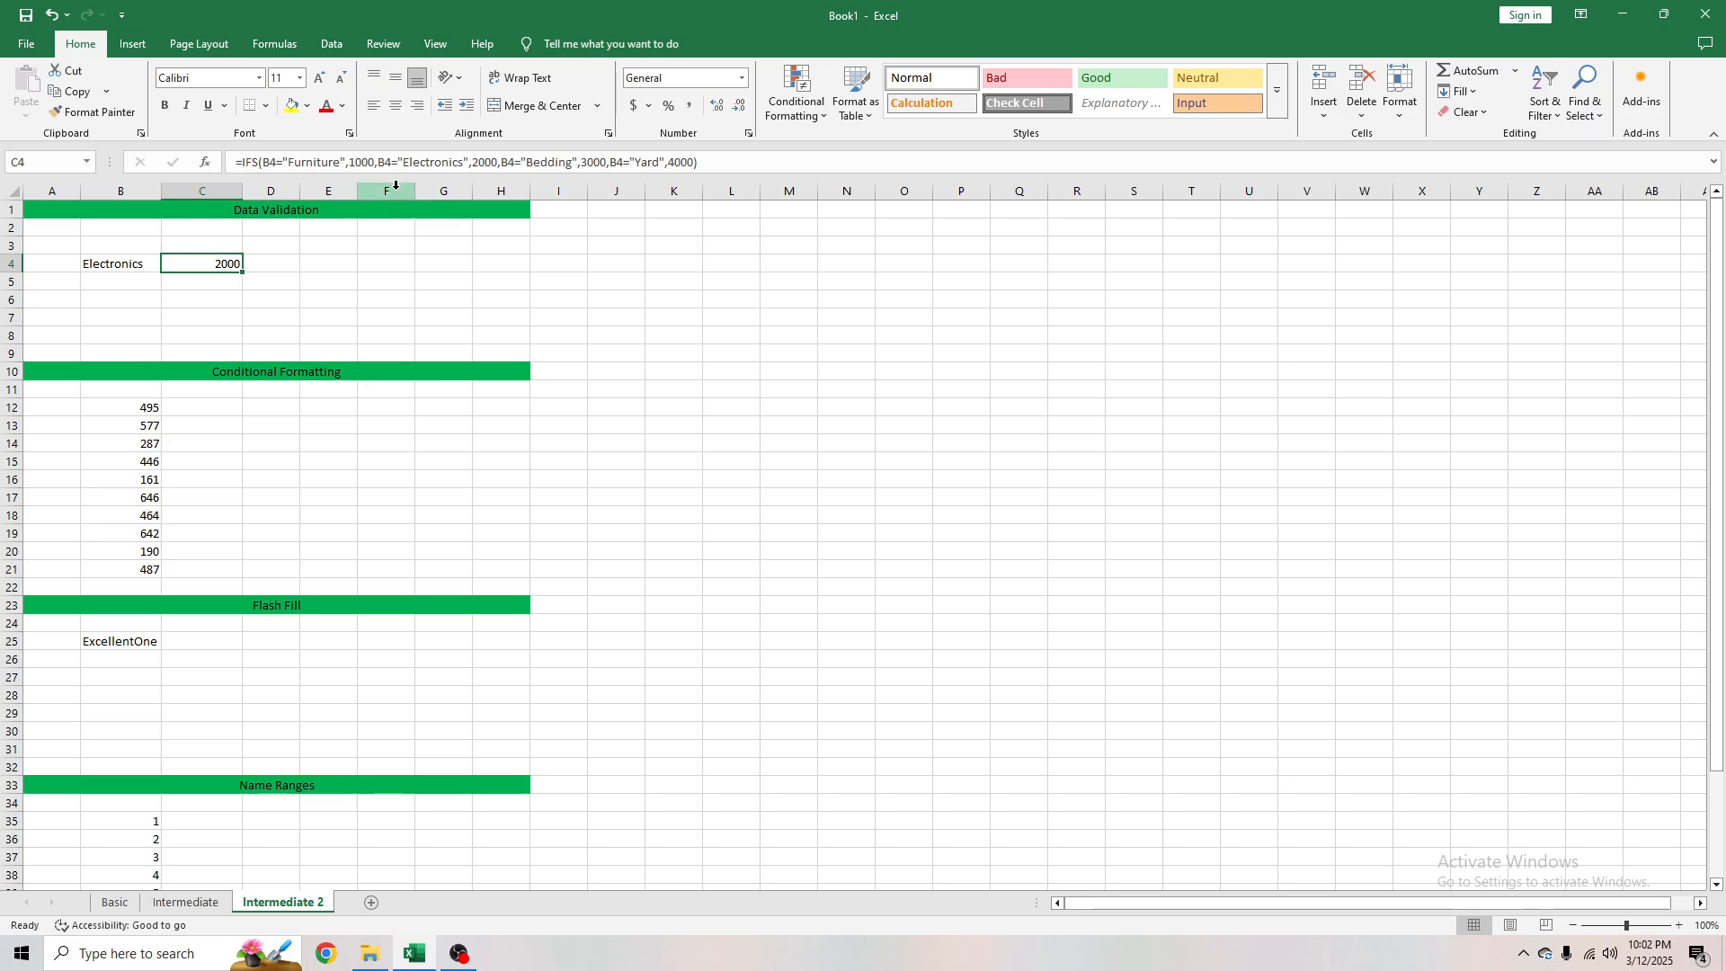
{"action": "left_click", "coordinate": [121, 264]}
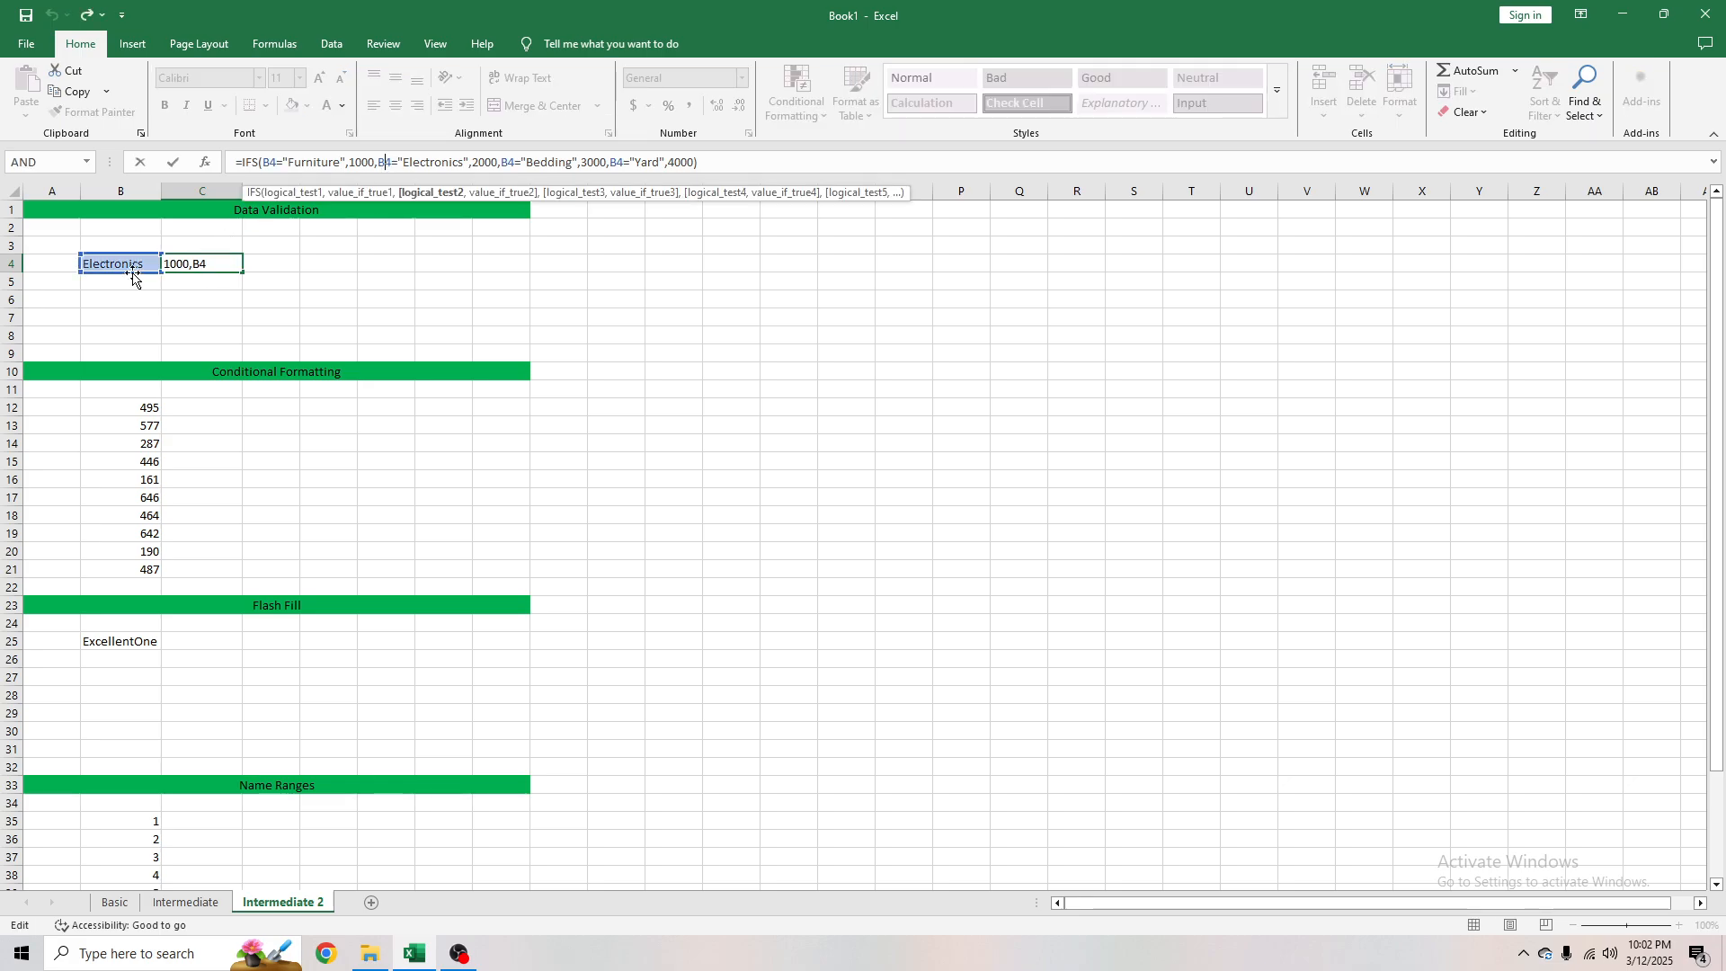
Open the Data Validation settings for the empty cell E4
{"action": "left_click", "coordinate": [316, 263]}
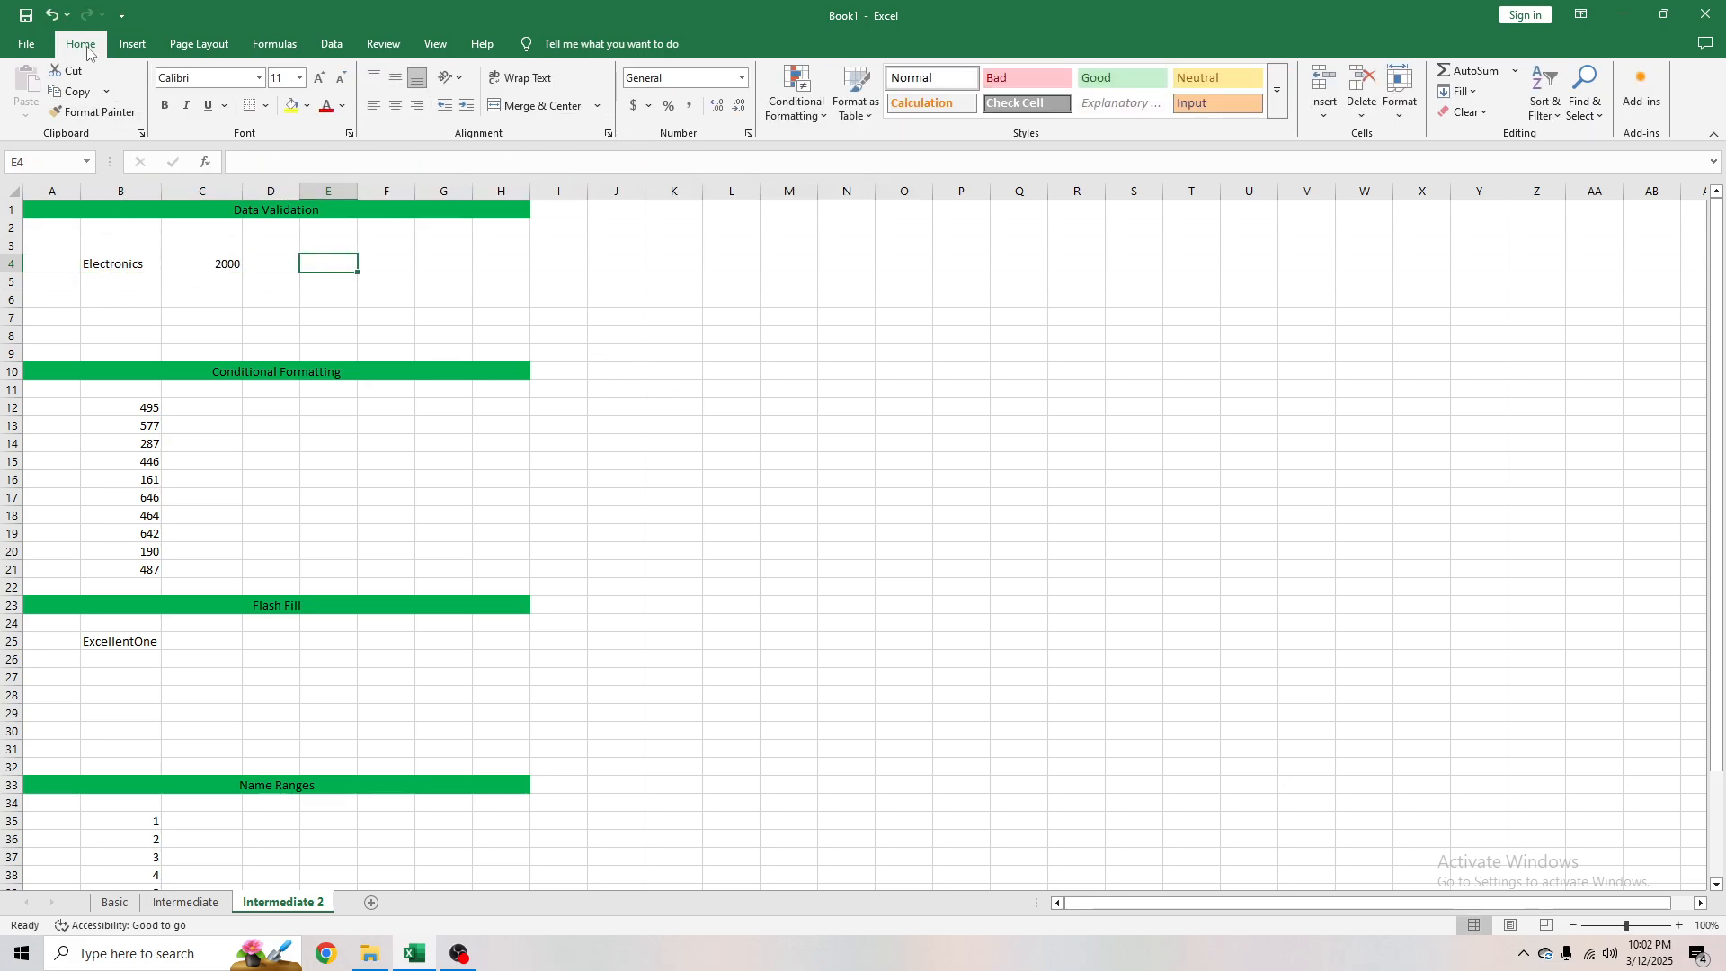
{"action": "left_click", "coordinate": [334, 45]}
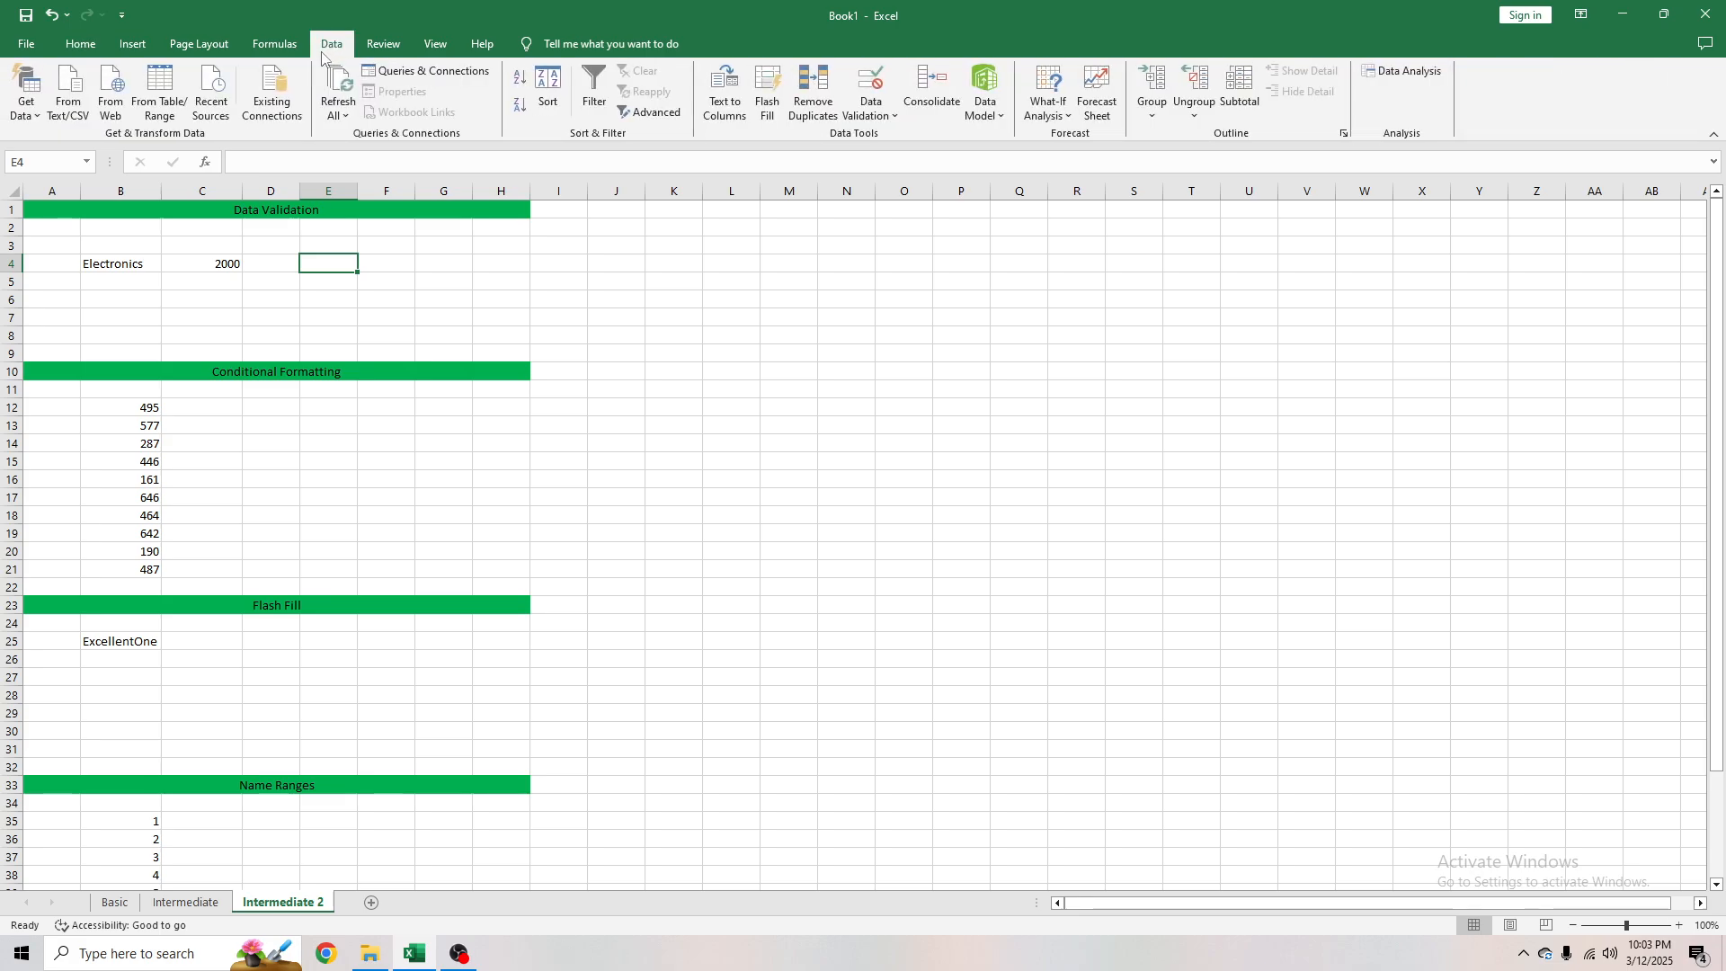
{"action": "left_click", "coordinate": [884, 118]}
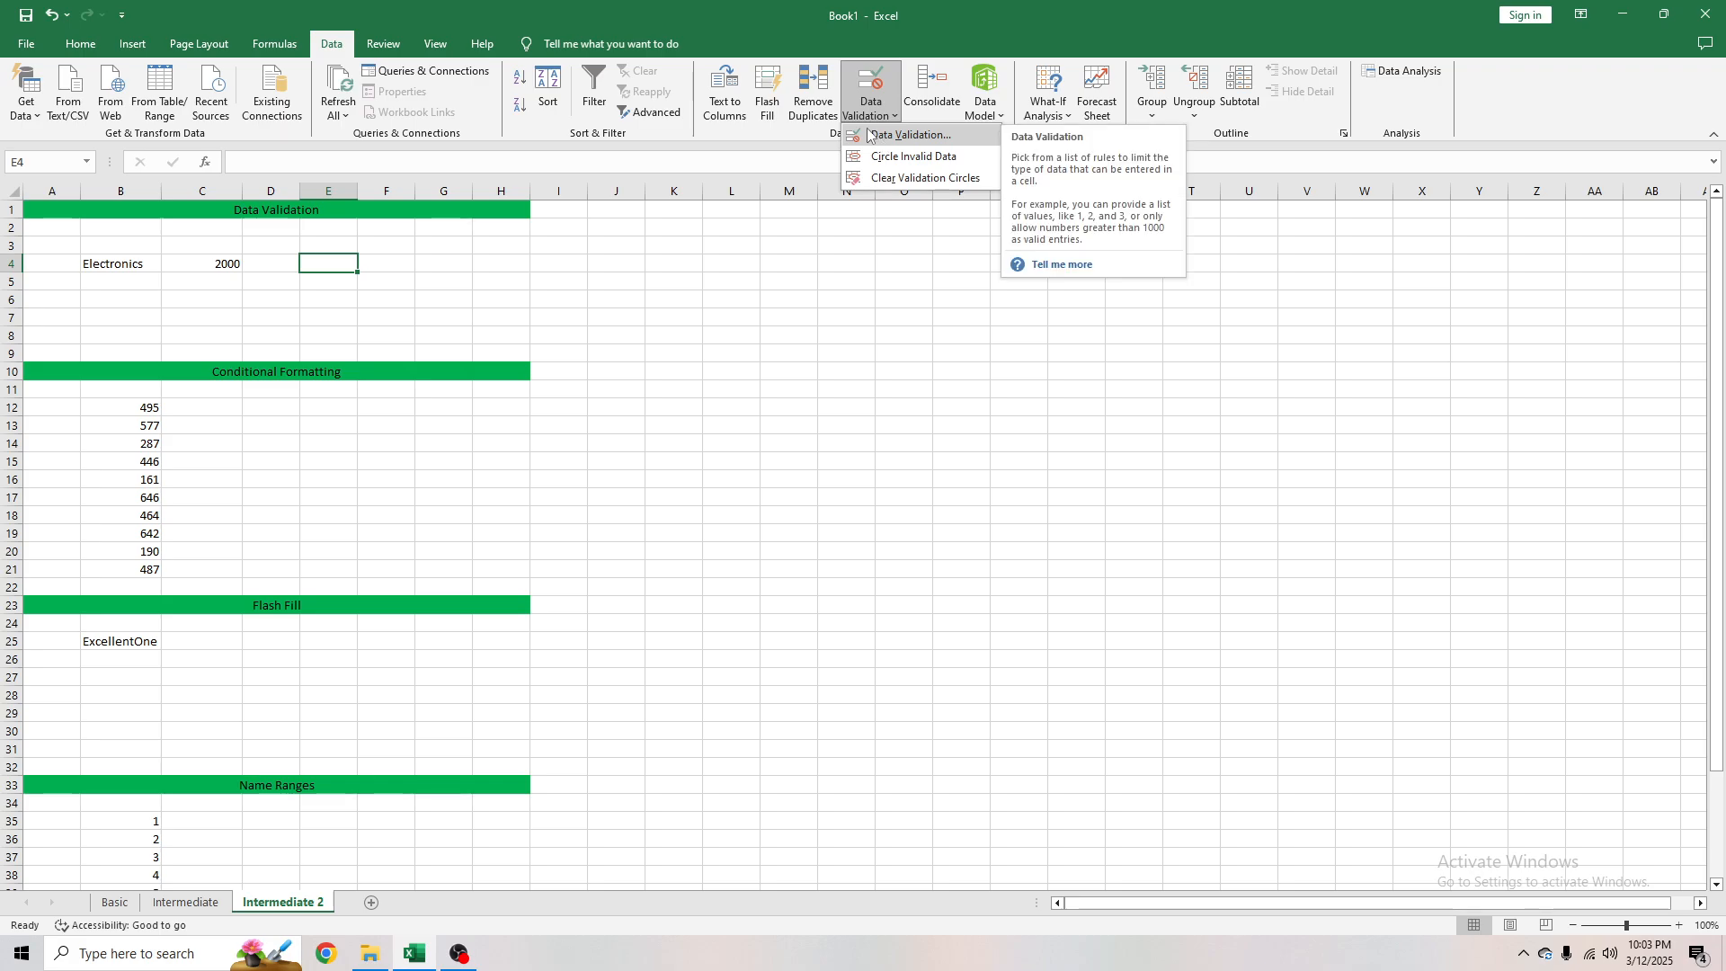
{"action": "left_click", "coordinate": [831, 137]}
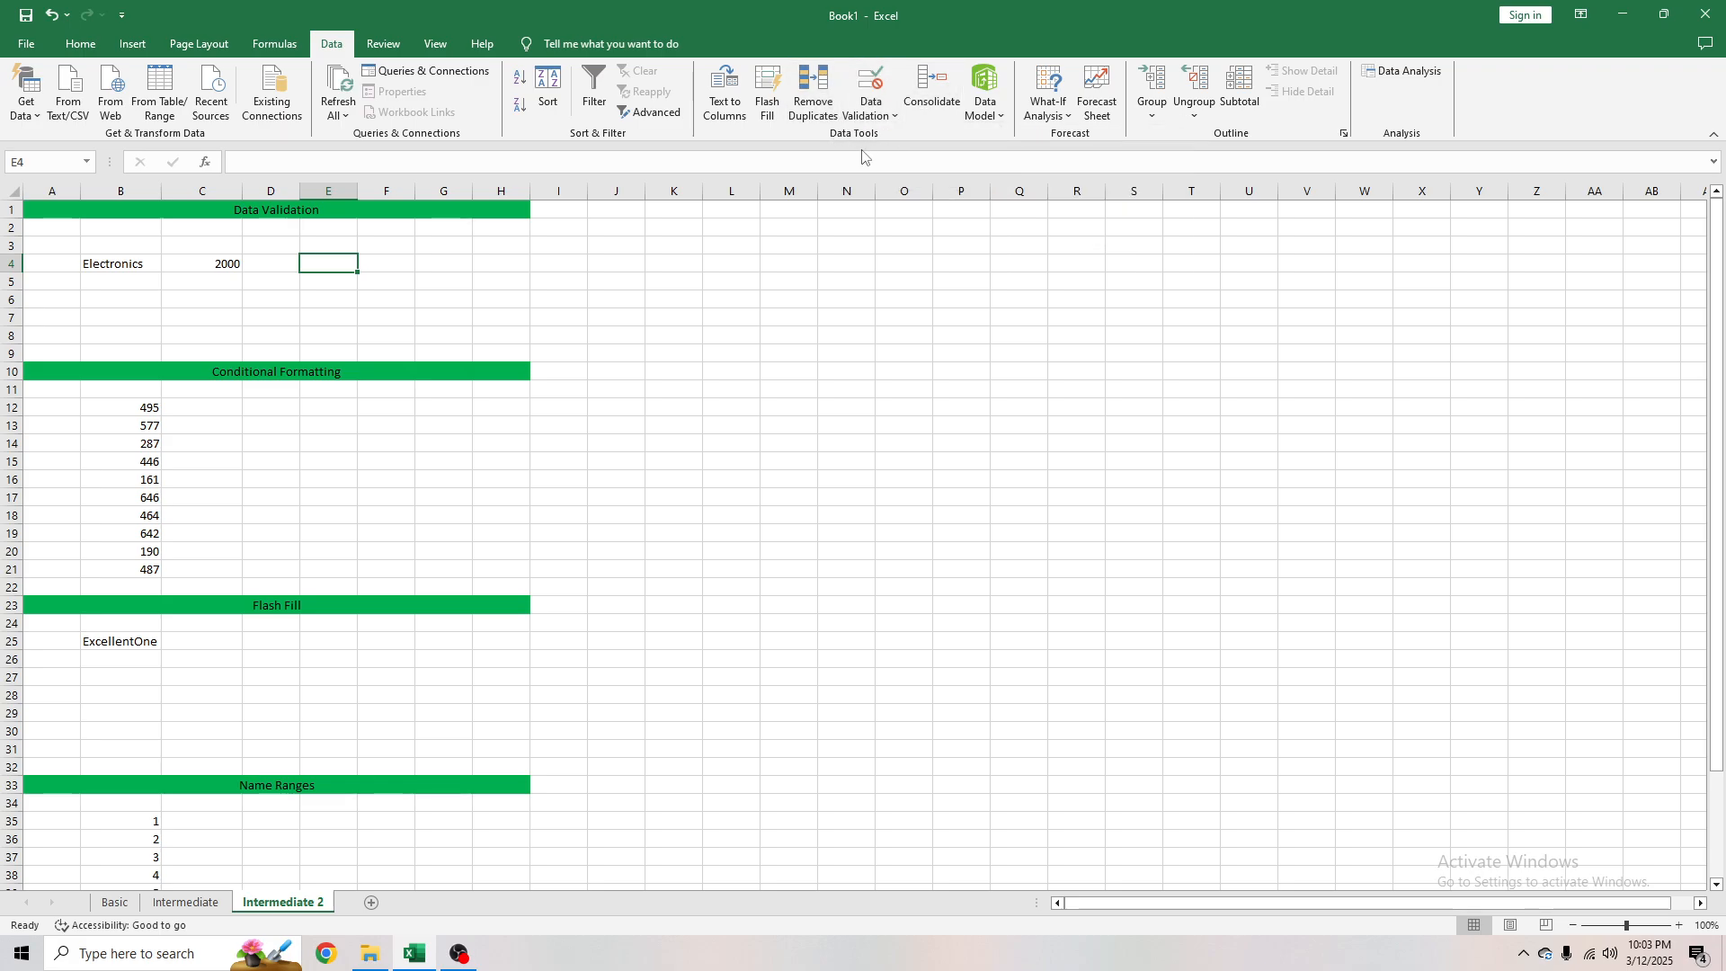
{"action": "left_click", "coordinate": [871, 123]}
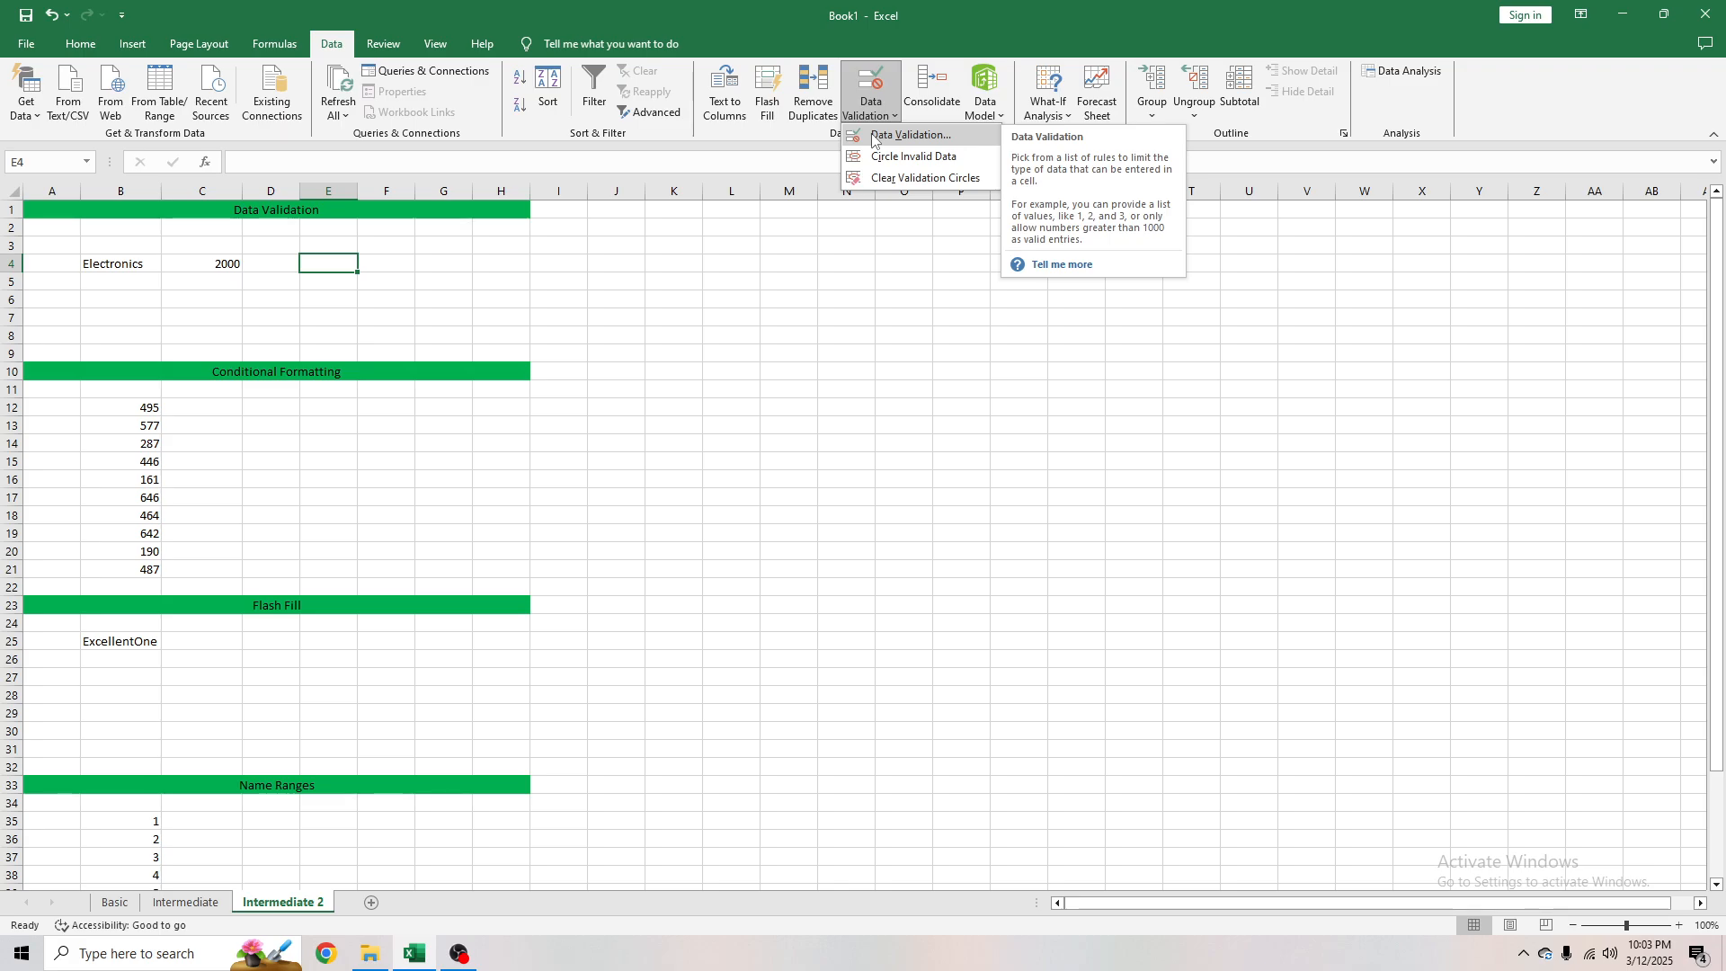
{"action": "left_click", "coordinate": [873, 137]}
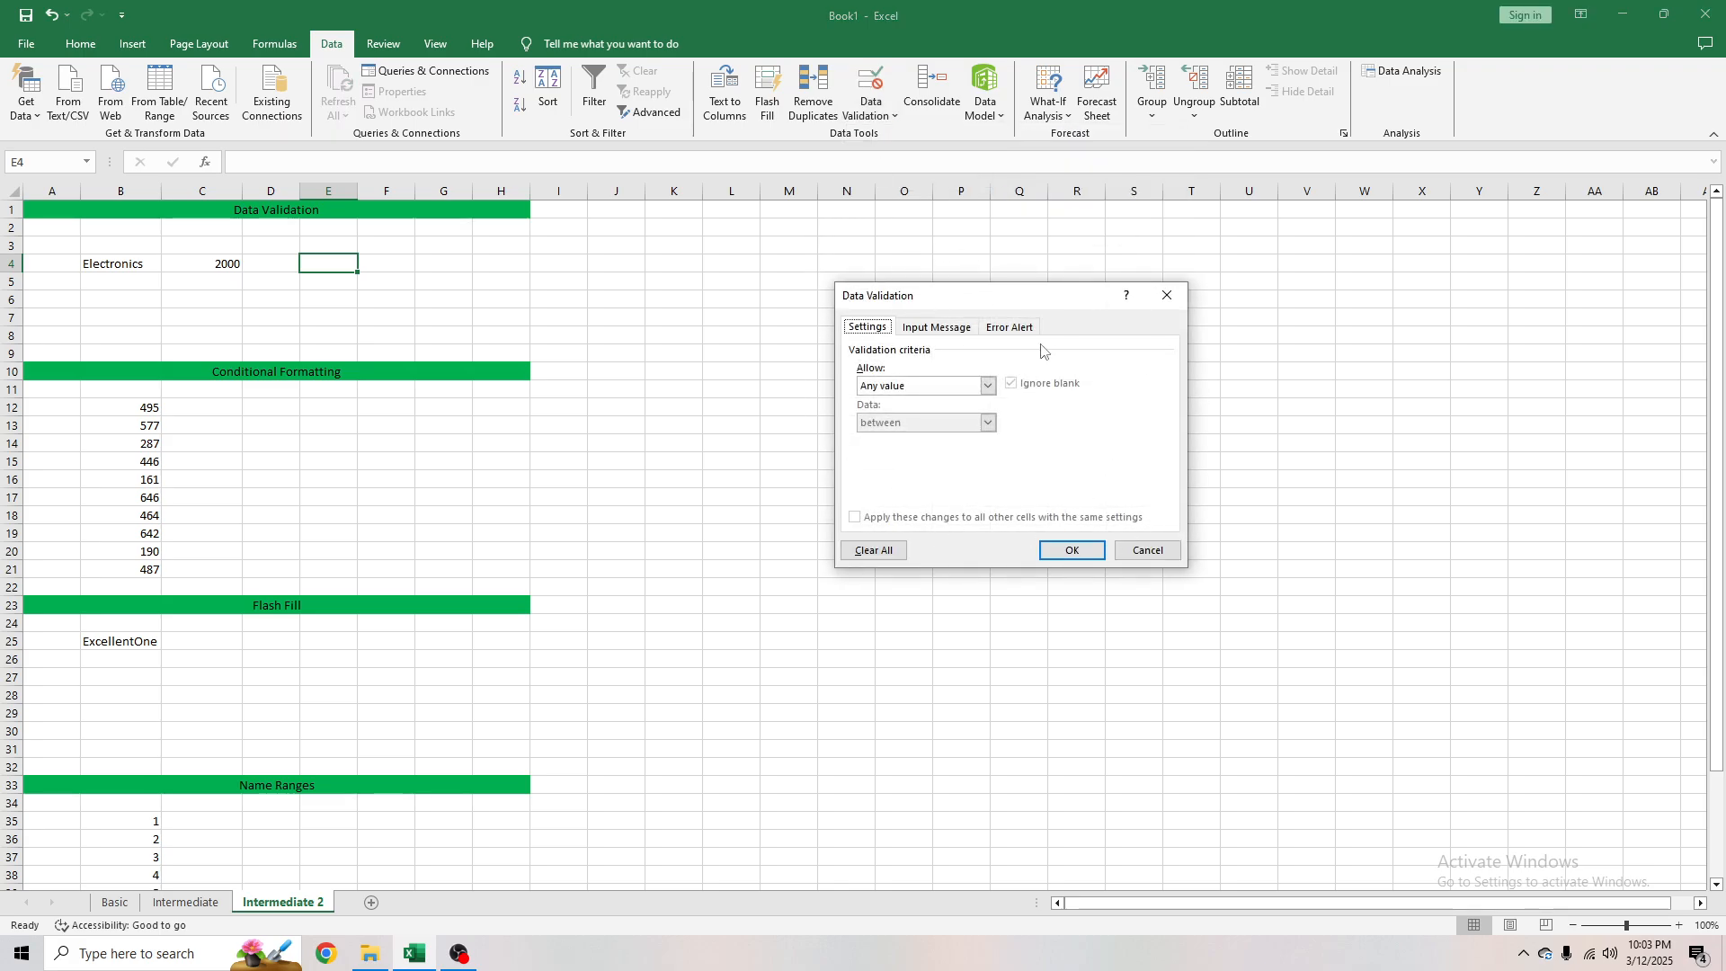
Restrict E4 to a List with the source Furniture,Electronics,Bedding,Yard and apply the validation rule
{"action": "left_click", "coordinate": [992, 394]}
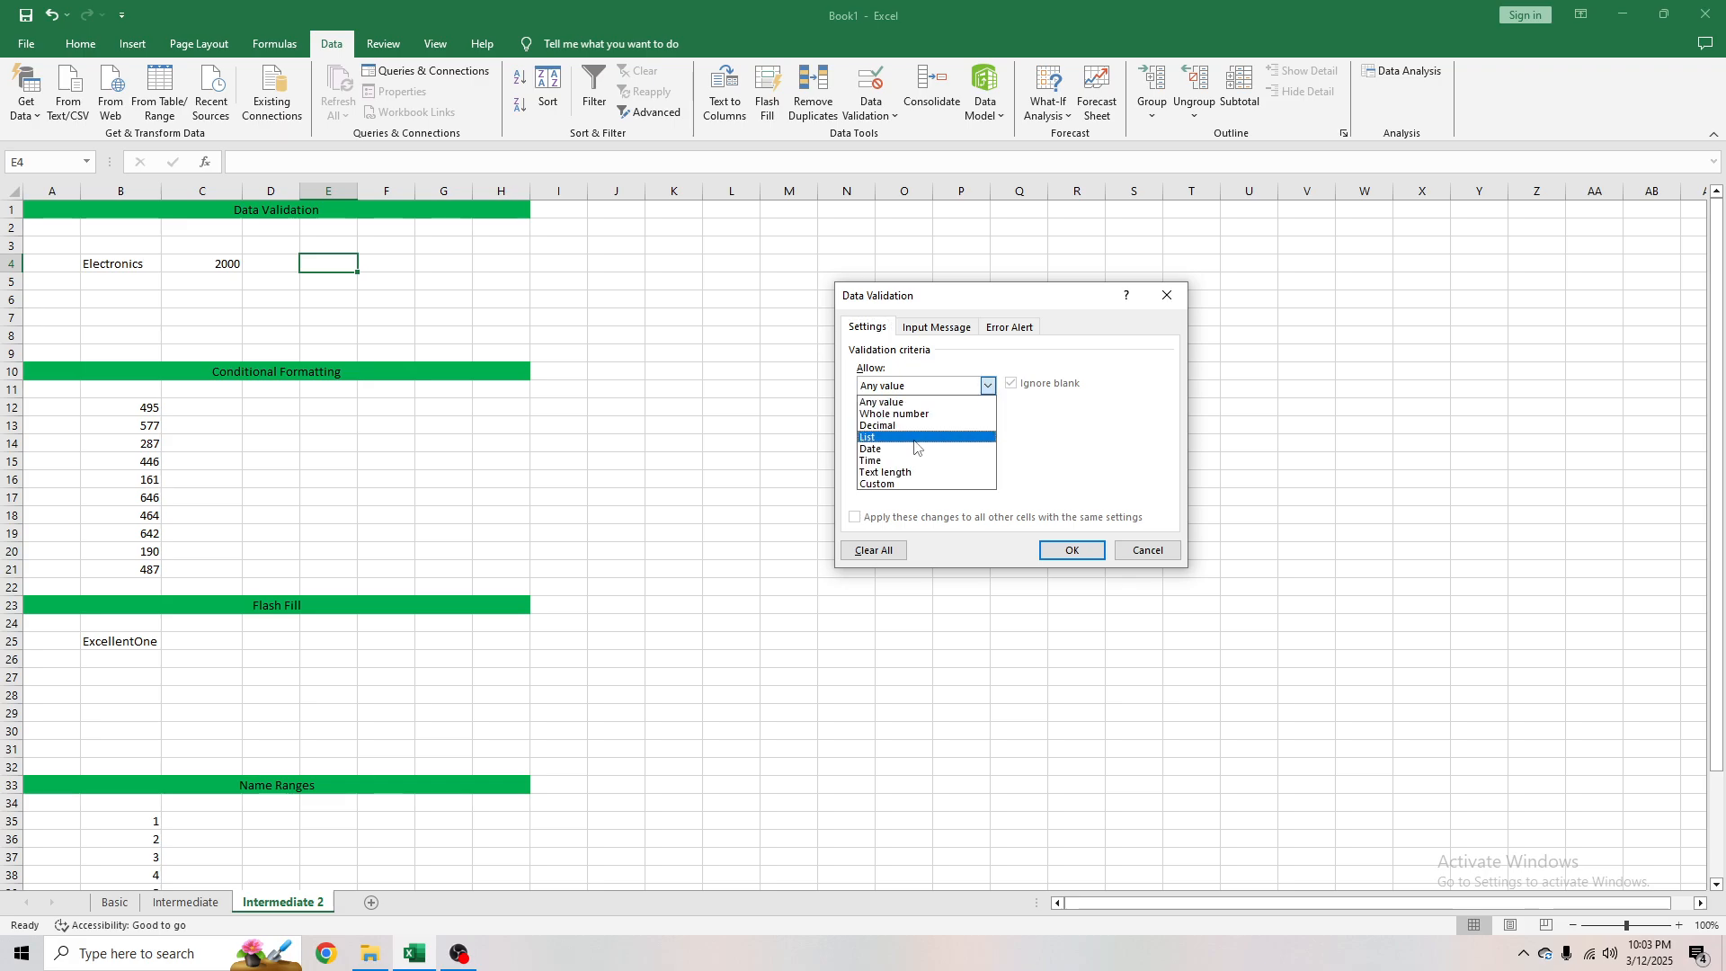
{"action": "left_click", "coordinate": [931, 414]}
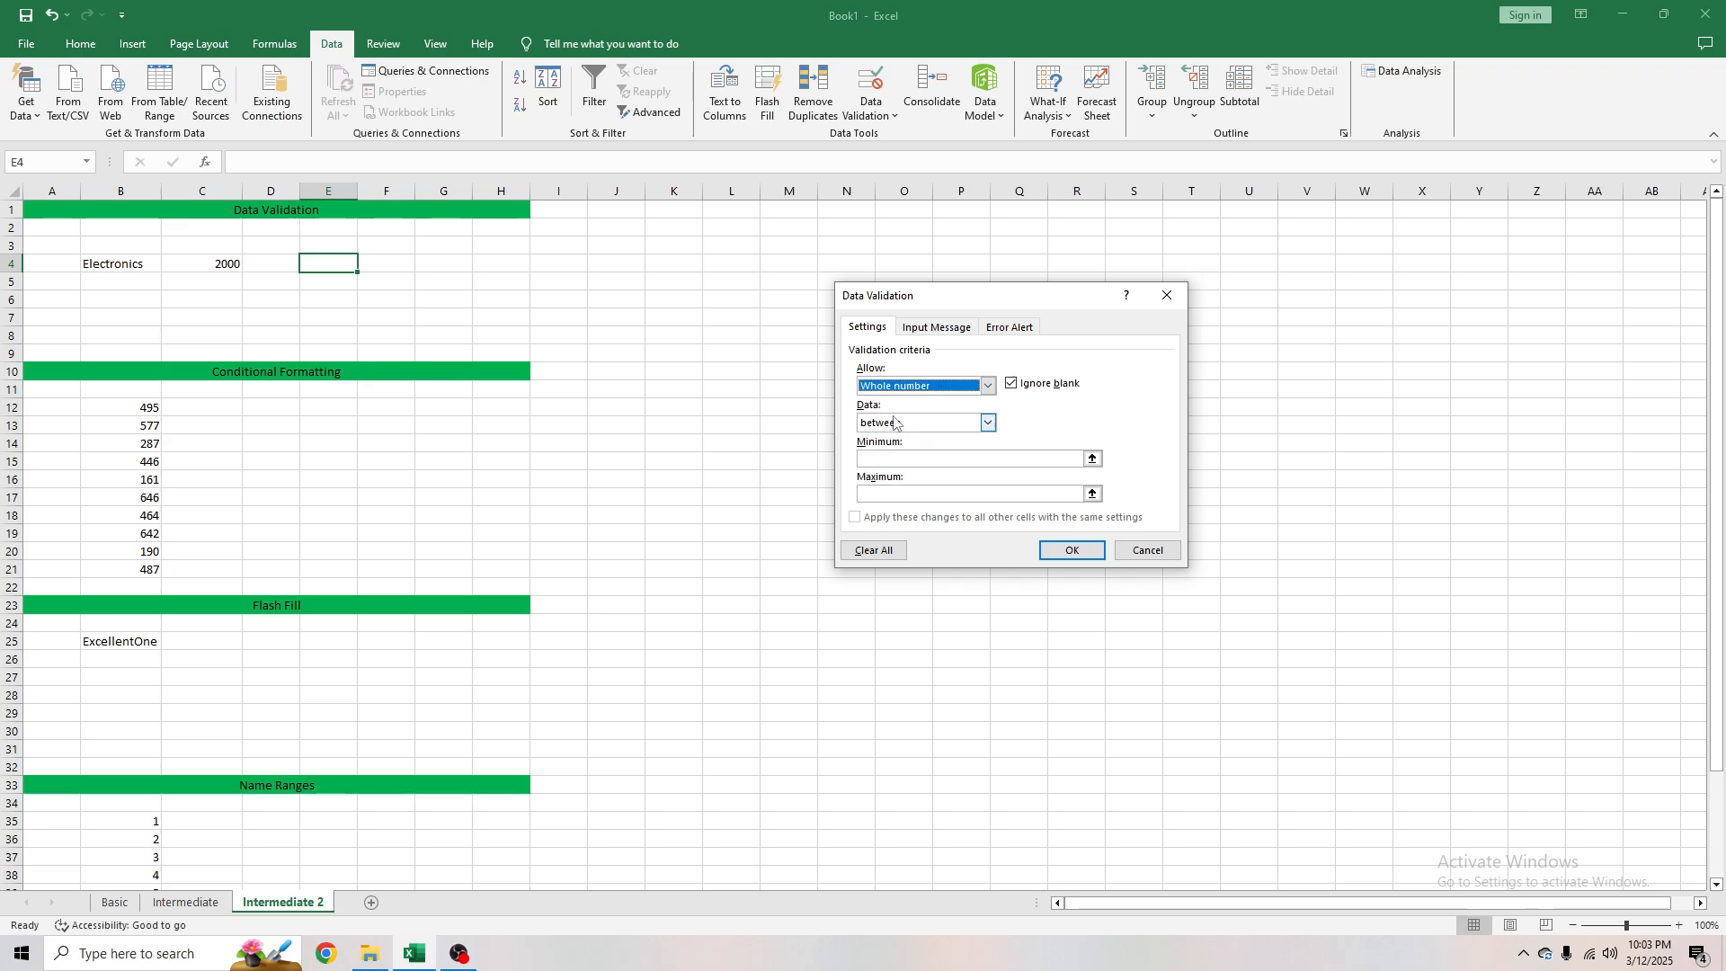
{"action": "left_click", "coordinate": [984, 386]}
{"action": "left_click", "coordinate": [949, 425]}
{"action": "left_click", "coordinate": [993, 391]}
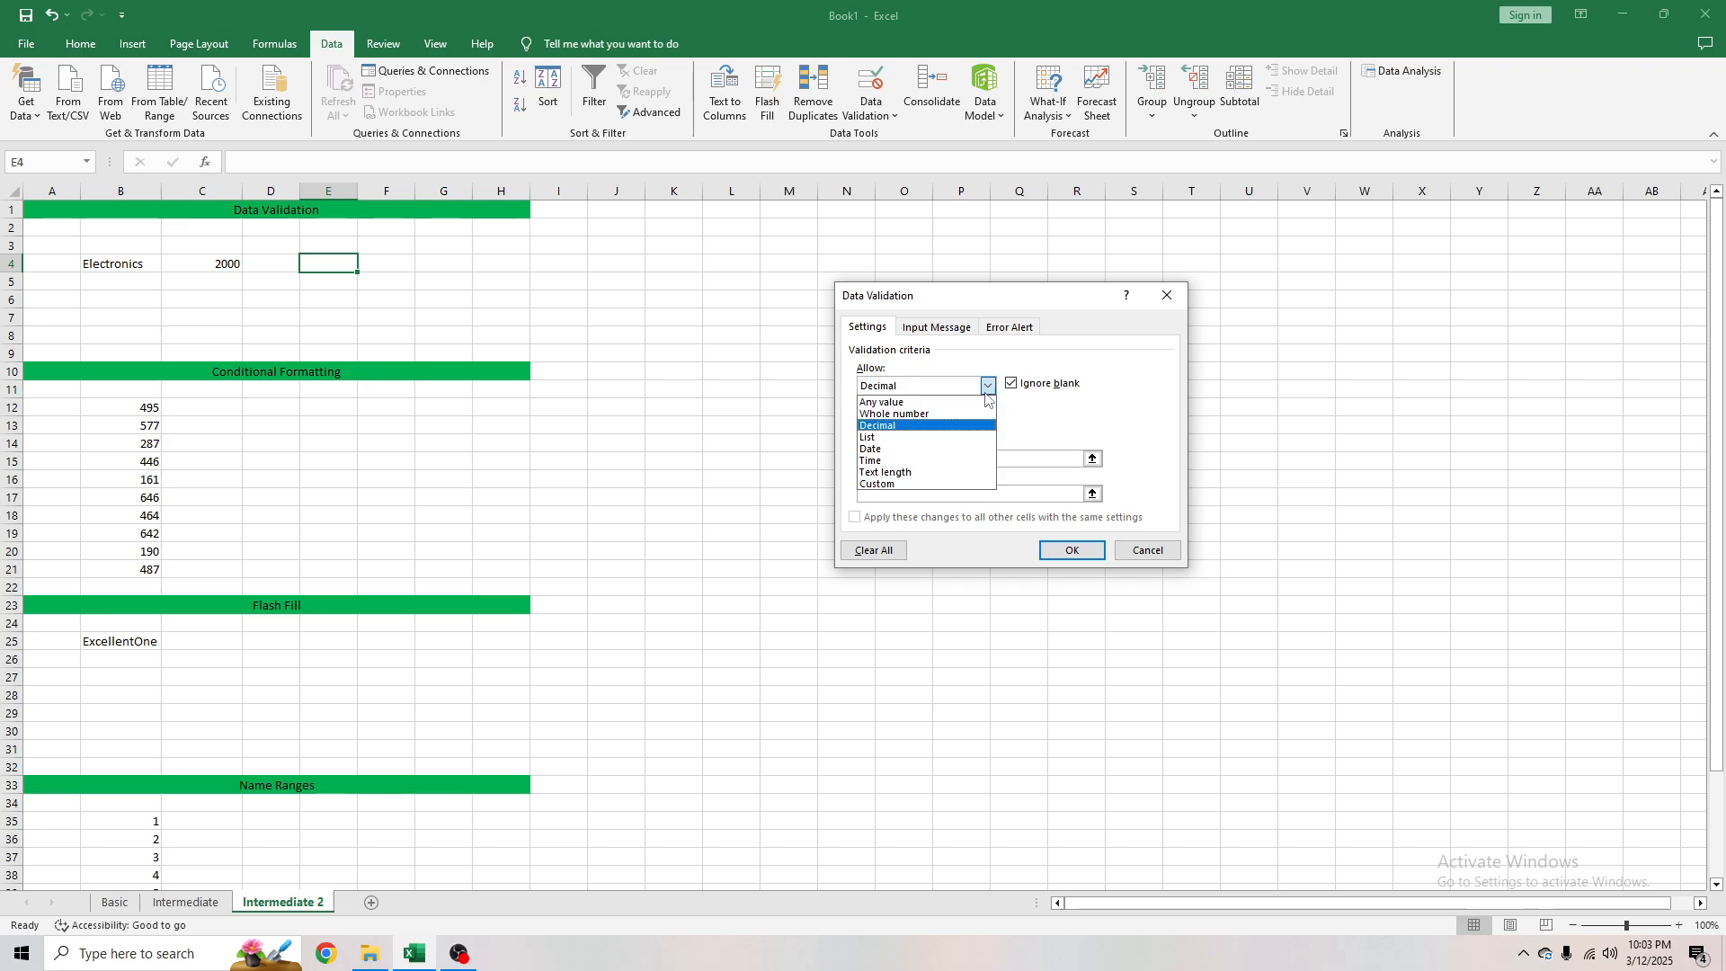
{"action": "left_click", "coordinate": [885, 438]}
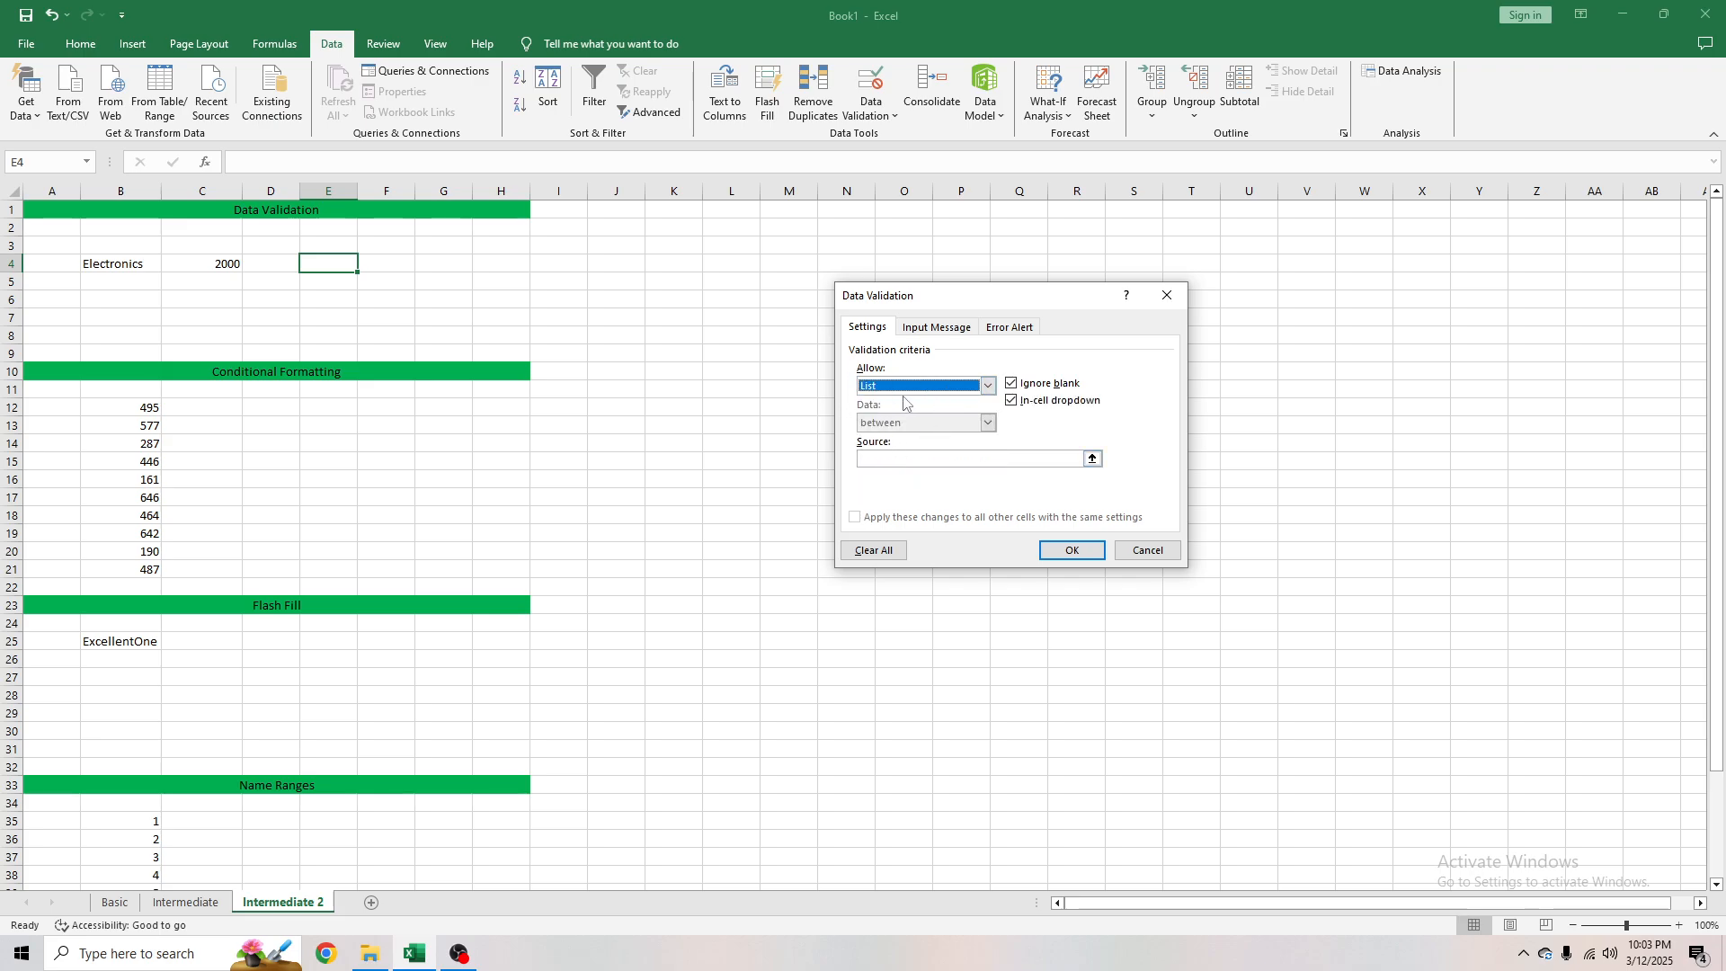
{"action": "left_click", "coordinate": [871, 462]}
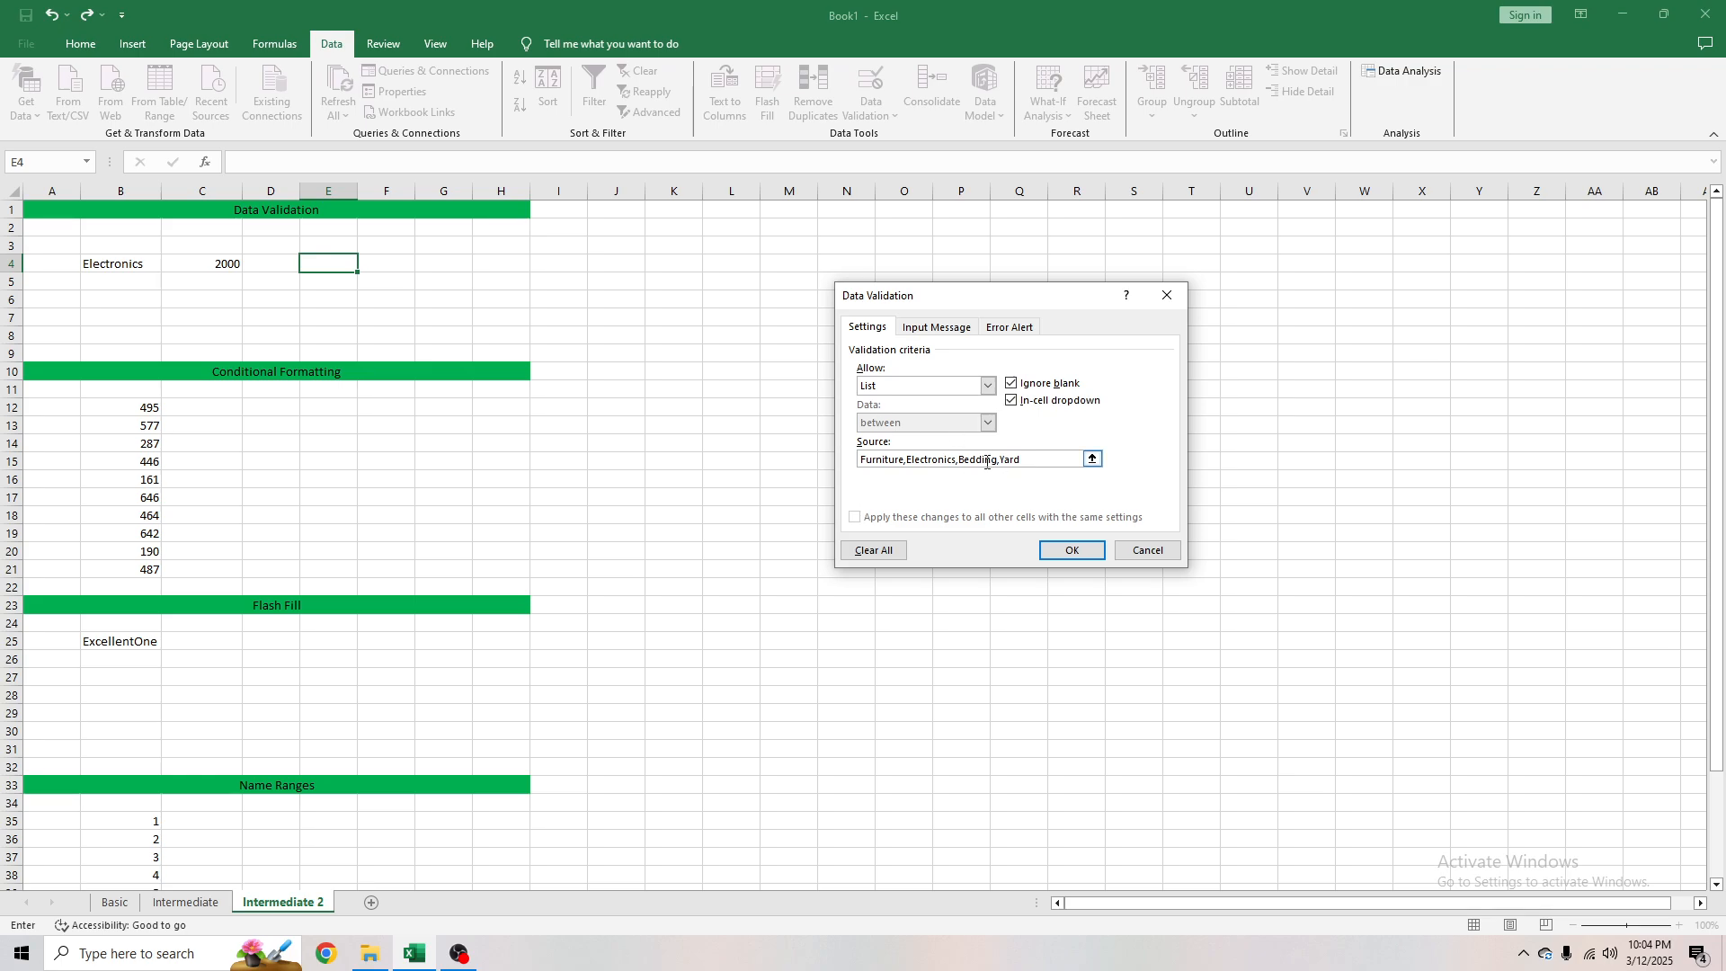
{"action": "left_click", "coordinate": [1071, 552]}
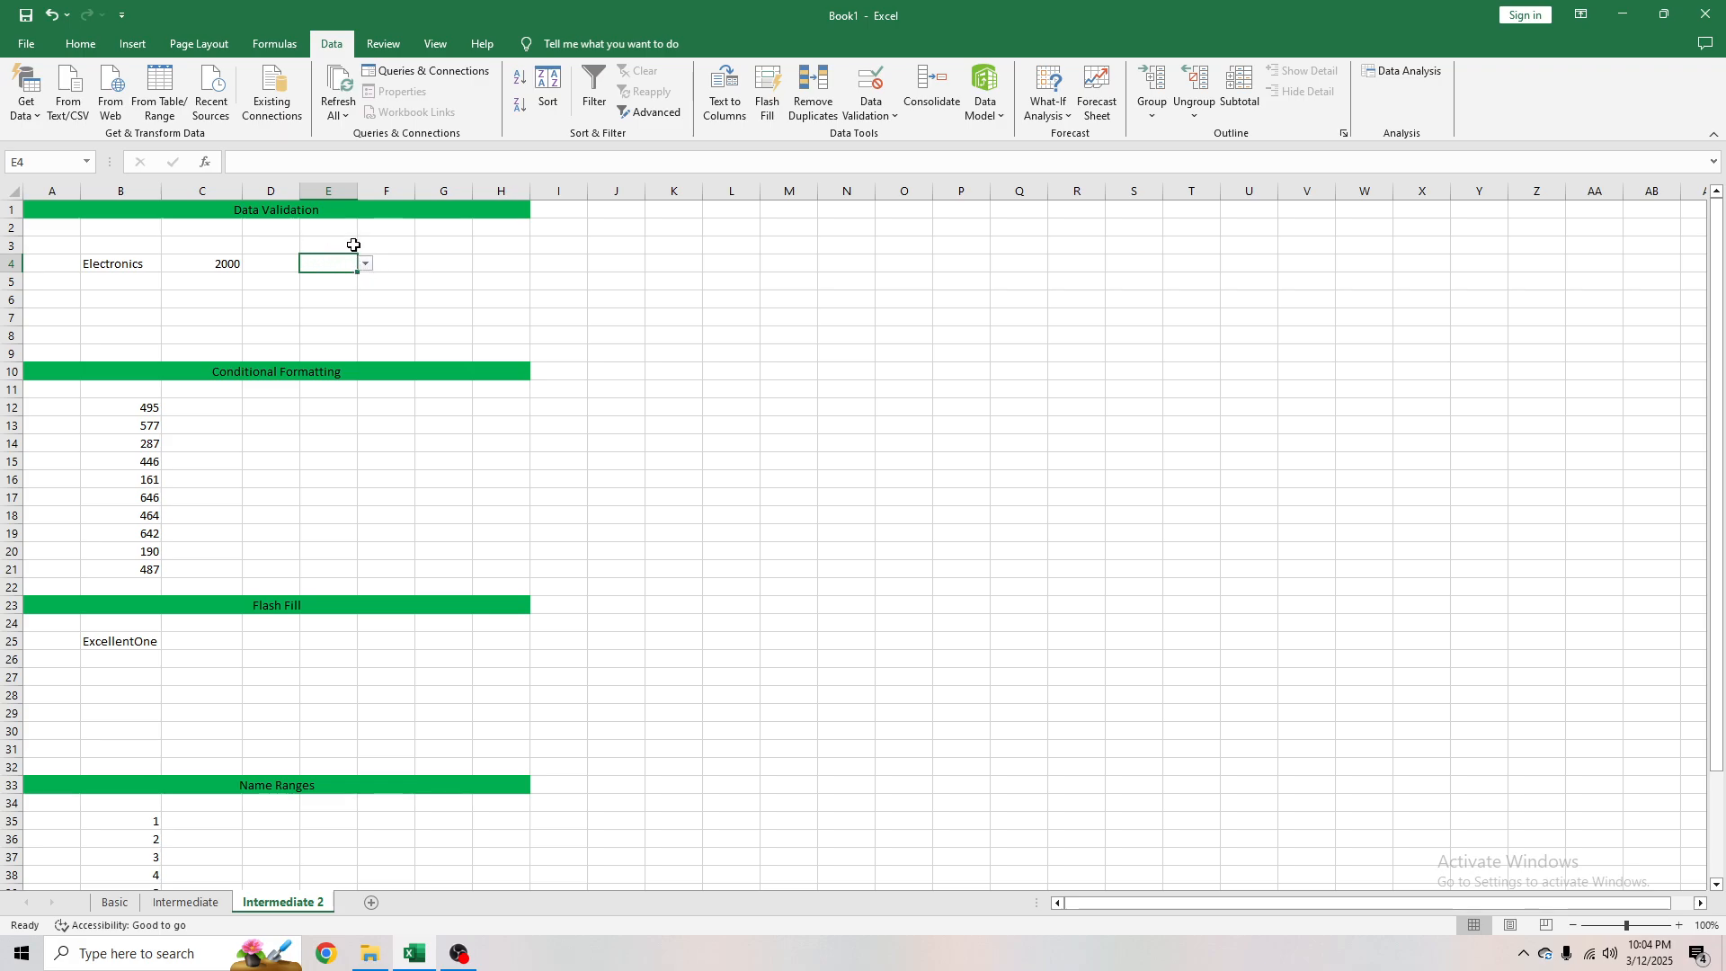
Test the new list in E4 by choosing Furniture, Electronics, Bedding and Yard in turn
{"action": "left_click", "coordinate": [365, 264]}
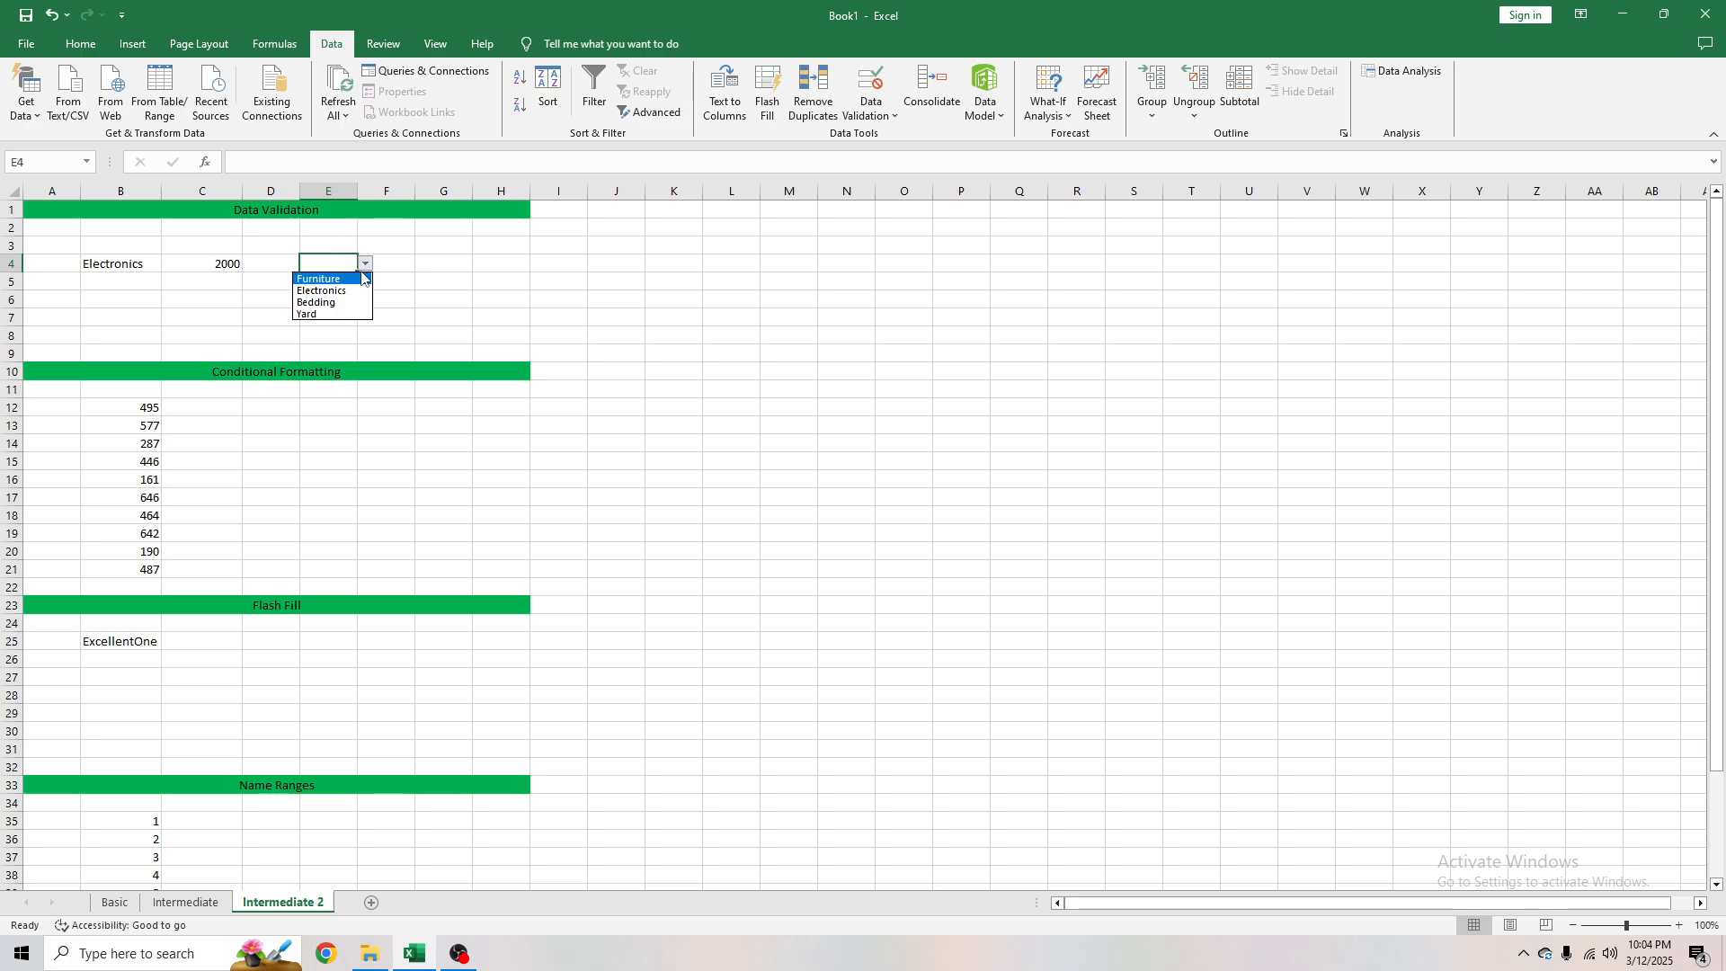
{"action": "left_click", "coordinate": [346, 280]}
{"action": "left_click", "coordinate": [365, 264]}
{"action": "left_click", "coordinate": [328, 291]}
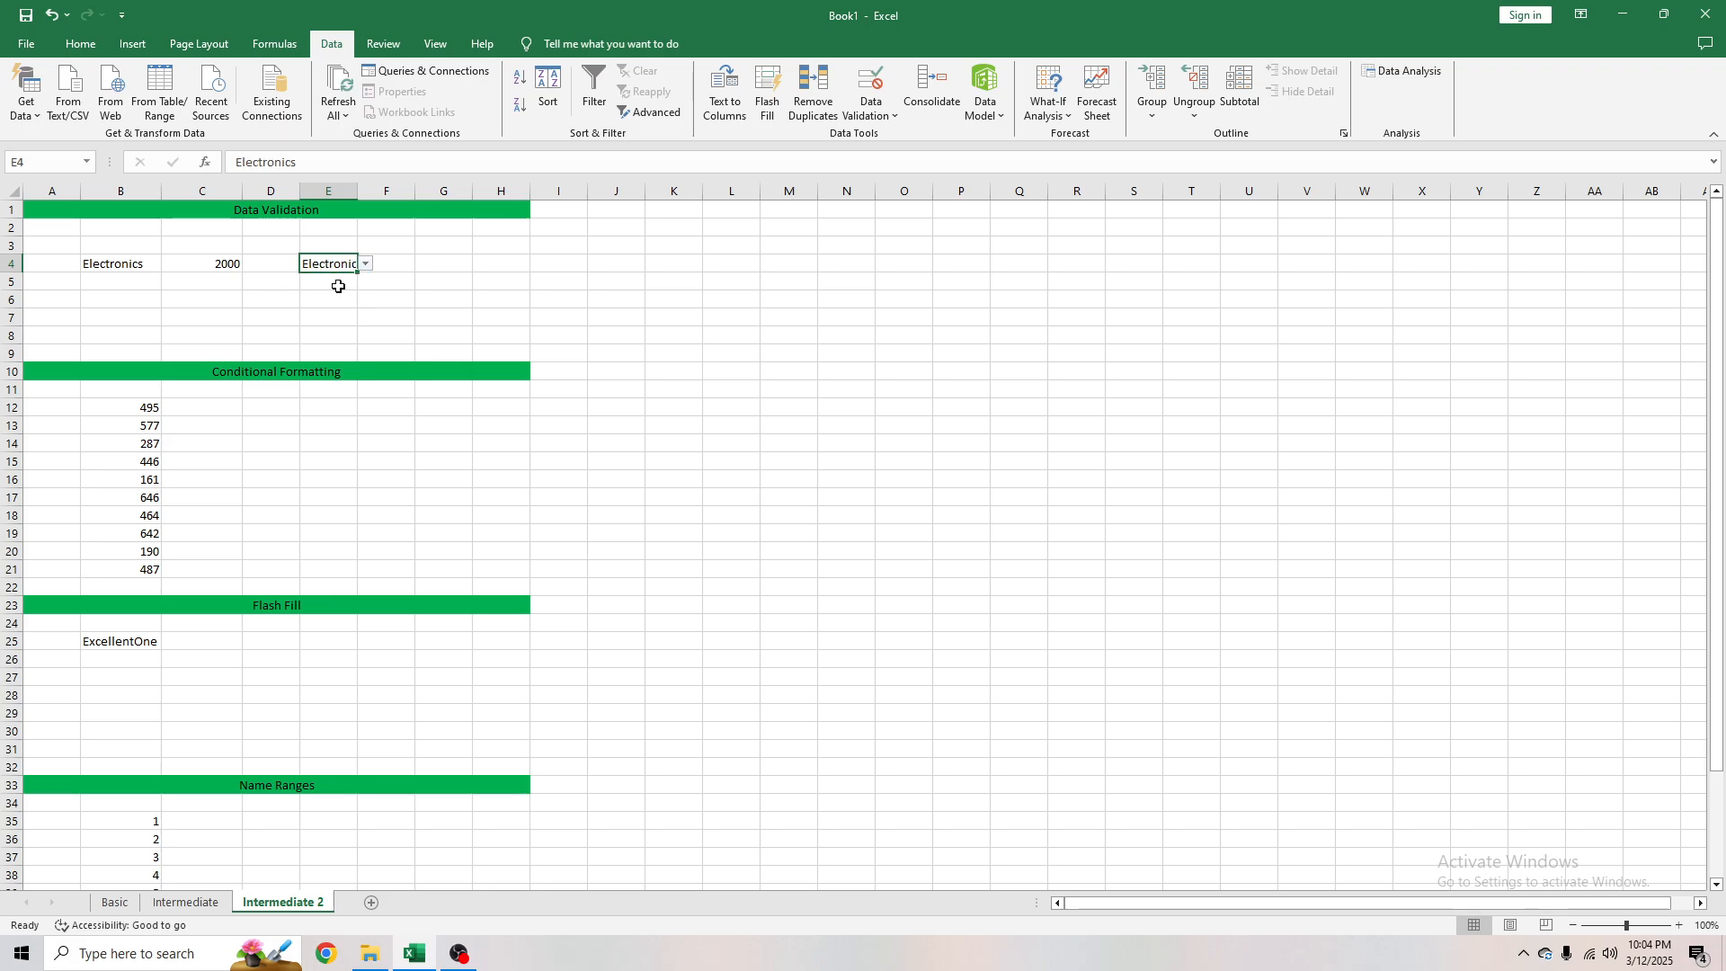
{"action": "left_click", "coordinate": [365, 263]}
{"action": "left_click", "coordinate": [337, 303]}
{"action": "left_click", "coordinate": [365, 264]}
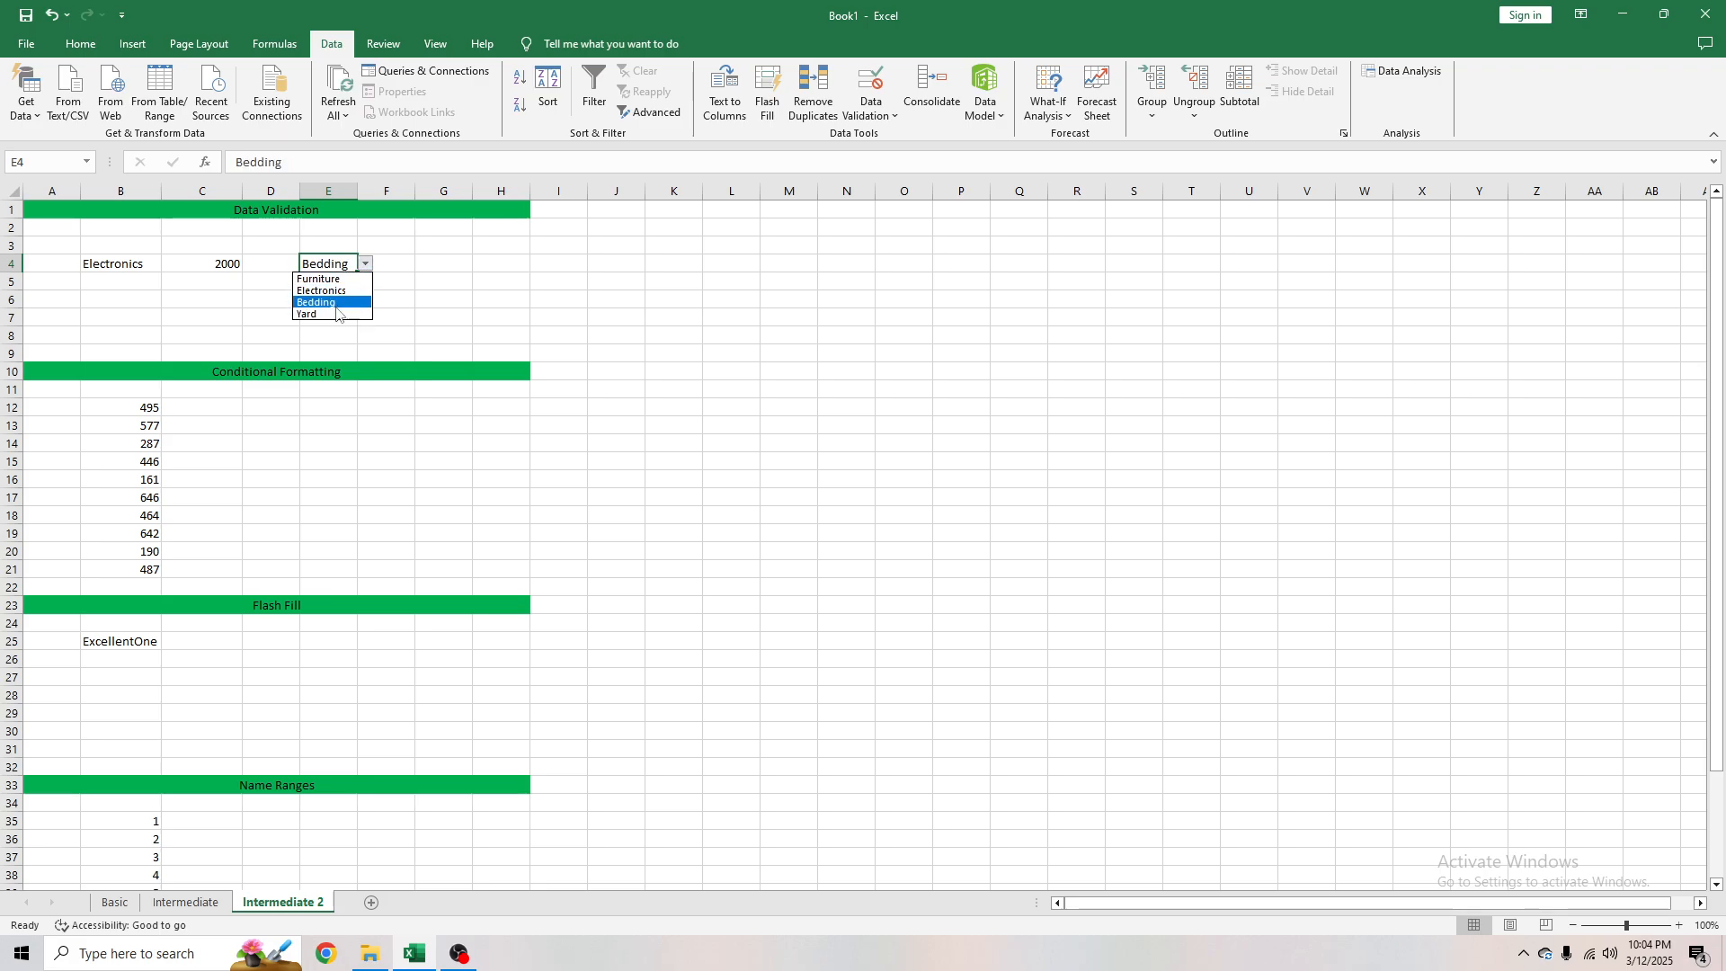
{"action": "left_click", "coordinate": [342, 314]}
{"action": "left_click", "coordinate": [433, 268]}
{"action": "left_click", "coordinate": [392, 269]}
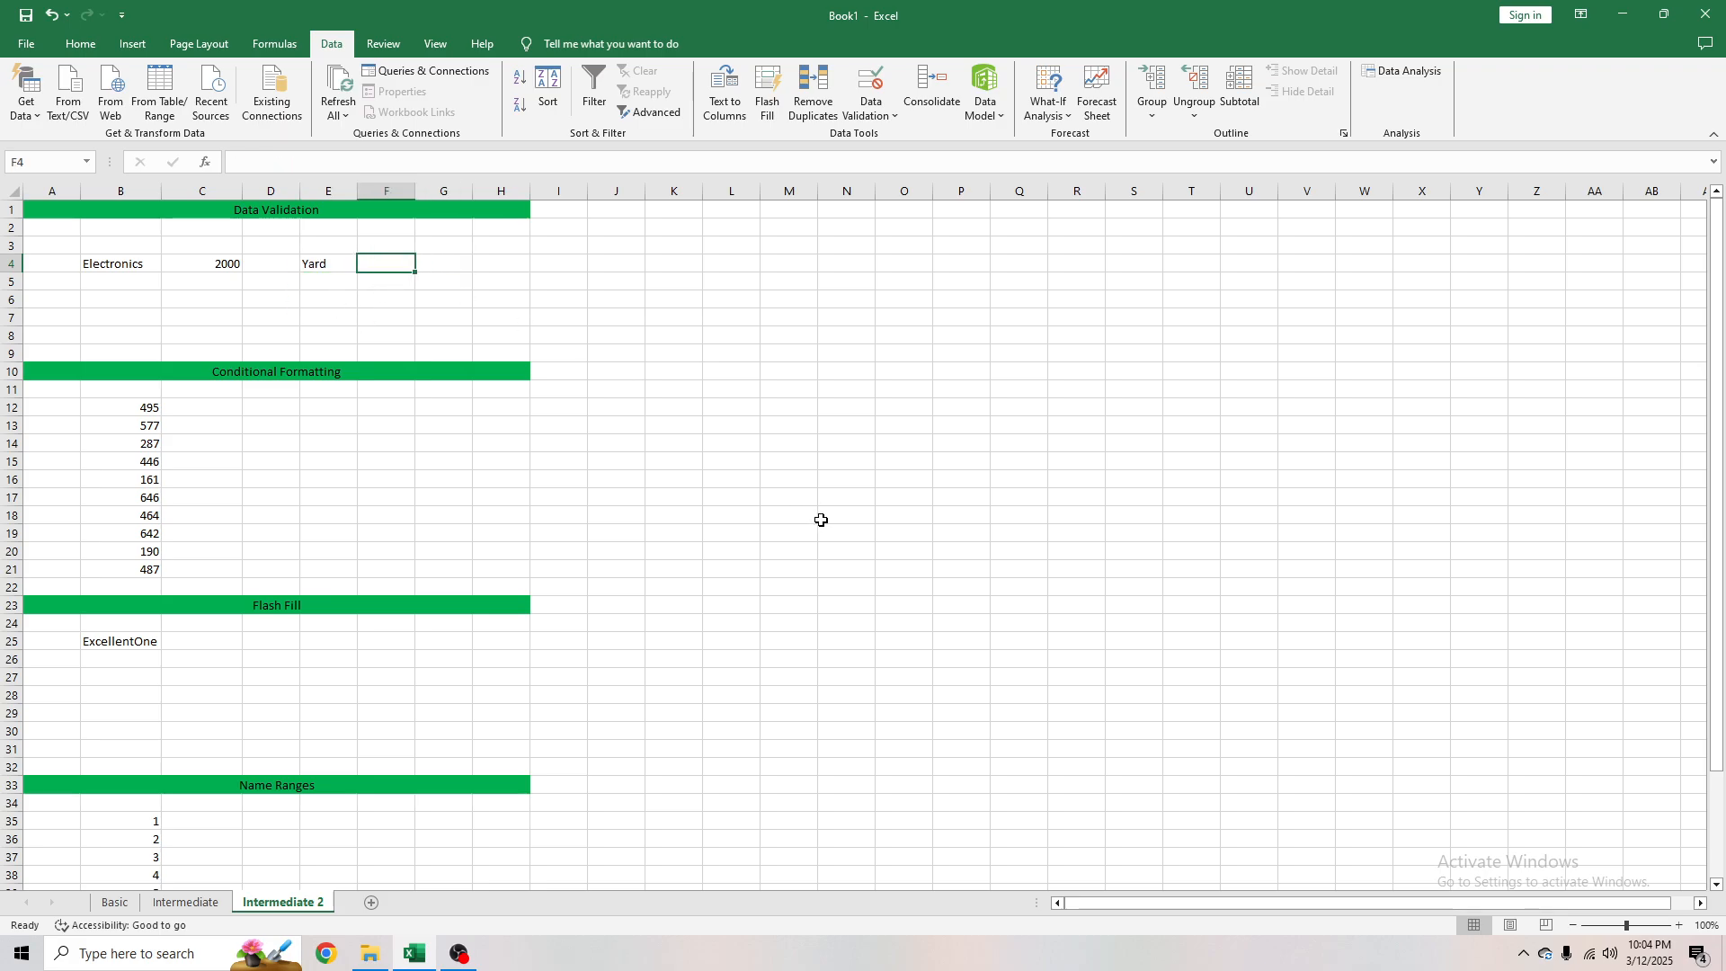
Set the category in E4 to Furniture from its list and select the adjacent cell F4
{"action": "left_click", "coordinate": [338, 279]}
{"action": "left_click", "coordinate": [332, 266]}
{"action": "left_click", "coordinate": [388, 269]}
{"action": "left_click", "coordinate": [331, 266]}
{"action": "left_click", "coordinate": [365, 264]}
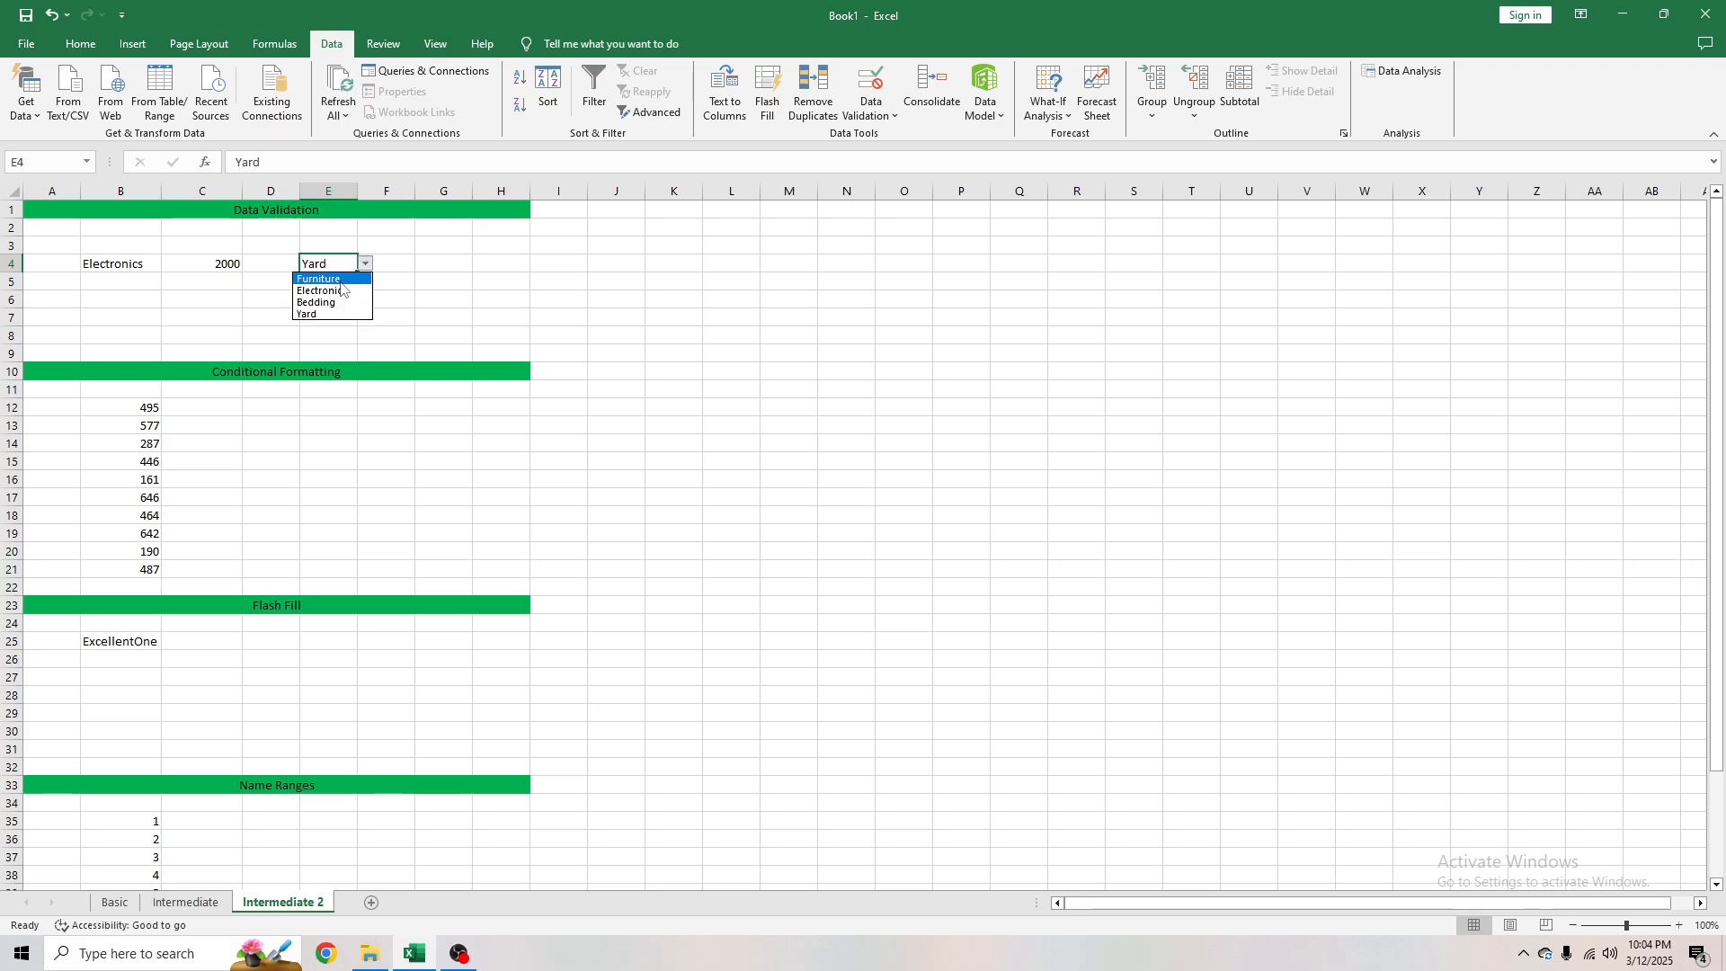
{"action": "left_click", "coordinate": [346, 279]}
{"action": "left_click", "coordinate": [382, 267]}
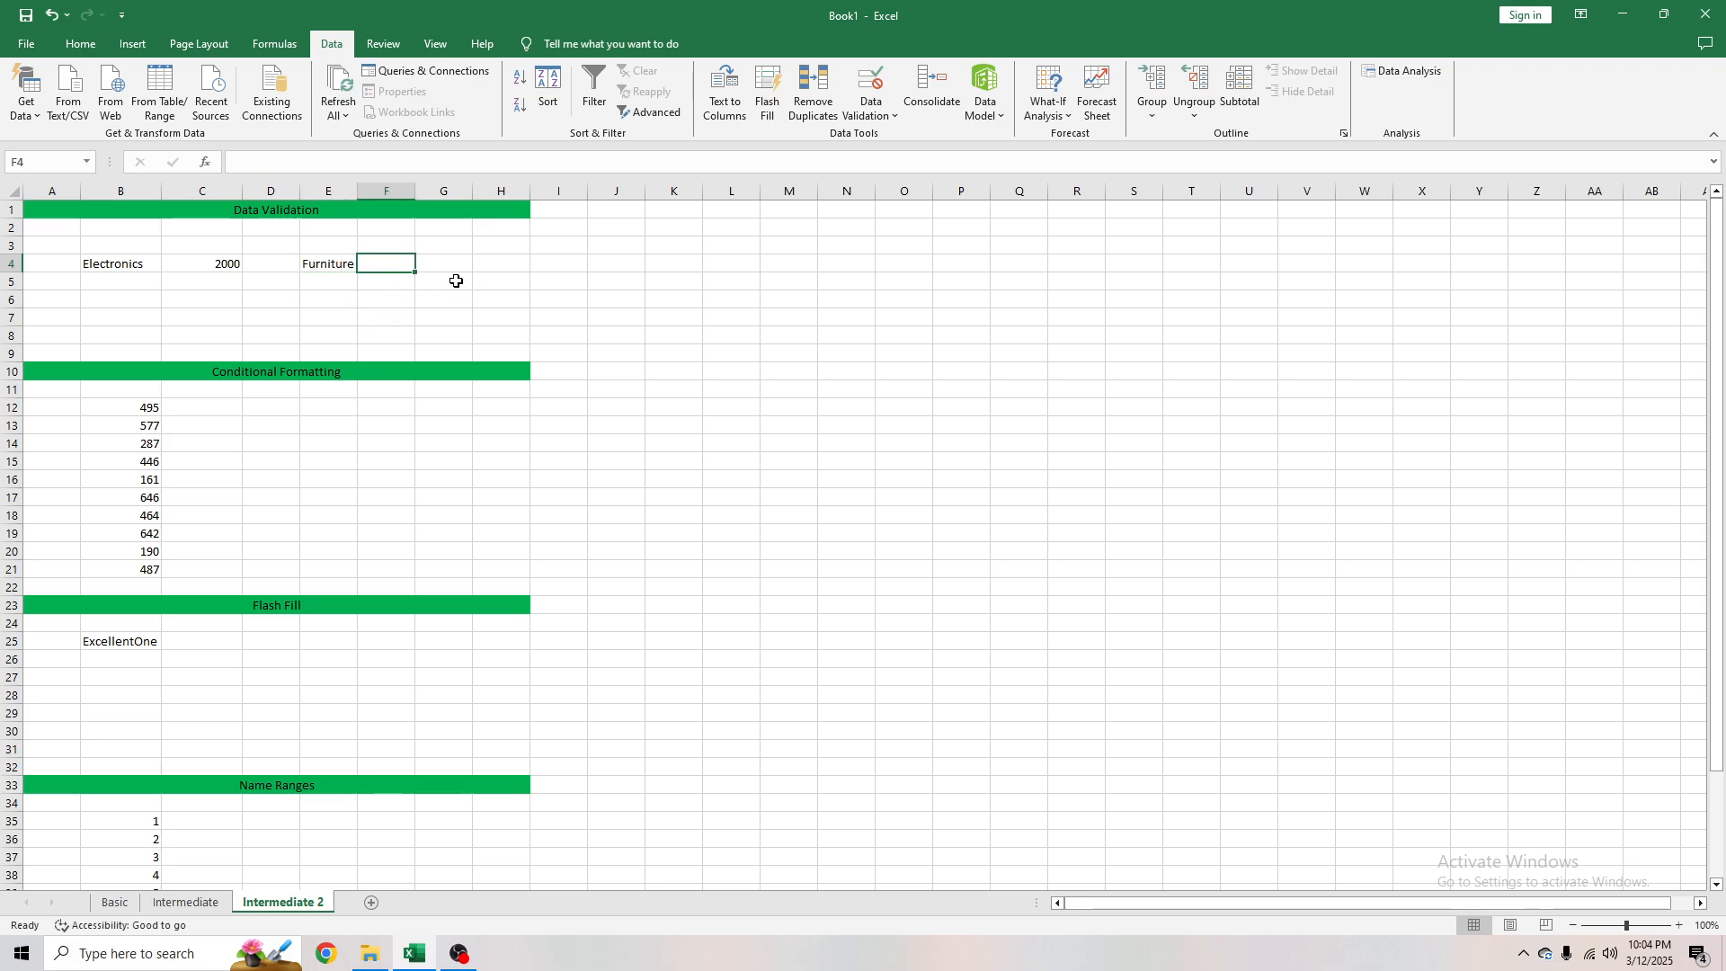
Start an IFS formula in F4 whose first test returns 100 when E4 equals "Furniture"
{"action": "type", "text": "=if"}
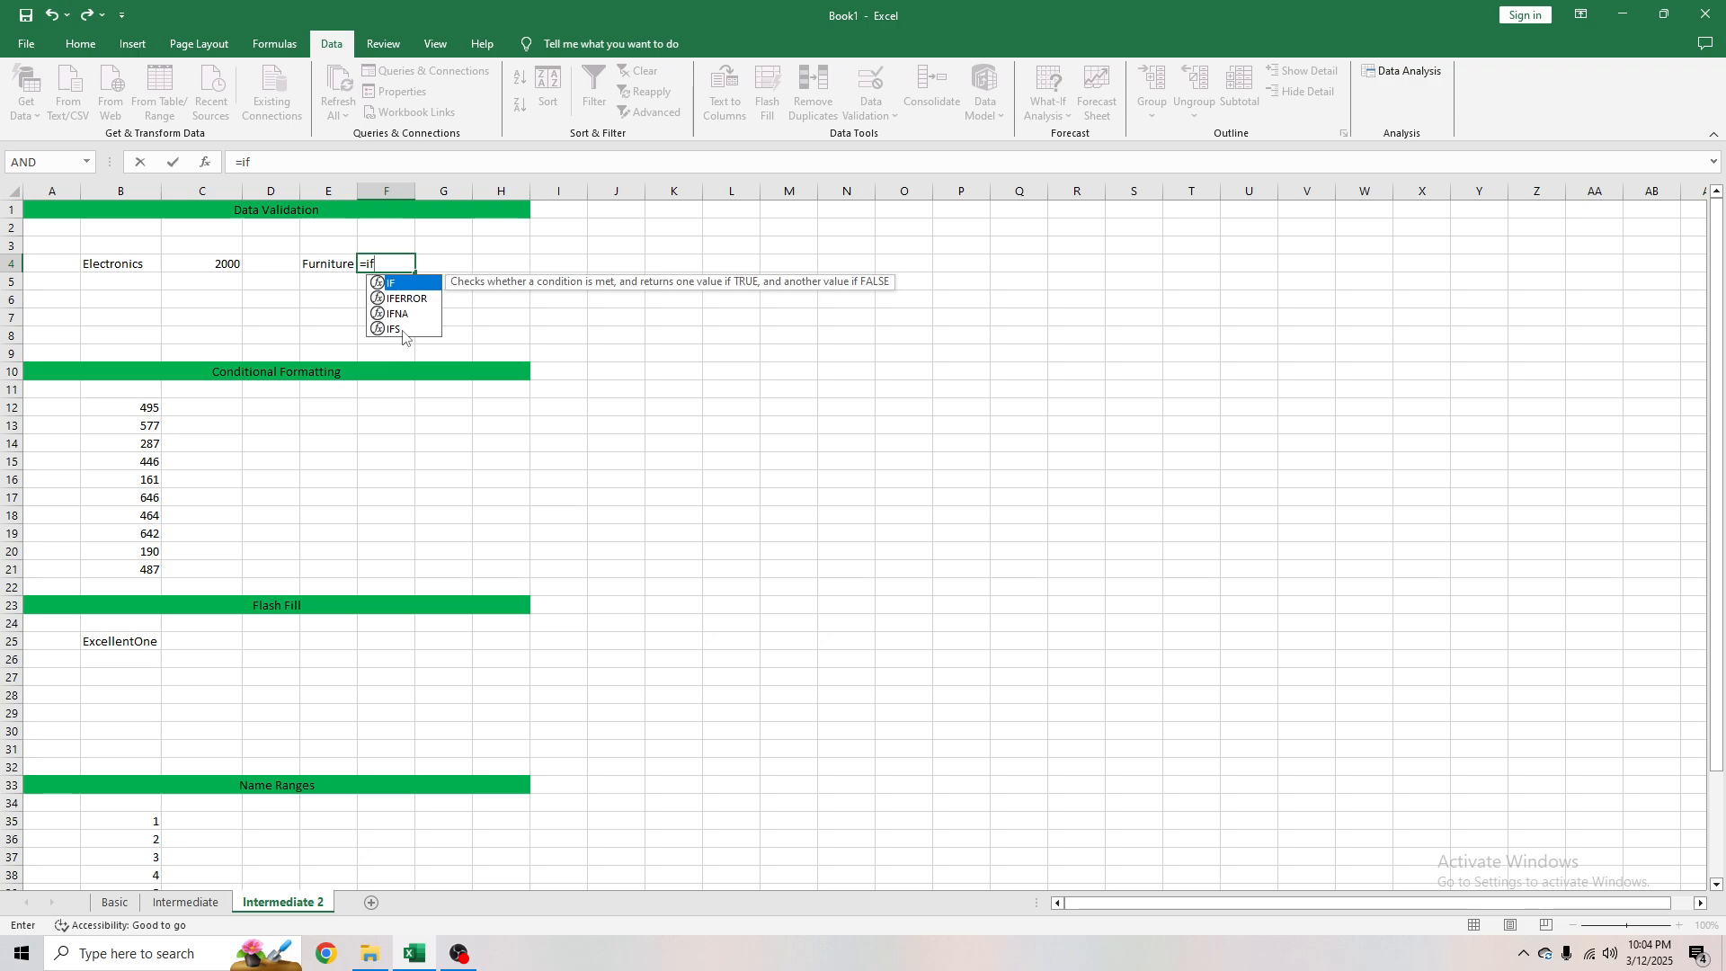
{"action": "type", "text": "s"}
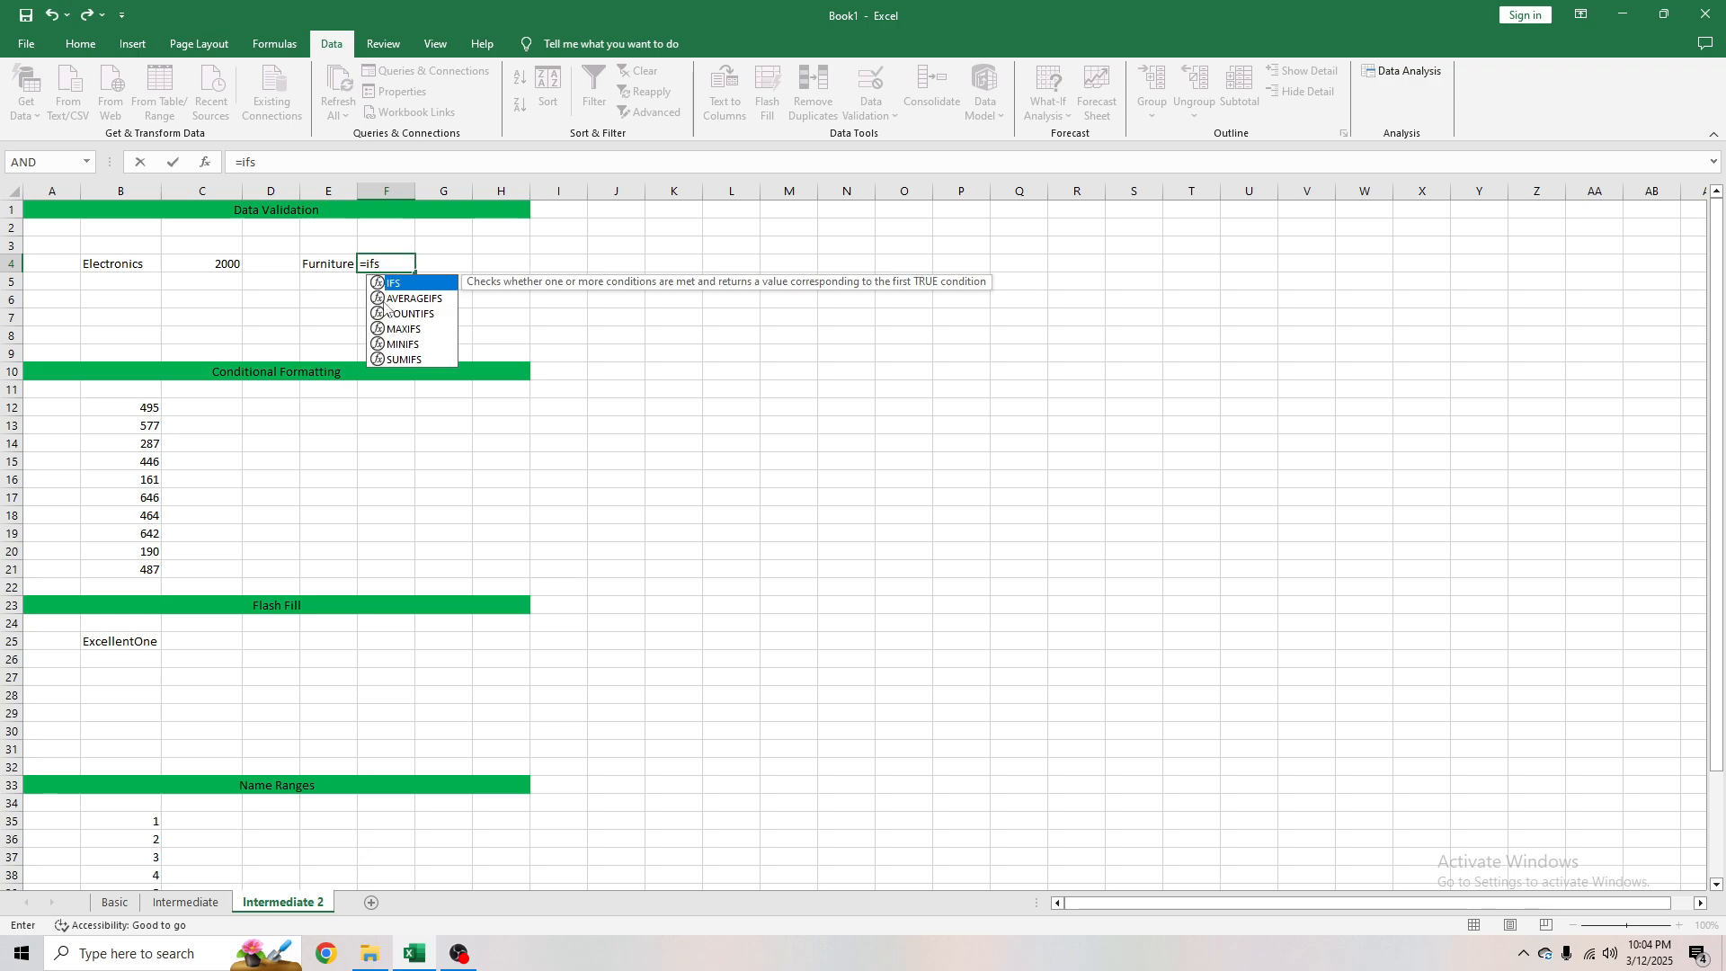
{"action": "key", "text": "Tab"}
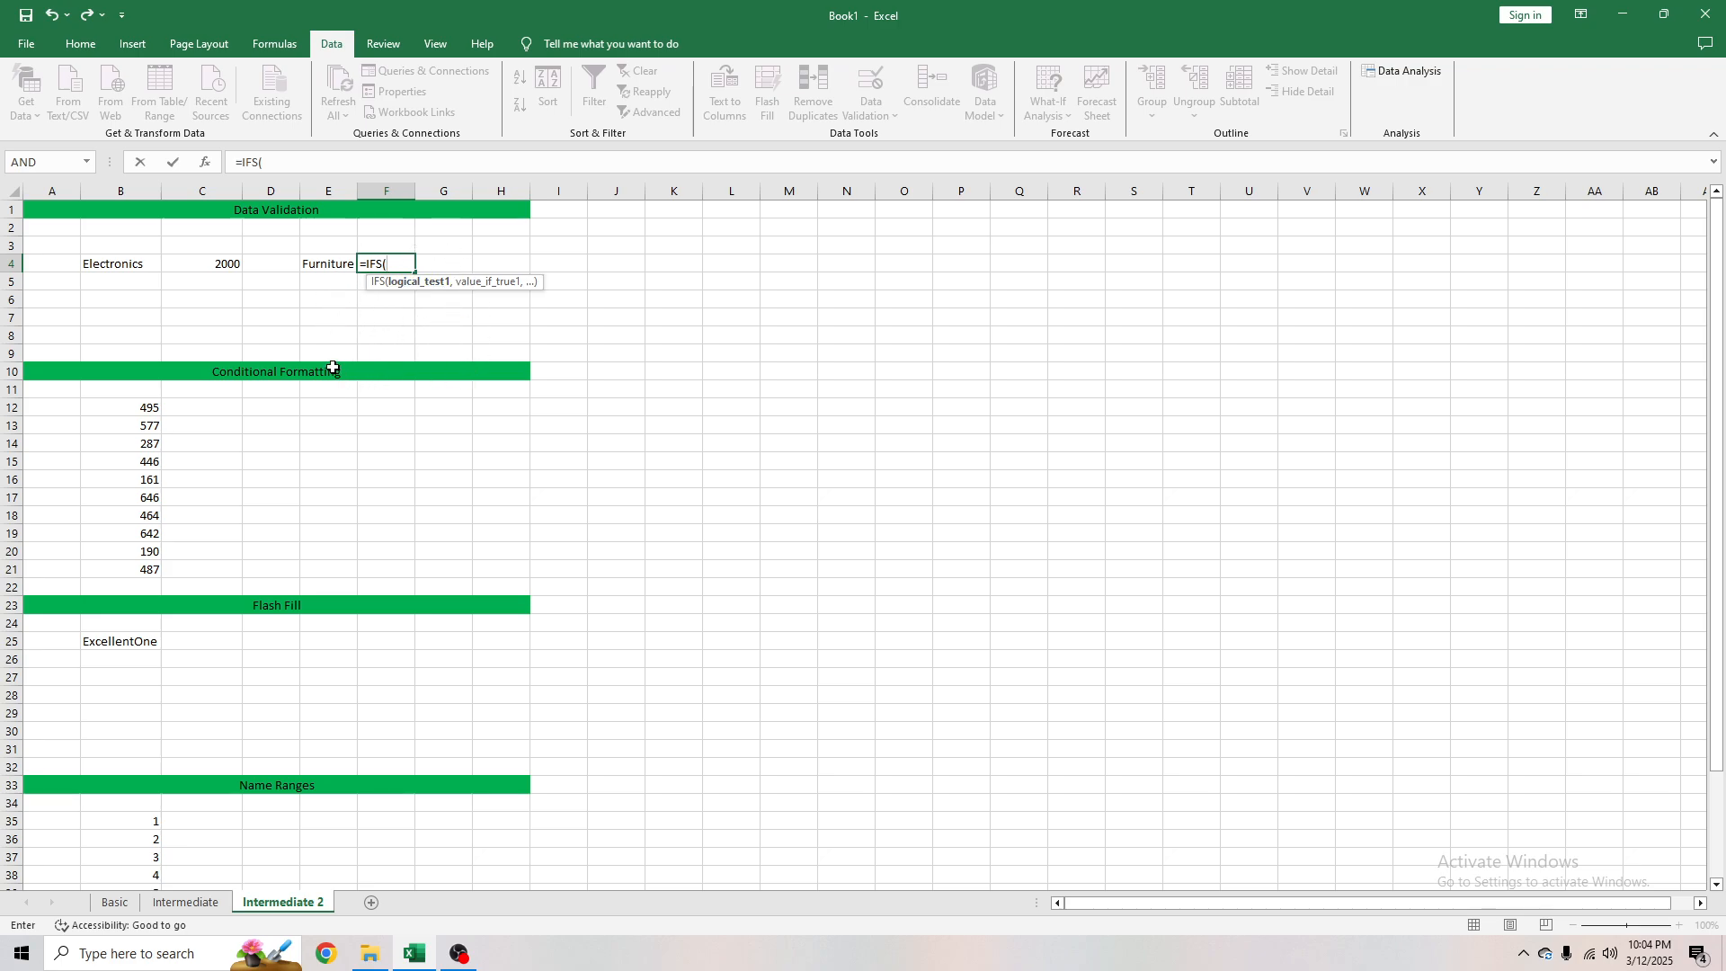
{"action": "left_click", "coordinate": [317, 266]}
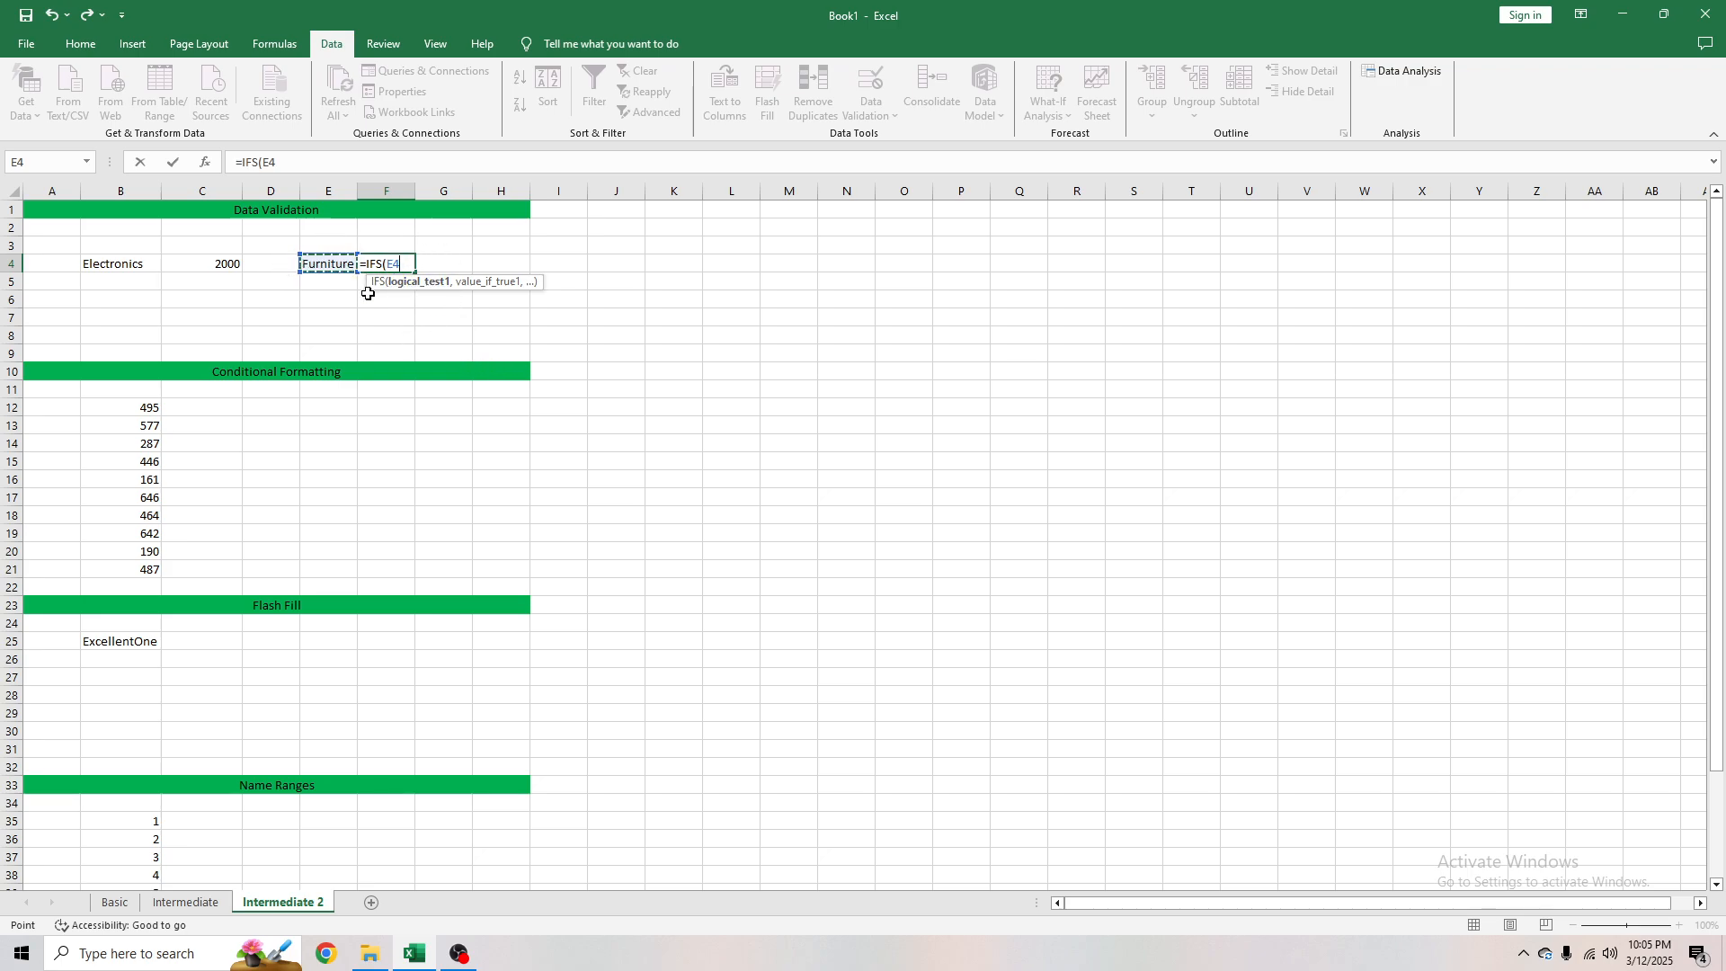
{"action": "type", "text": "=\""}
{"action": "type", "text": "Furniture"}
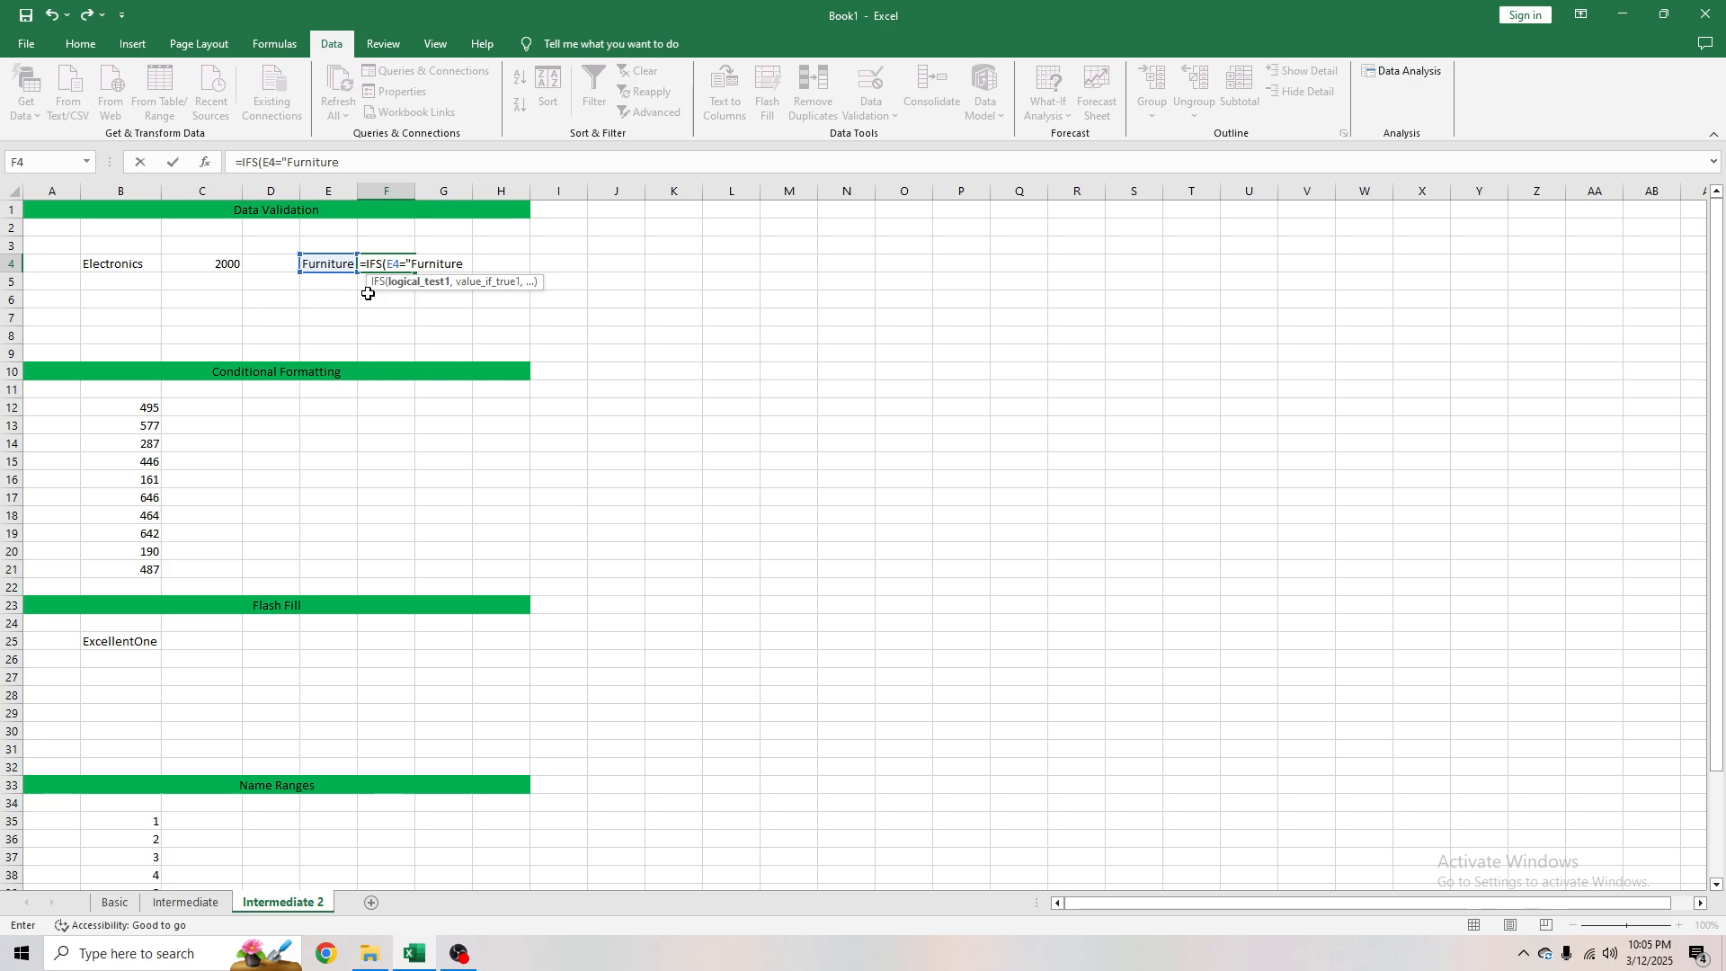
{"action": "type", "text": "\",100"}
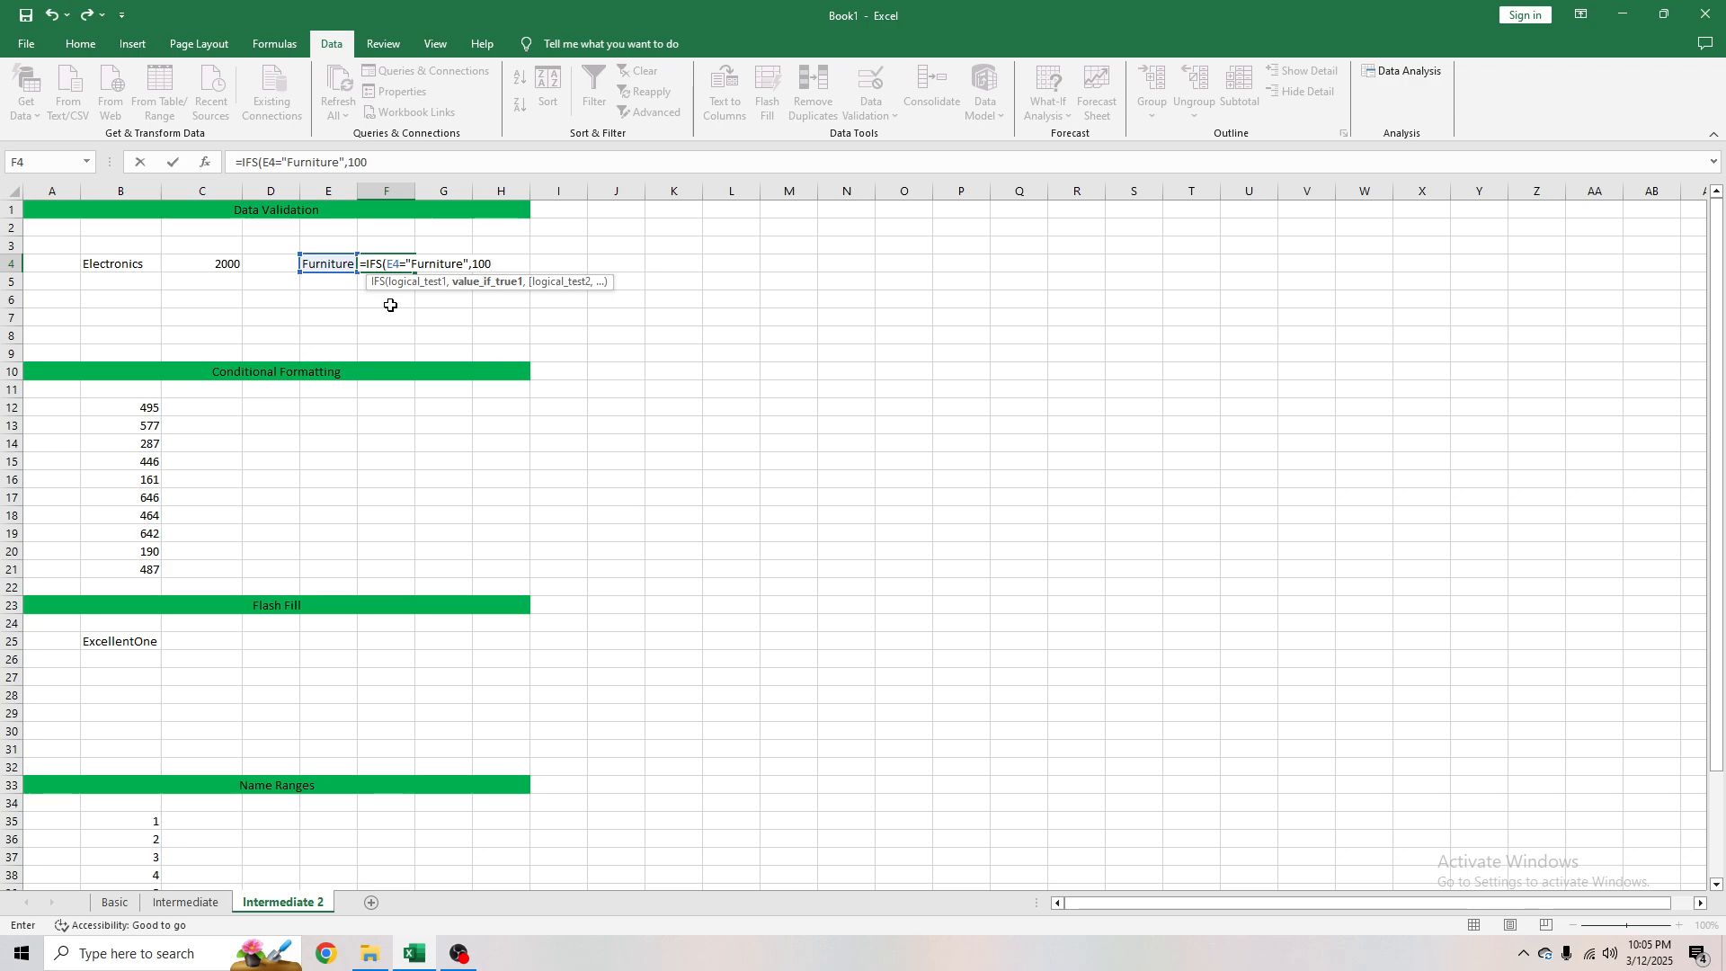
{"action": "type", "text": ","}
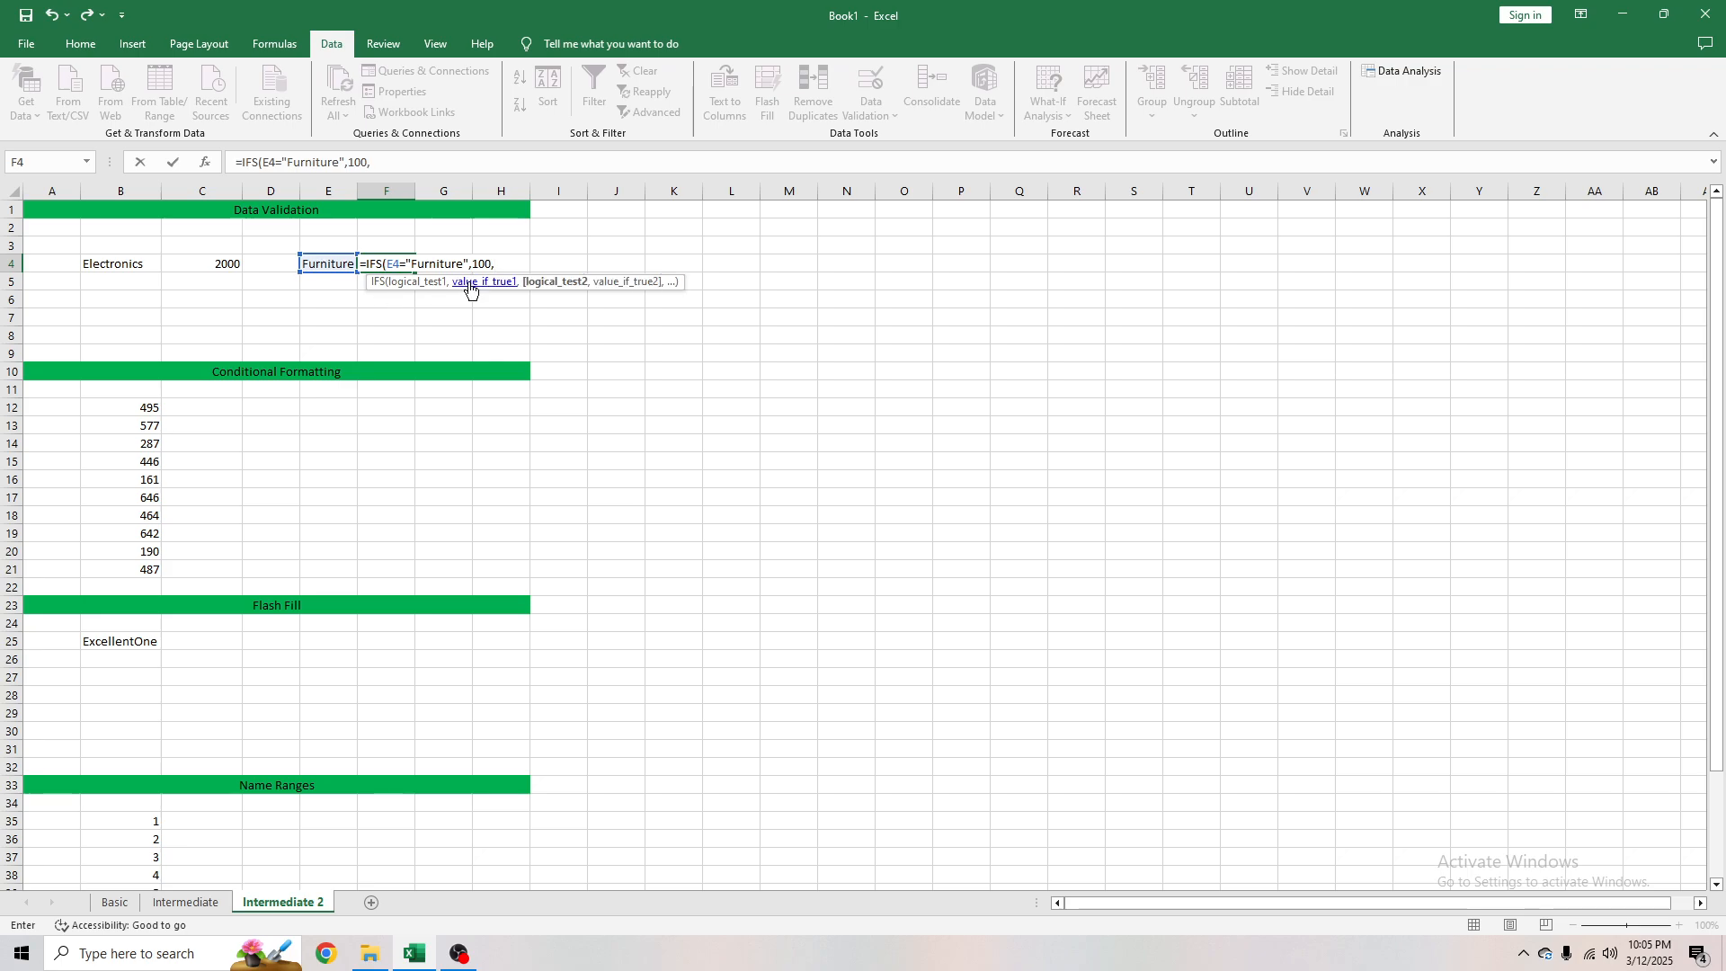
Add a second test to the IFS formula that returns 200 when E4 equals "Electronics"
{"action": "left_click", "coordinate": [332, 267]}
{"action": "type", "text": "="}
{"action": "type", "text": "\"Electron"}
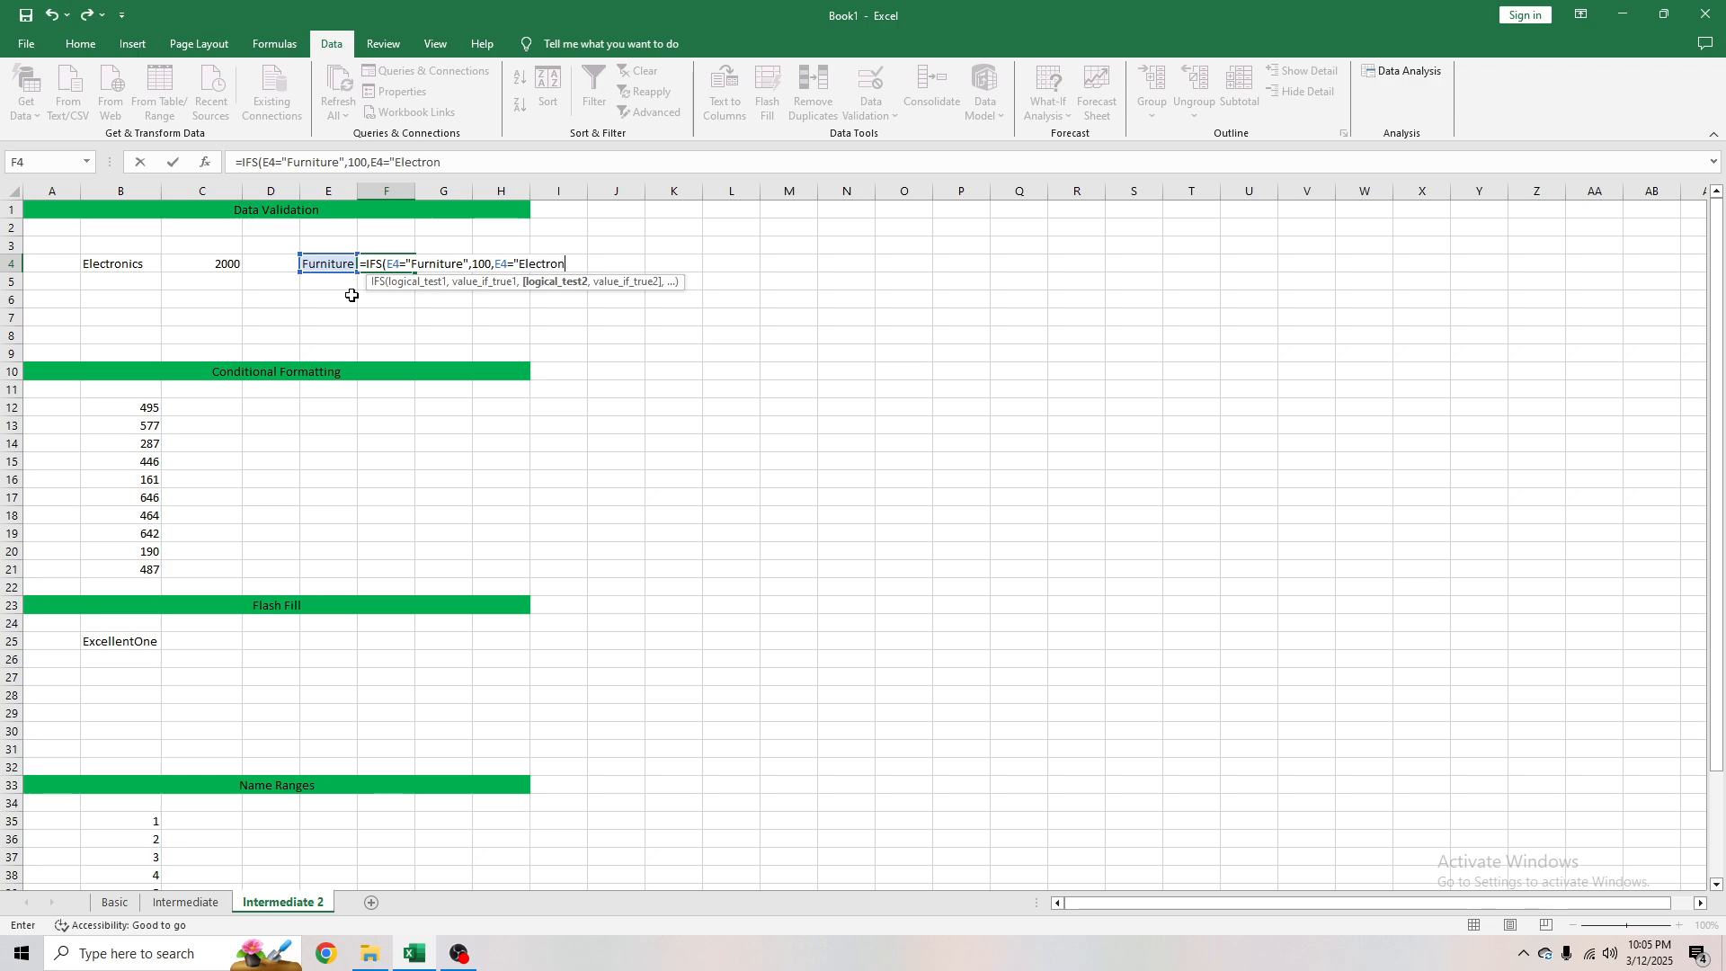
{"action": "type", "text": "ics\","}
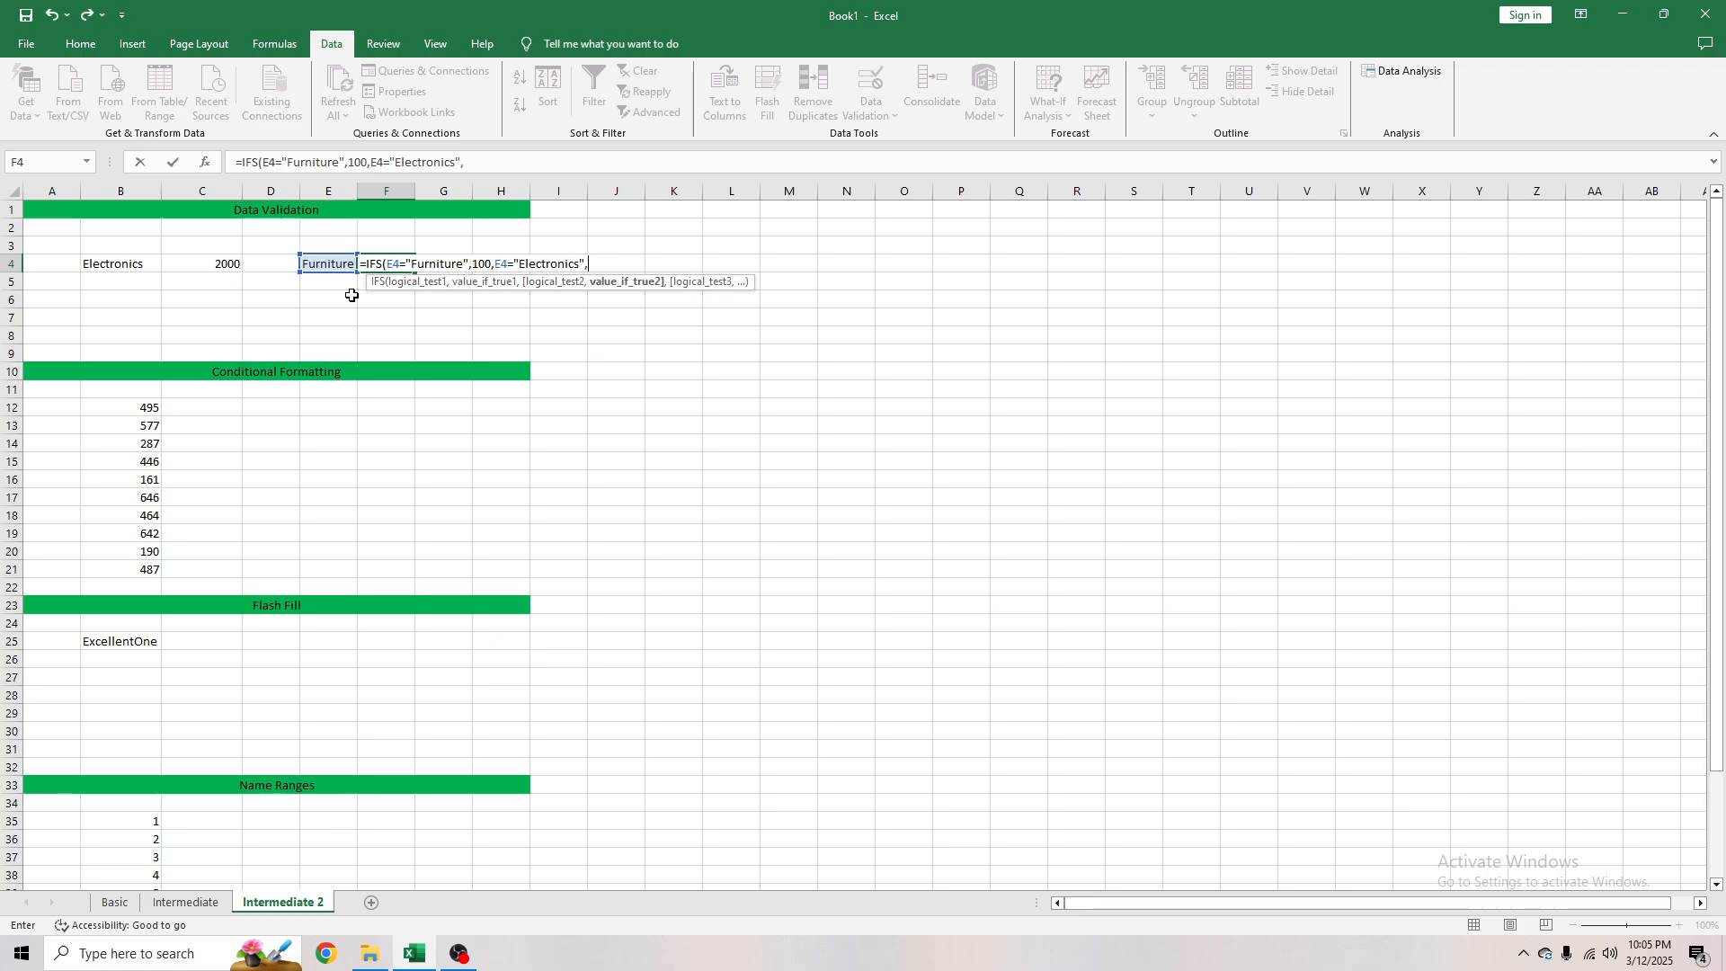
{"action": "type", "text": "200,"}
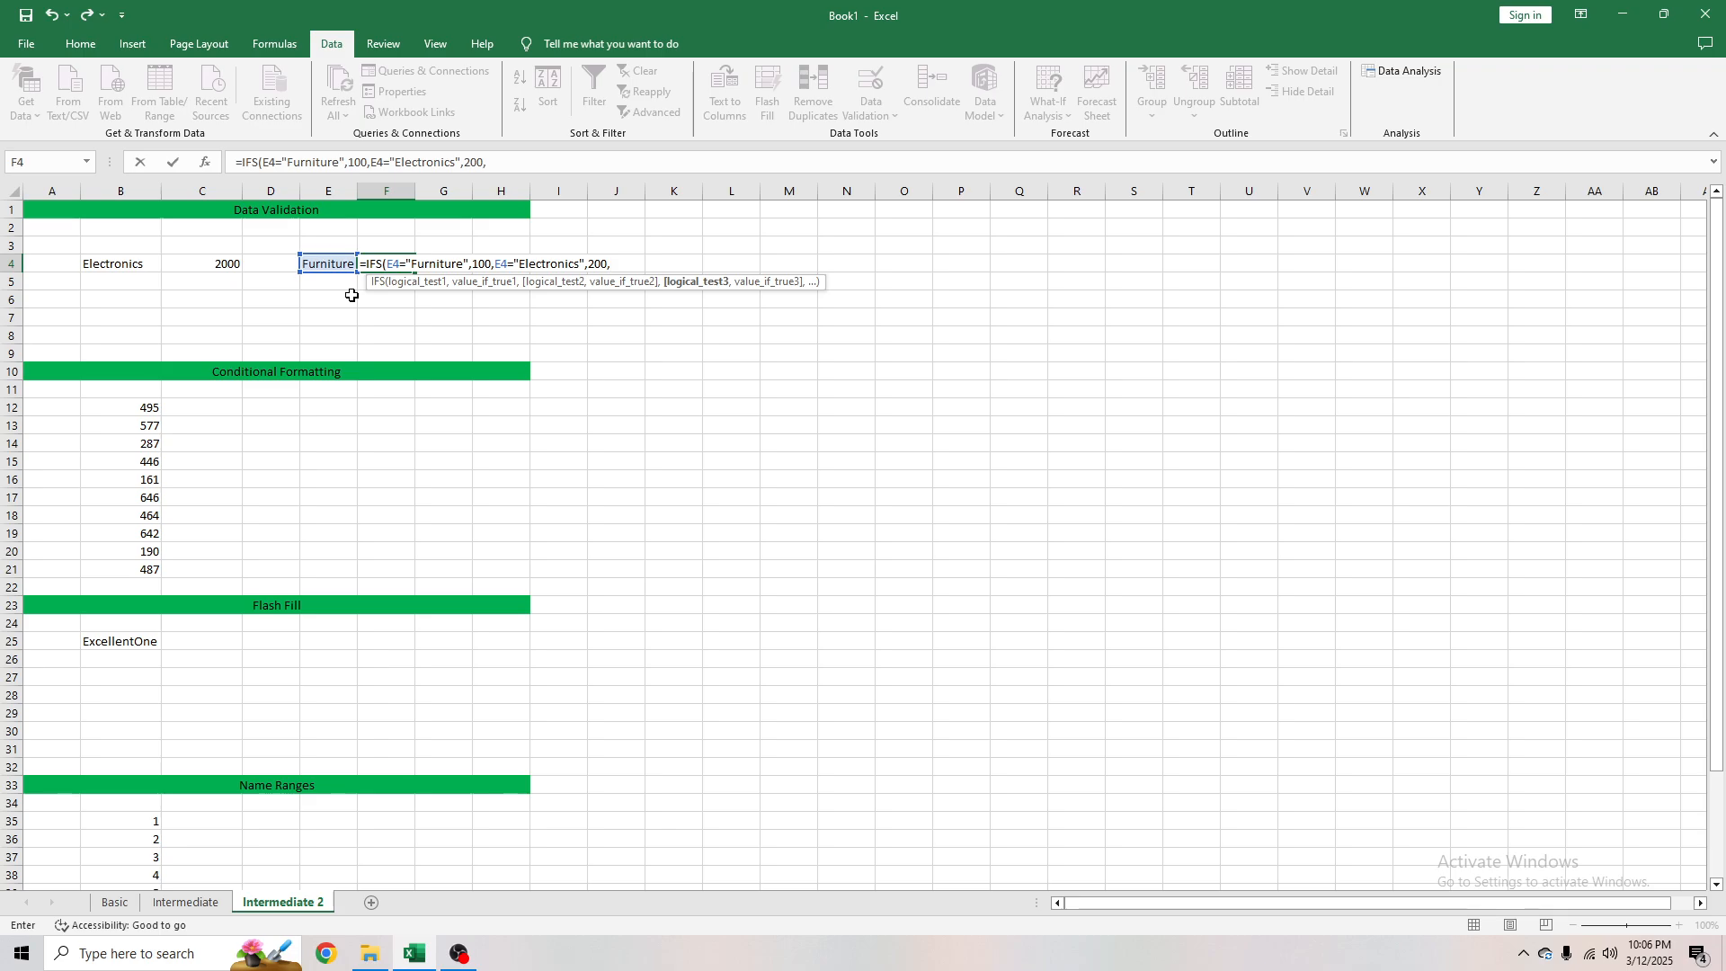
Add a third test to the IFS formula that returns "Out of Stock" when E4 equals "Bedding"
{"action": "left_click", "coordinate": [314, 266]}
{"action": "type", "text": "=\"Bedding\""}
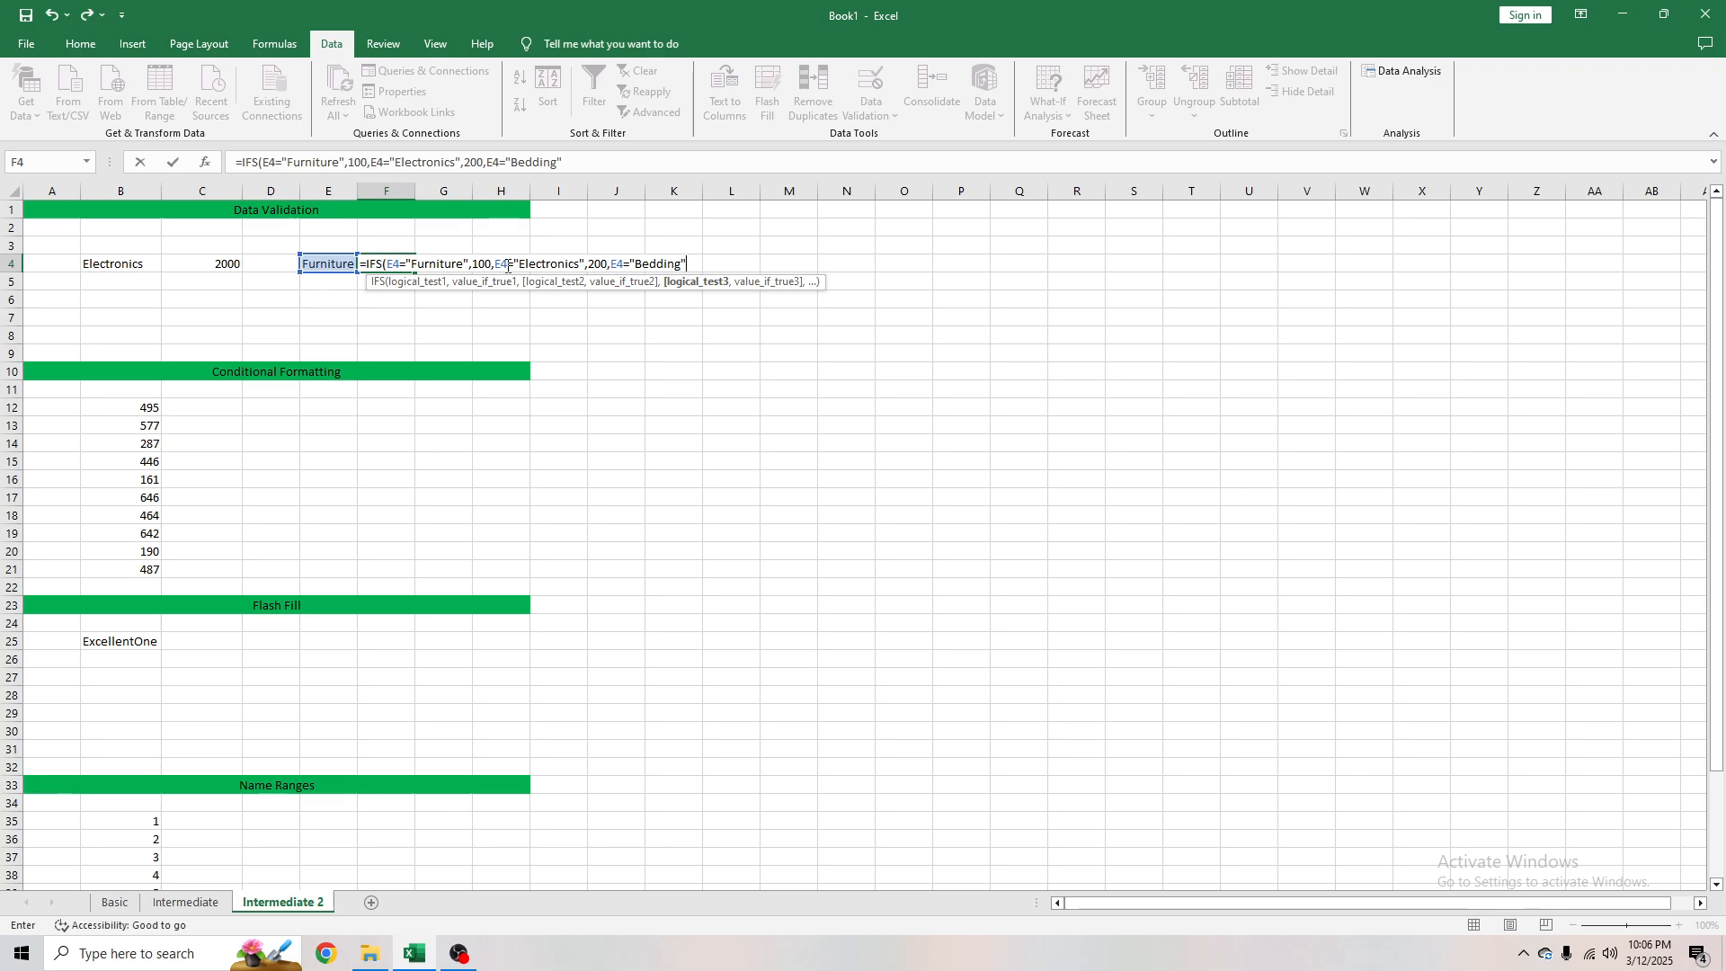
{"action": "type", "text": ","}
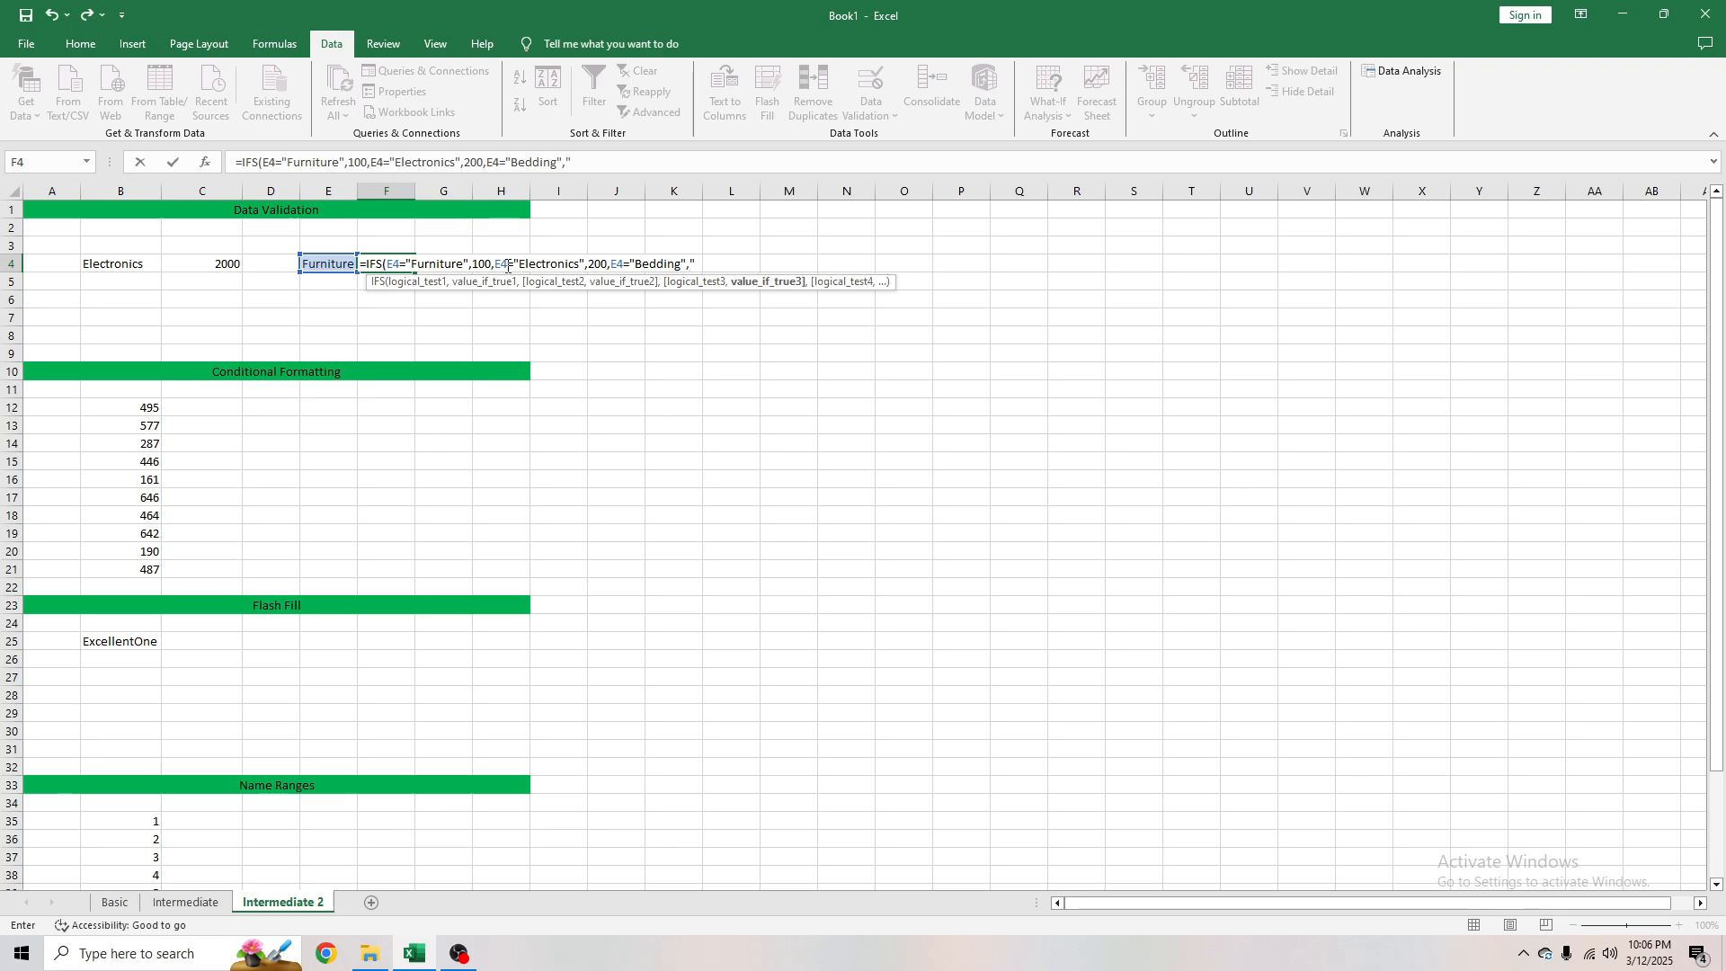
{"action": "type", "text": "\"Out of Stock"}
{"action": "type", "text": ","}
Finish the IFS formula with a test that returns "Extras in Back" when E4 equals "Yard", and enter it
{"action": "left_click", "coordinate": [336, 263]}
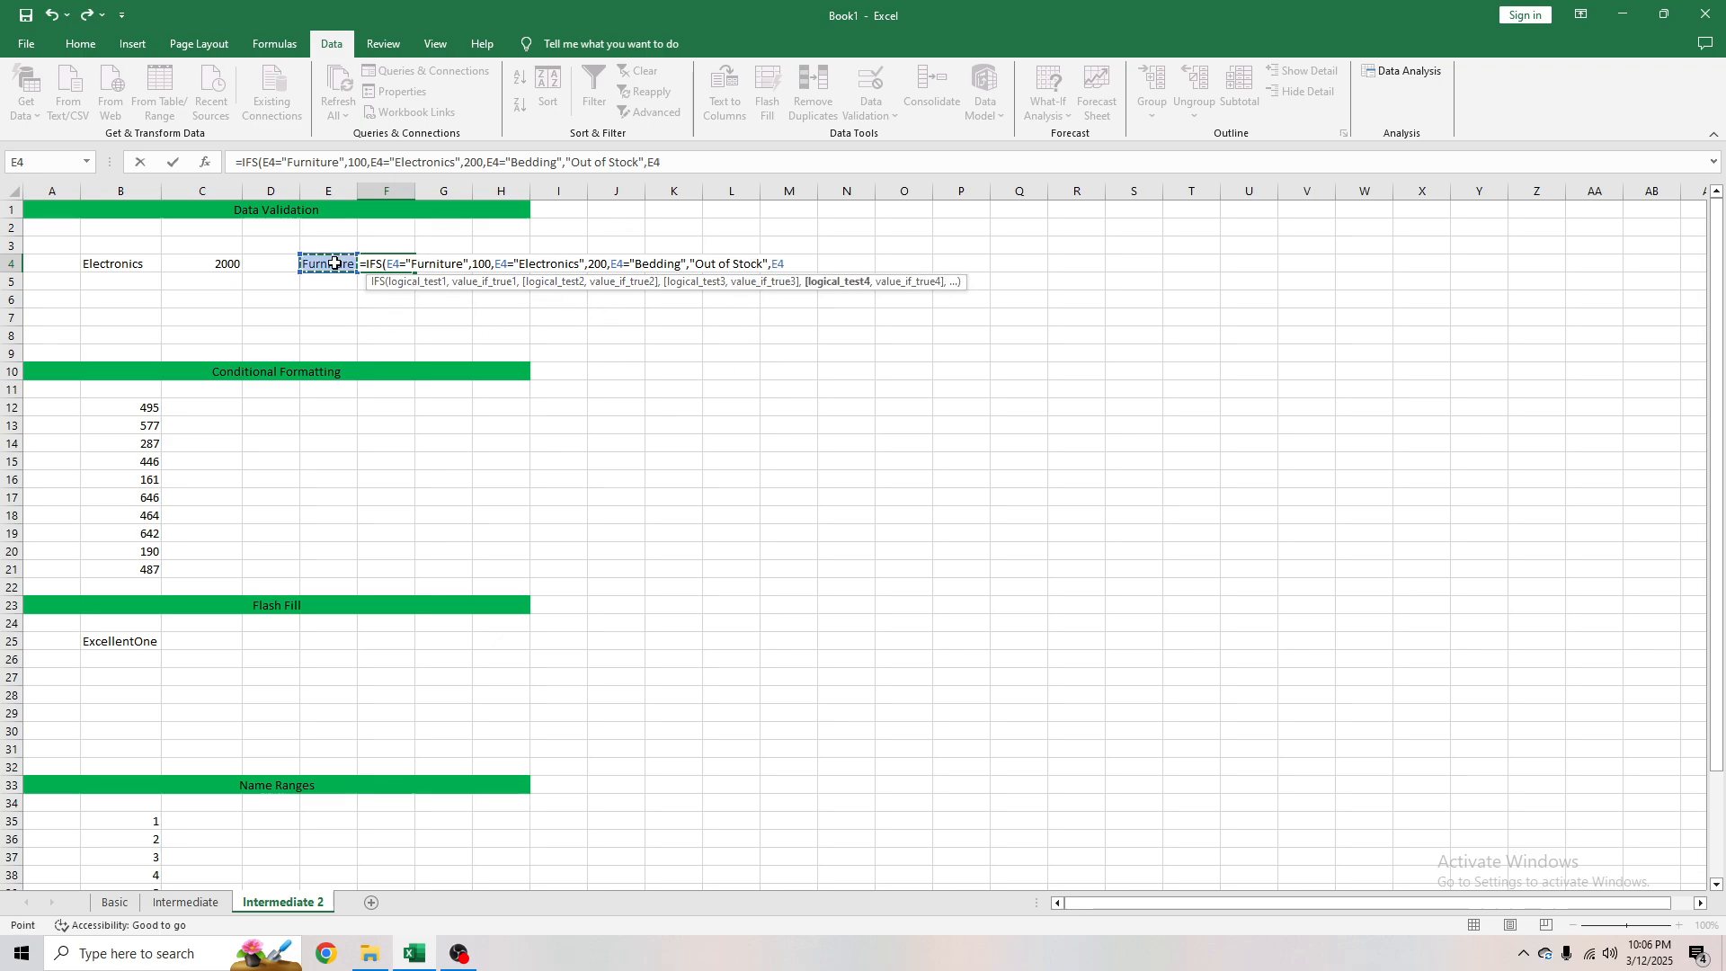
{"action": "type", "text": "=\"Yard\","}
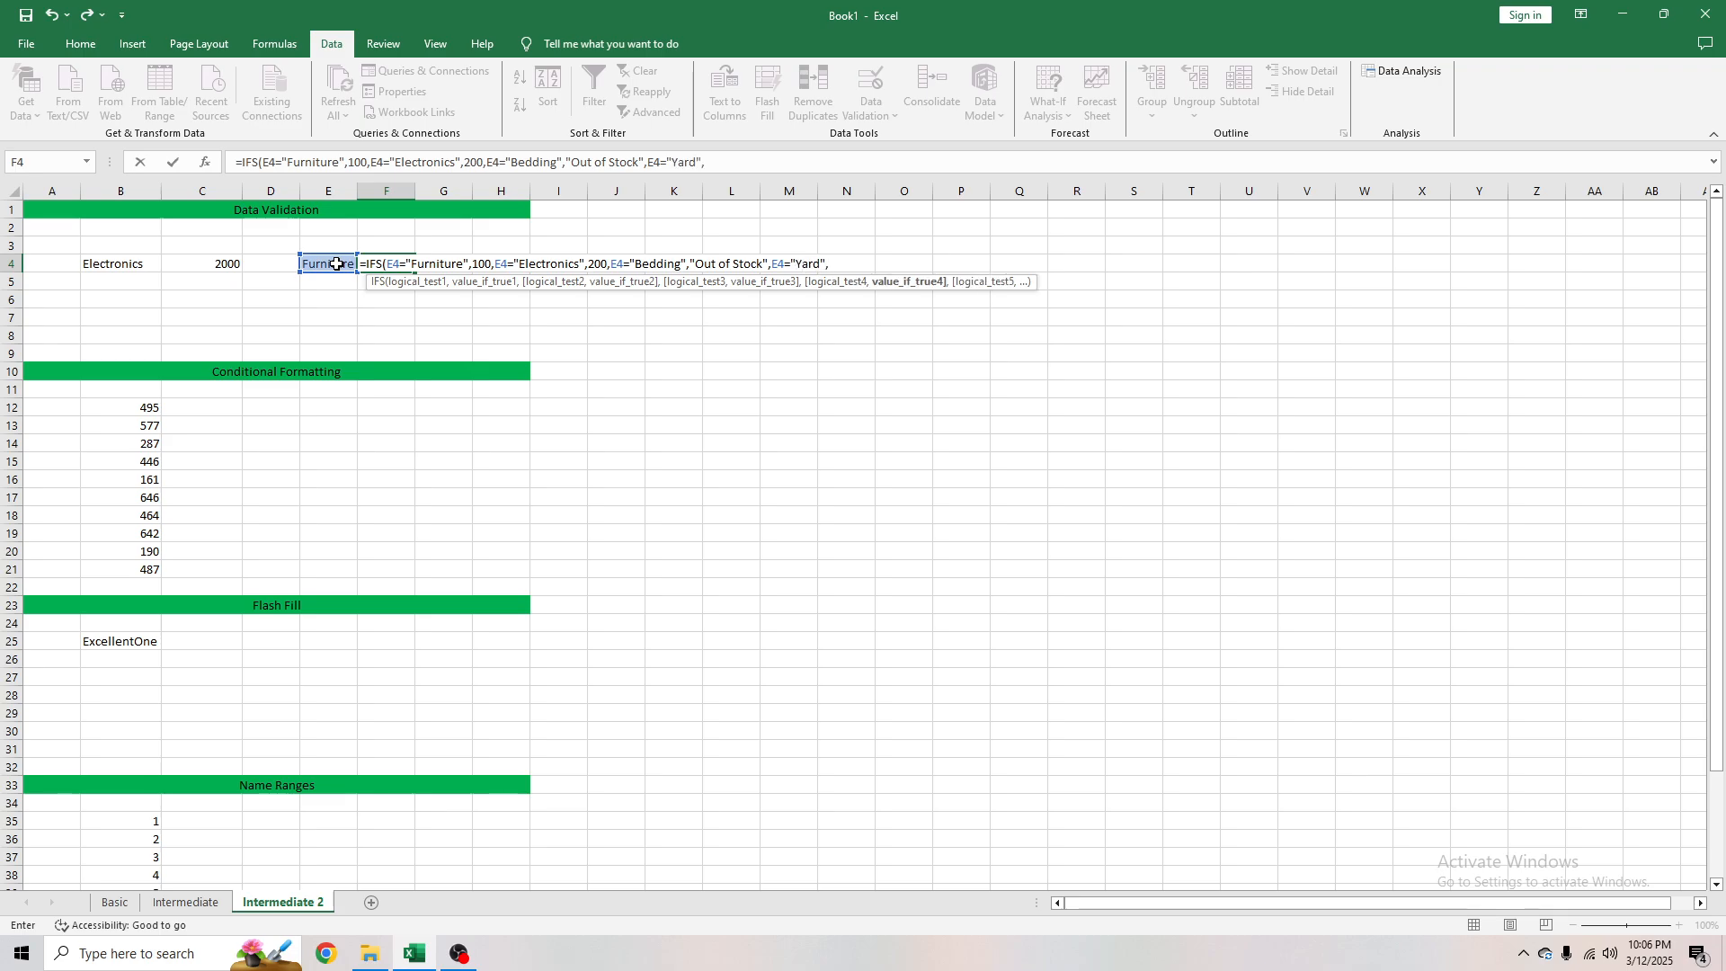
{"action": "type", "text": "\"Extras in Back\")"}
{"action": "key", "text": "Return"}
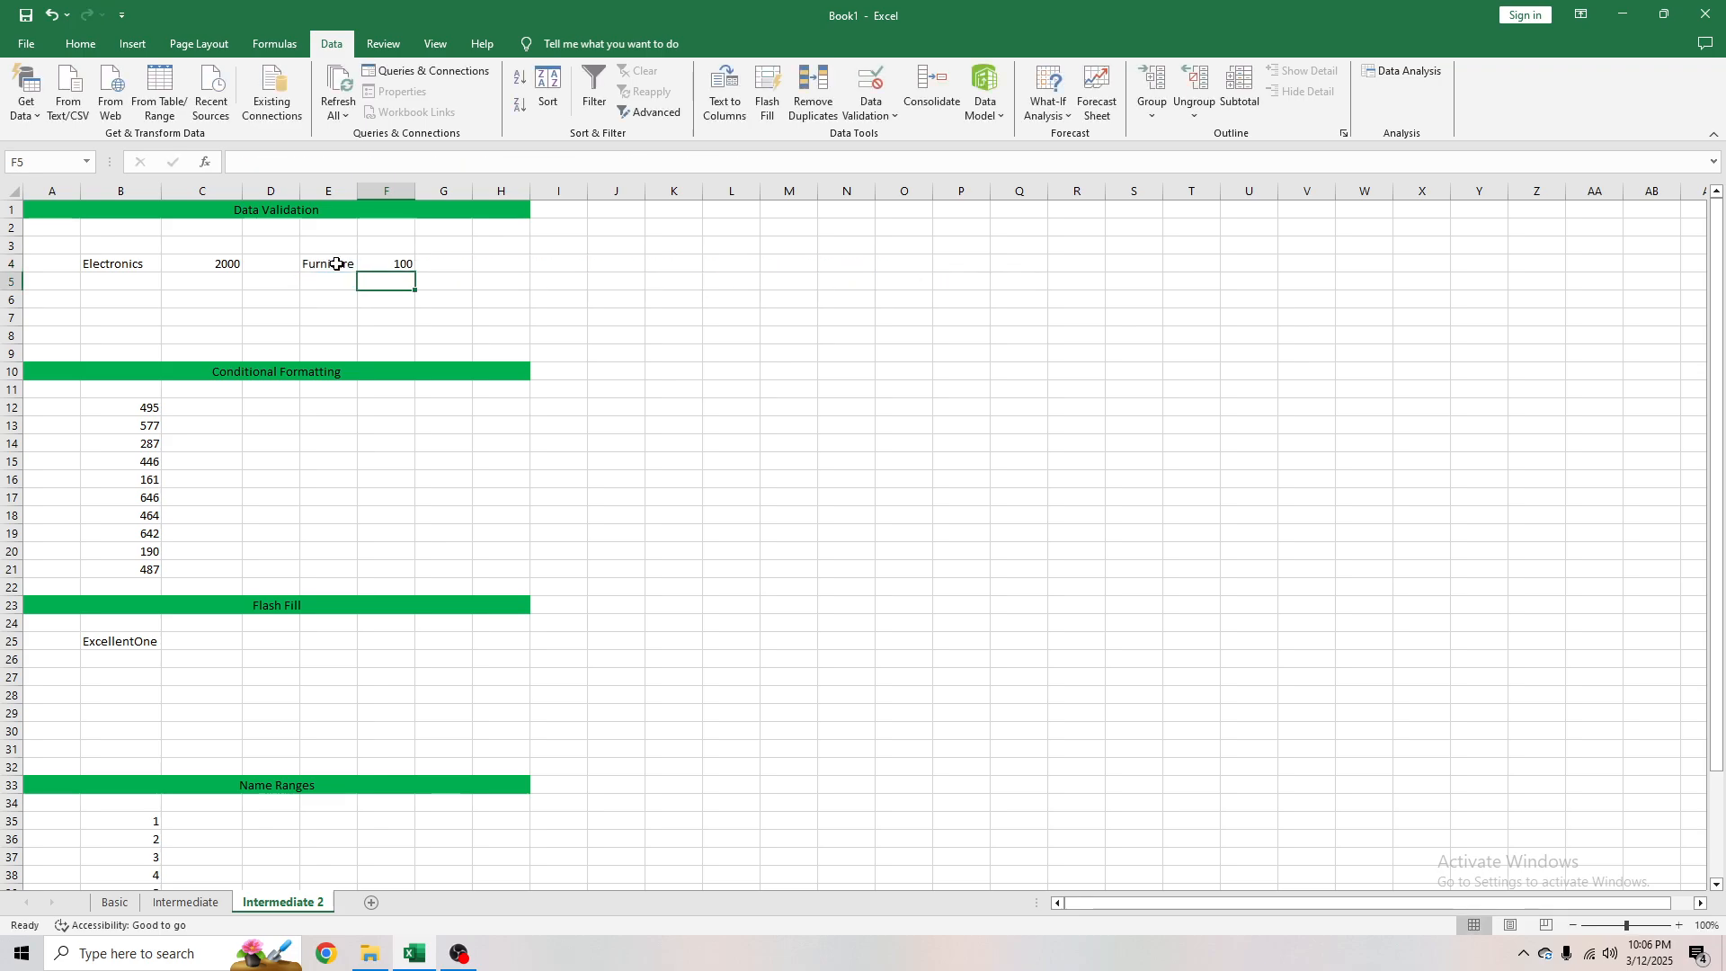
Test the F4 formula by choosing Electronics from the list in E4 and checking the result
{"action": "left_click", "coordinate": [342, 261]}
{"action": "left_click", "coordinate": [393, 261]}
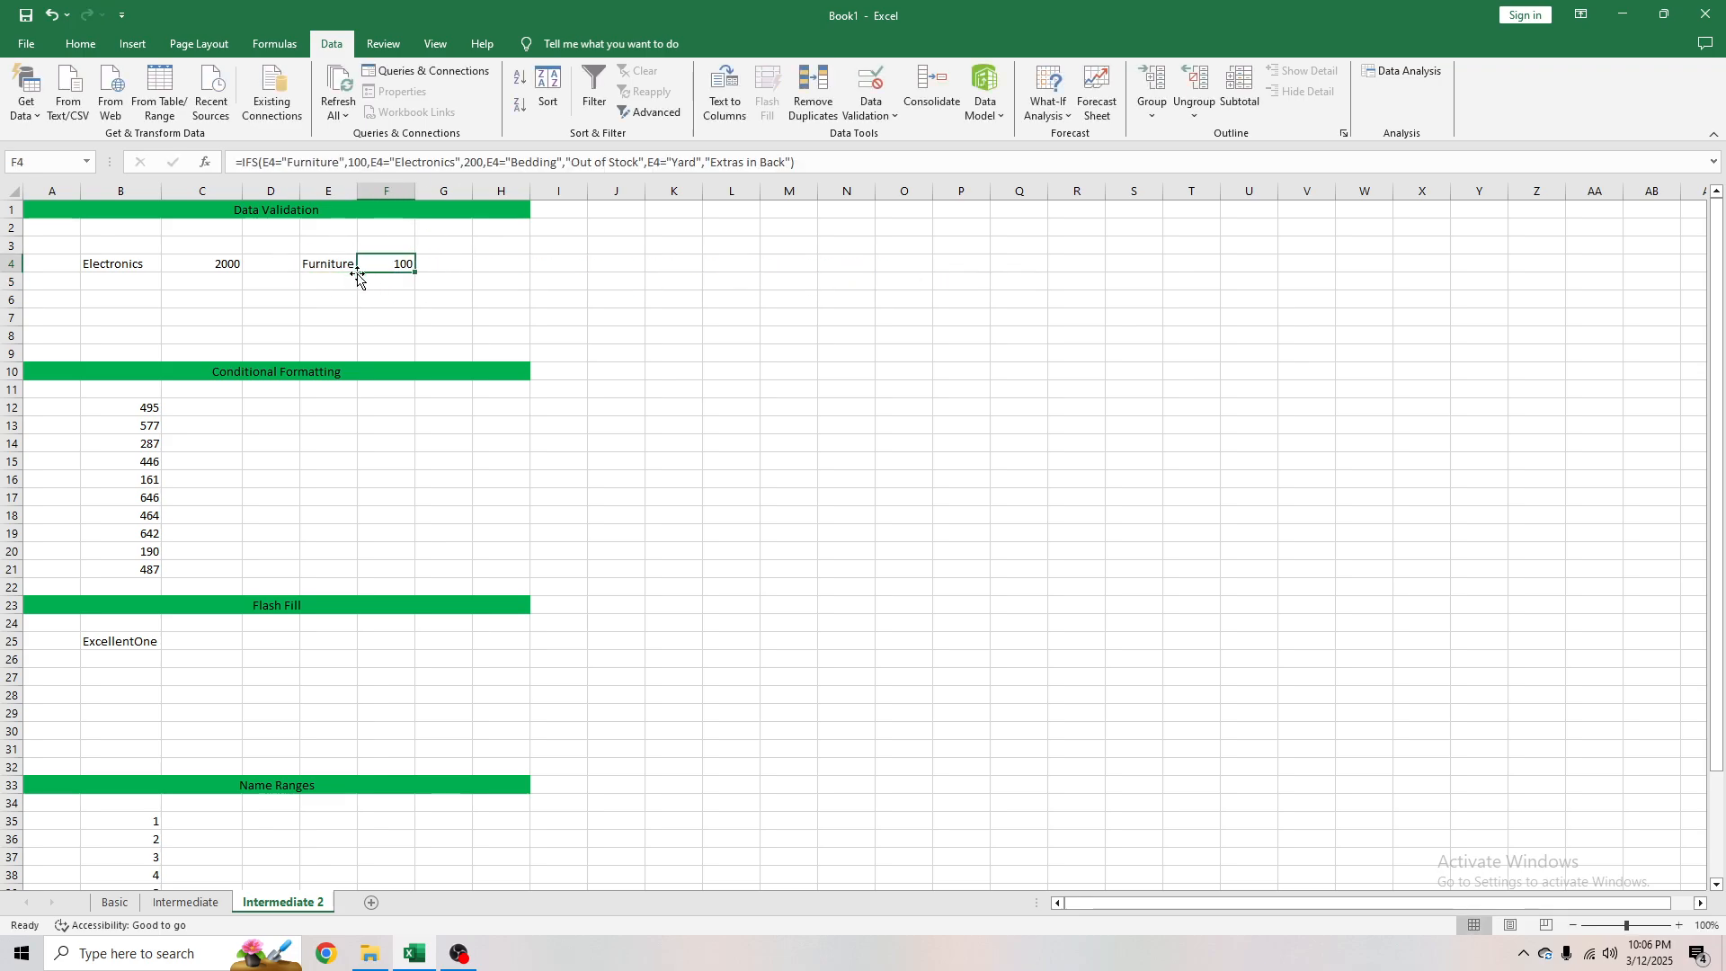
{"action": "left_click", "coordinate": [314, 266]}
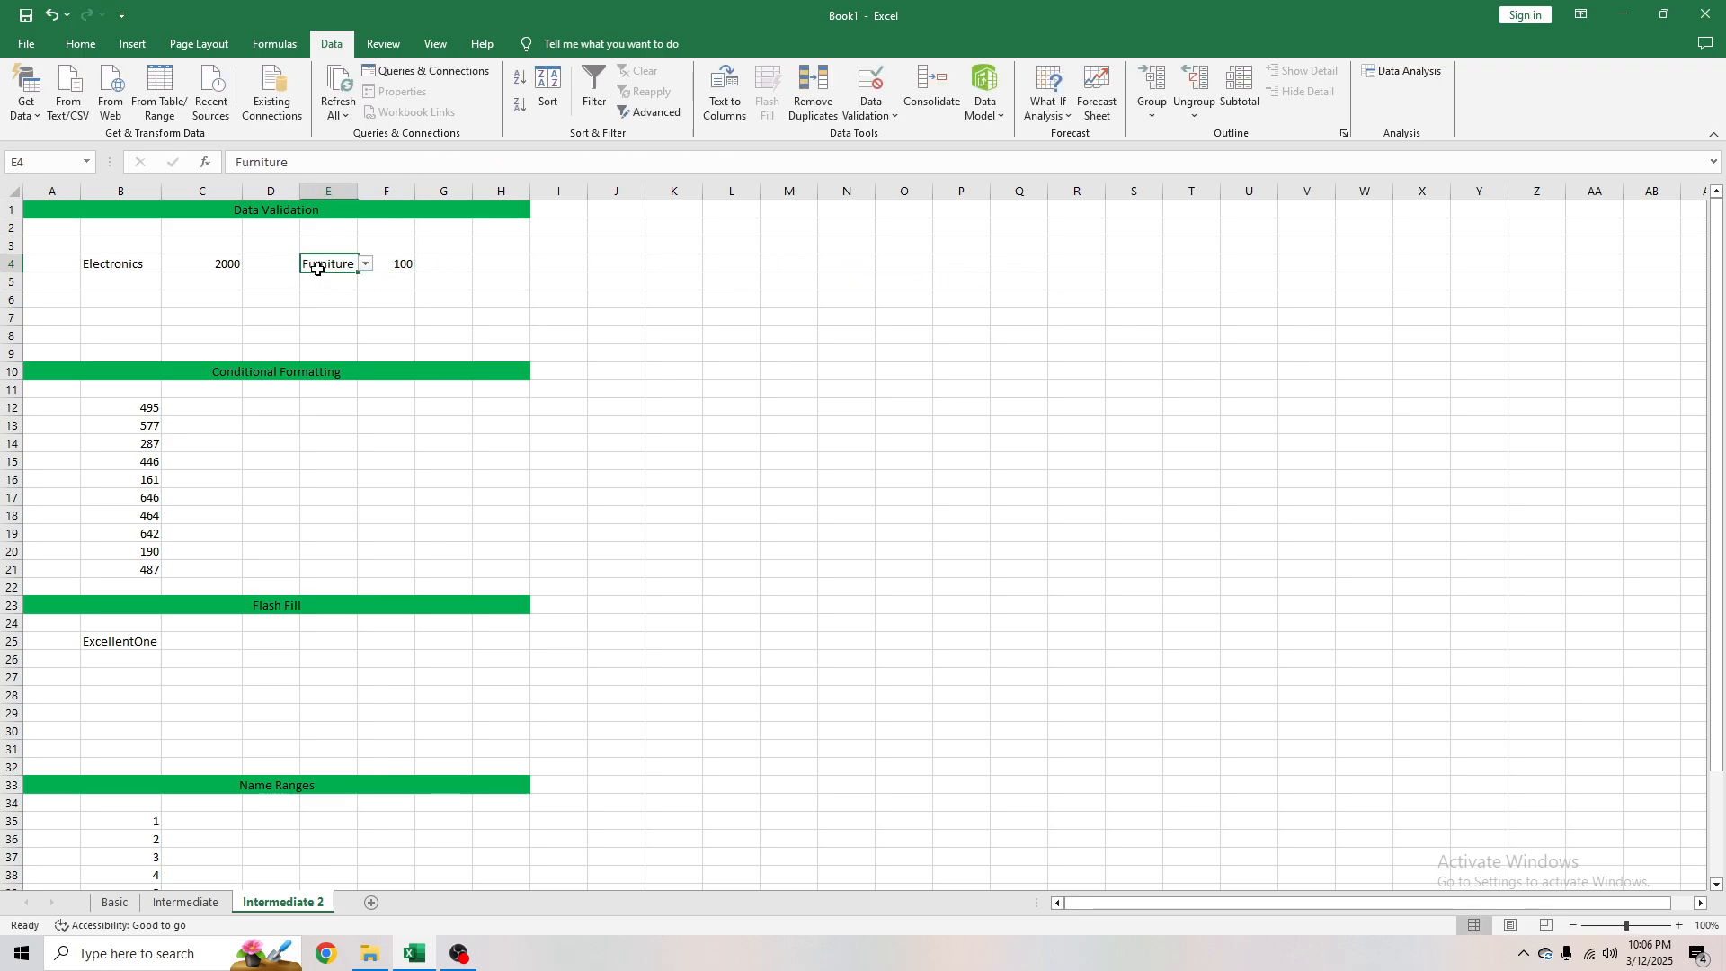
{"action": "left_click", "coordinate": [367, 265]}
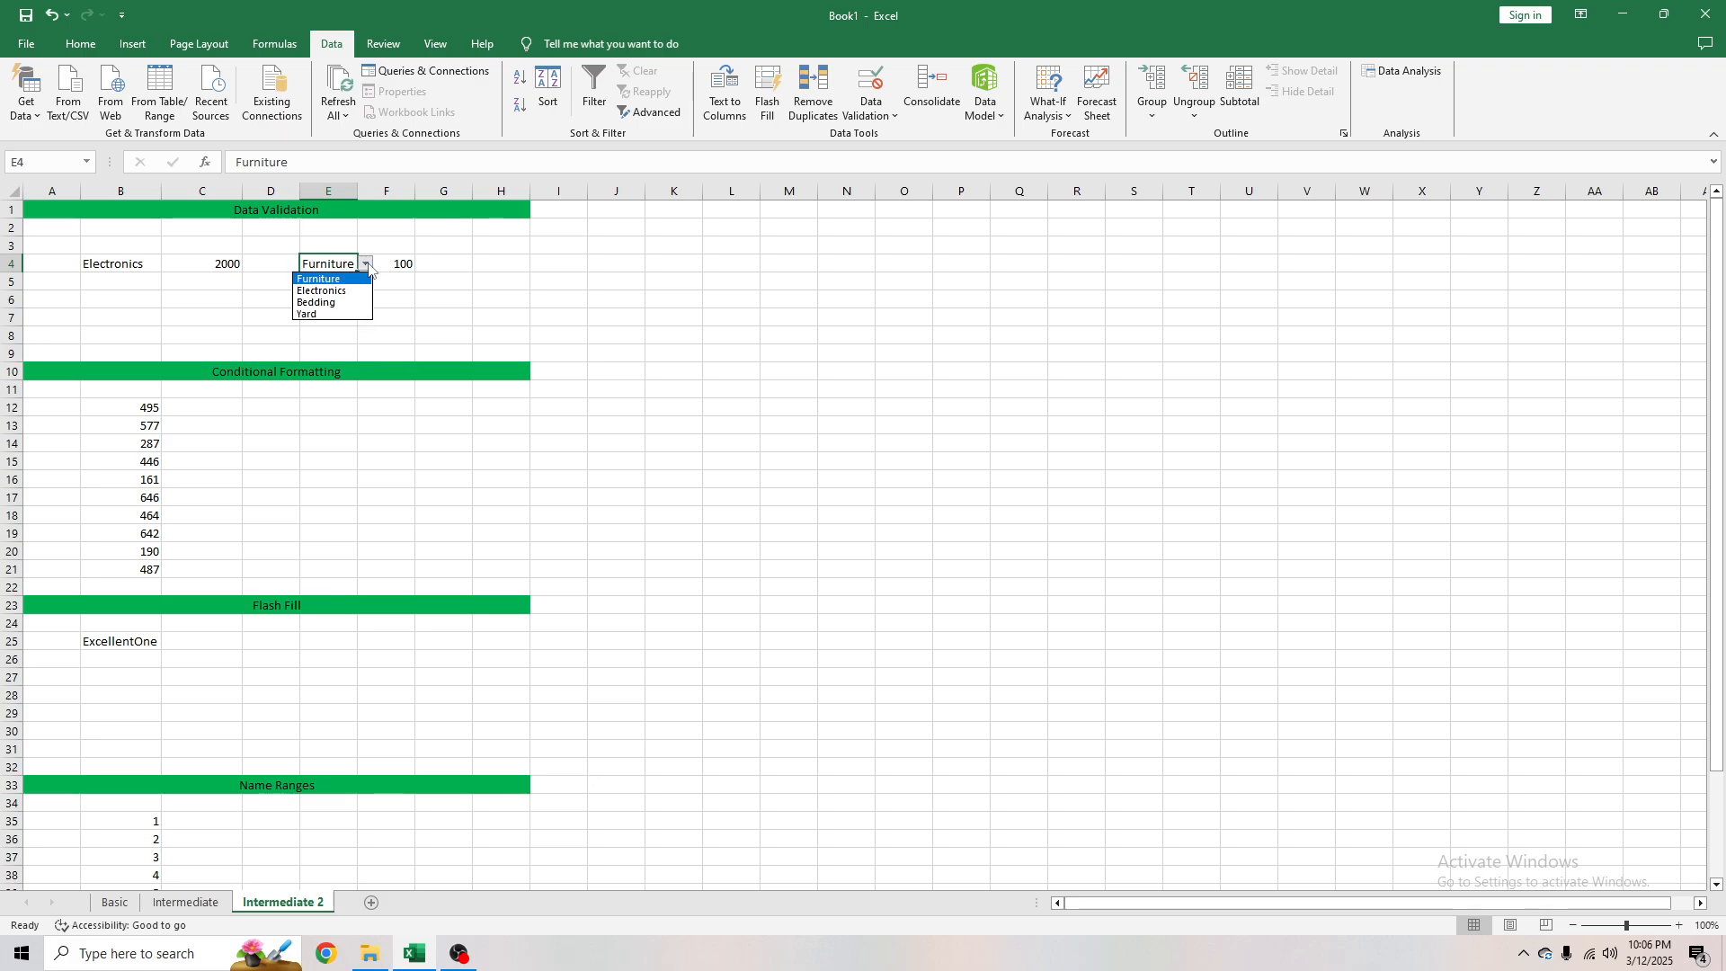
{"action": "left_click", "coordinate": [319, 290]}
{"action": "left_click", "coordinate": [444, 270]}
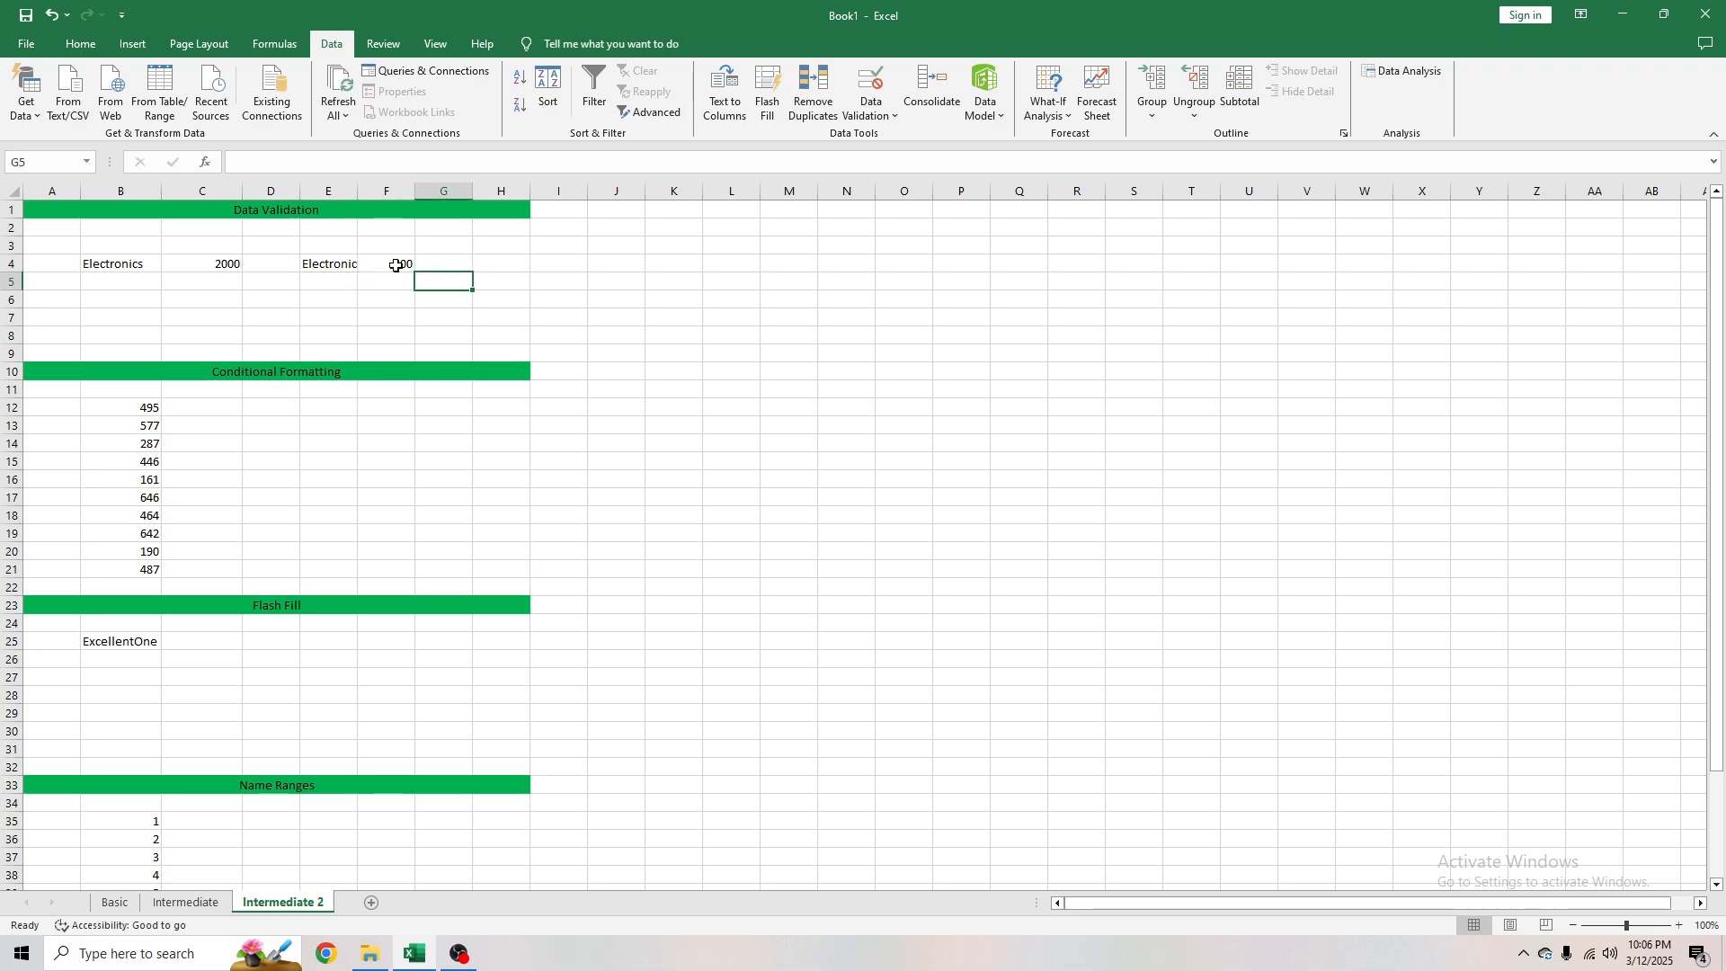
{"action": "left_click", "coordinate": [387, 264]}
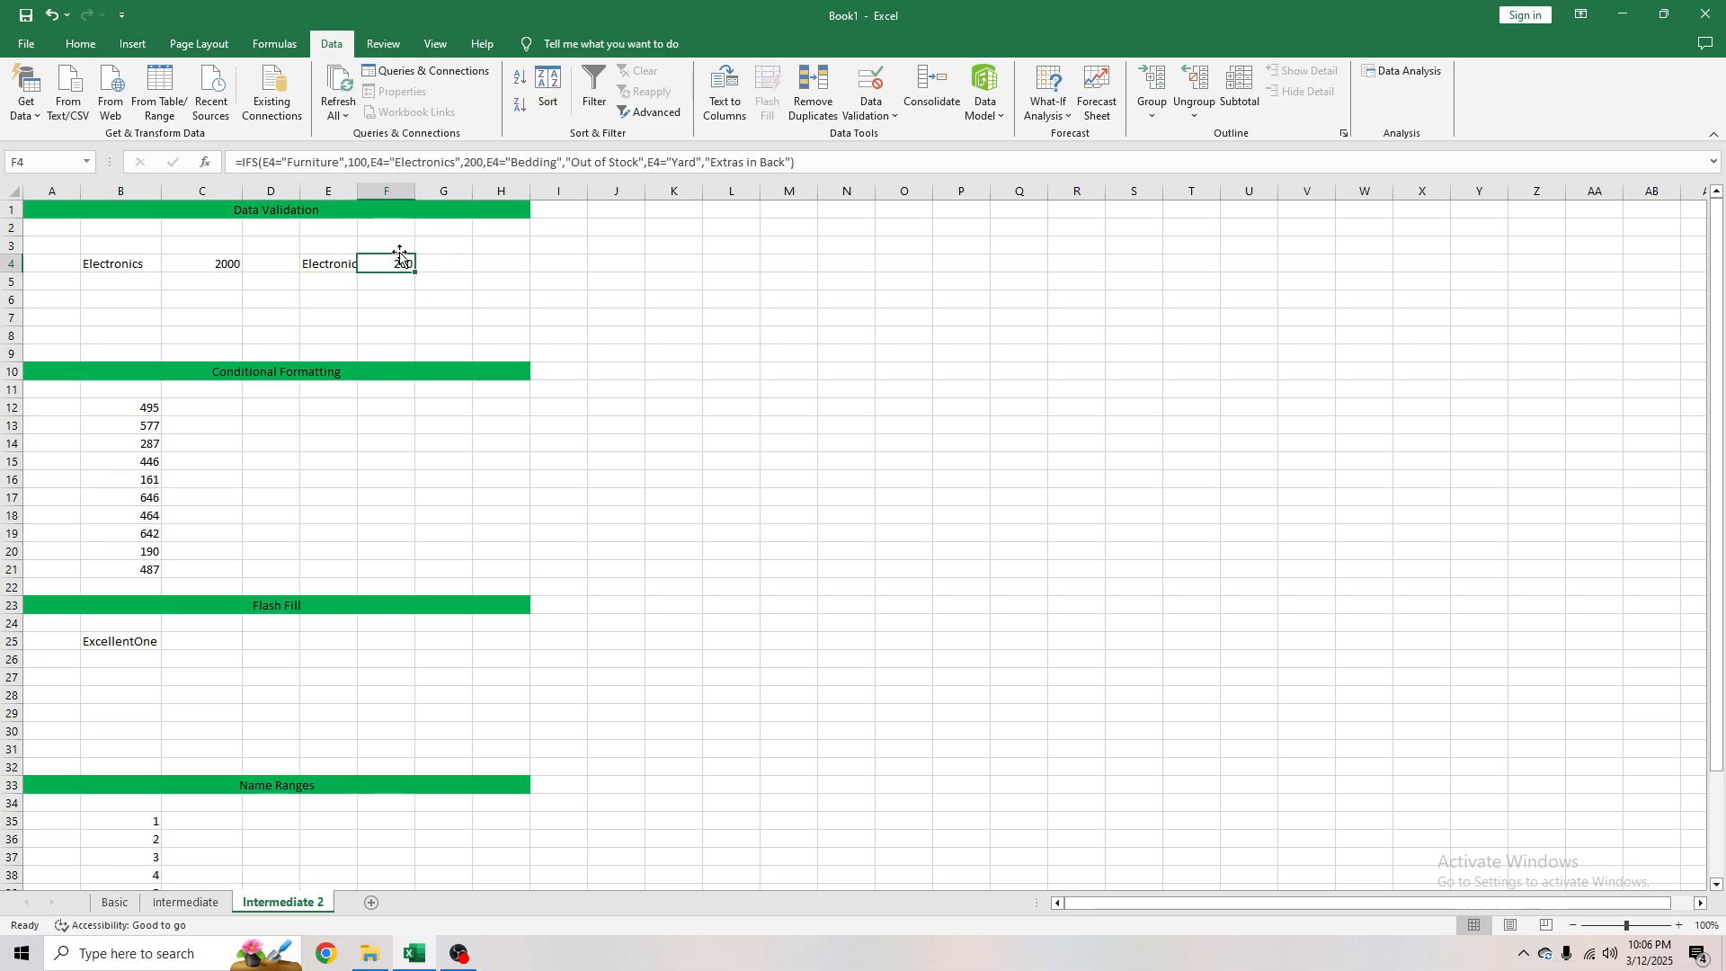
Change the value returned for Electronics in the F4 formula to 300
{"action": "left_click", "coordinate": [477, 166]}
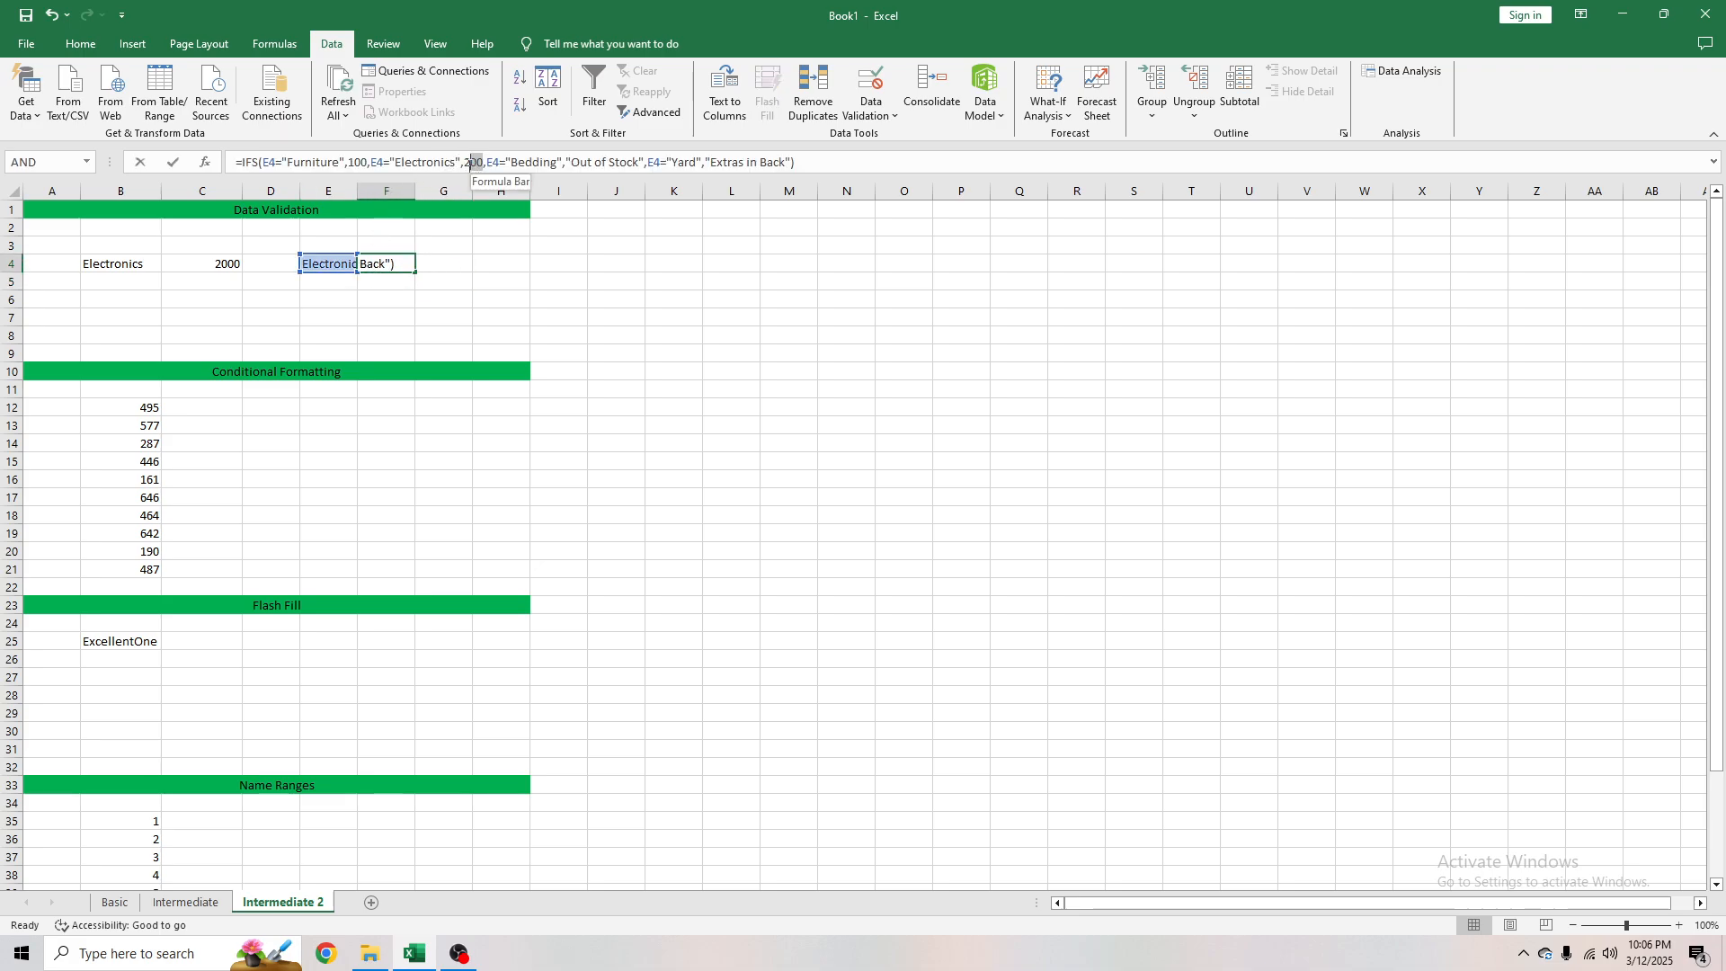
{"action": "left_click", "coordinate": [468, 167]}
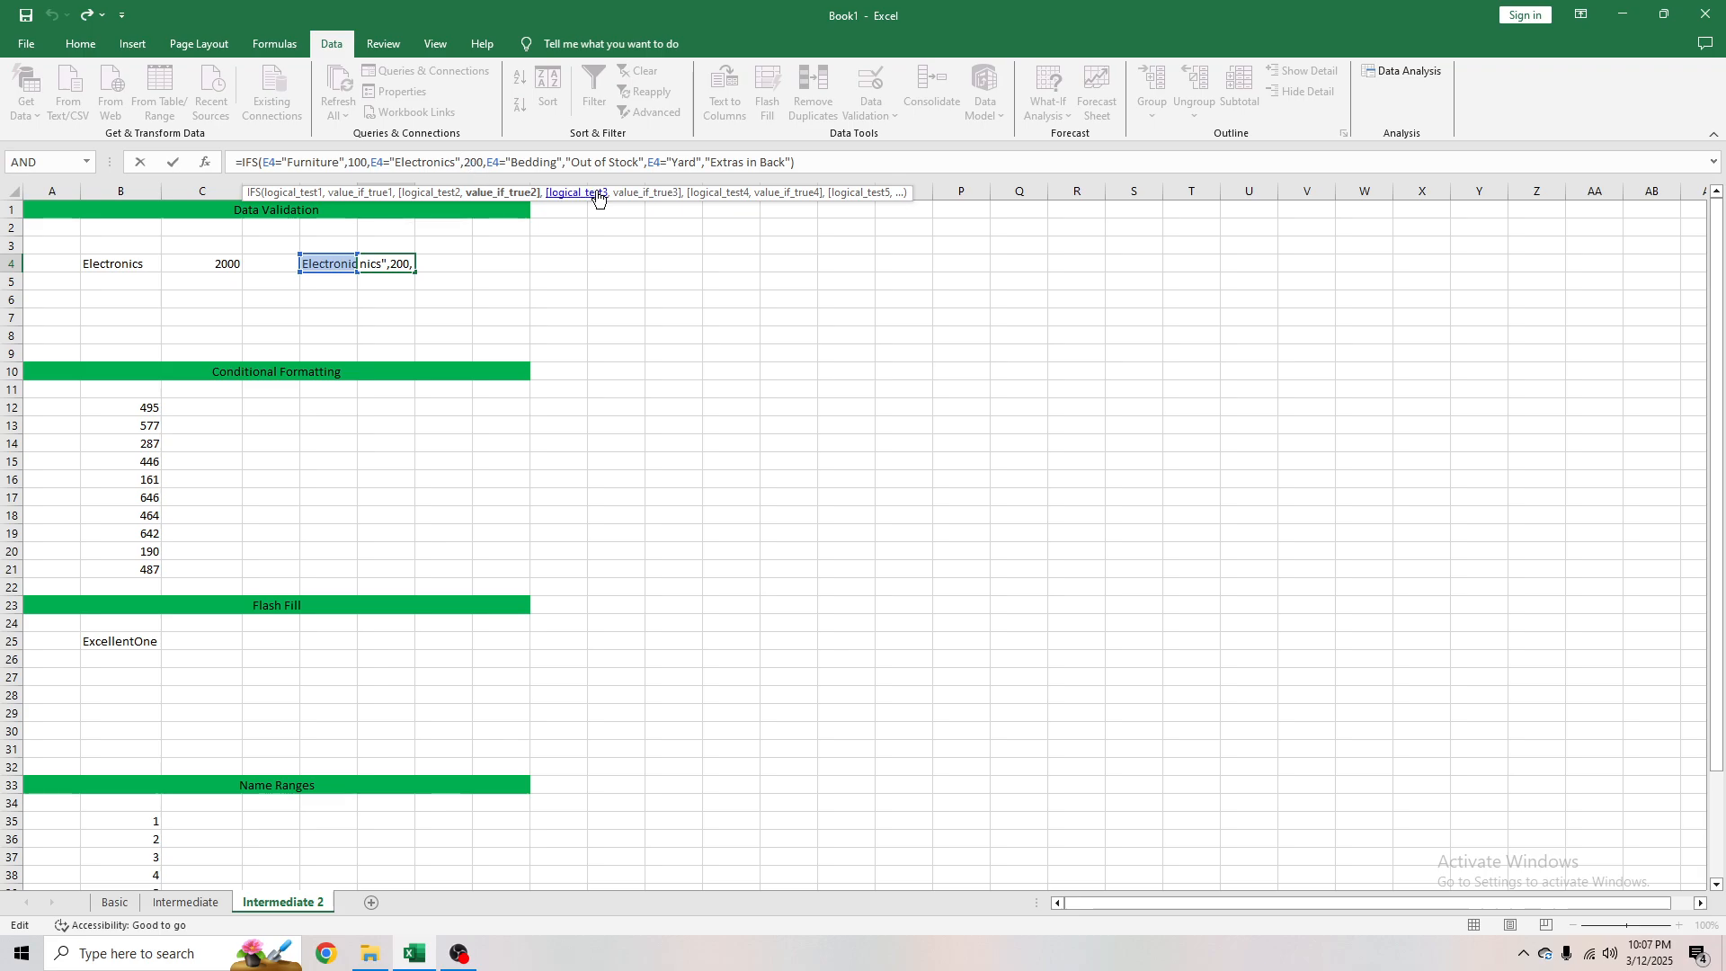
{"action": "key", "text": "Return"}
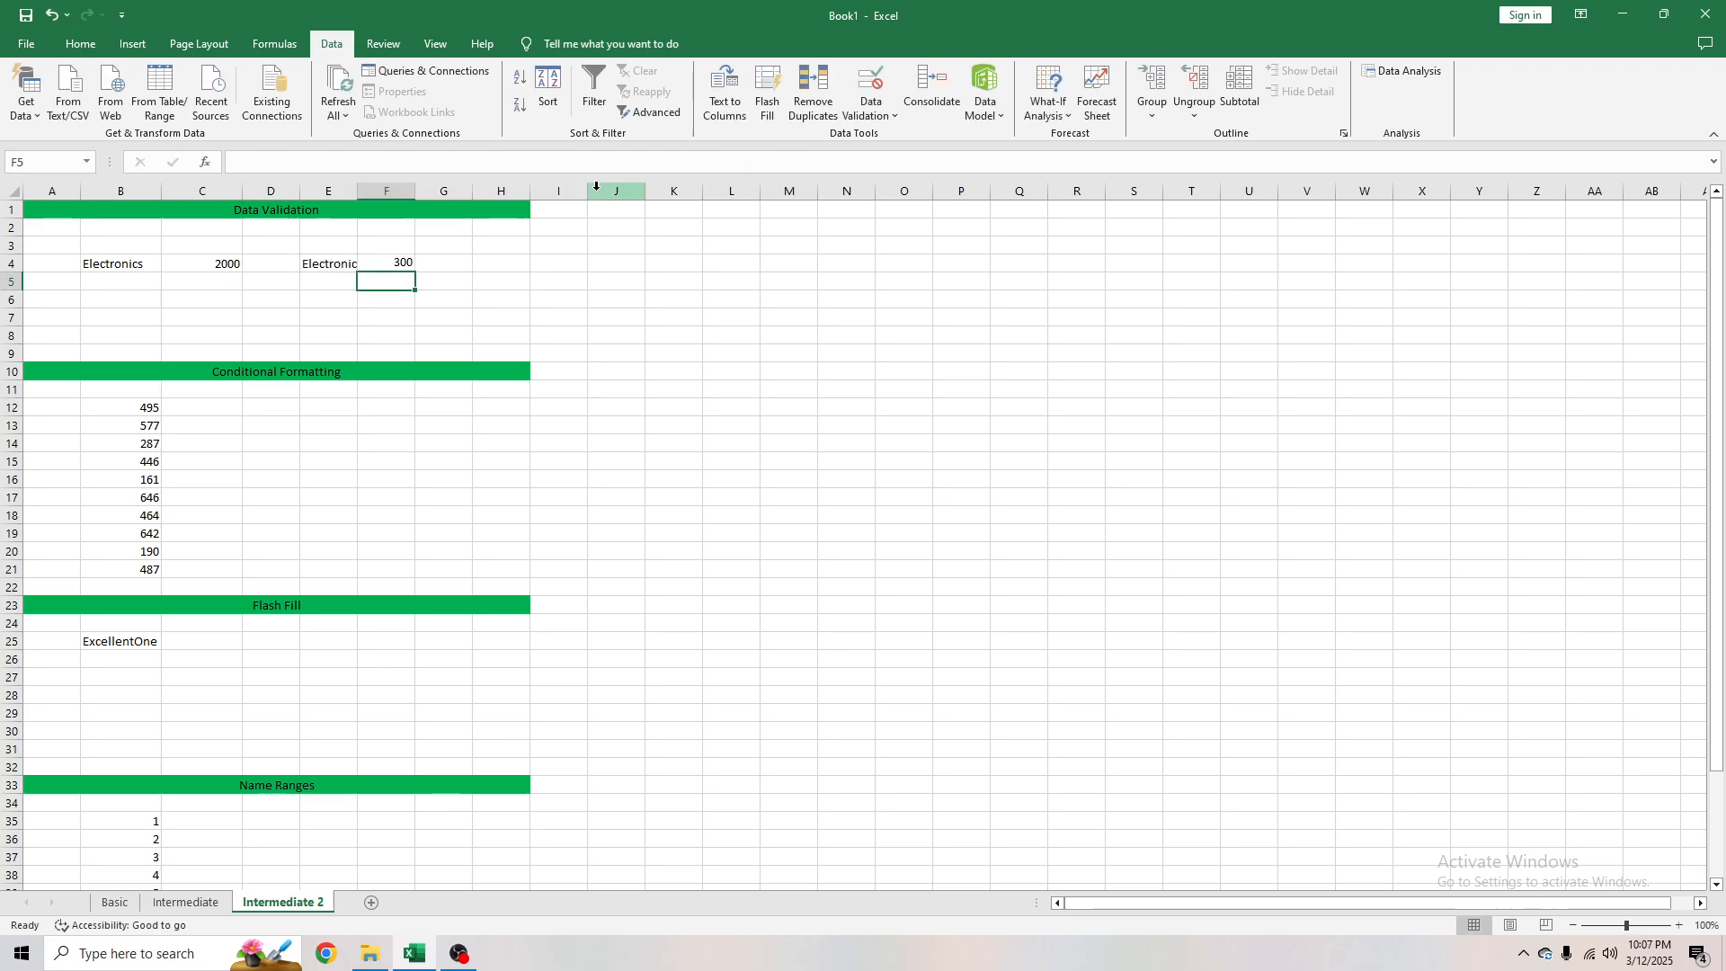
{"action": "left_click", "coordinate": [390, 268]}
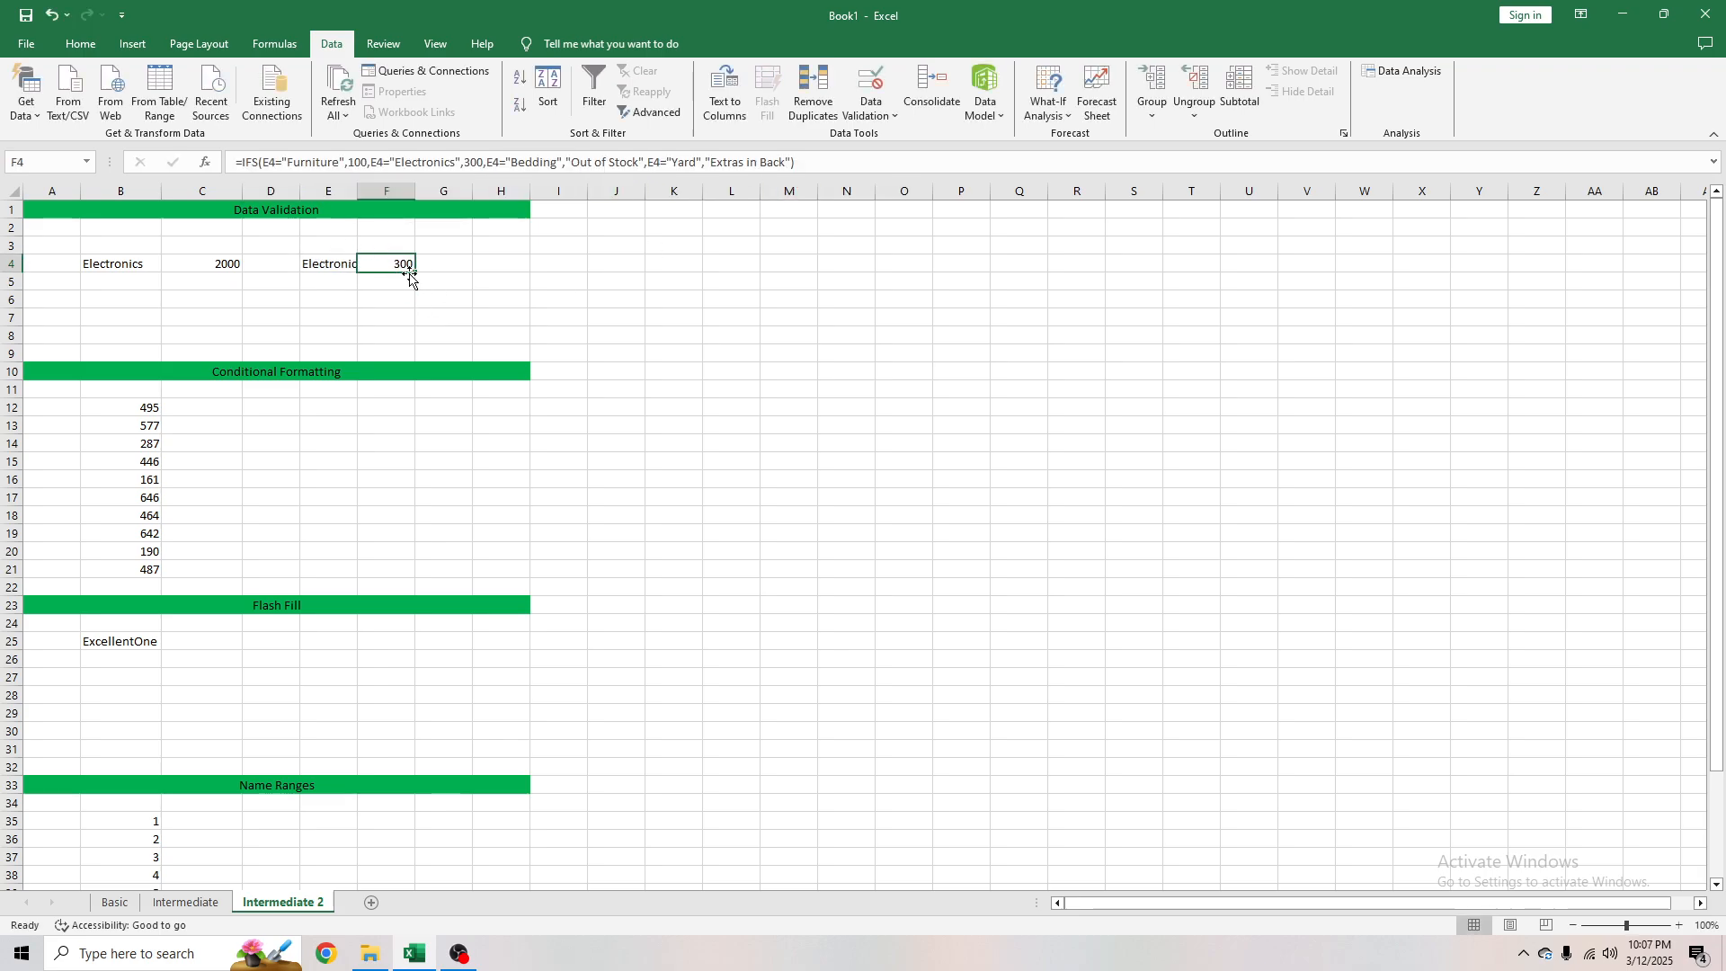
Choose Bedding in E4 to test the formula and autofit column F to its result
{"action": "left_click", "coordinate": [347, 264]}
{"action": "left_click", "coordinate": [366, 263]}
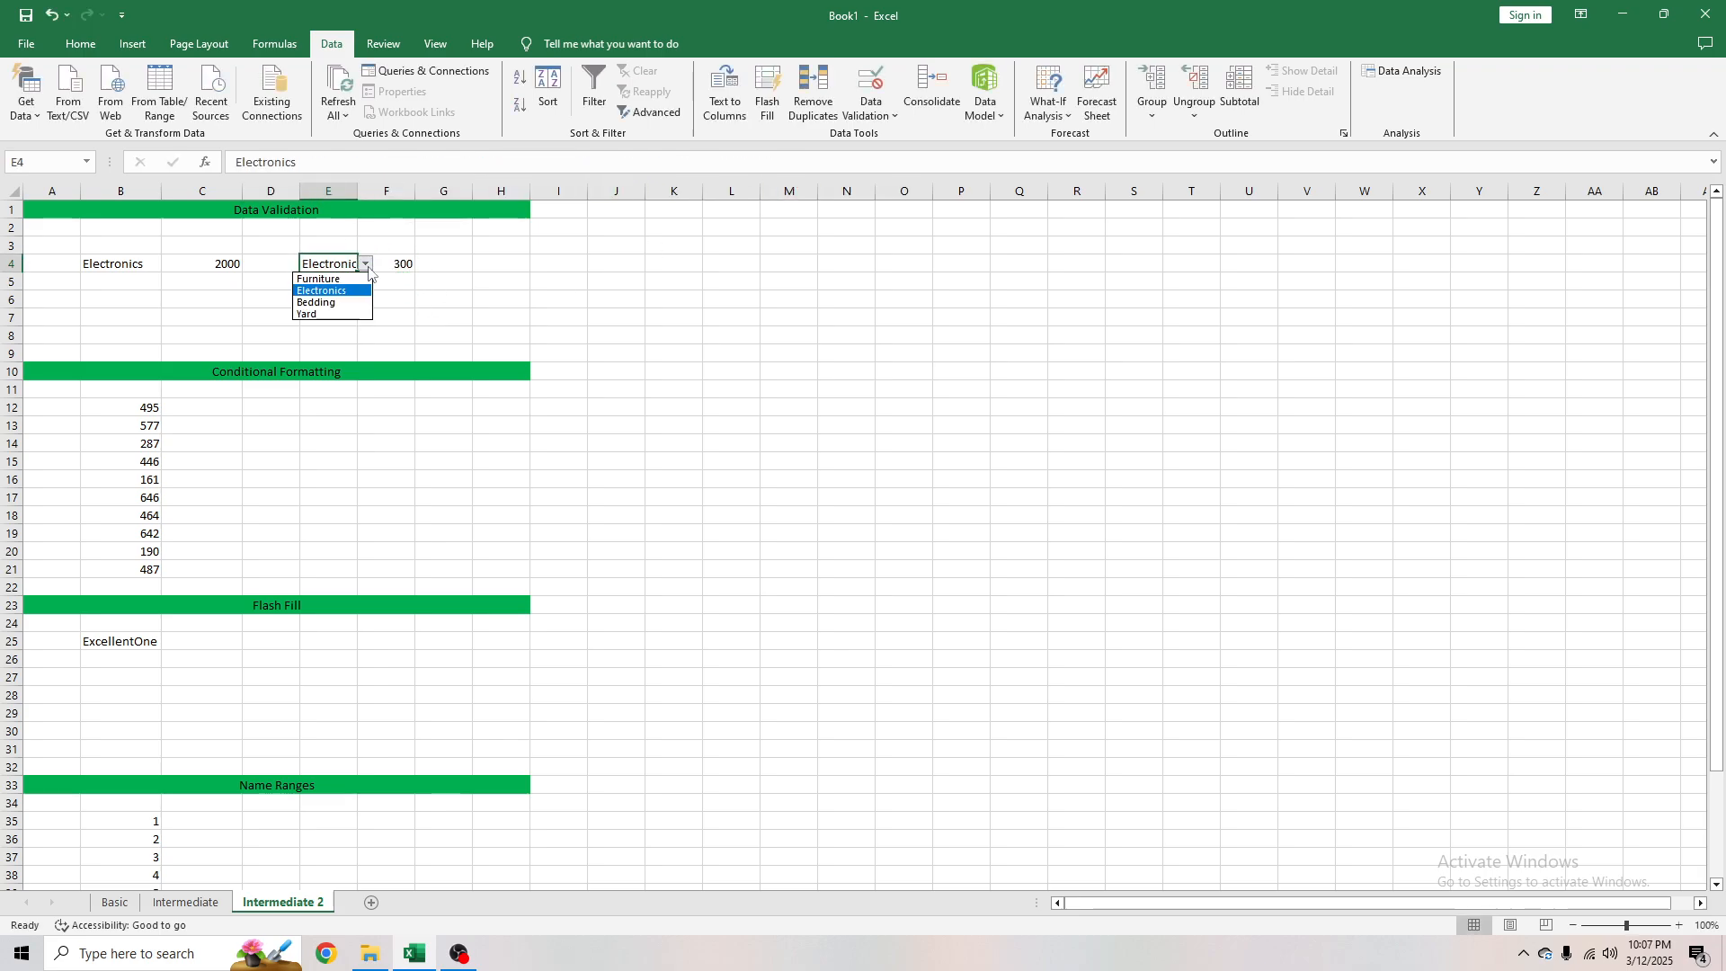
{"action": "left_click", "coordinate": [343, 306]}
{"action": "left_click", "coordinate": [409, 266]}
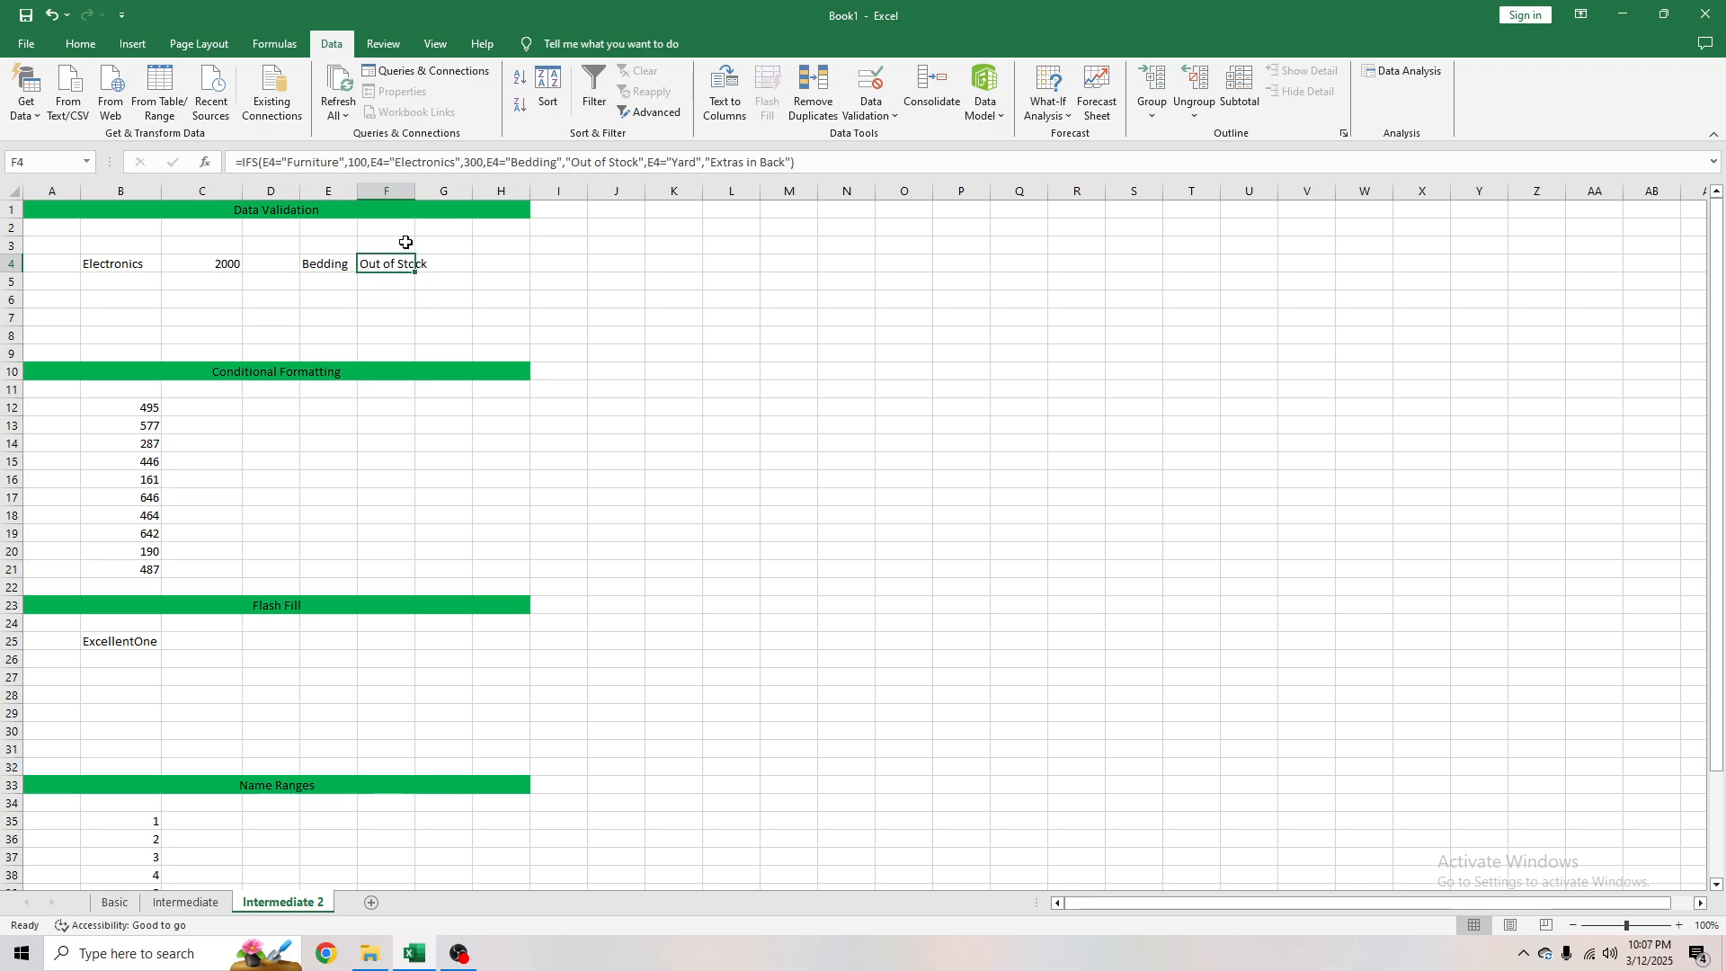
{"action": "double_click", "coordinate": [412, 195]}
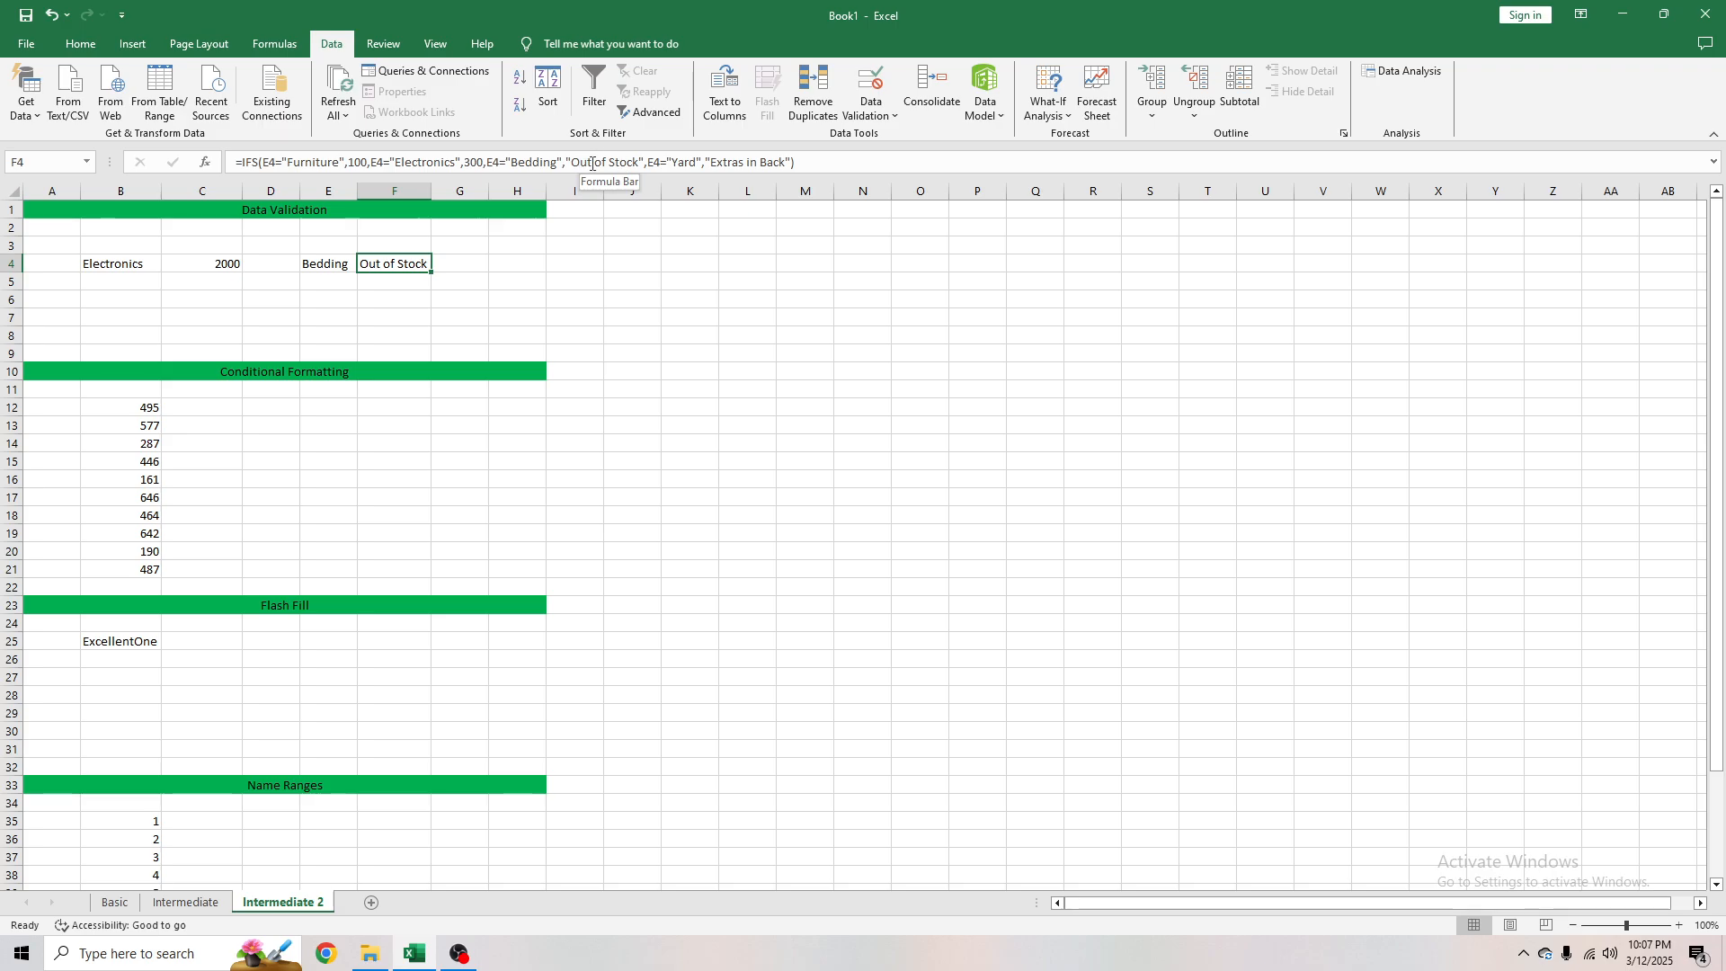
{"action": "left_click_drag", "start_coordinate": [574, 163], "coordinate": [640, 162]}
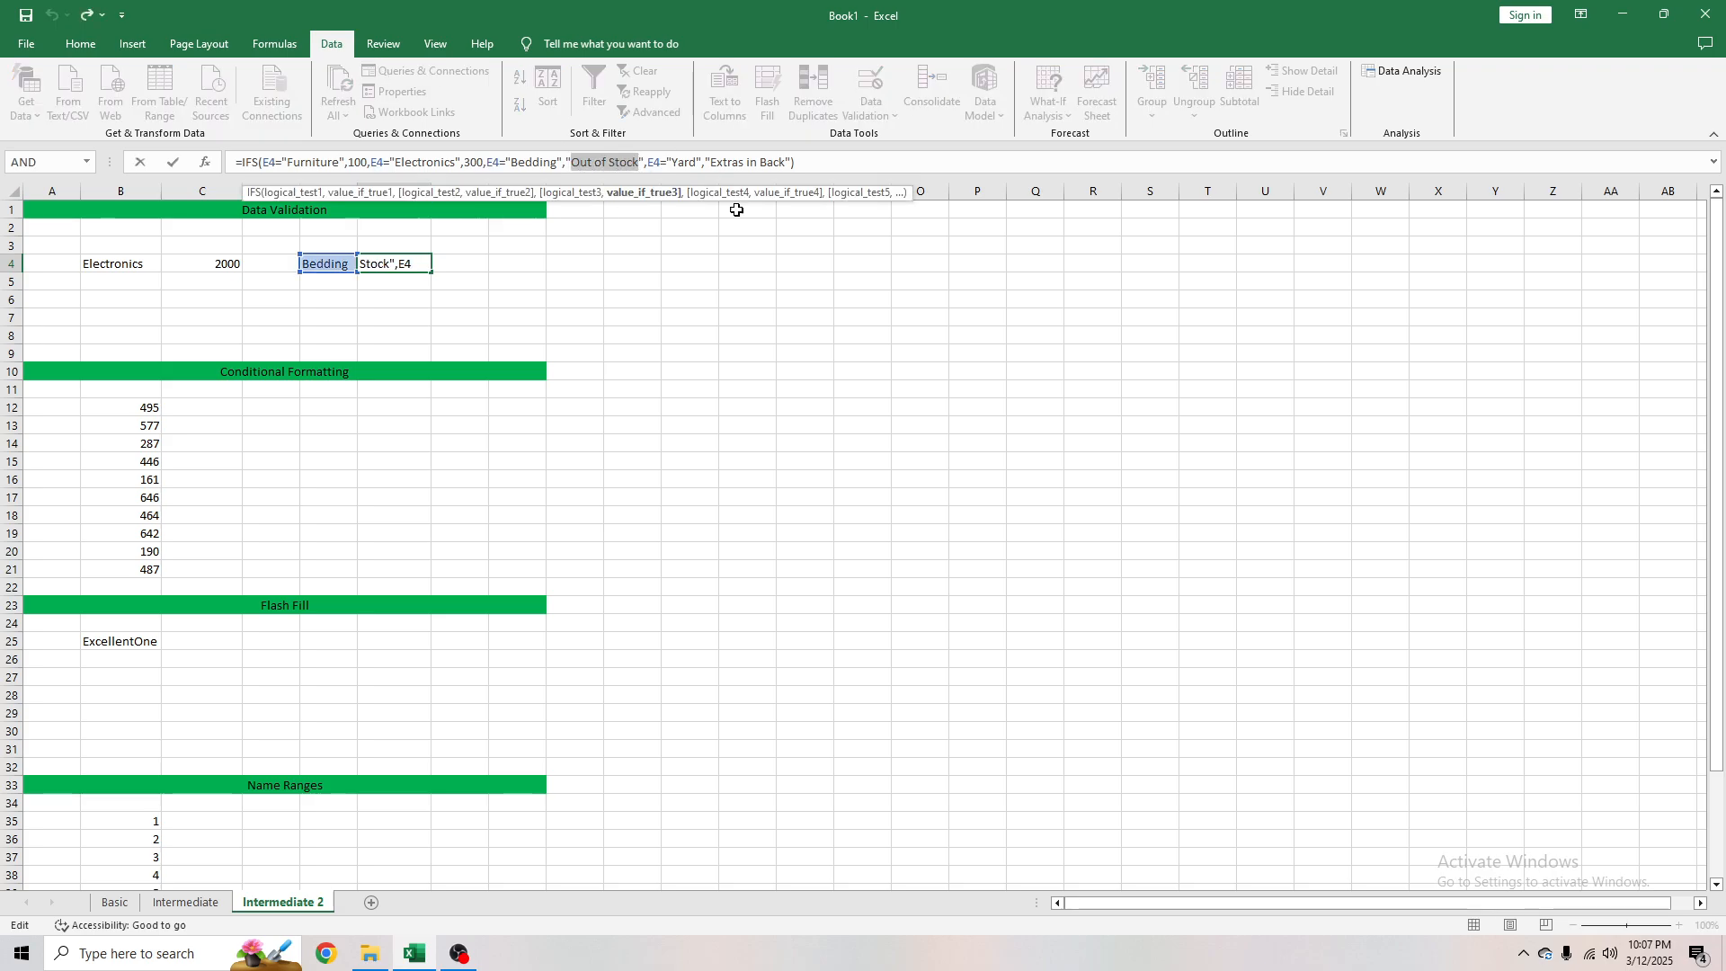
{"action": "left_click", "coordinate": [633, 335]}
Set the category in E4 to Yard from its list and check the formula result in F4
{"action": "left_click", "coordinate": [328, 264]}
{"action": "left_click", "coordinate": [365, 263]}
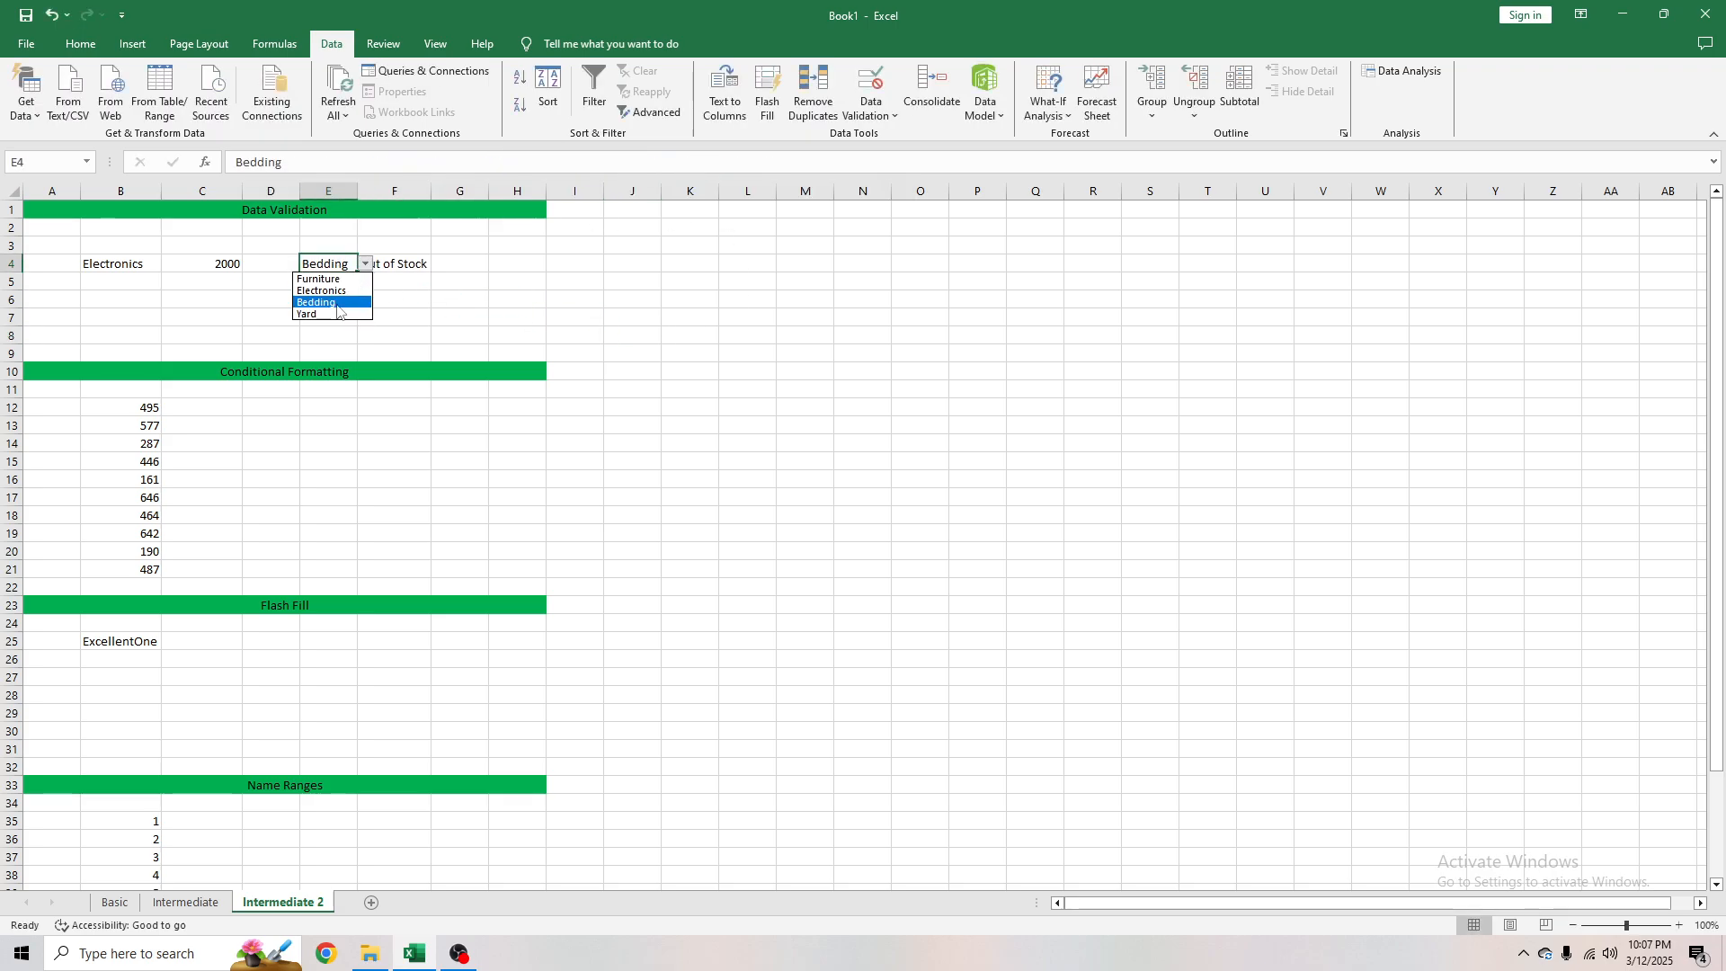
{"action": "left_click", "coordinate": [347, 315]}
{"action": "left_click", "coordinate": [365, 300]}
{"action": "left_click", "coordinate": [383, 265]}
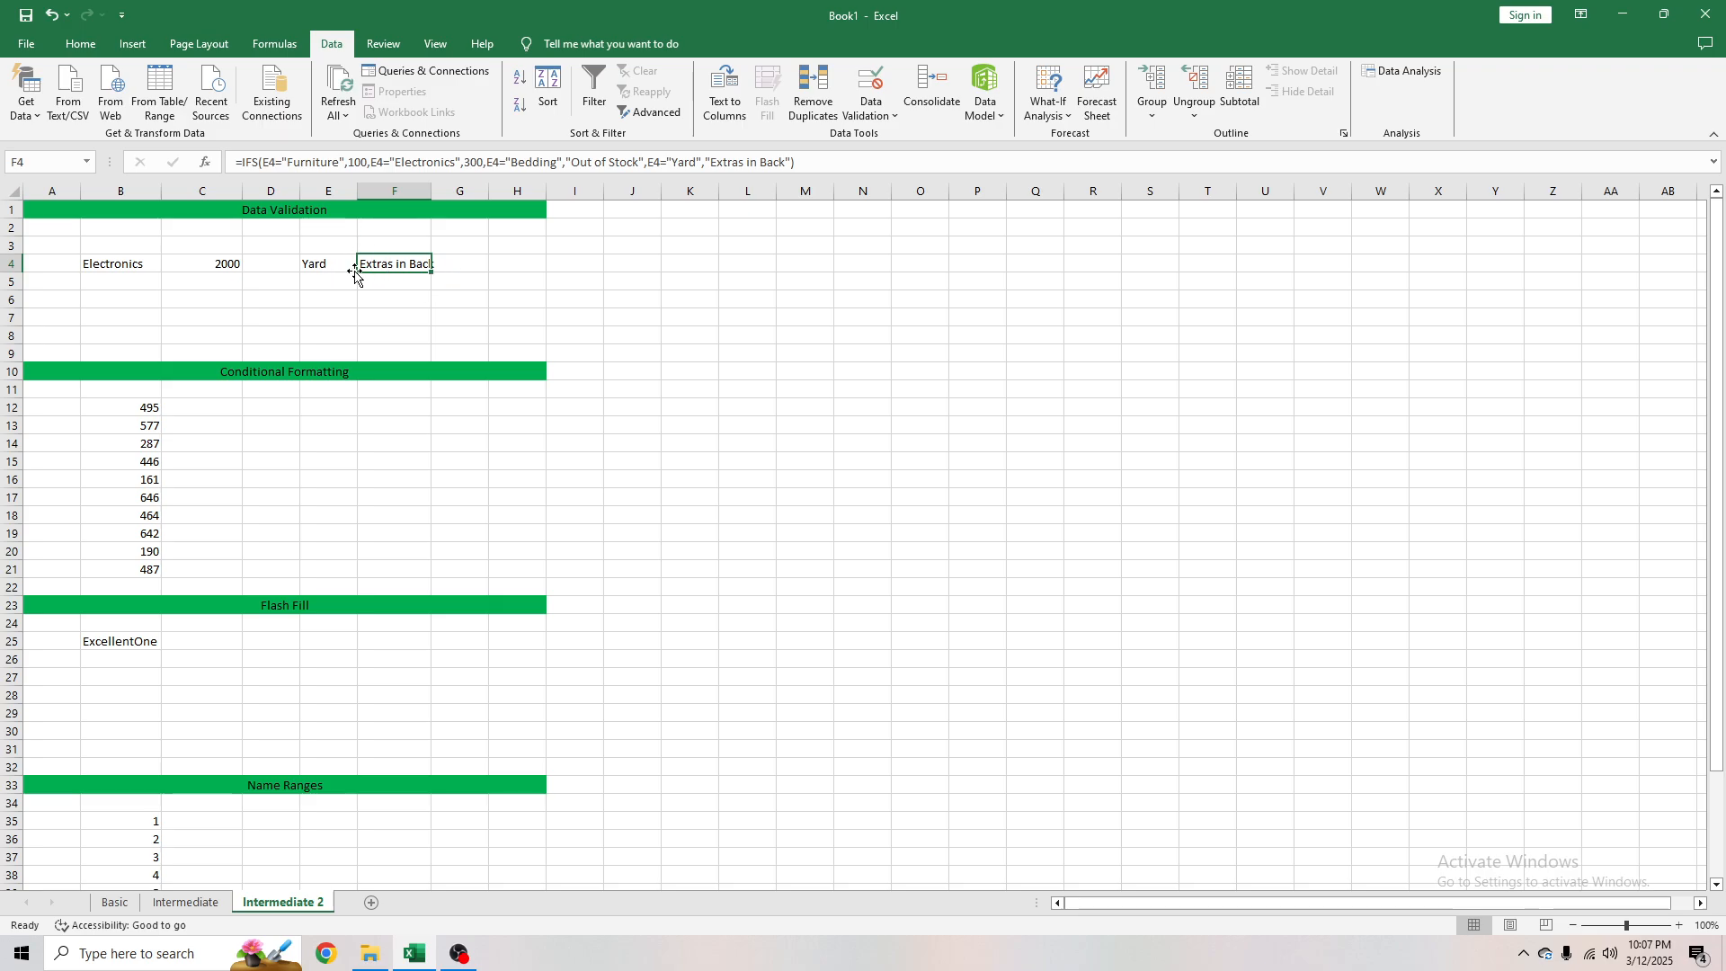
{"action": "left_click", "coordinate": [383, 285]}
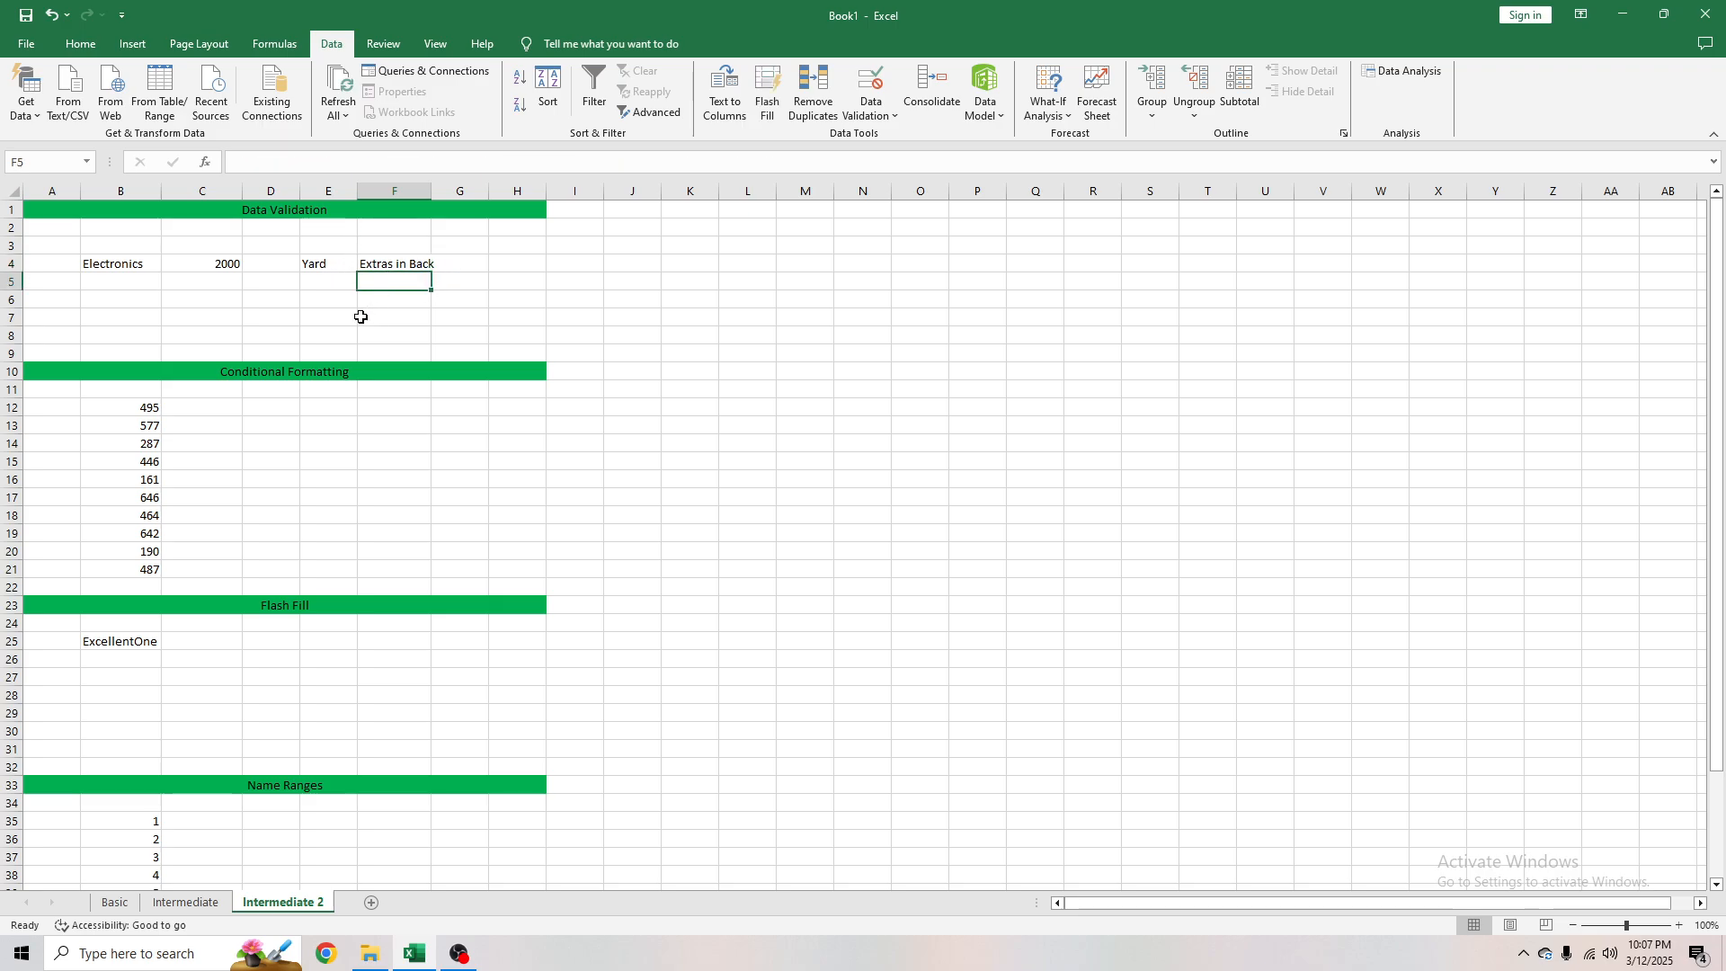
{"action": "left_click", "coordinate": [331, 262]}
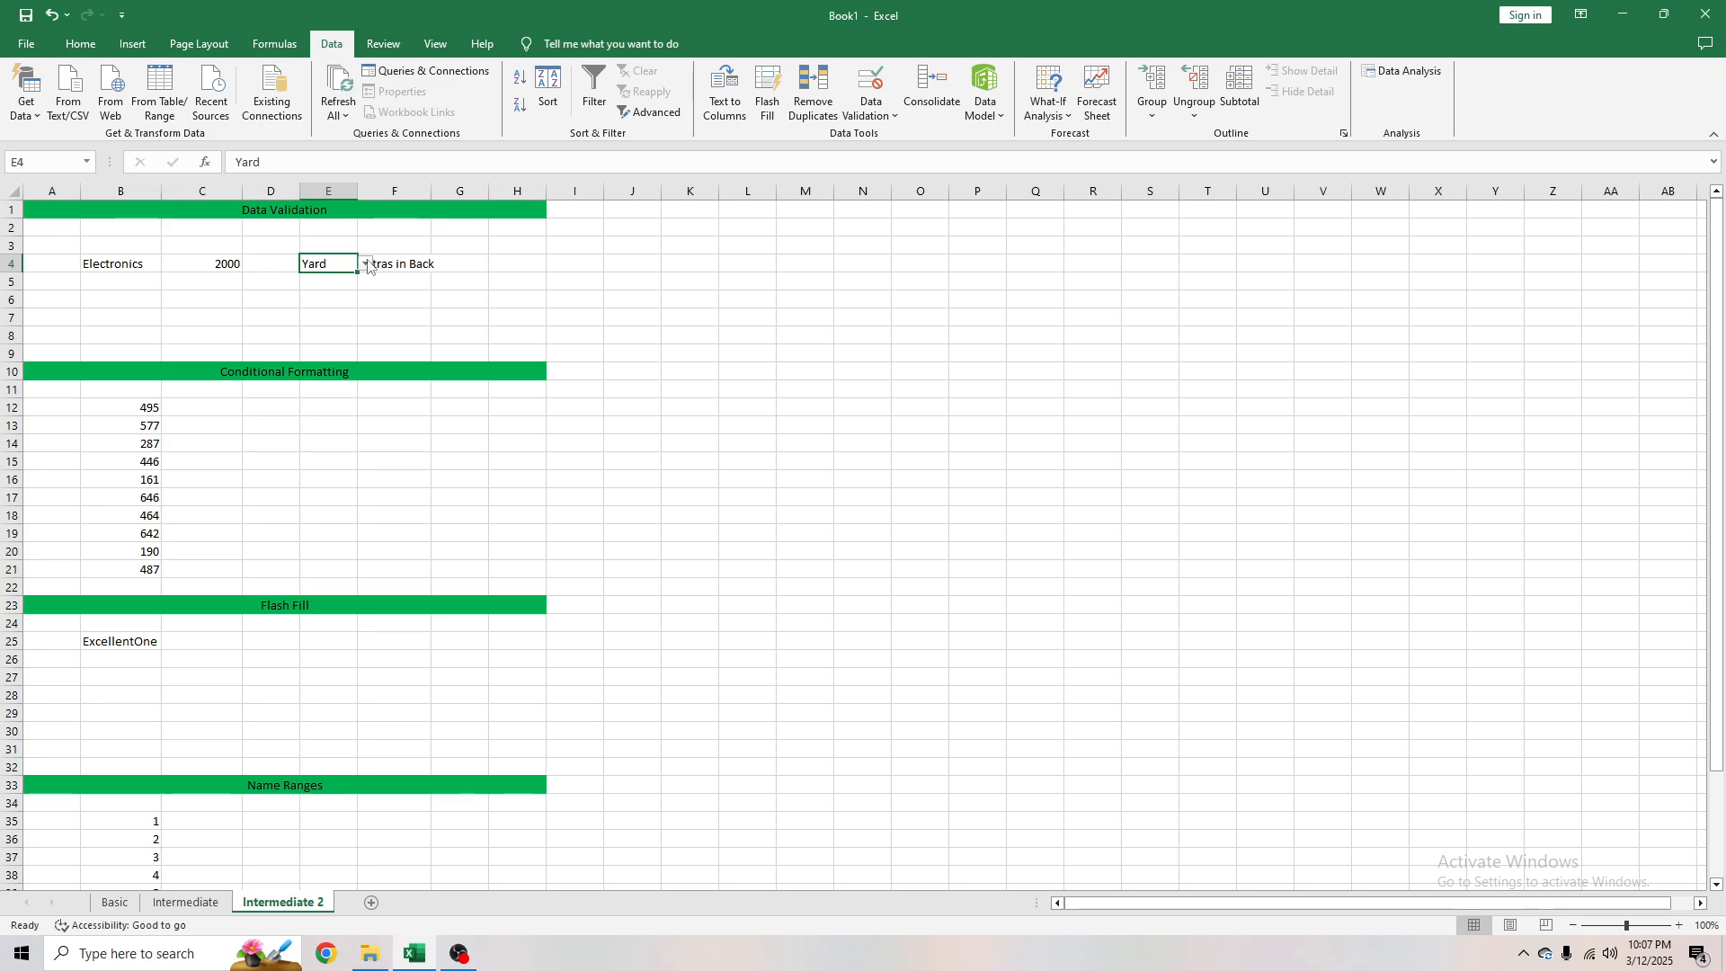
{"action": "left_click", "coordinate": [365, 263]}
{"action": "left_click", "coordinate": [289, 416]}
{"action": "left_click", "coordinate": [293, 421]}
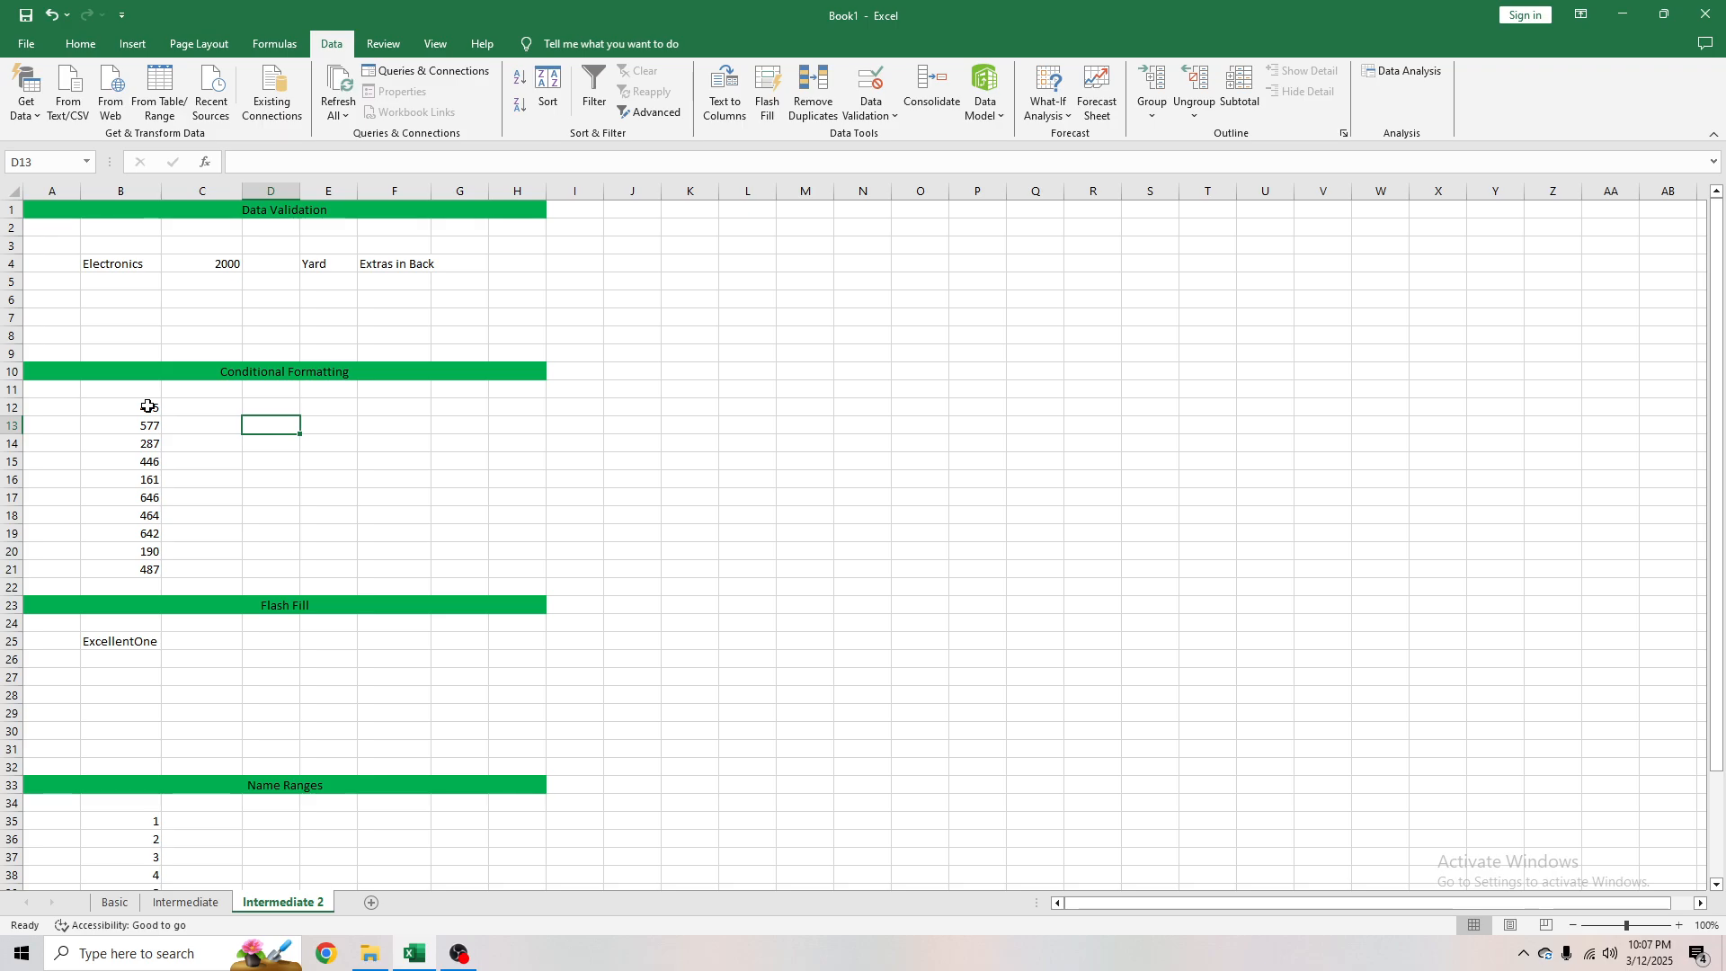
Select the first number under Conditional Formatting, and switch to the Intermediate sheet to view its RANDOM section
{"action": "left_click", "coordinate": [114, 406]}
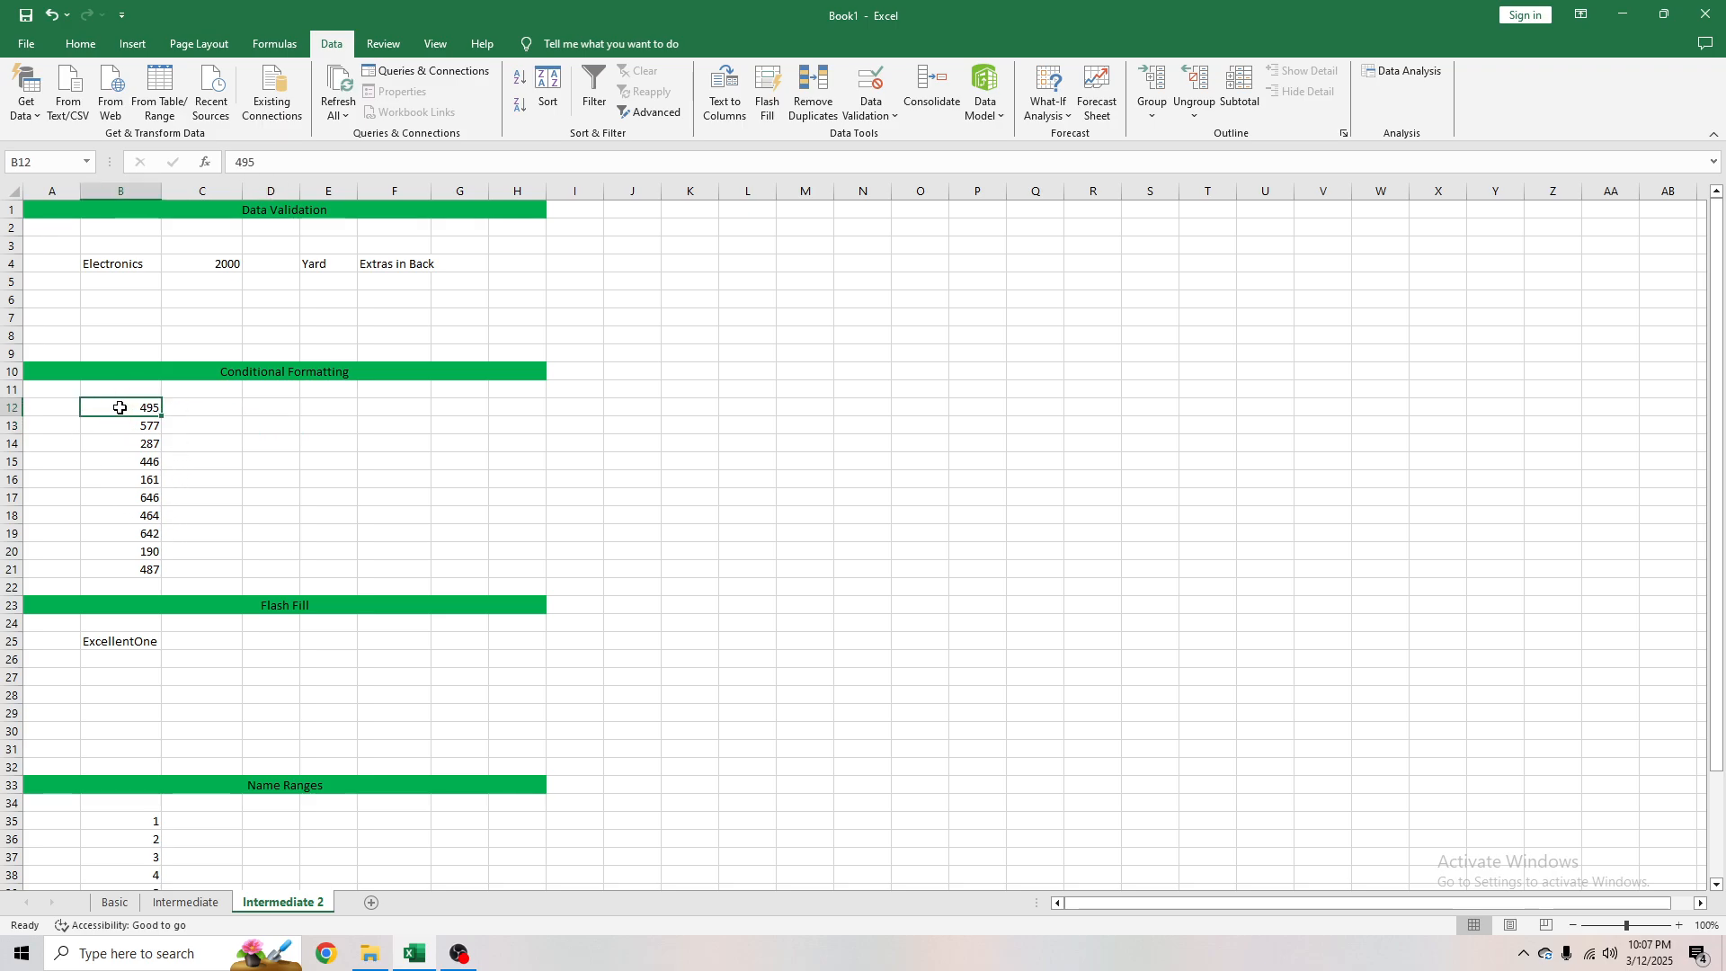
{"action": "left_click", "coordinate": [202, 902]}
{"action": "scroll", "coordinate": [216, 594], "scroll_direction": "down", "scroll_amount": 5}
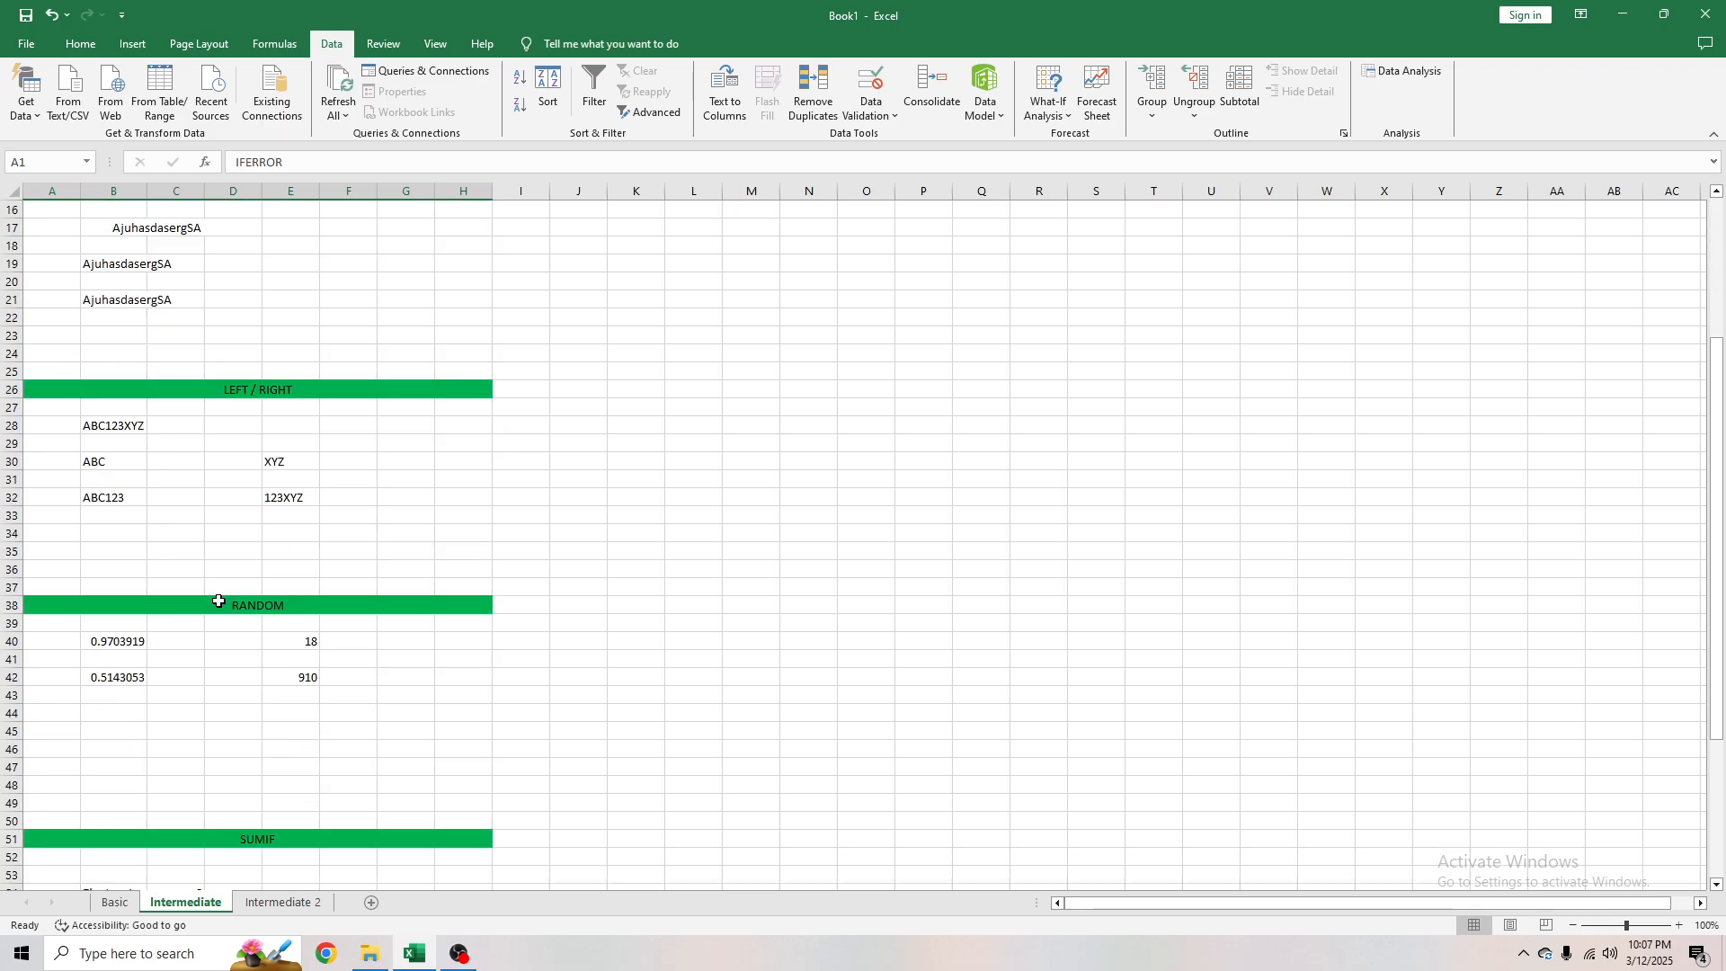
Examine the RAND and RANDBETWEEN formulas in cells B42 and E40 of the RANDOM section
{"action": "scroll", "coordinate": [218, 602], "scroll_direction": "down", "scroll_amount": 9}
{"action": "scroll", "coordinate": [219, 598], "scroll_direction": "up", "scroll_amount": 6}
{"action": "left_click", "coordinate": [144, 513]}
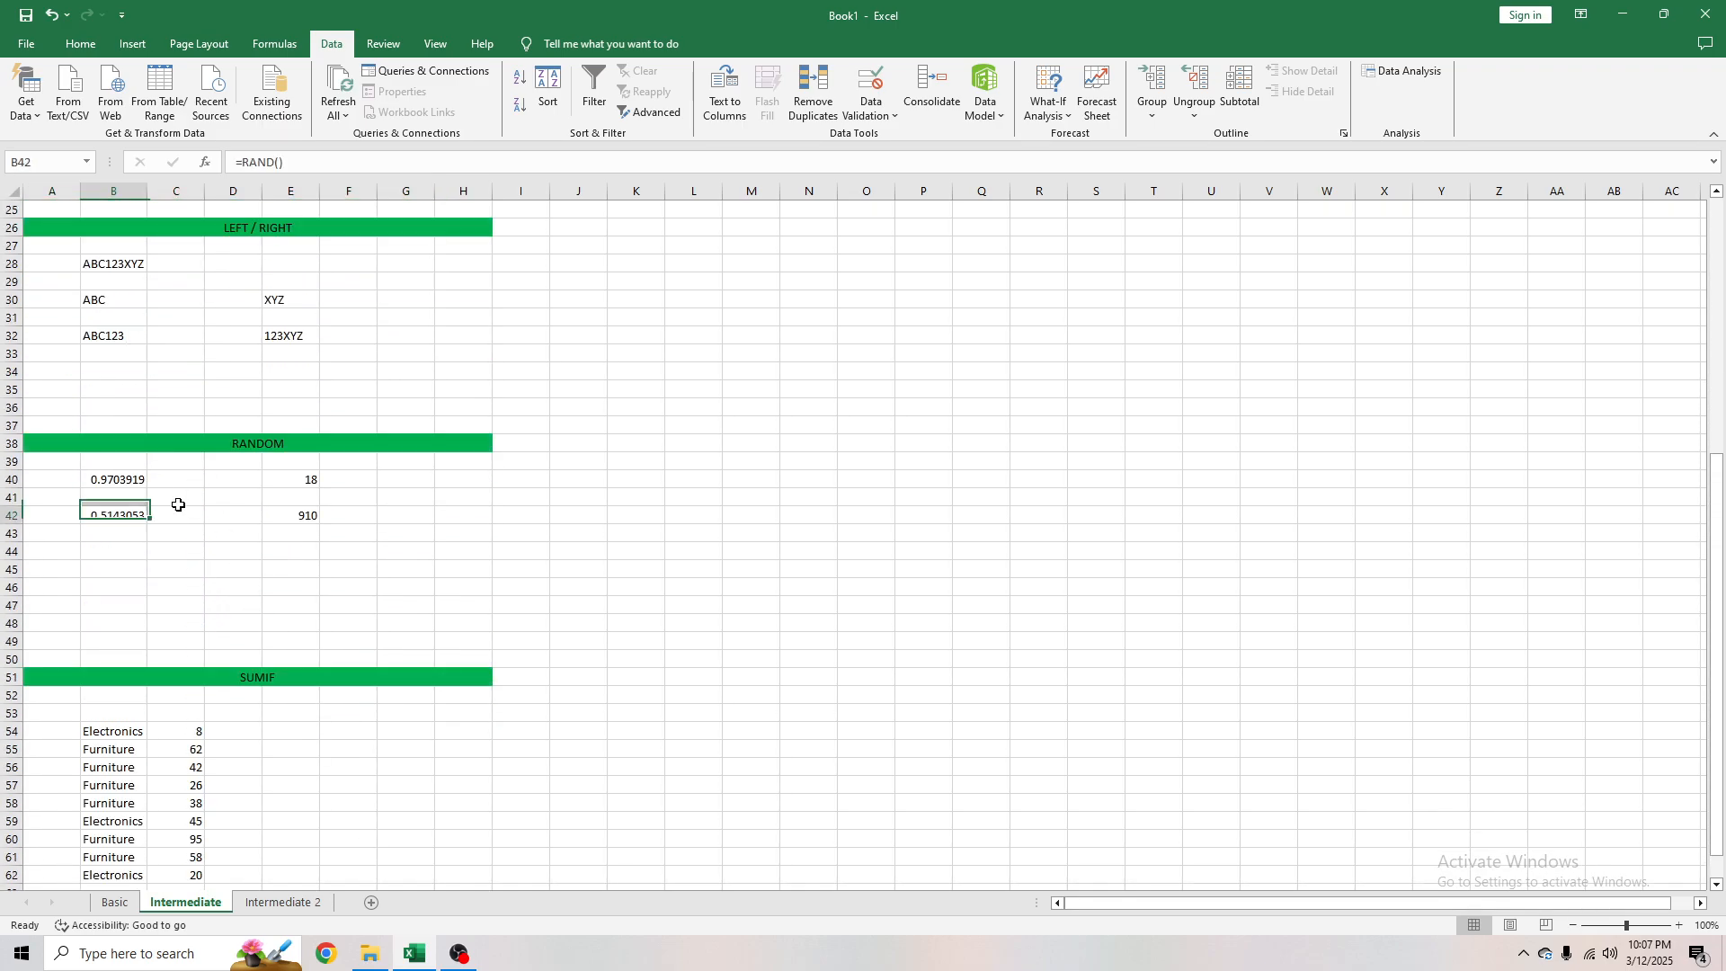
{"action": "left_click", "coordinate": [271, 478]}
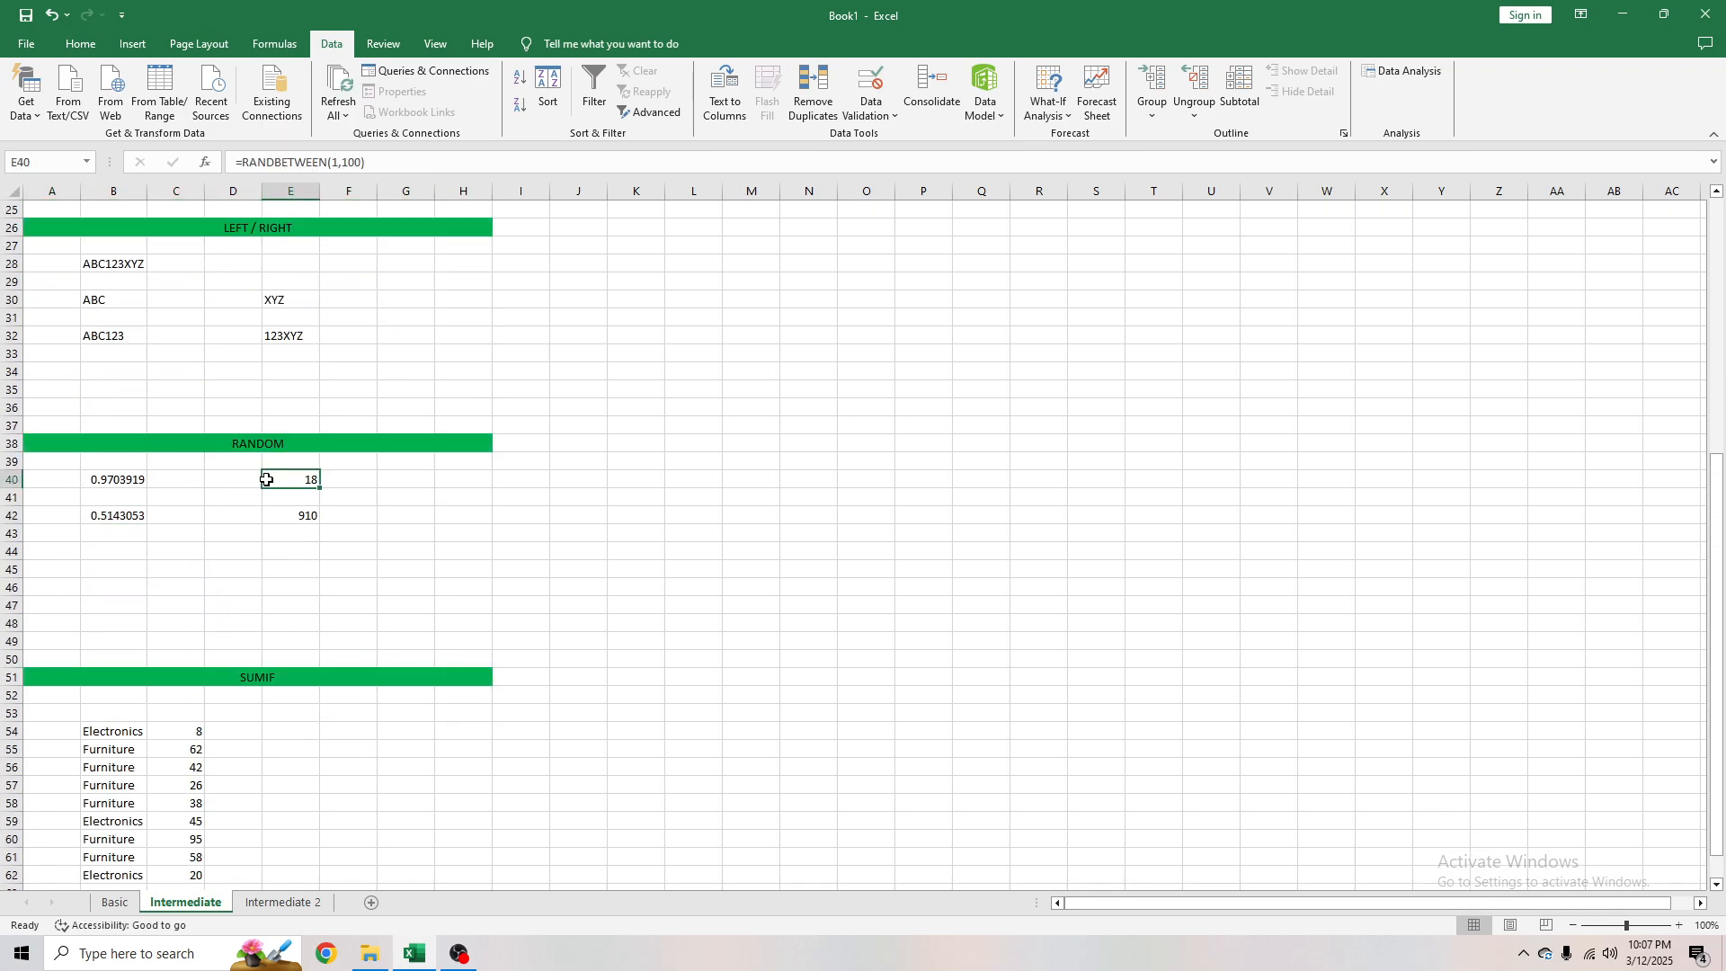
On the Intermediate 2 sheet, apply the Green - Yellow - Red Color Scale conditional formatting to B12:B21
{"action": "left_click", "coordinate": [295, 899]}
{"action": "left_click_drag", "start_coordinate": [146, 409], "coordinate": [124, 565]}
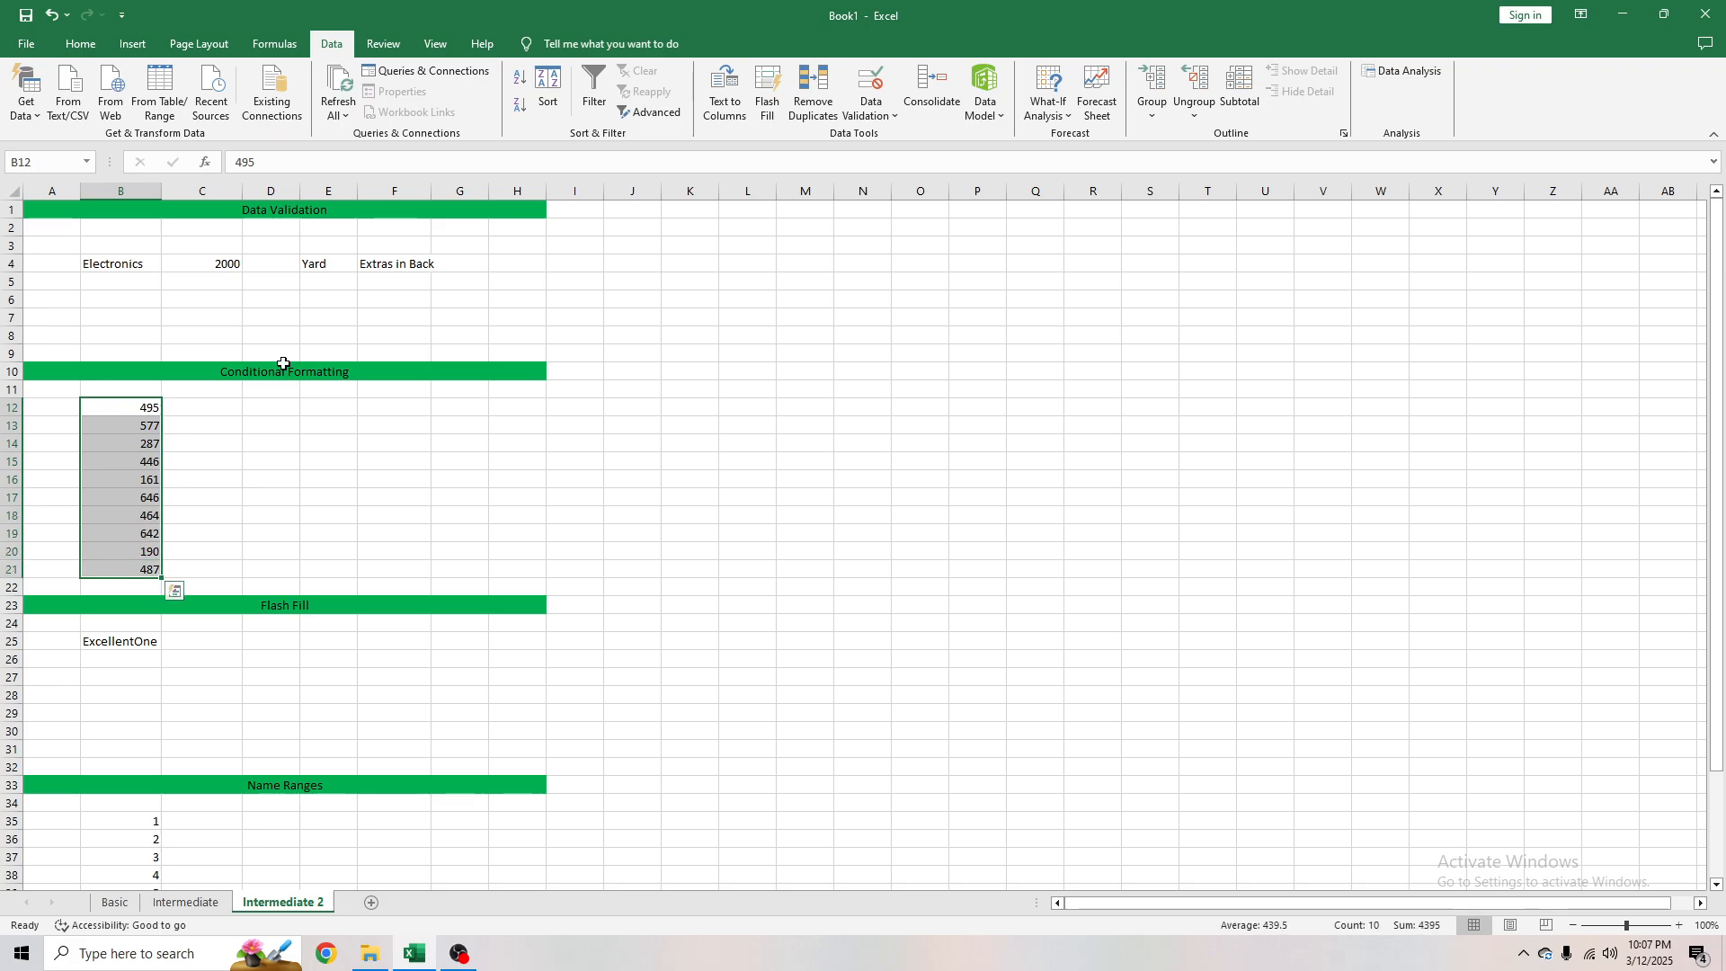
{"action": "left_click", "coordinate": [79, 44]}
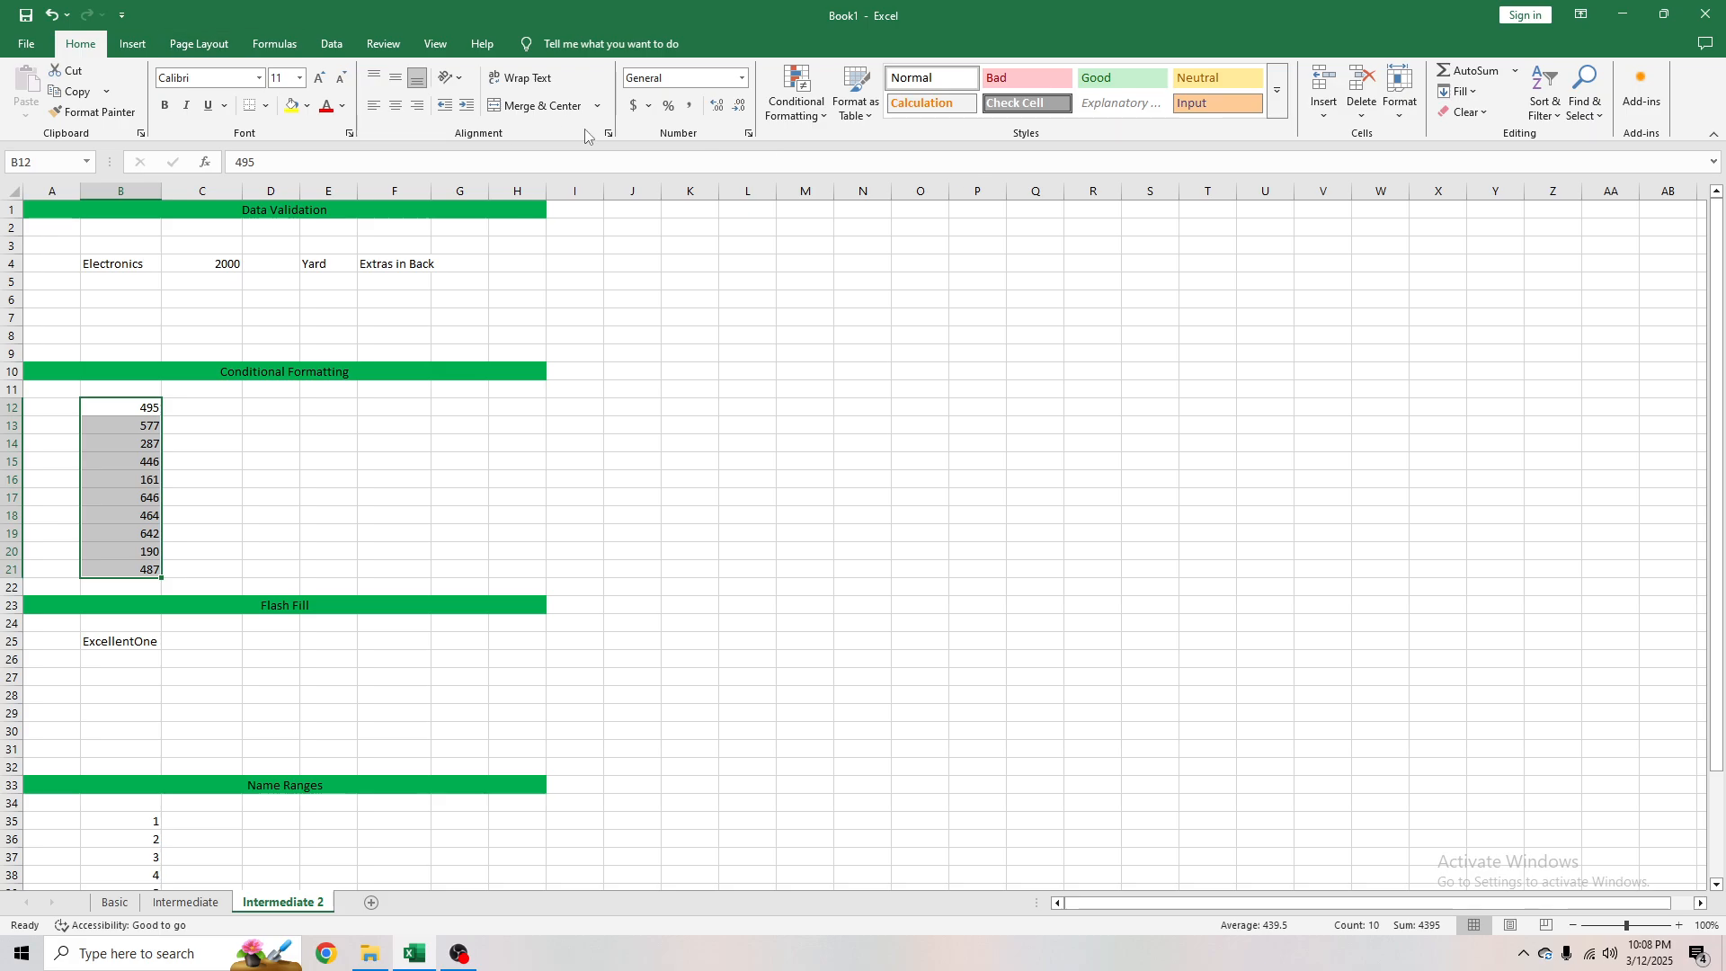
{"action": "left_click", "coordinate": [802, 113]}
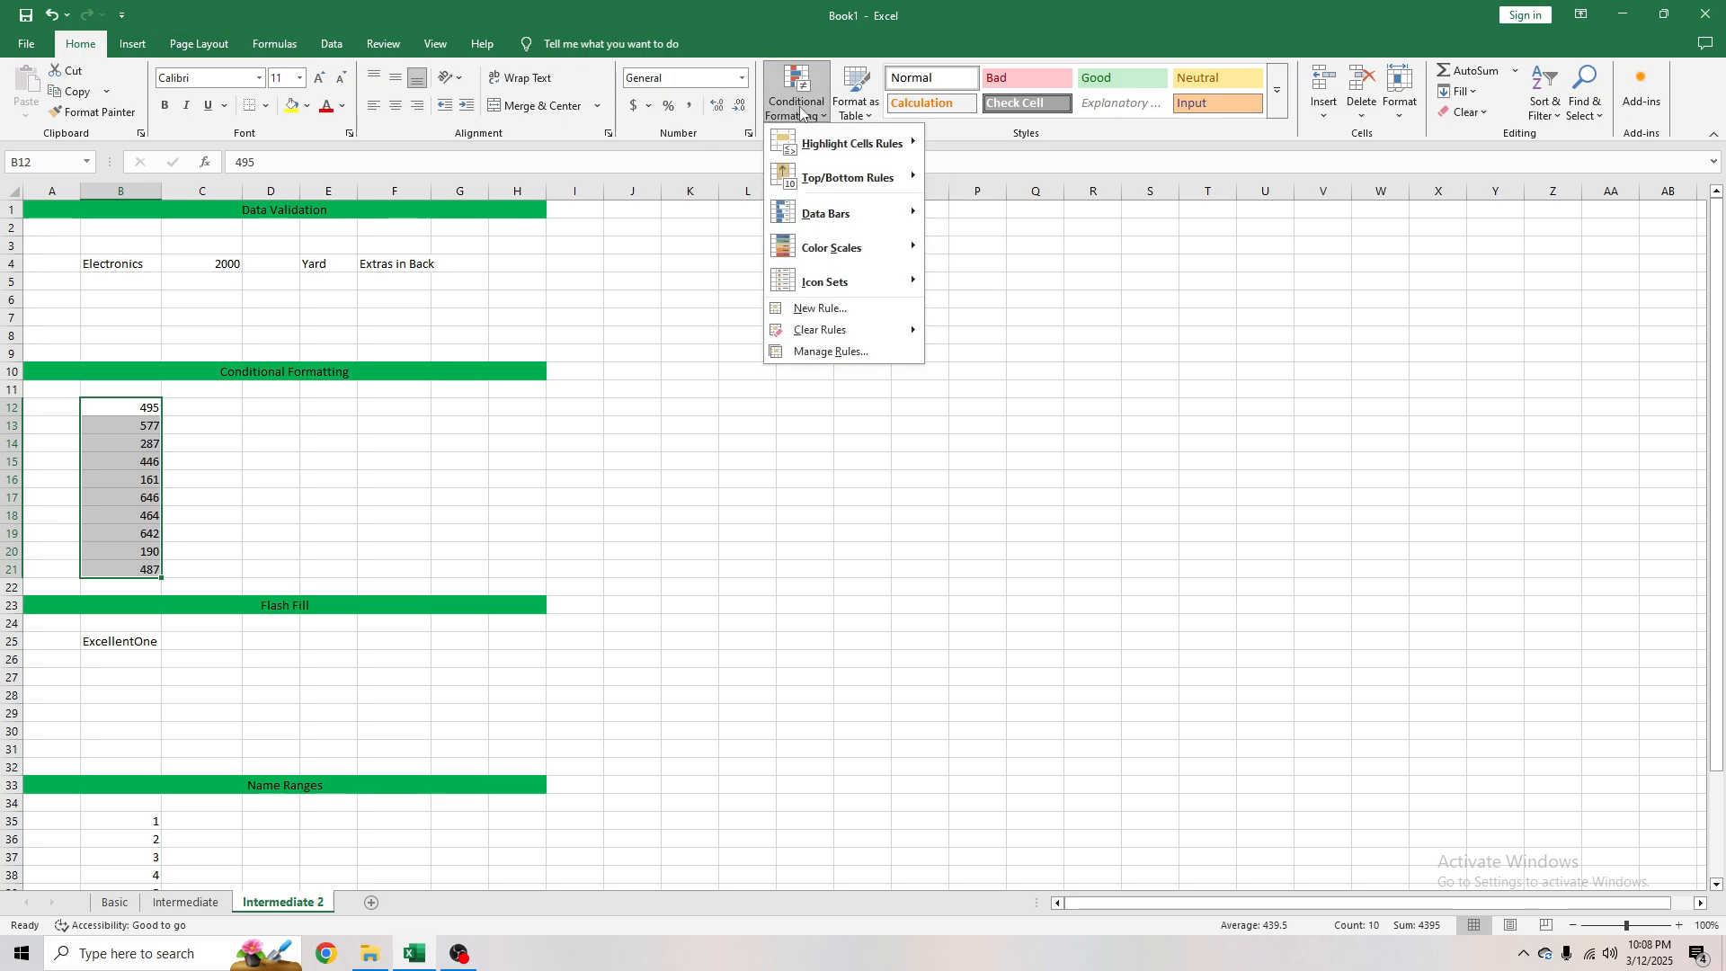
{"action": "mouse_move", "coordinate": [814, 144]}
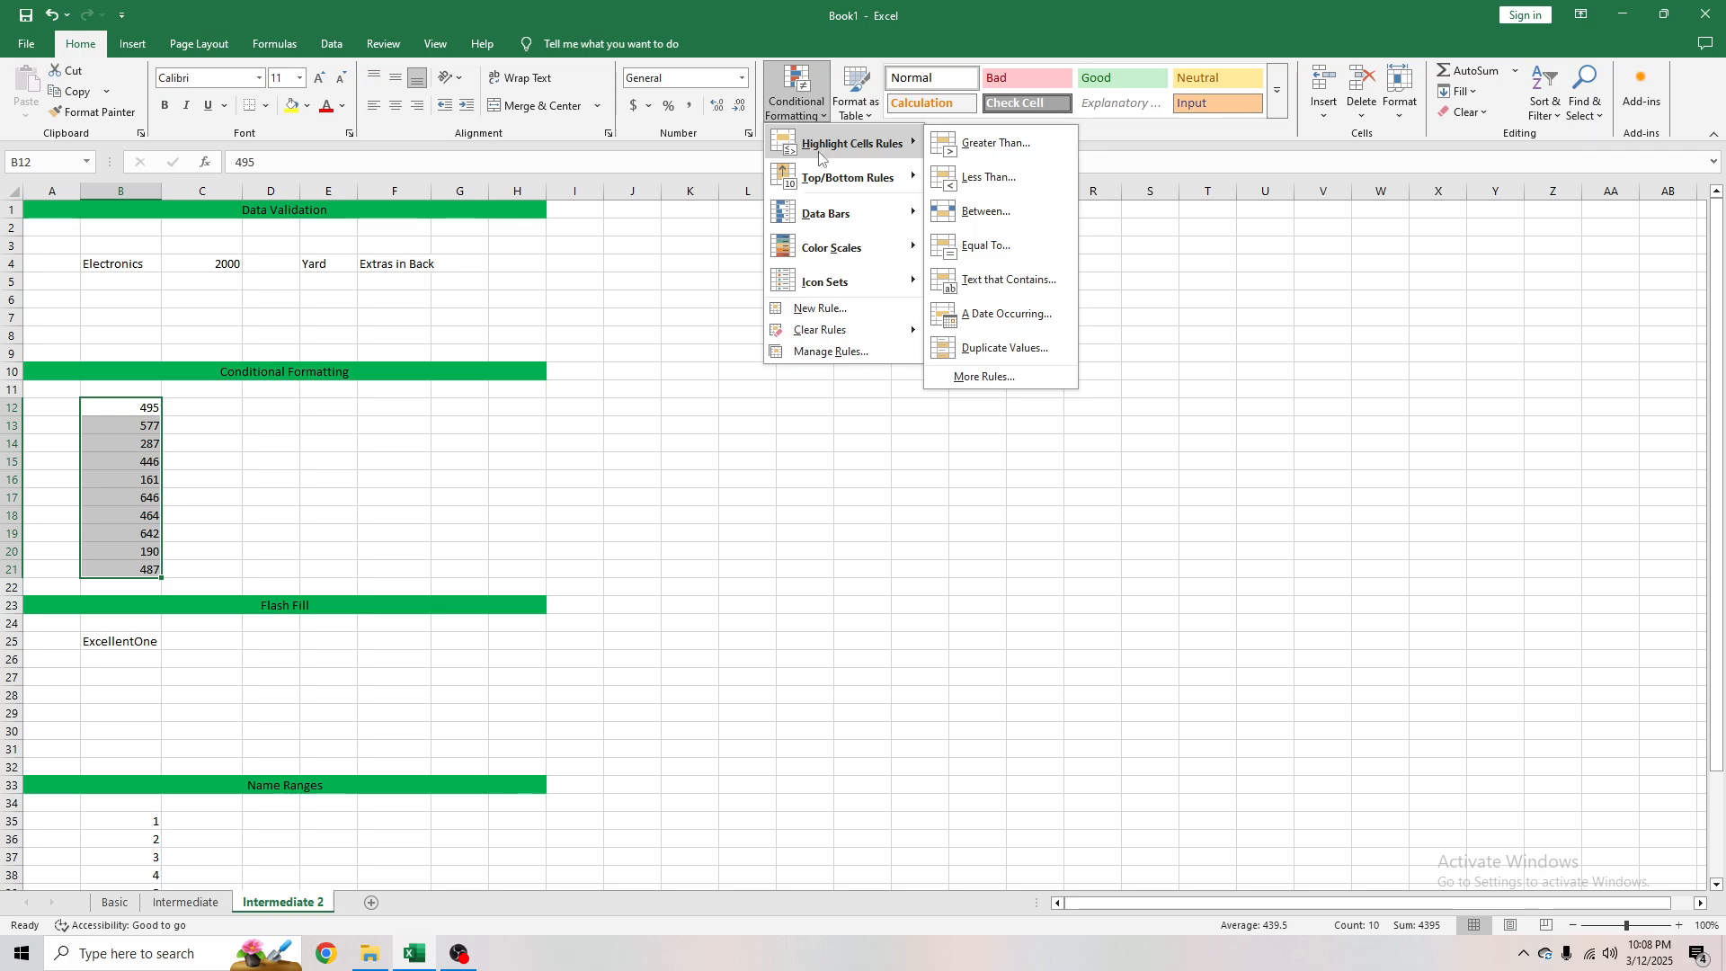
{"action": "mouse_move", "coordinate": [844, 181]}
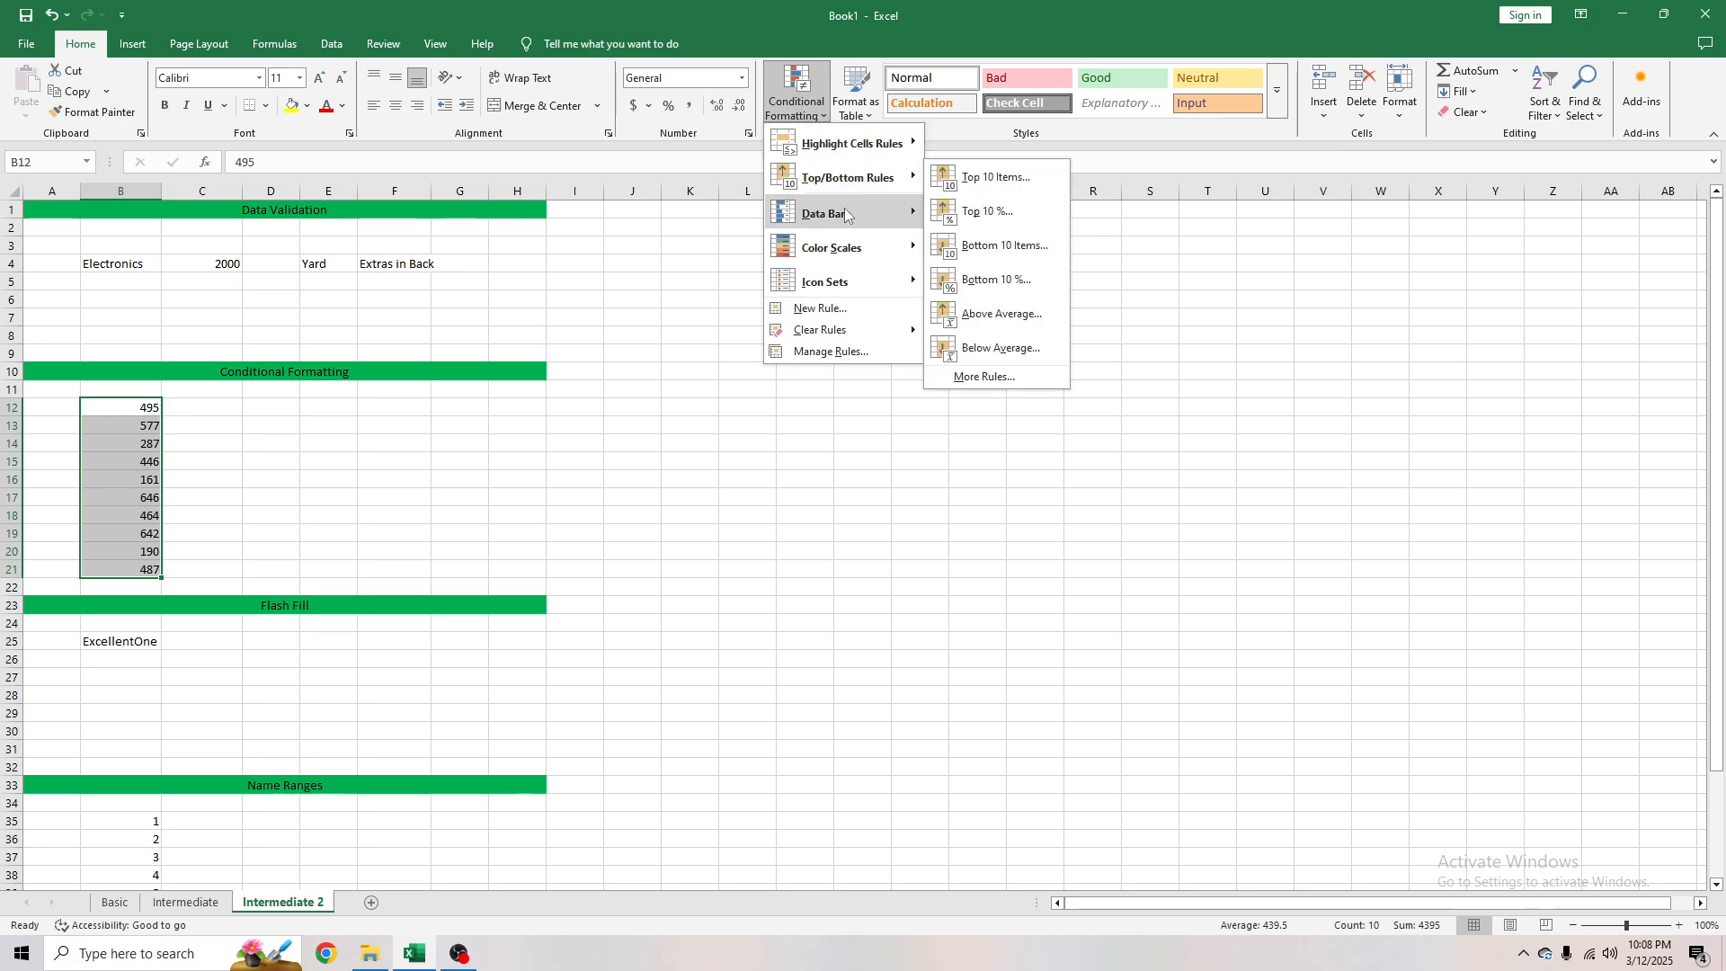
{"action": "mouse_move", "coordinate": [863, 292]}
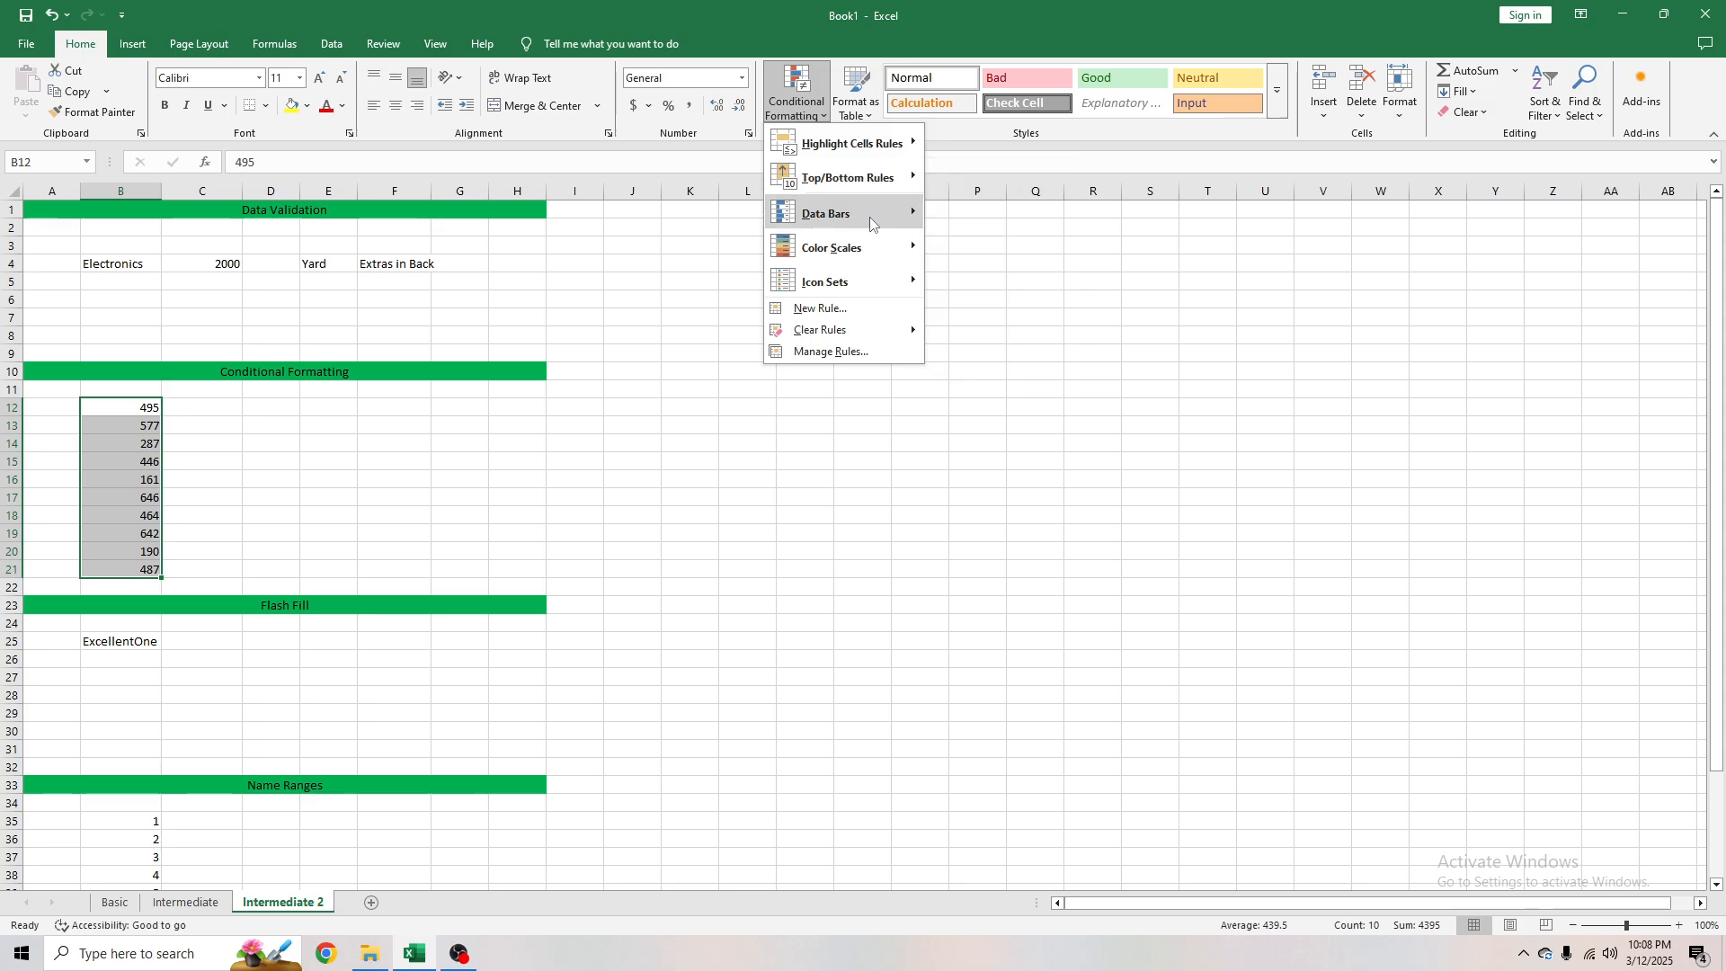
{"action": "mouse_move", "coordinate": [870, 223]}
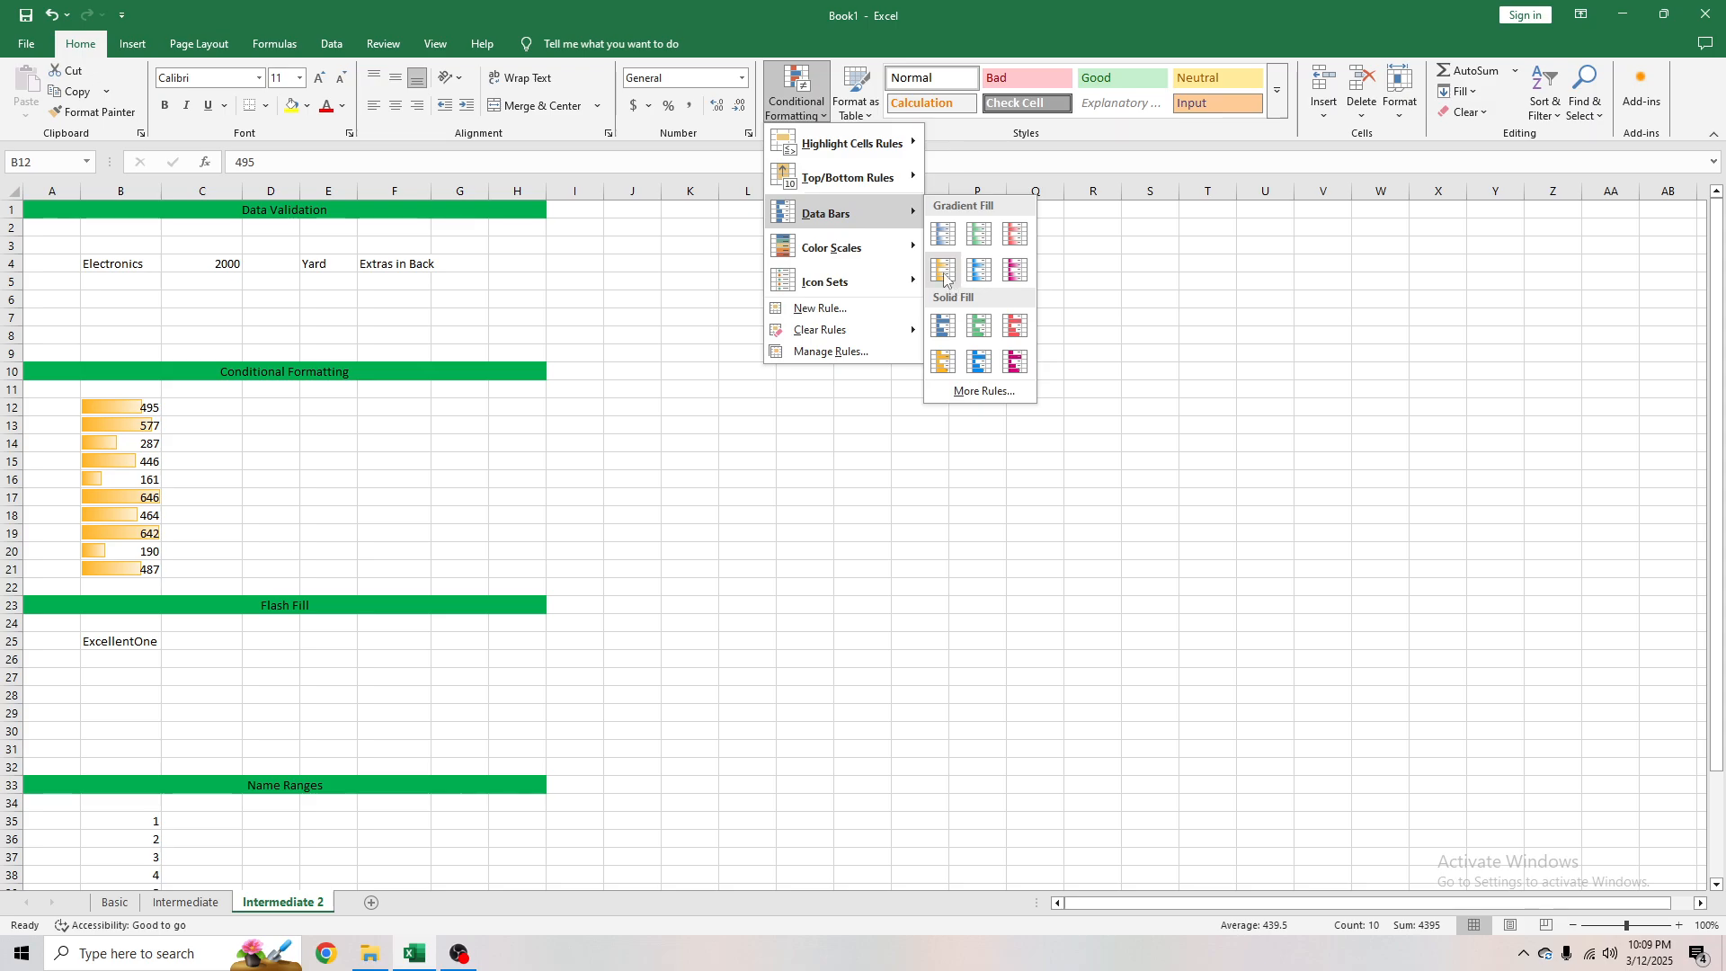
{"action": "mouse_move", "coordinate": [887, 253]}
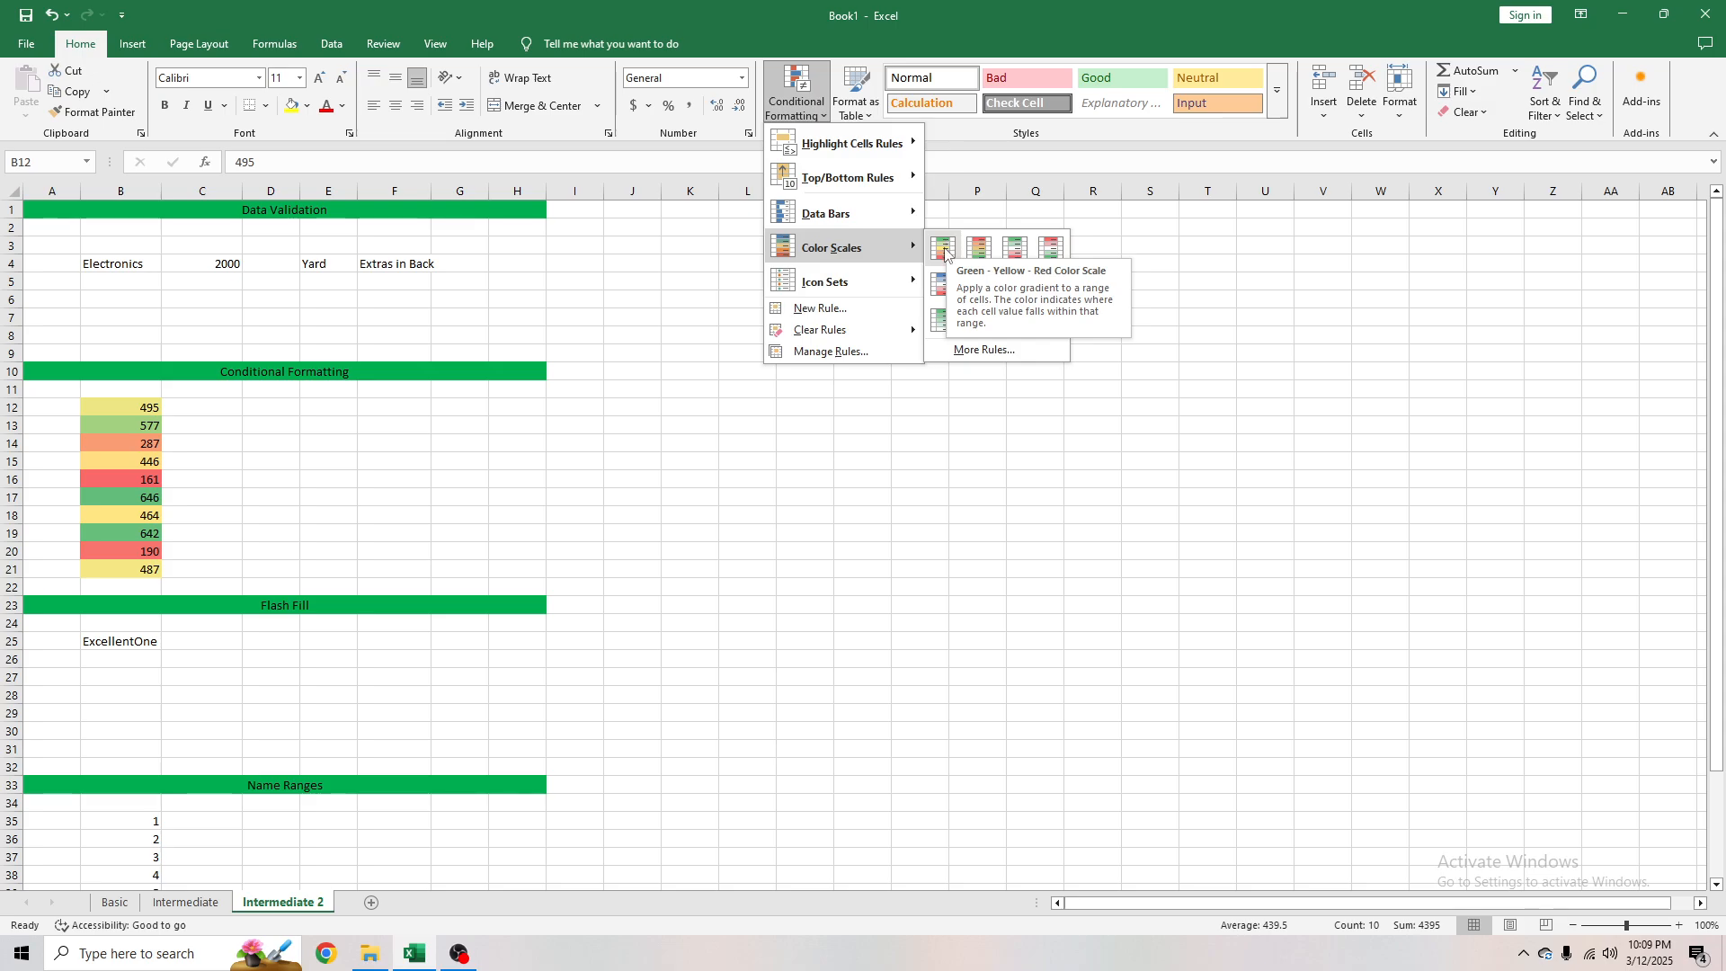
{"action": "left_click", "coordinate": [945, 253]}
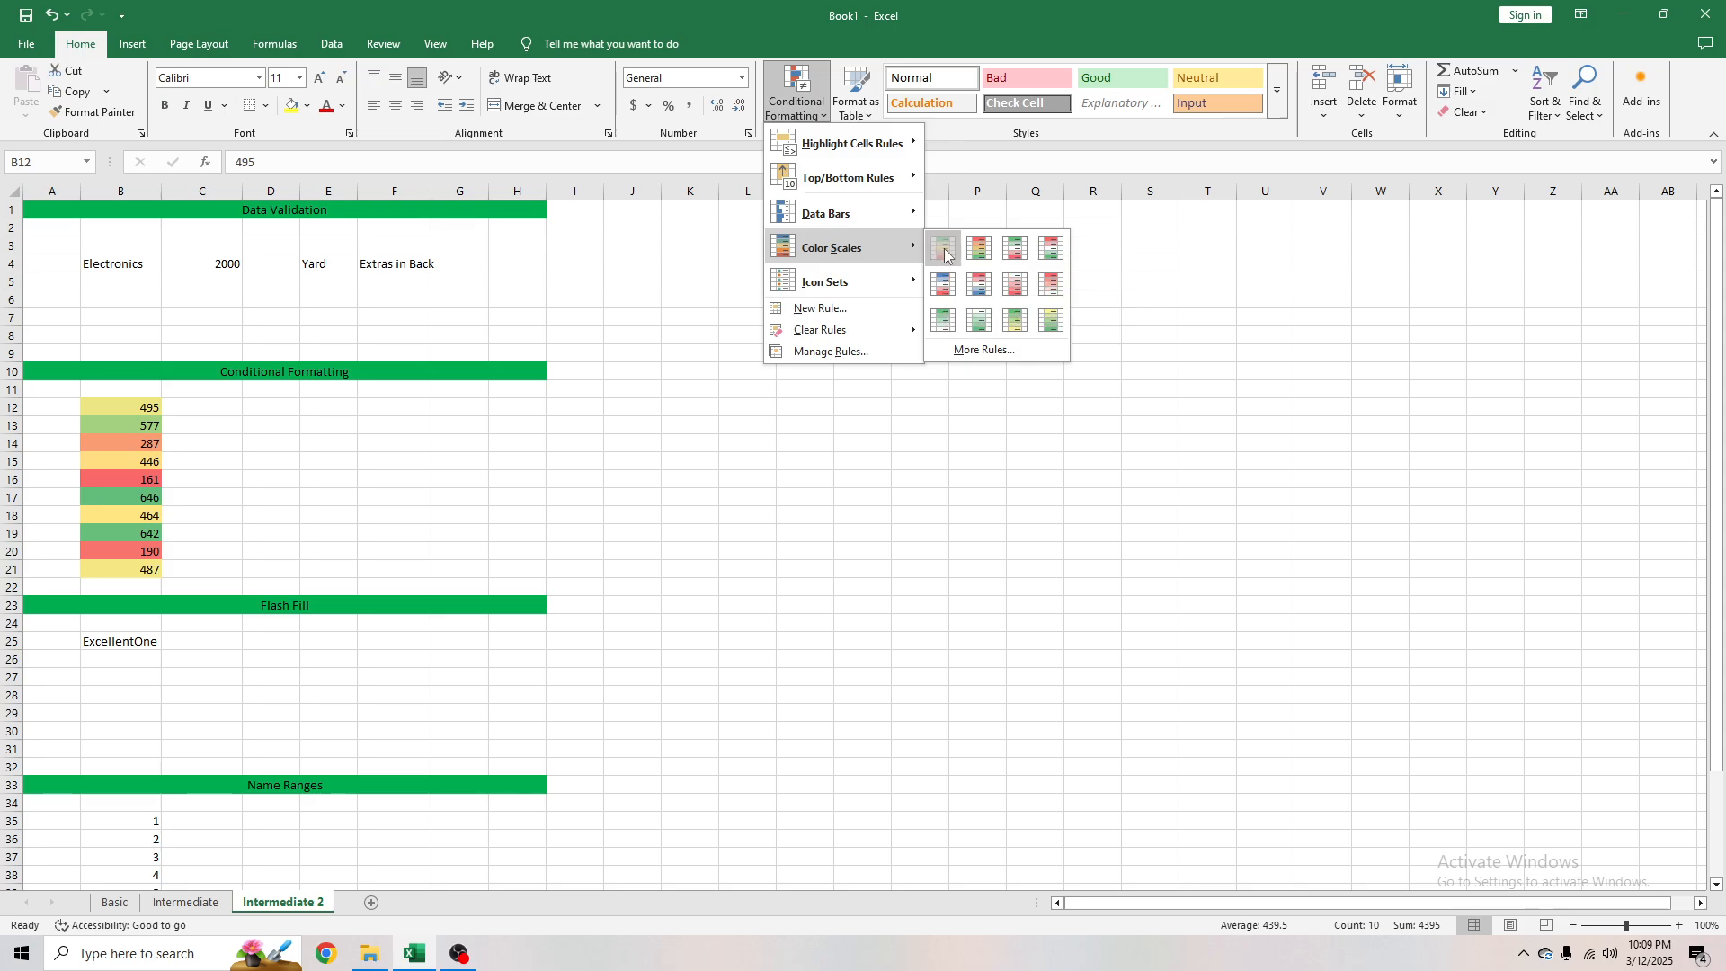
{"action": "left_click", "coordinate": [272, 462]}
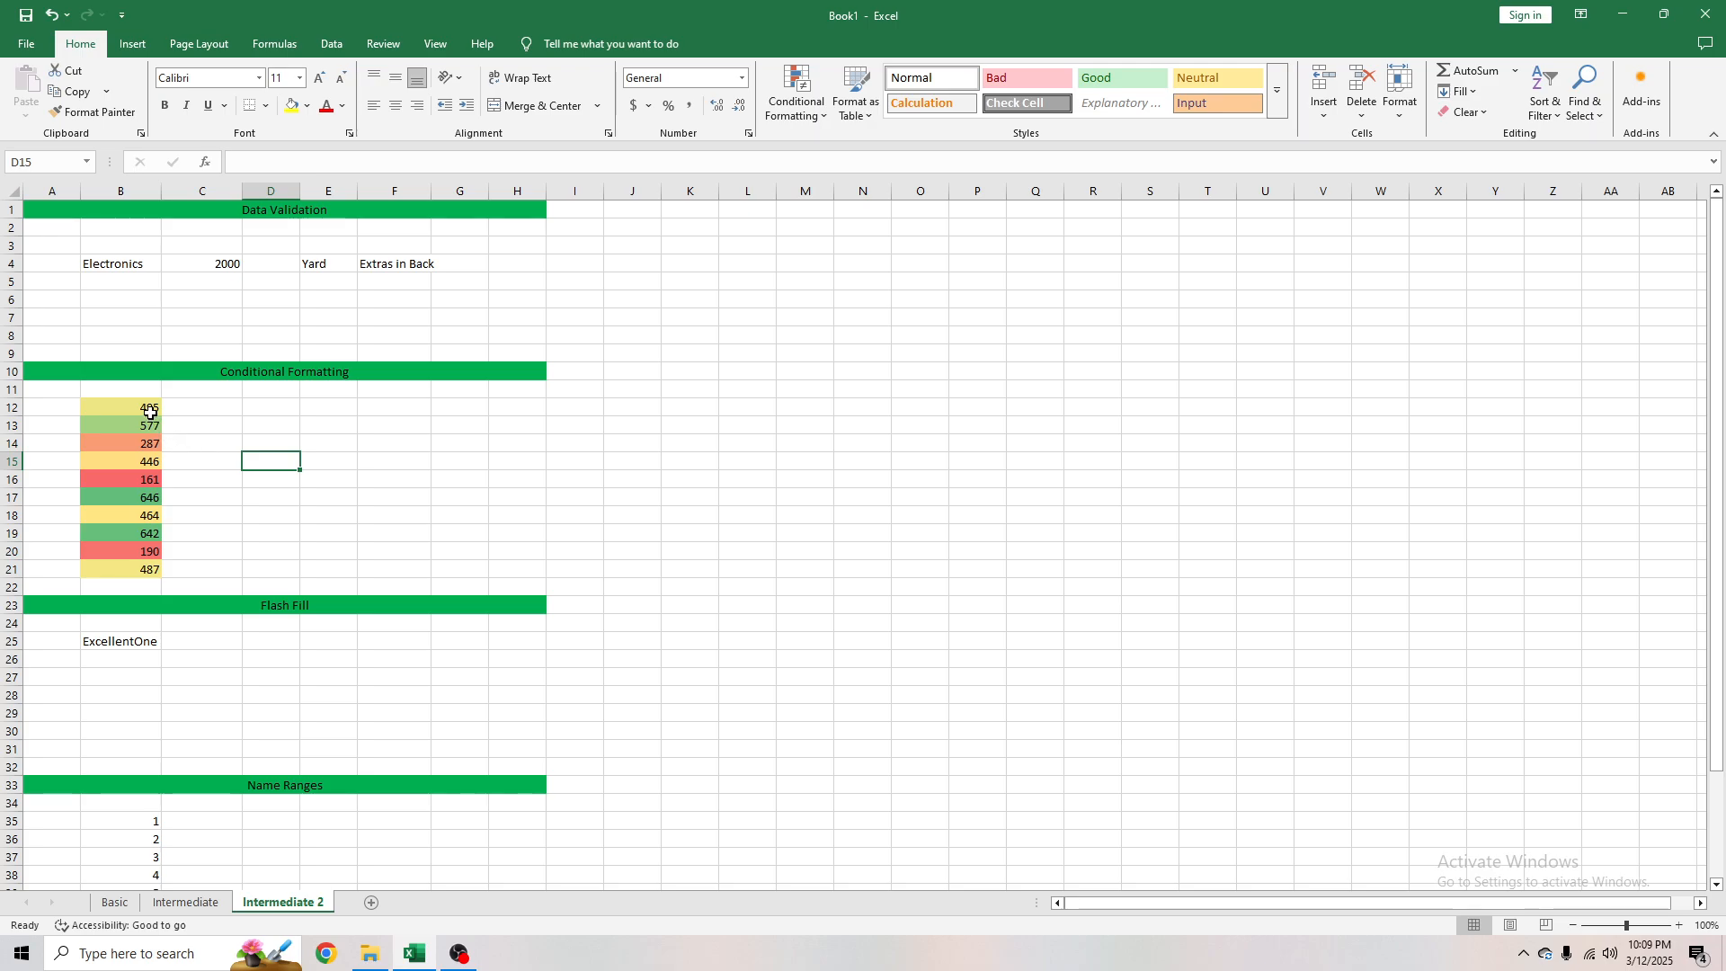
Examine the colour scale shading across B12:B21, comparing the cells B16 and B17
{"action": "left_click_drag", "start_coordinate": [136, 405], "coordinate": [108, 580]}
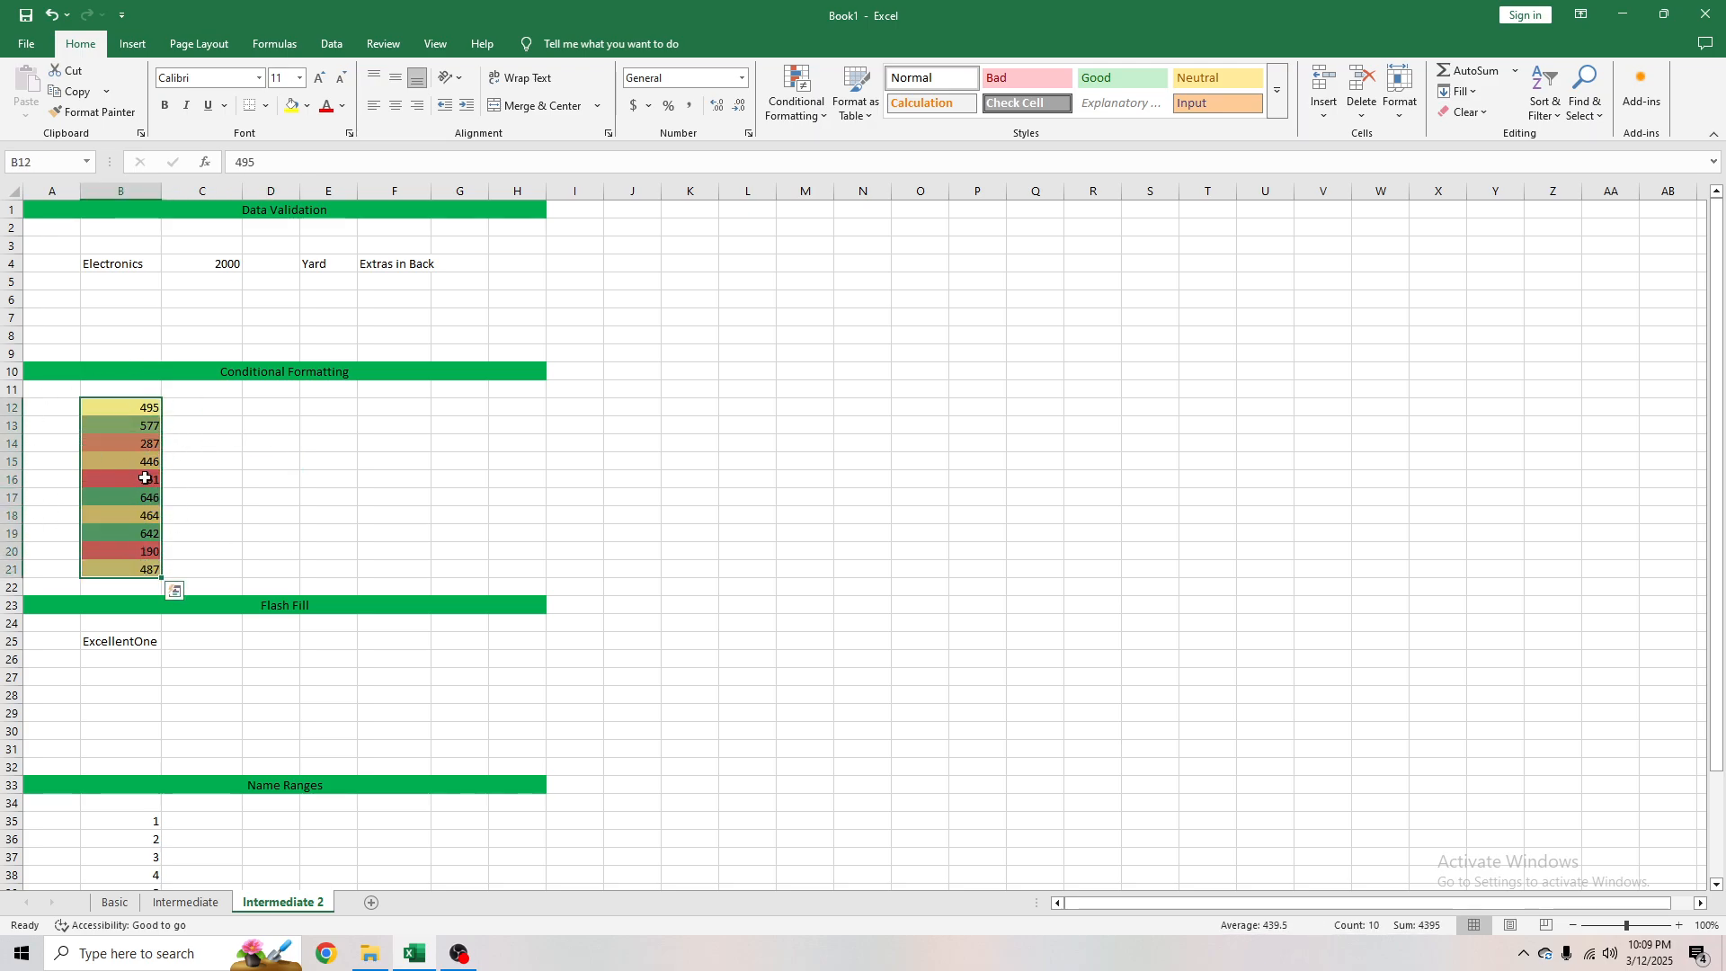
{"action": "left_click", "coordinate": [144, 478]}
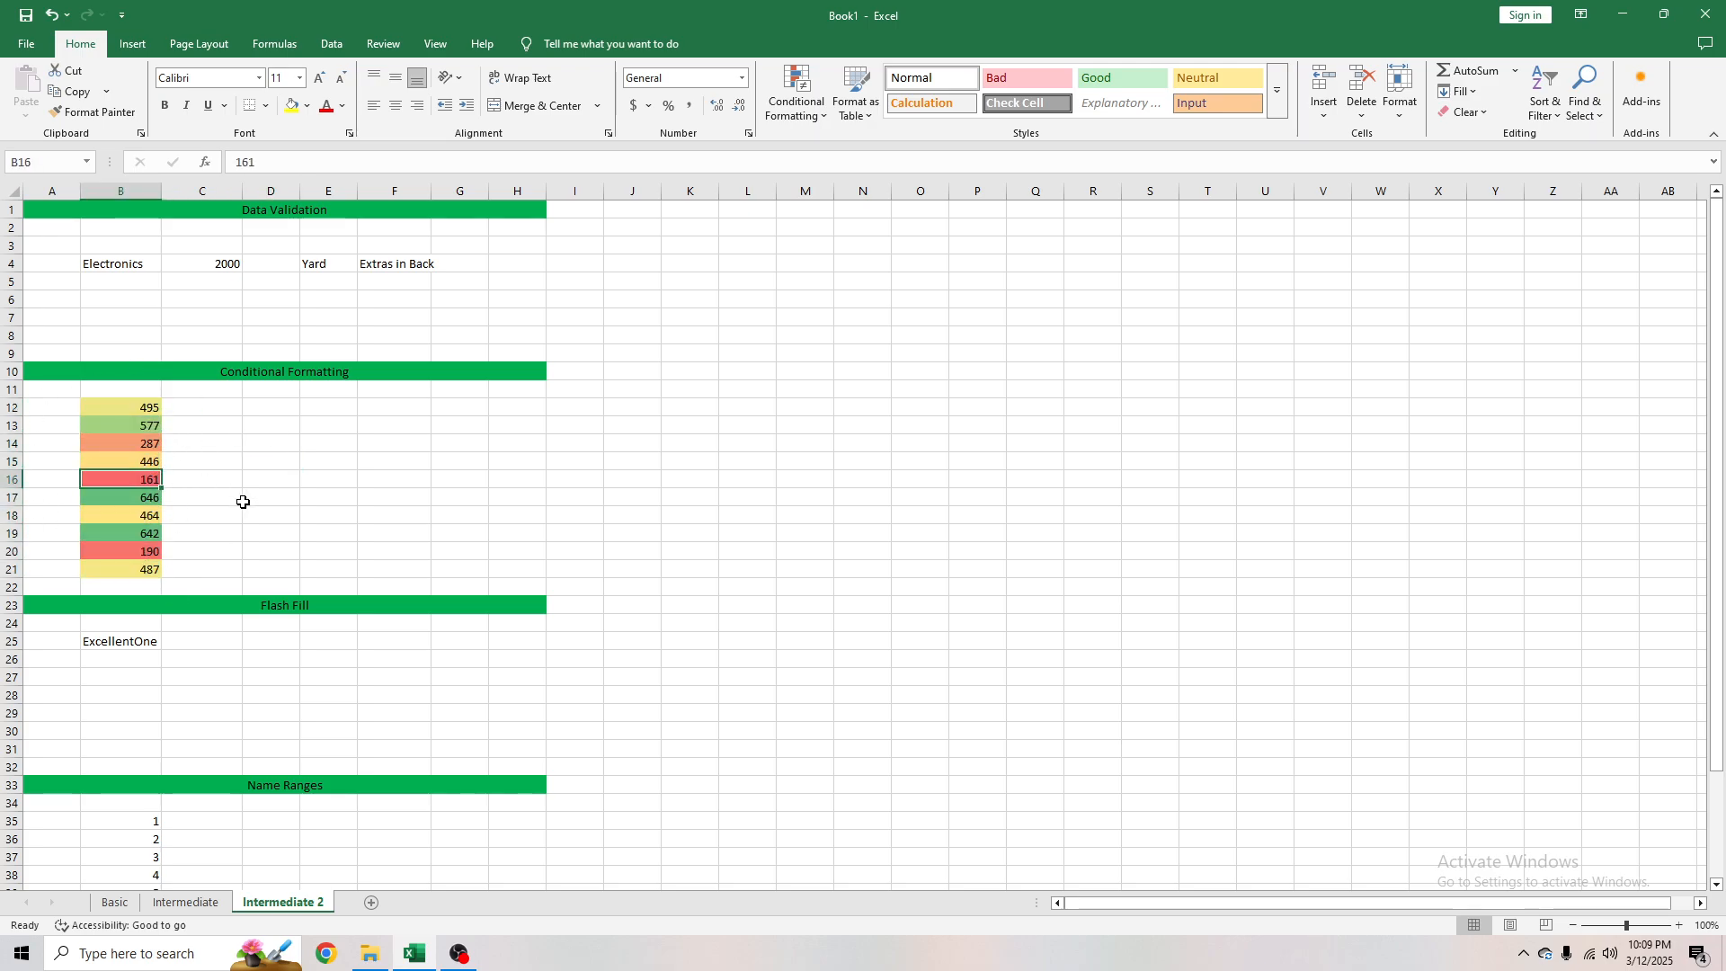
{"action": "left_click", "coordinate": [151, 493]}
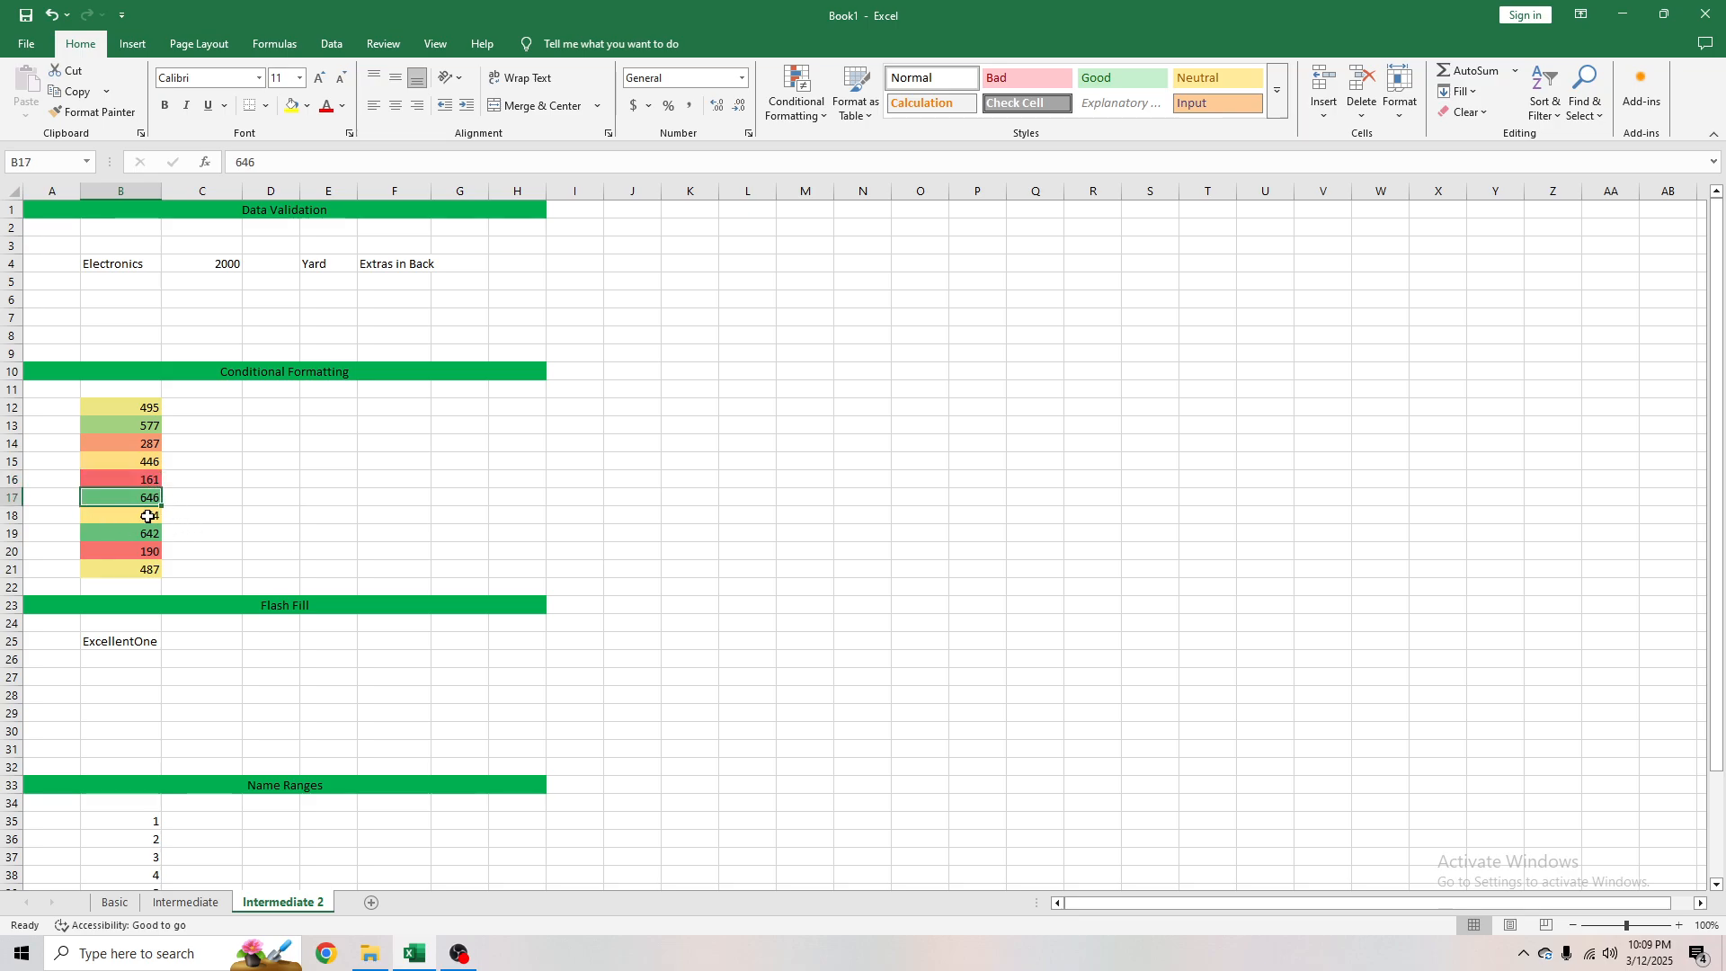
Delete the values in B16, B20 and B14 to test how the colour scale adapts to the remaining numbers
{"action": "left_click", "coordinate": [151, 479]}
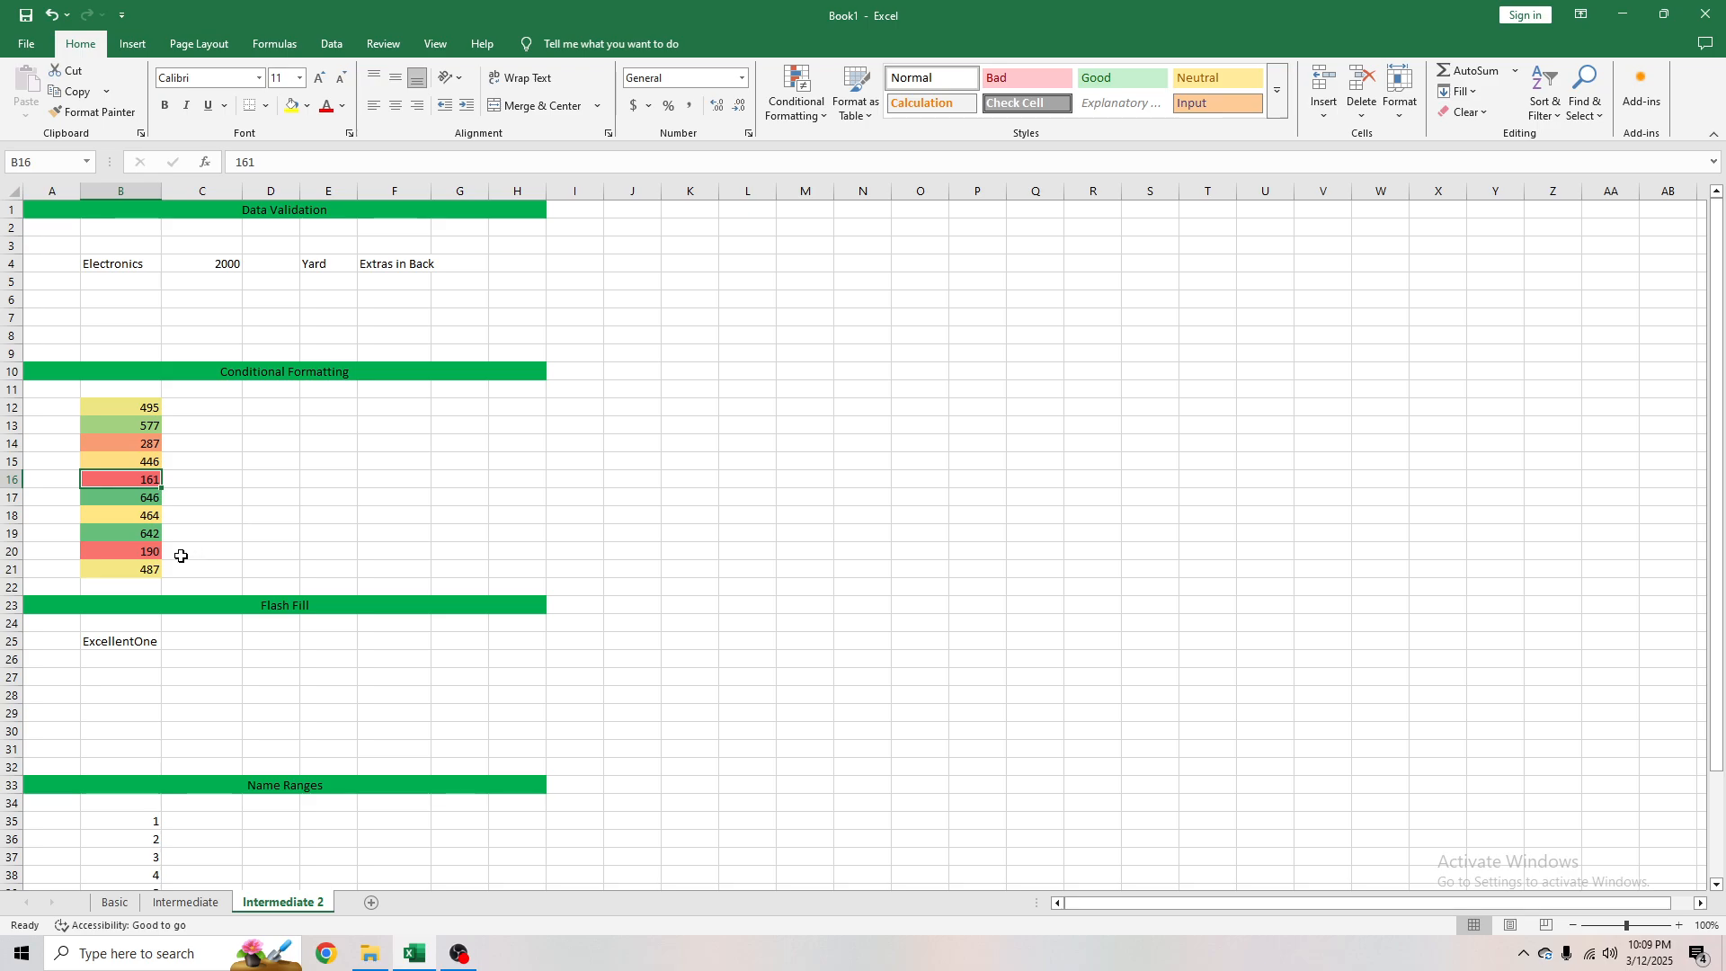
{"action": "key", "text": "Delete"}
{"action": "left_click", "coordinate": [153, 554]}
{"action": "key", "text": "Delete"}
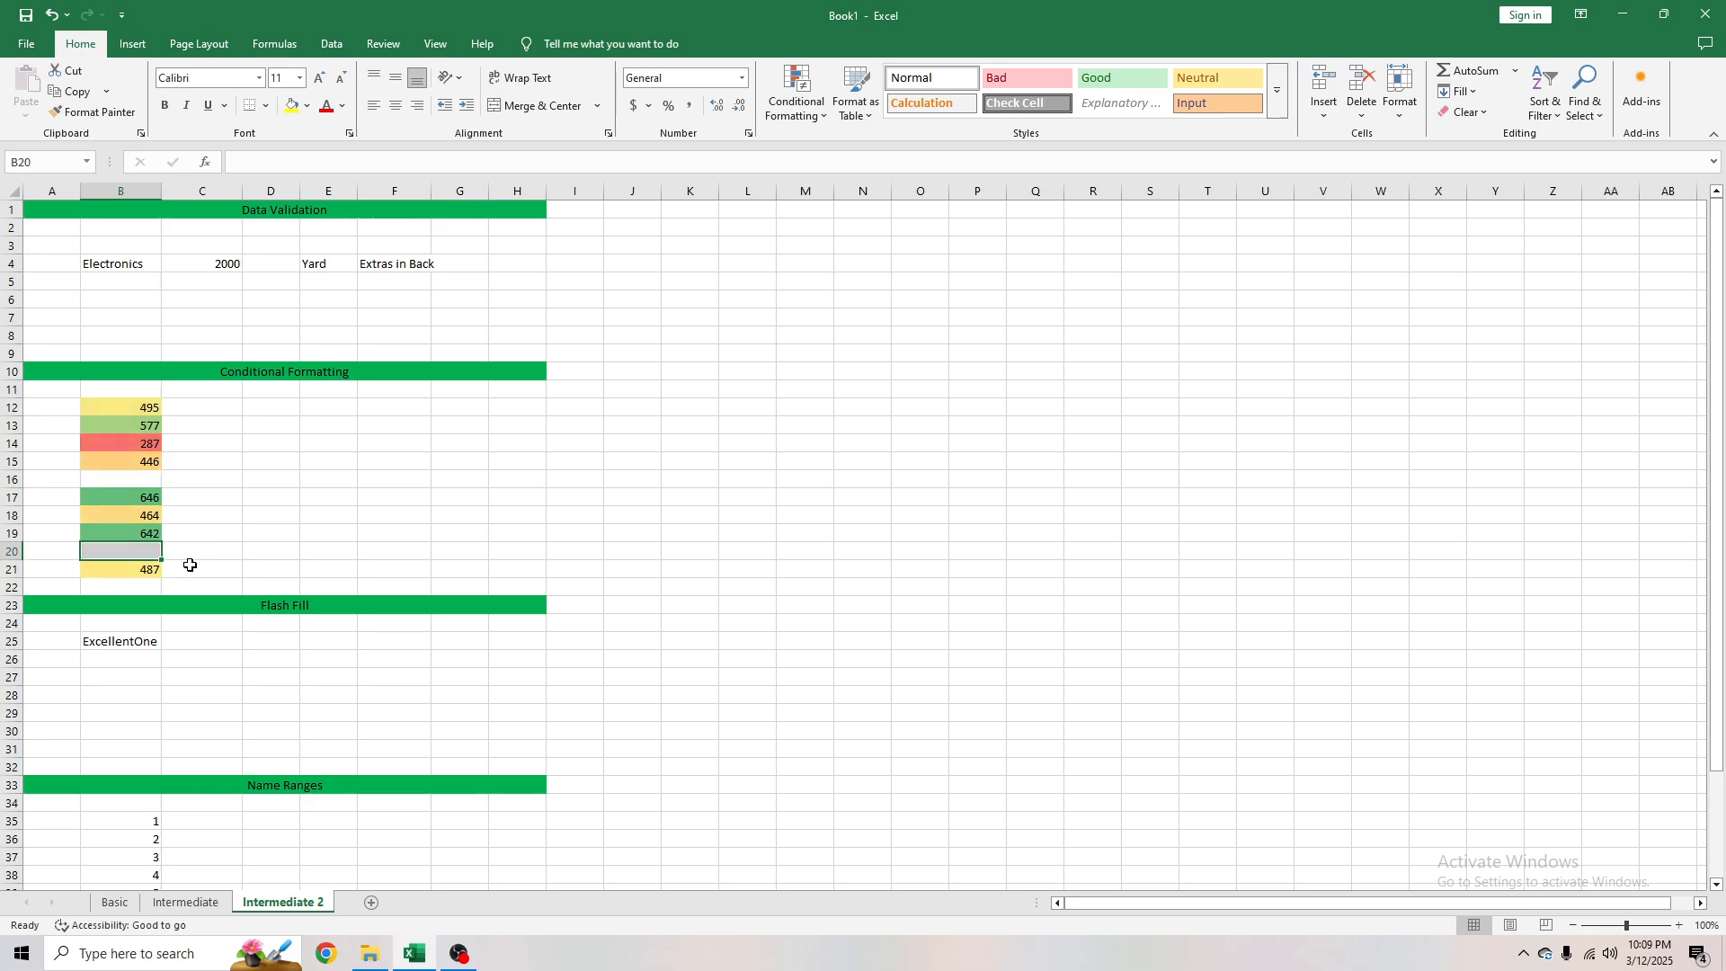
{"action": "left_click_drag", "start_coordinate": [153, 409], "coordinate": [149, 460]}
{"action": "left_click", "coordinate": [131, 443]}
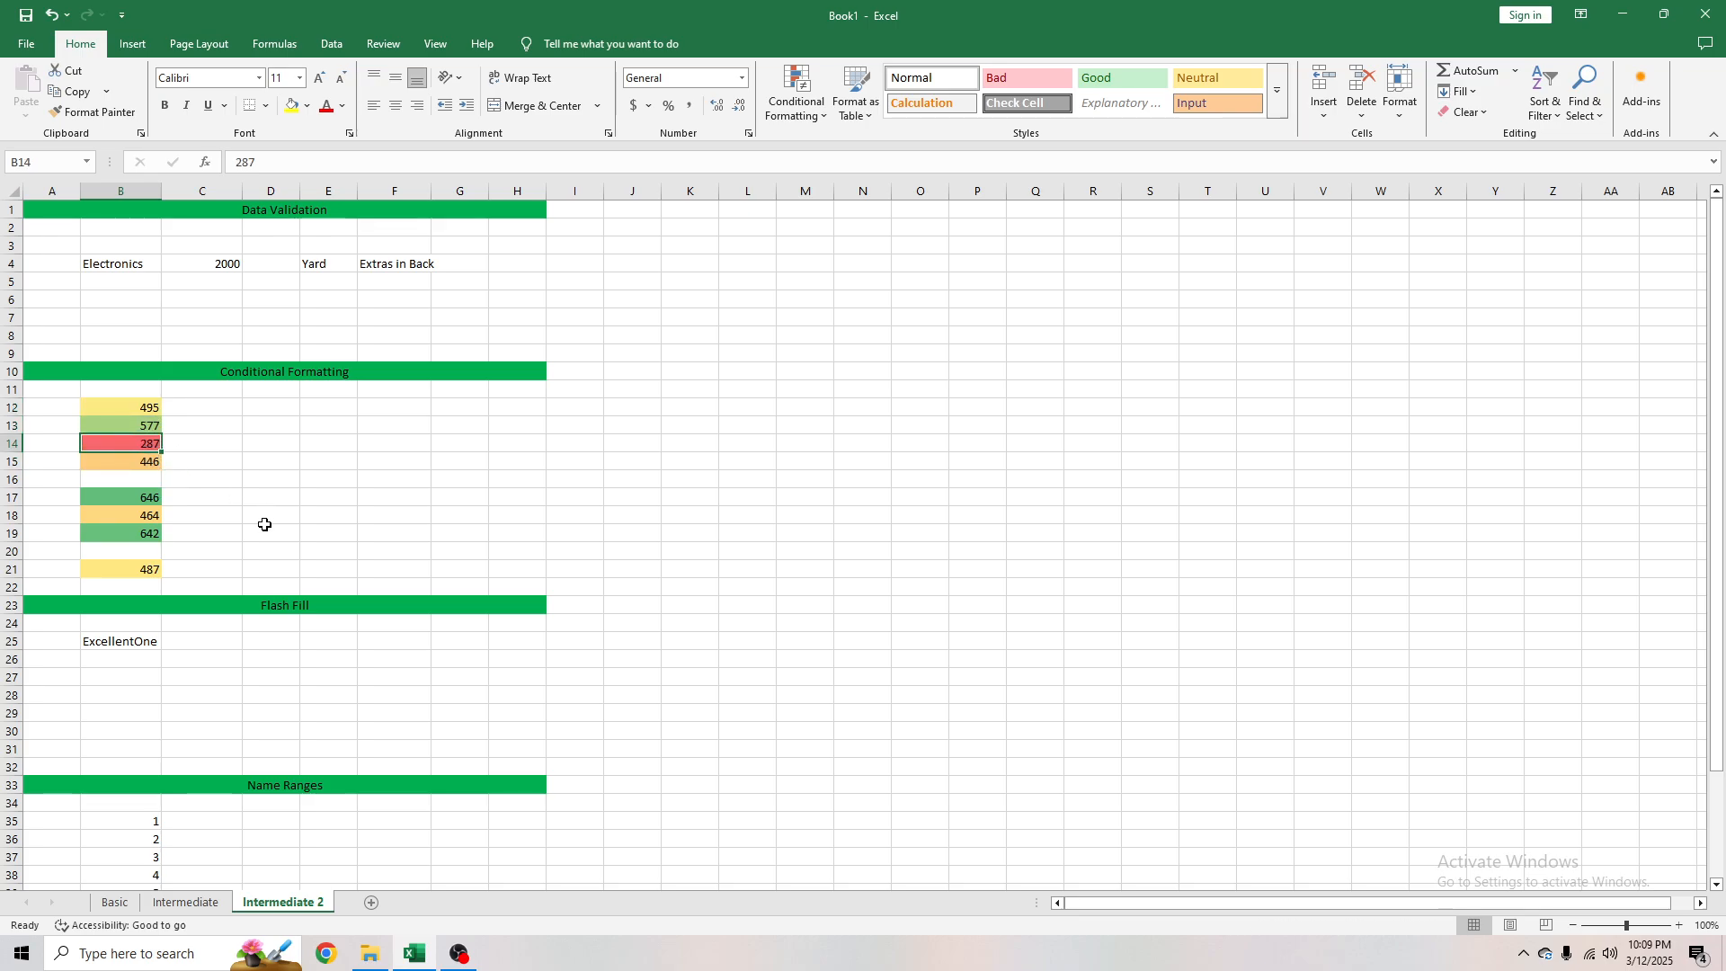
{"action": "key", "text": "Delete"}
{"action": "left_click", "coordinate": [136, 459]}
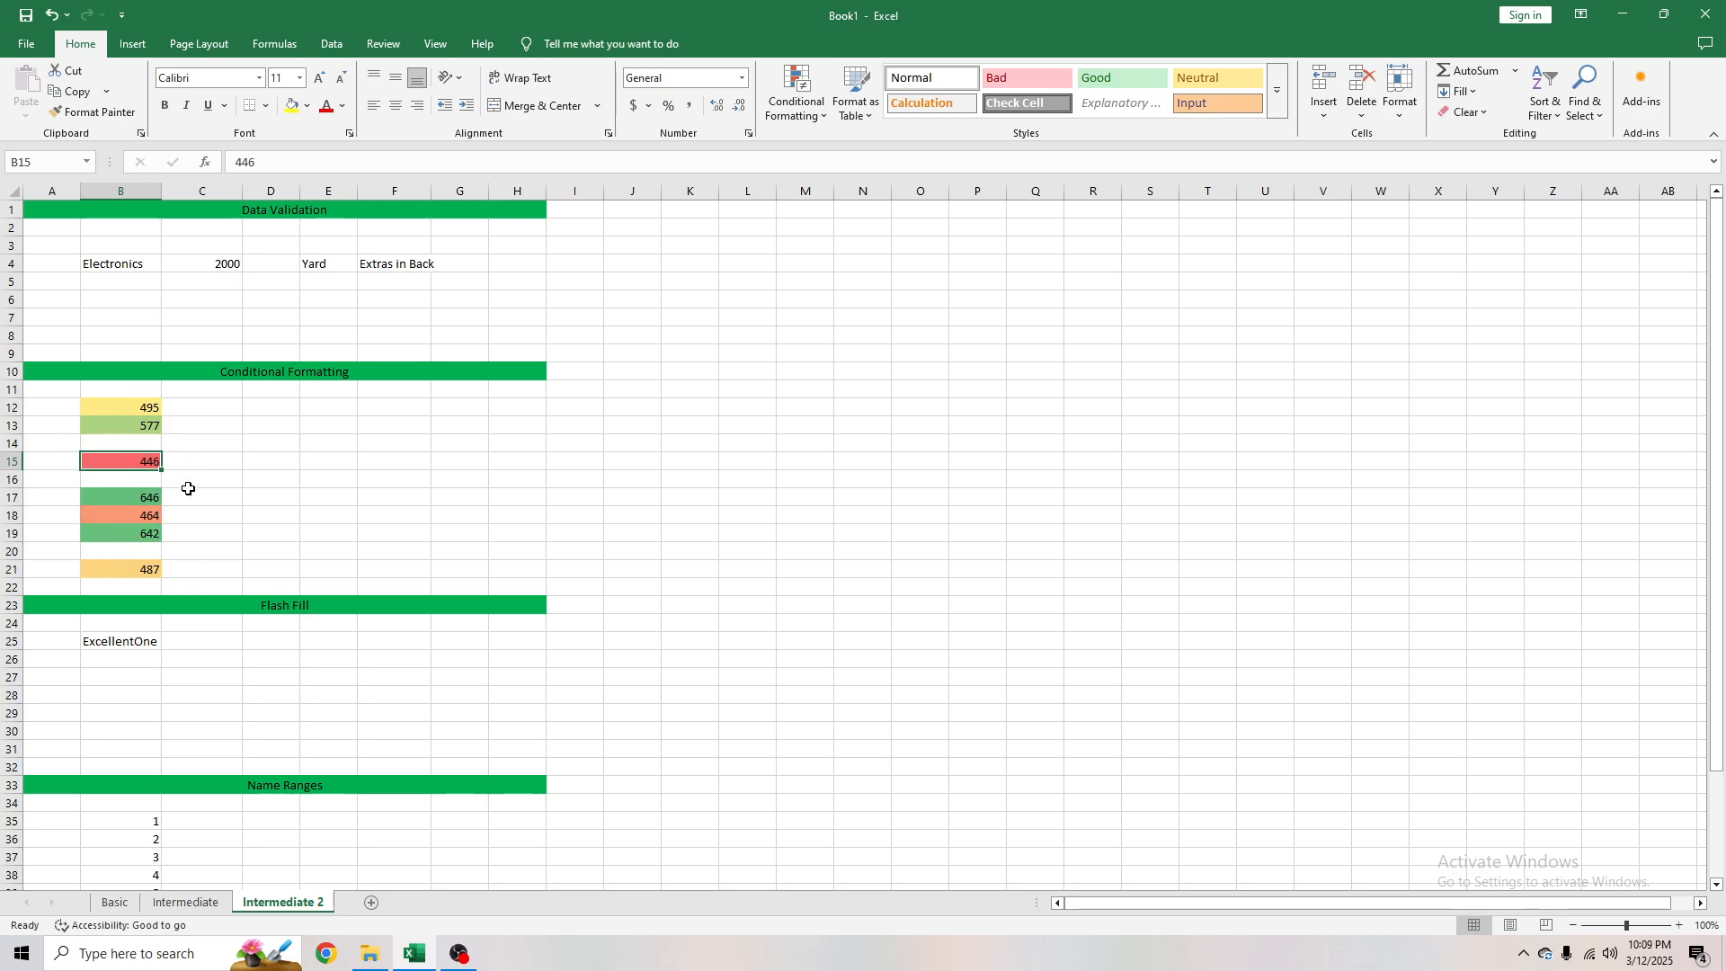
Undo the deletions in B14, B20 and B16 under Conditional Formatting
{"action": "key", "text": "ctrl+z"}
{"action": "key", "text": "ctrl+z"}
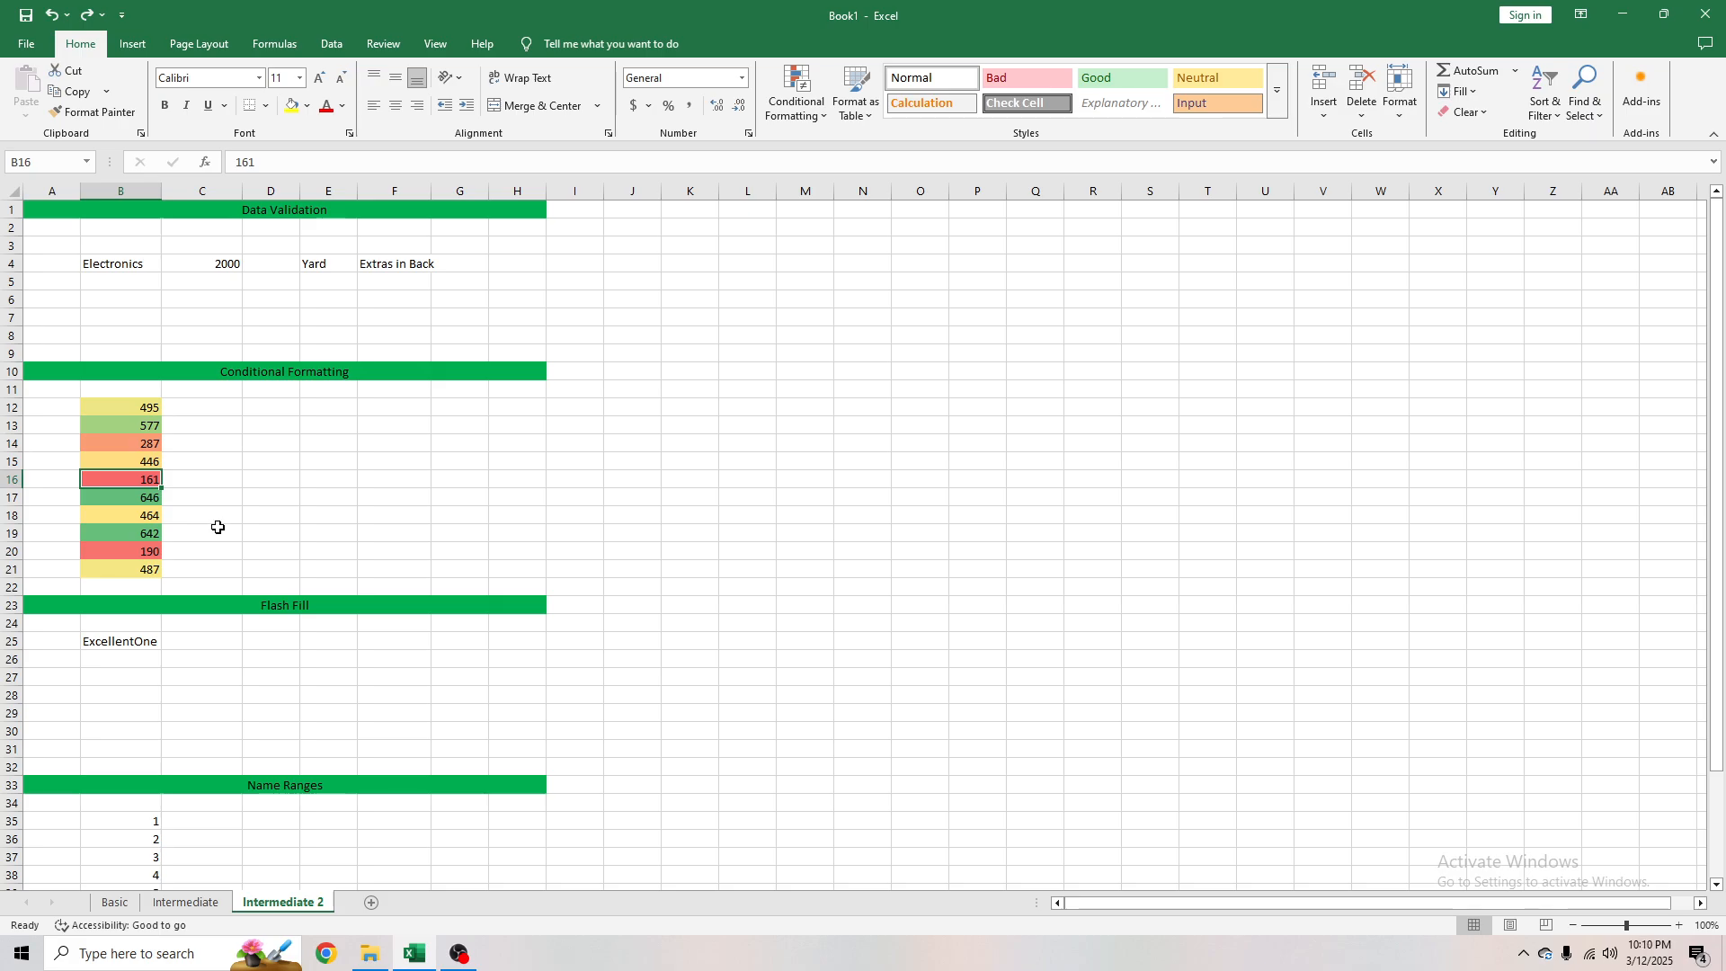
{"action": "left_click", "coordinate": [235, 409]}
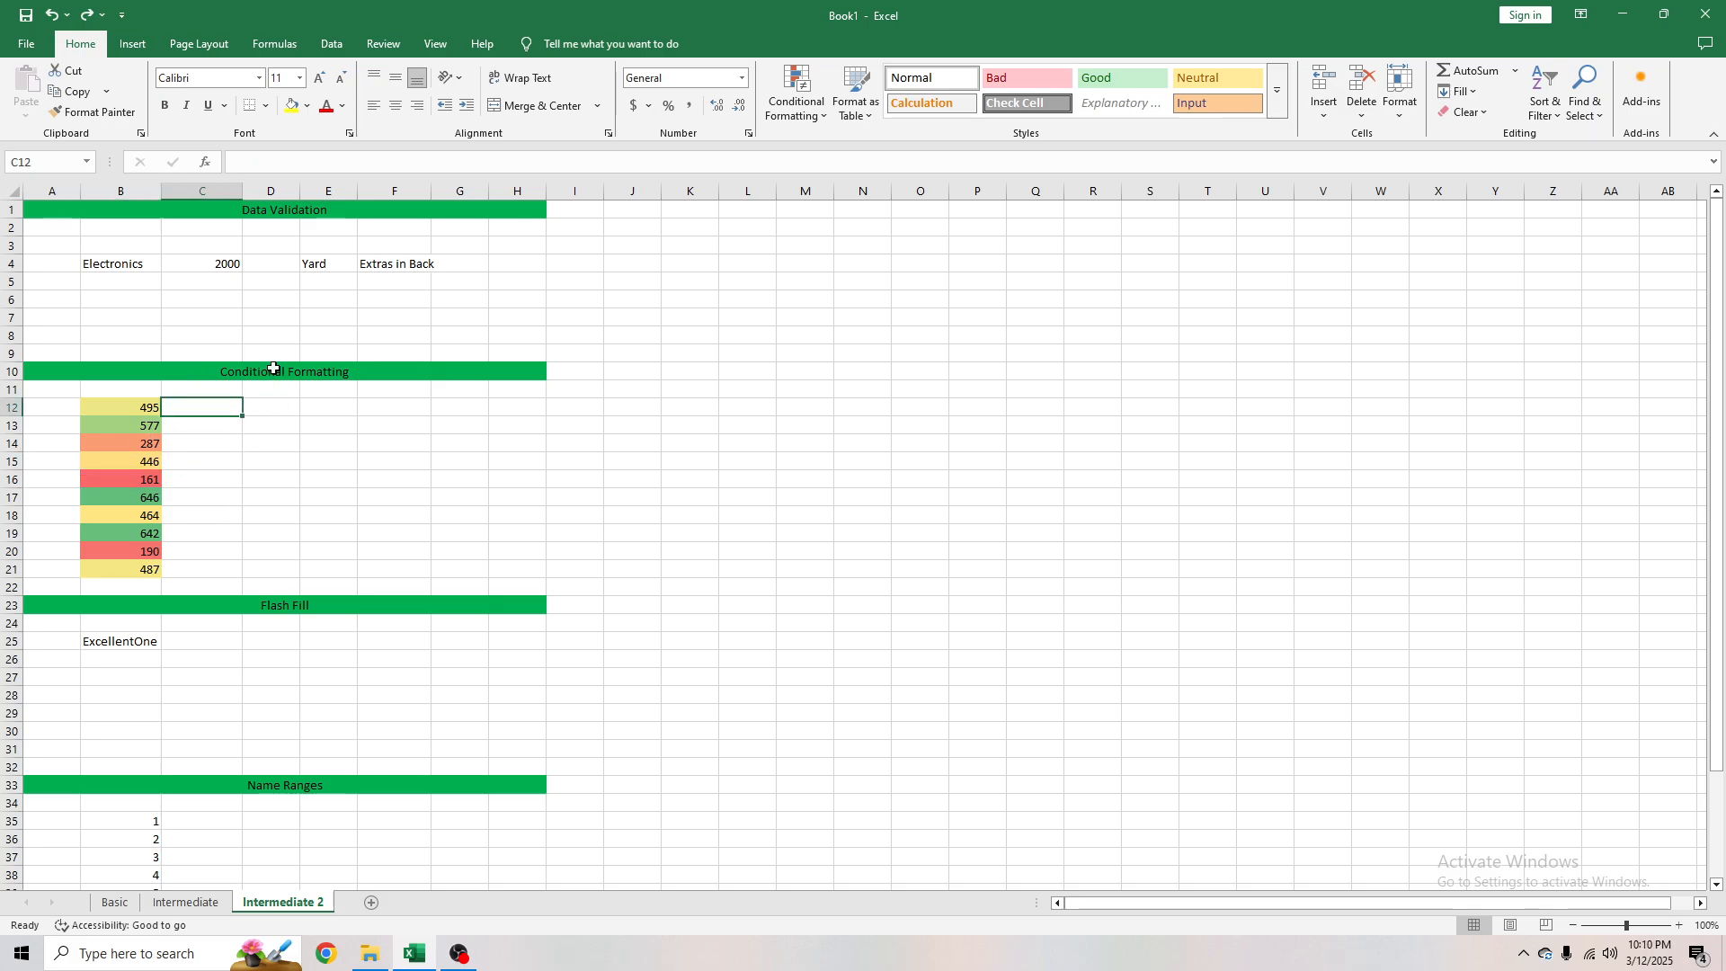
{"action": "left_click", "coordinate": [275, 369]}
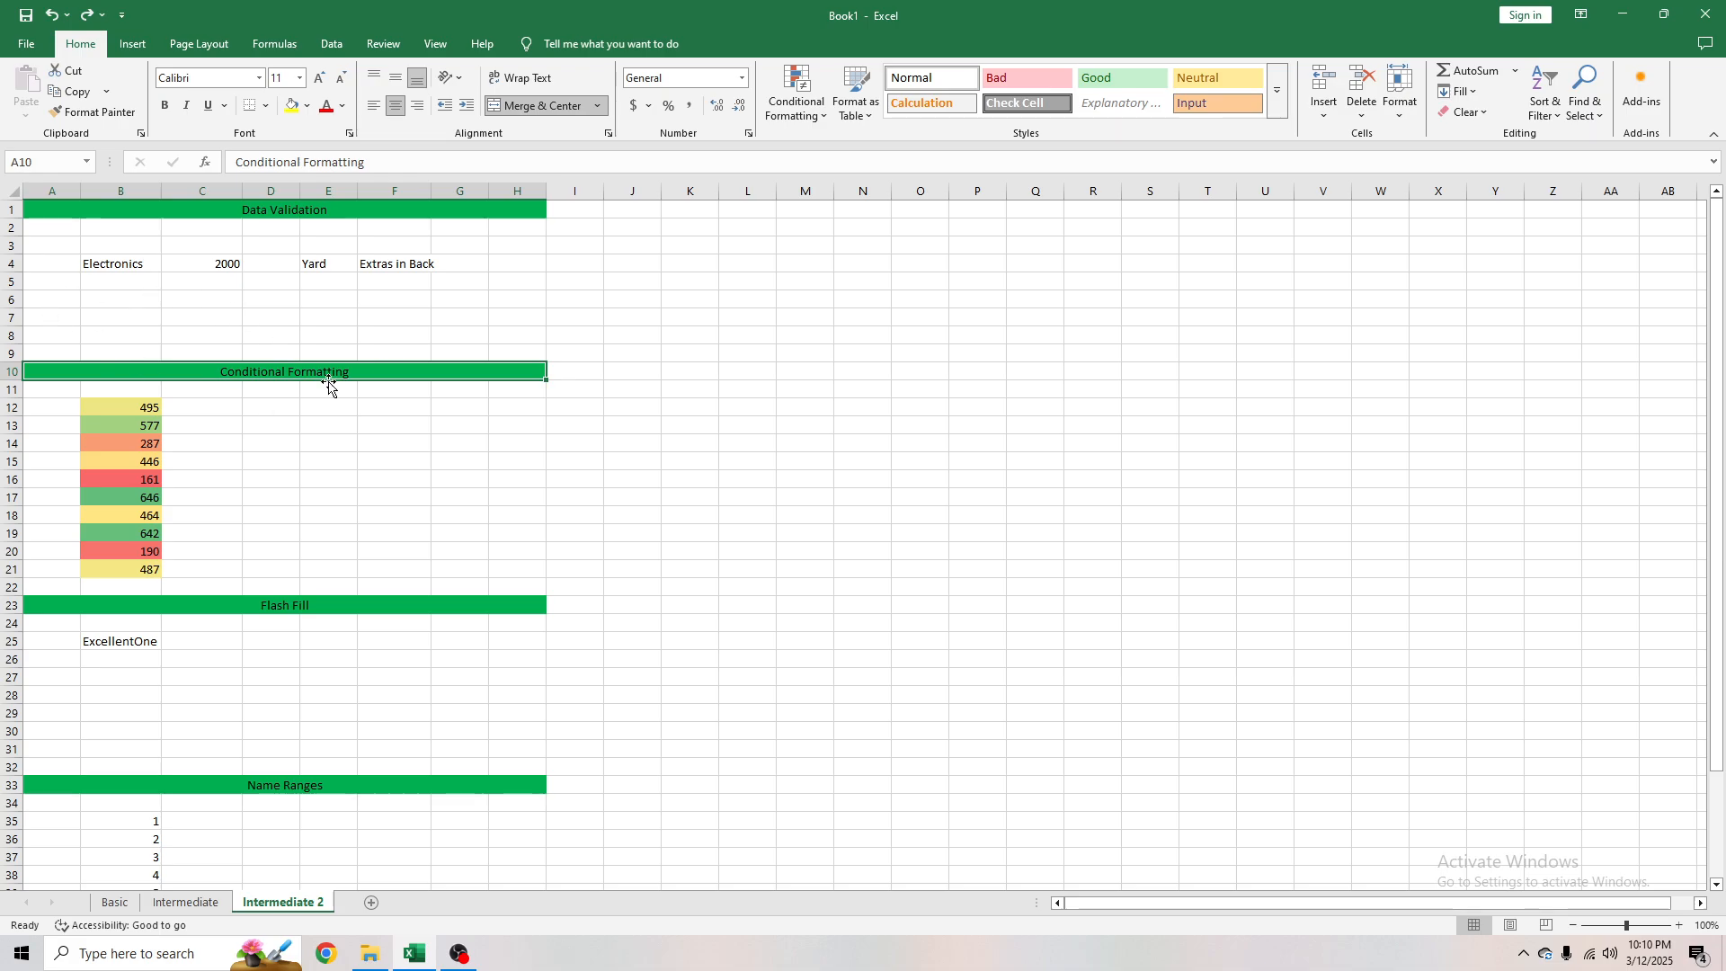
{"action": "left_click", "coordinate": [181, 420]}
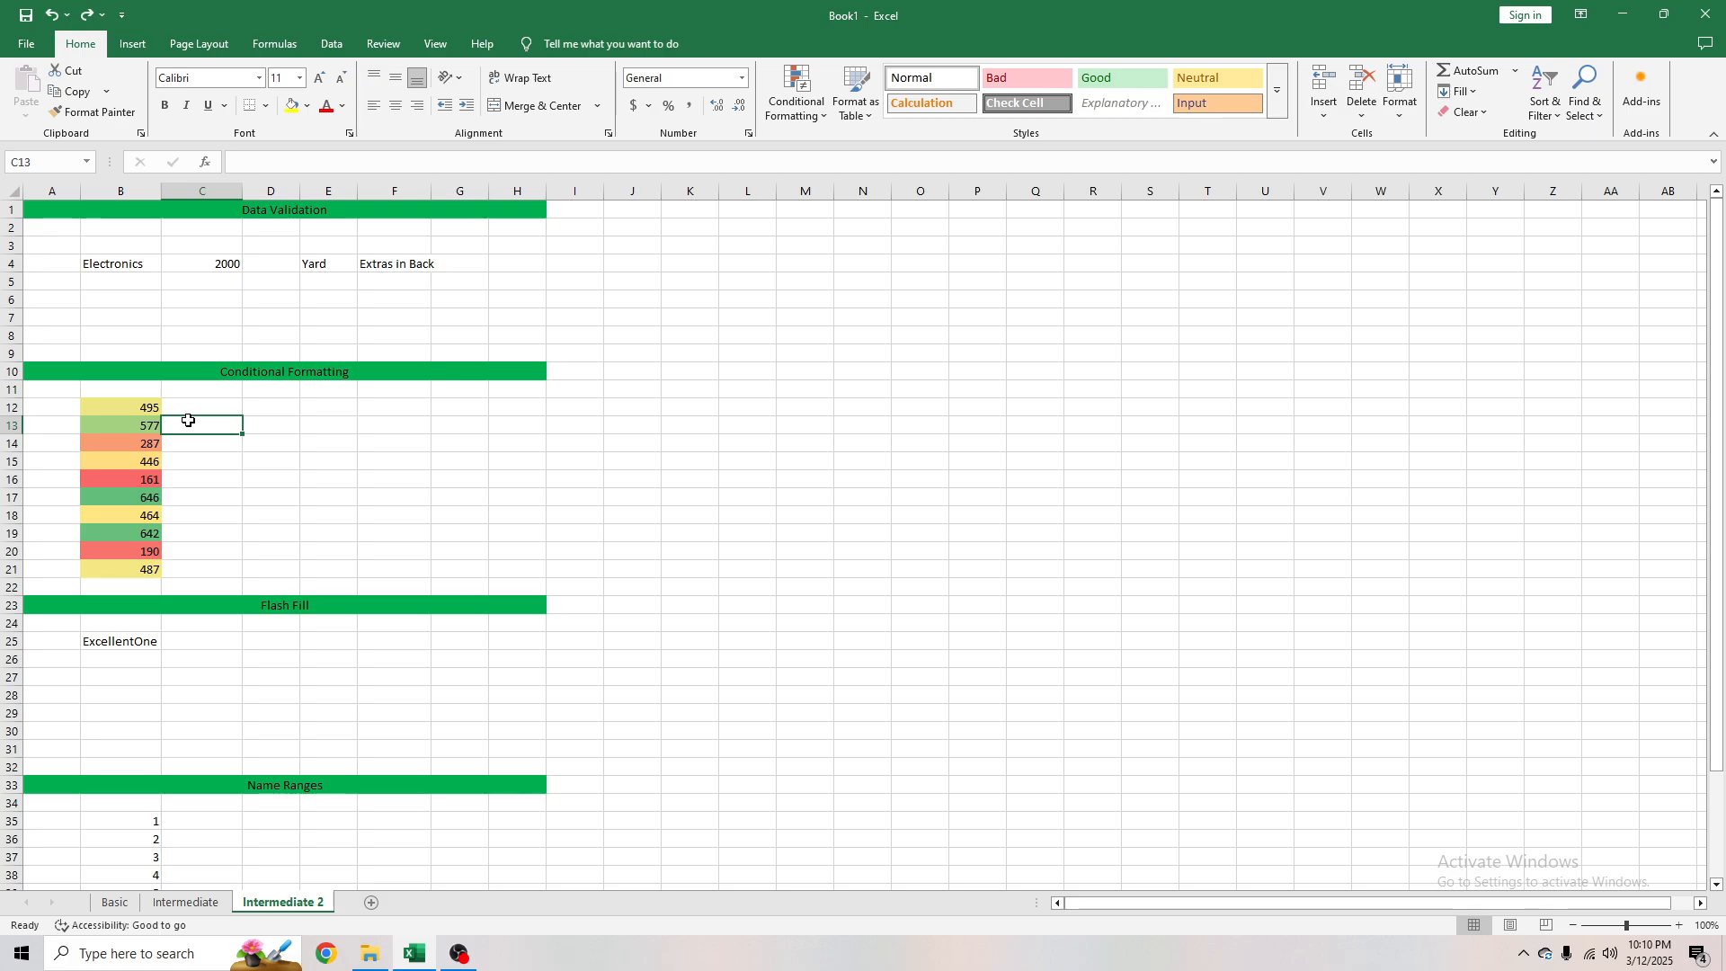
Enter ExcellentOne in C25 of the Flash Fill section, next to the sample text
{"action": "scroll", "coordinate": [180, 612], "scroll_direction": "down", "scroll_amount": 2}
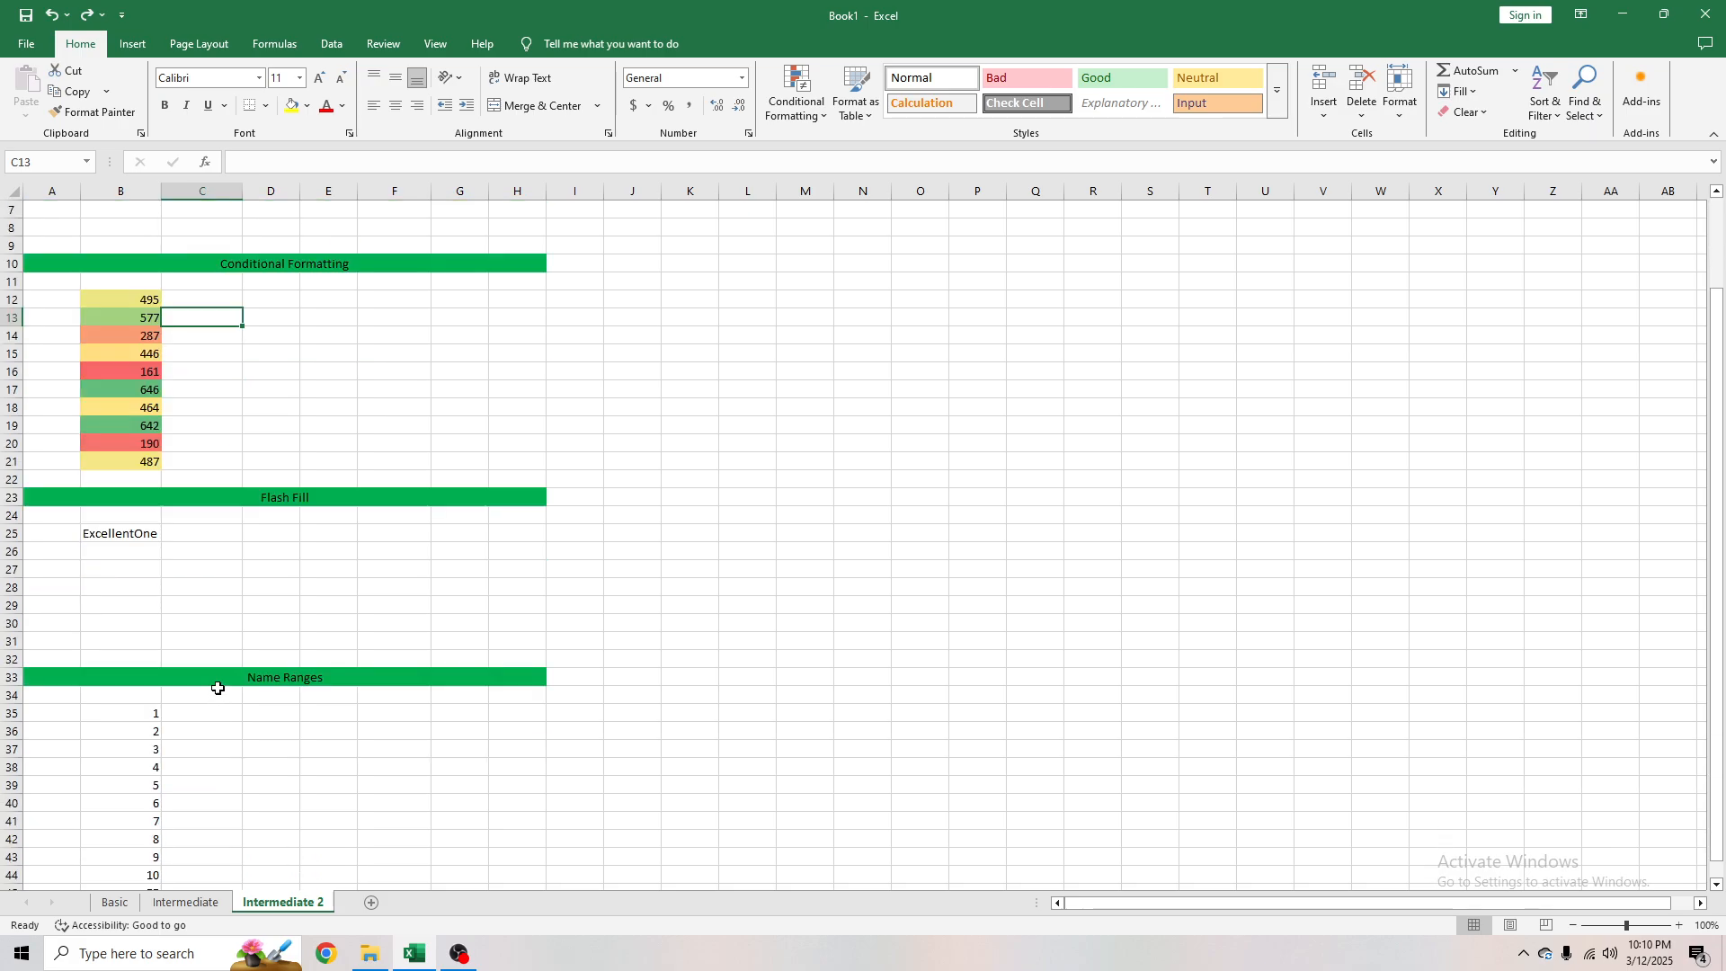
{"action": "left_click", "coordinate": [220, 537]}
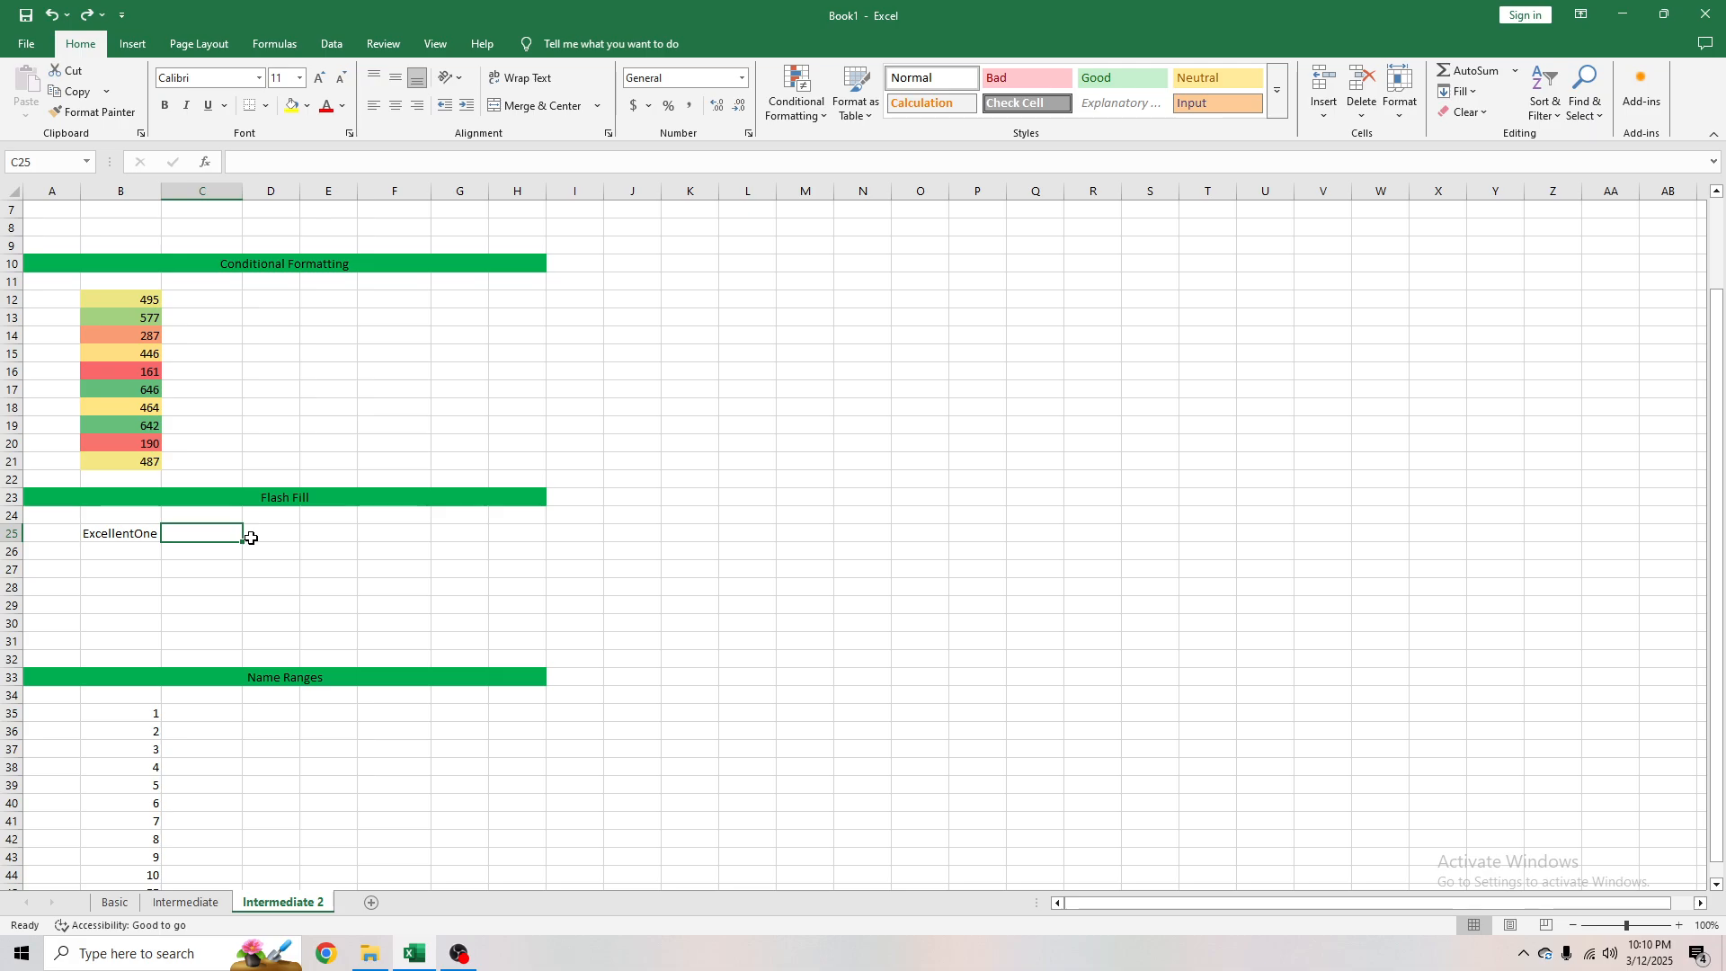
{"action": "type", "text": "Excellent"}
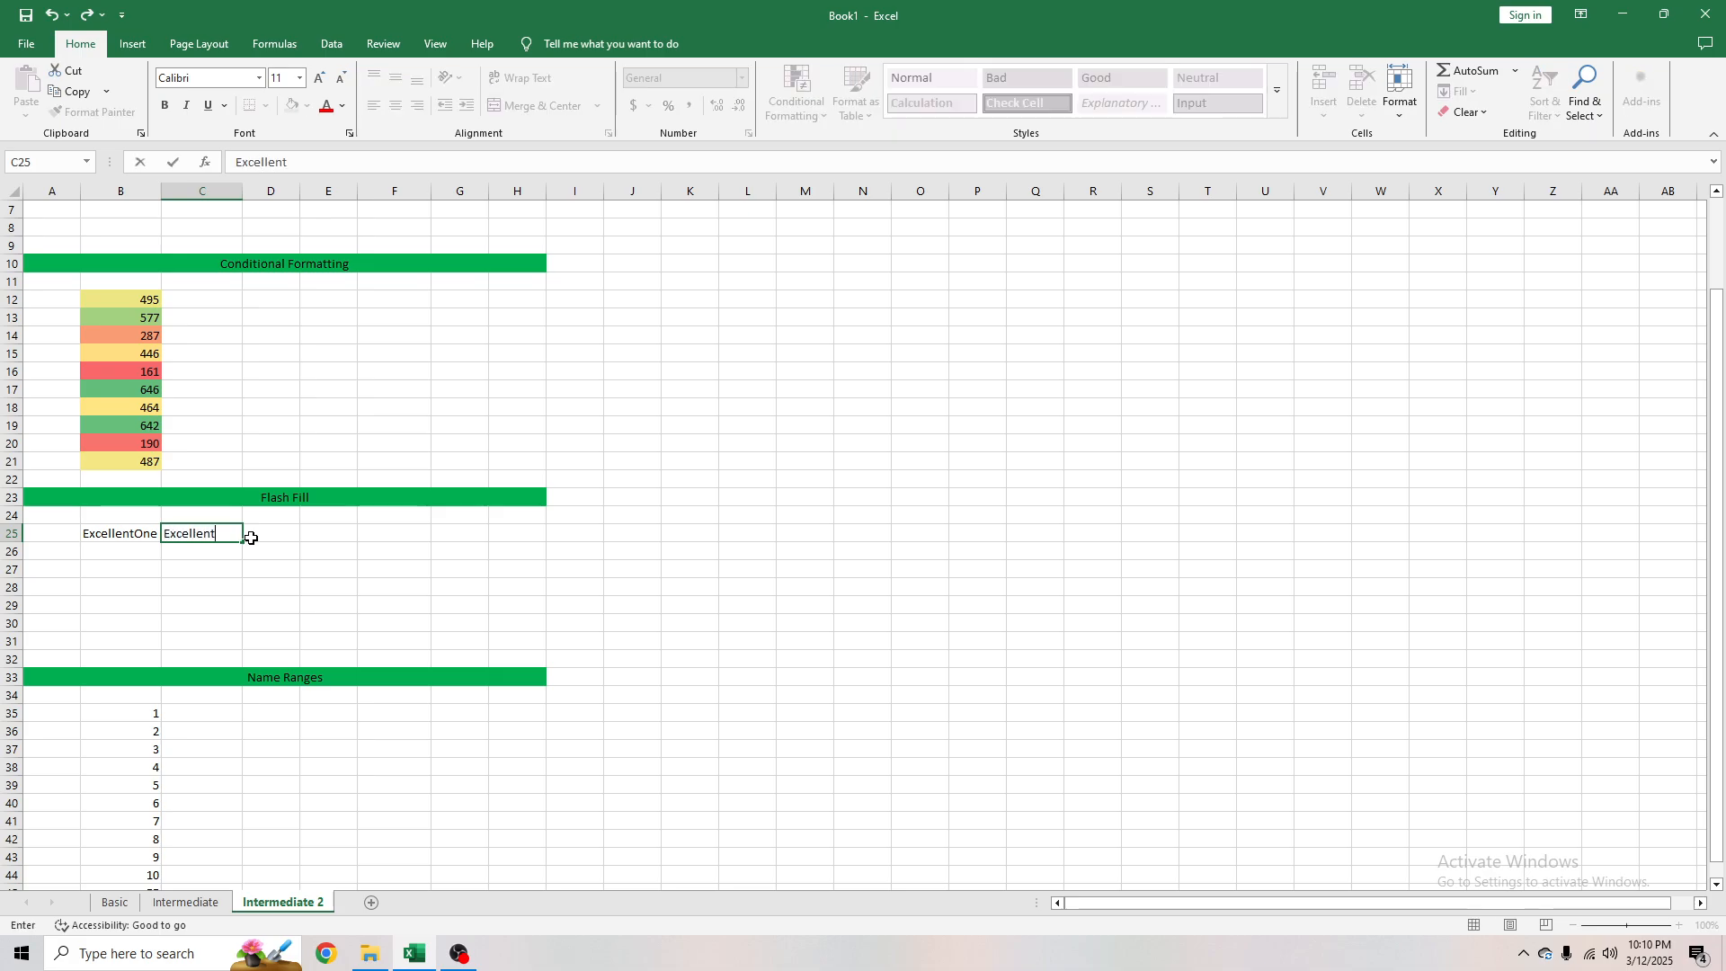
{"action": "type", "text": "One"}
{"action": "key", "text": "Return"}
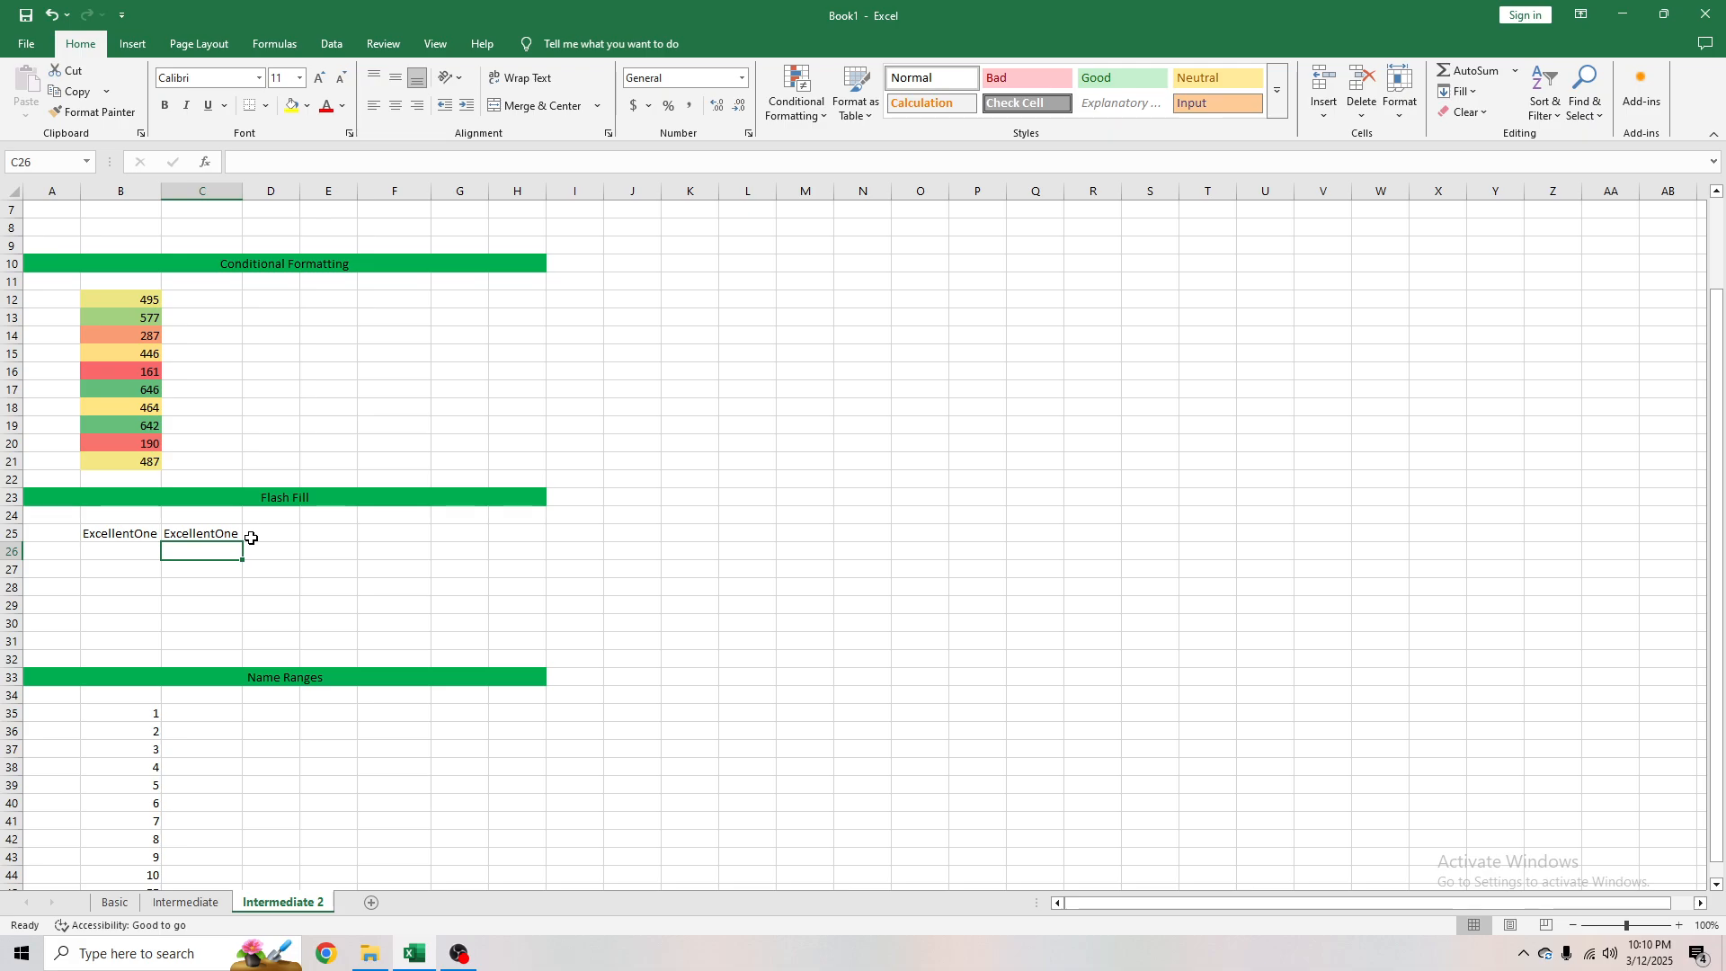
Fill C26 with ExcellentOne by accepting the autocomplete suggestion based on the cell above
{"action": "left_click_drag", "start_coordinate": [135, 533], "coordinate": [186, 536]}
{"action": "left_click", "coordinate": [205, 555]}
{"action": "type", "text": "ExcellentOne"}
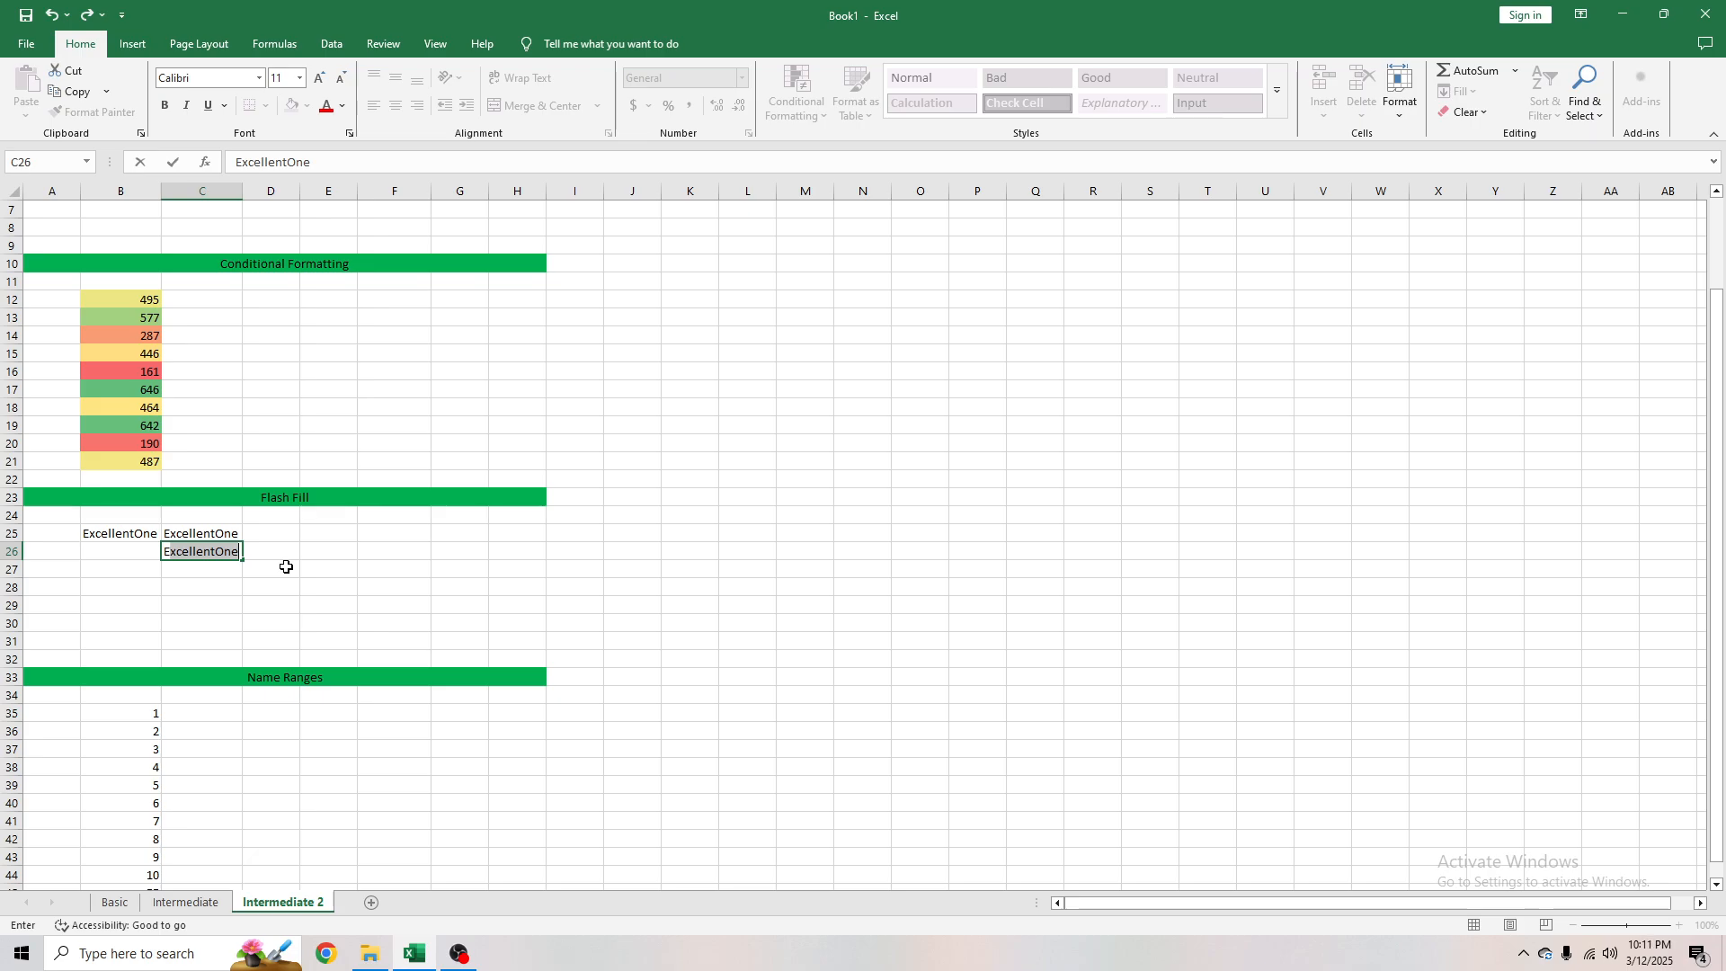
{"action": "key", "text": "Return"}
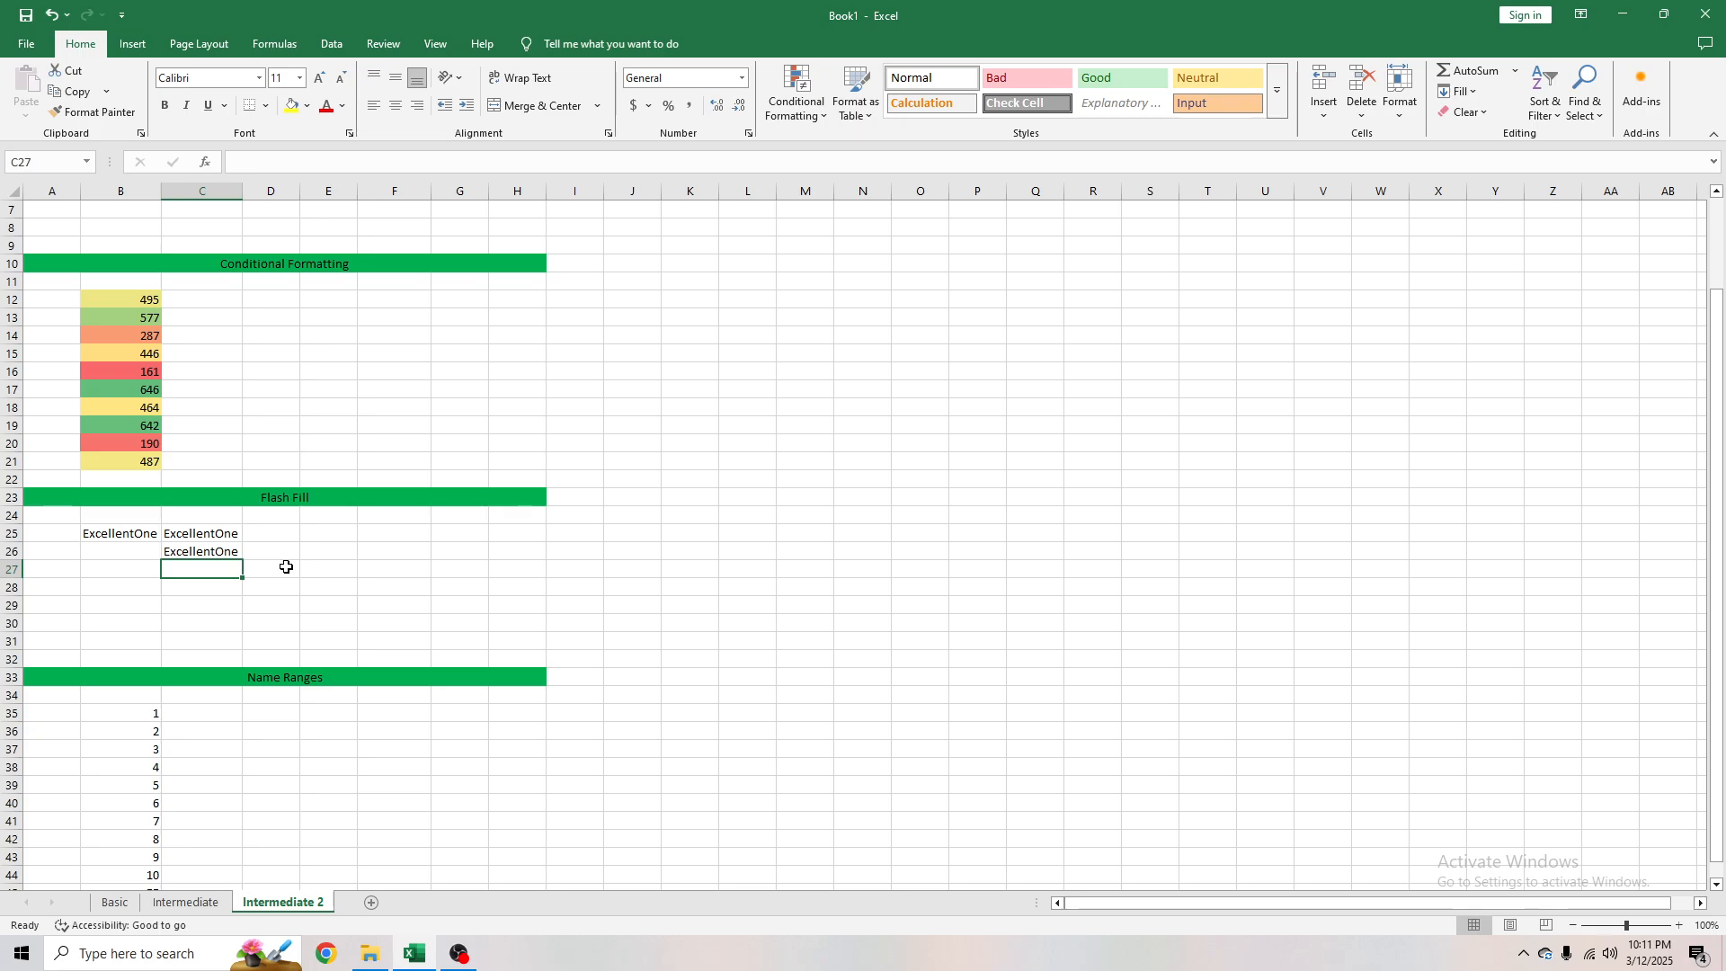
Reject the autocomplete suggestion in C26 and enter ExcellentOne in full instead
{"action": "key", "text": "ctrl+z"}
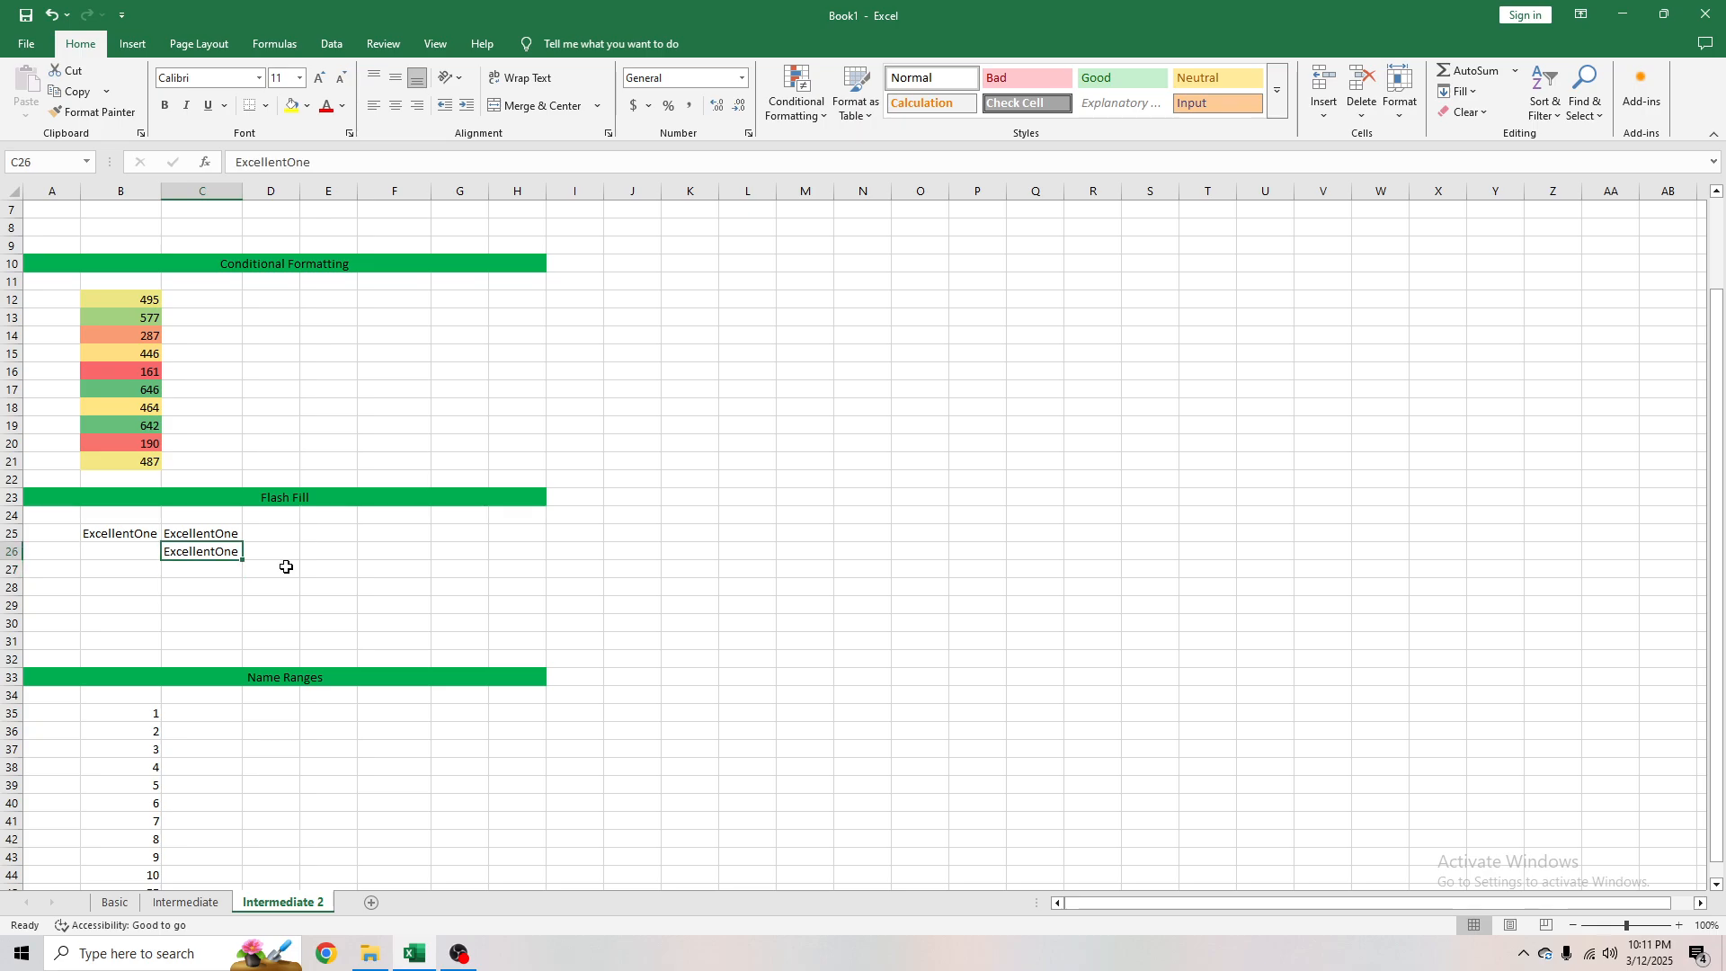
{"action": "type", "text": "E"}
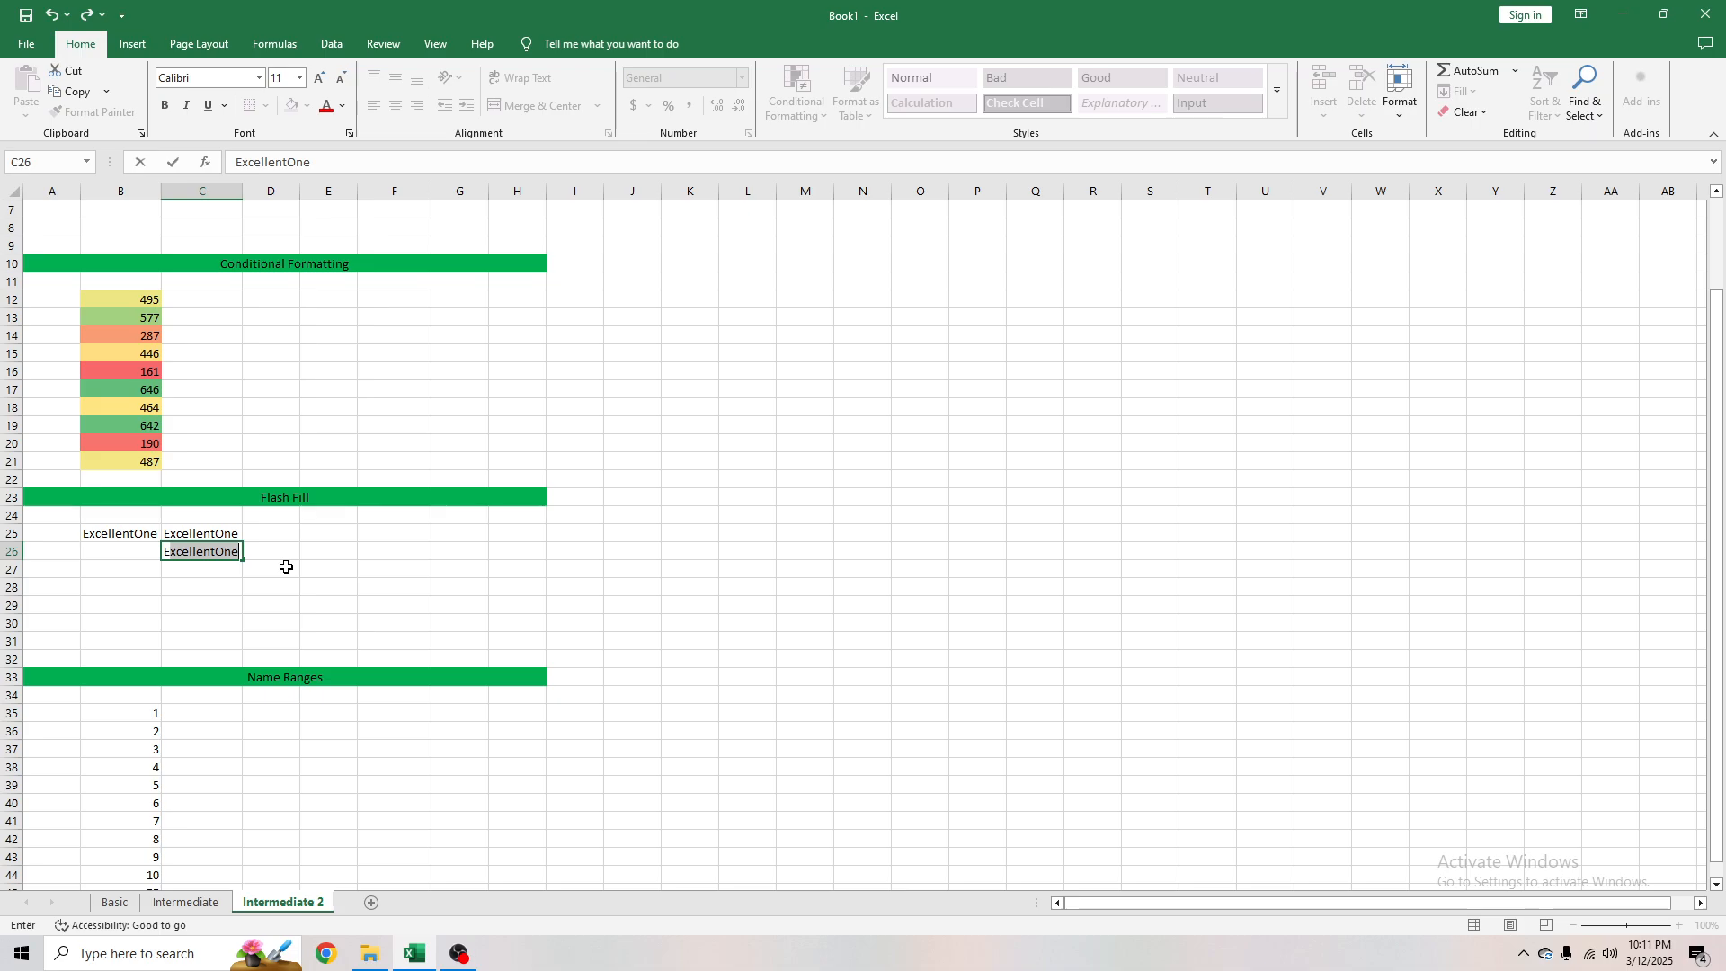
{"action": "key", "text": "BackSpace"}
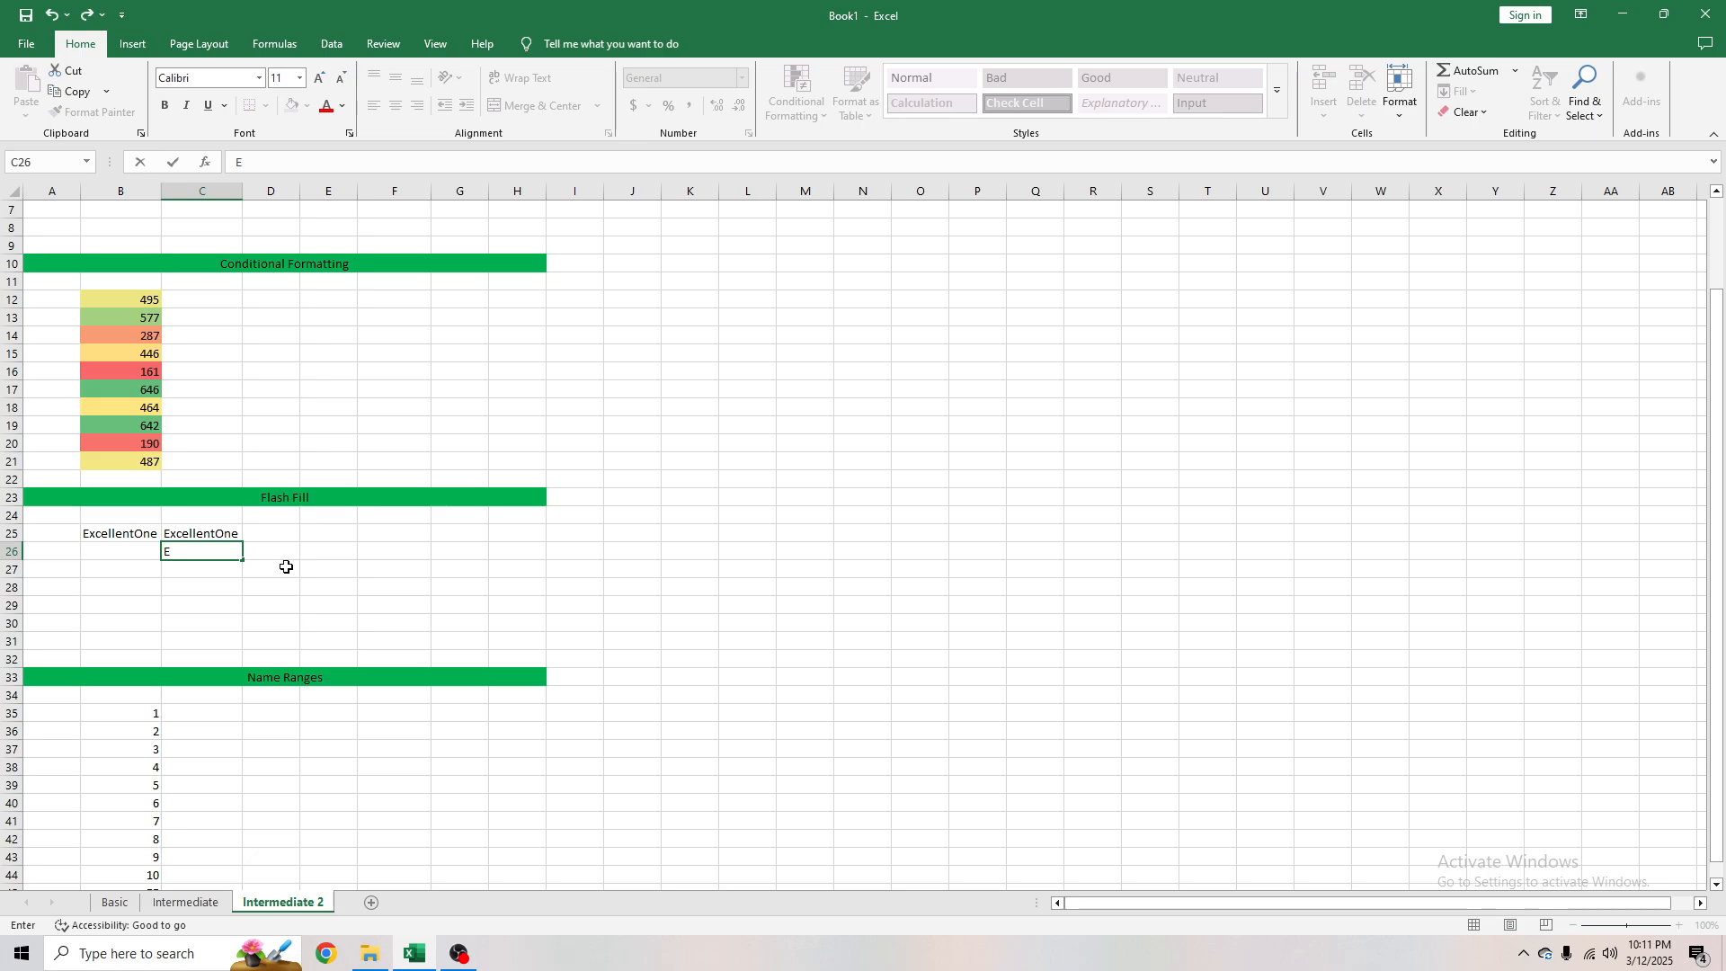
{"action": "type", "text": "xcellentOne"}
{"action": "key", "text": "Return"}
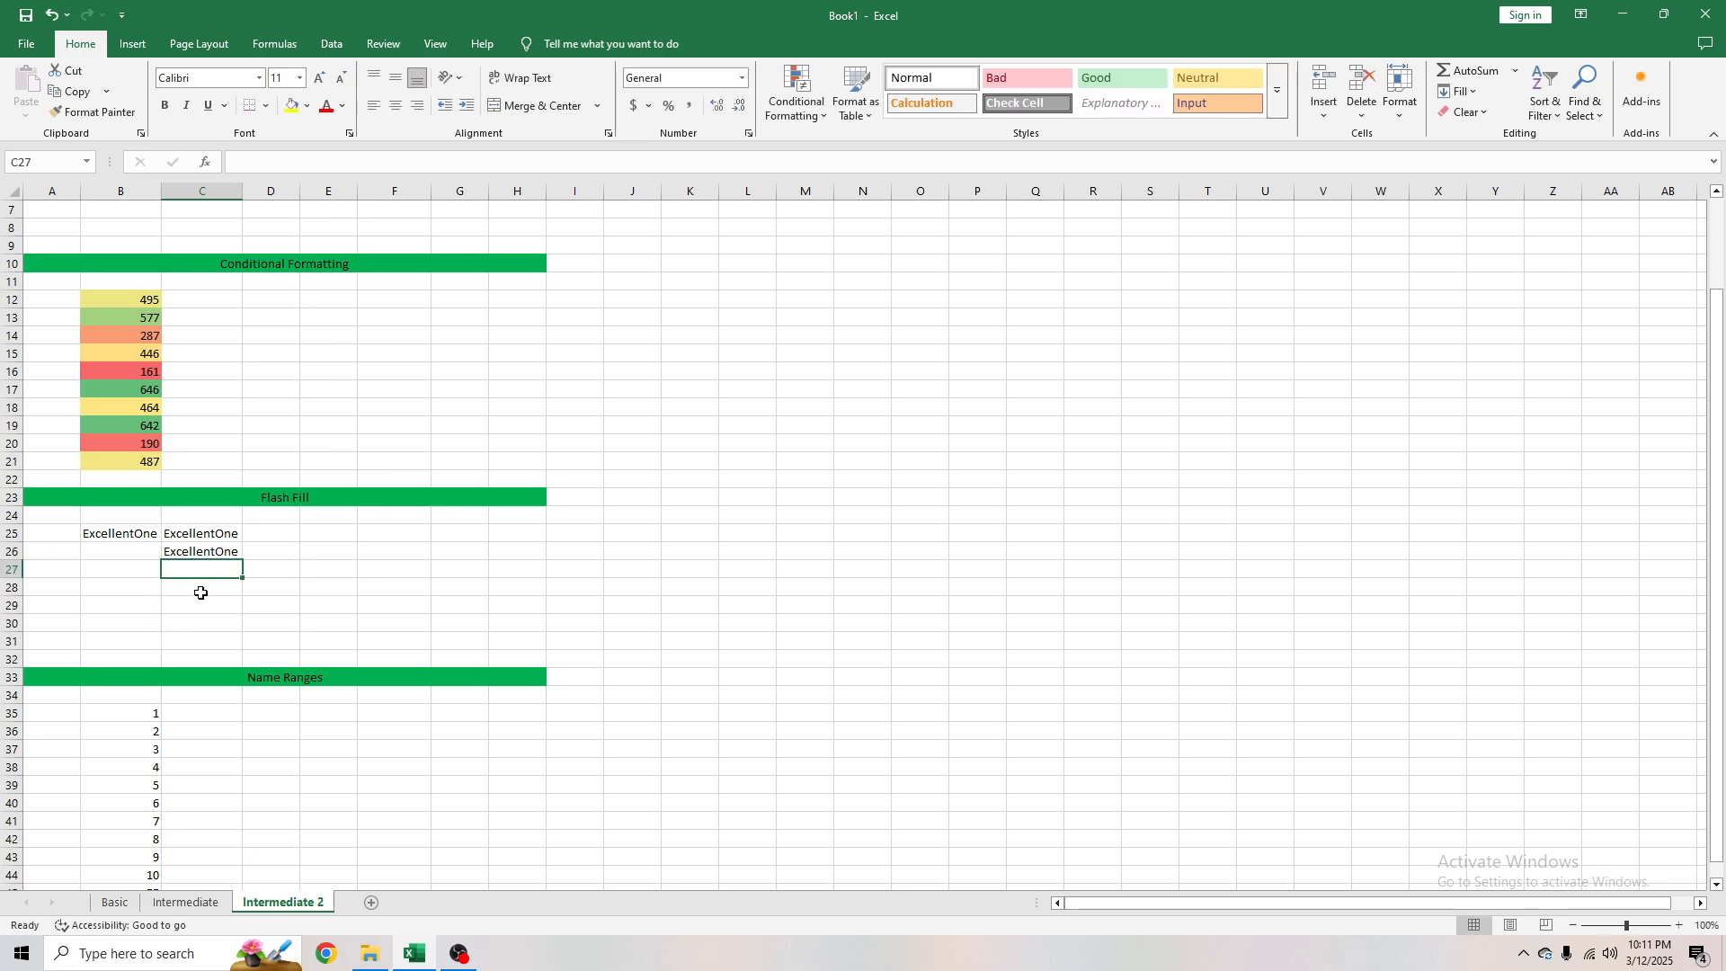
Select C26 and view the Name Ranges section with its number list below Flash Fill
{"action": "left_click", "coordinate": [190, 552]}
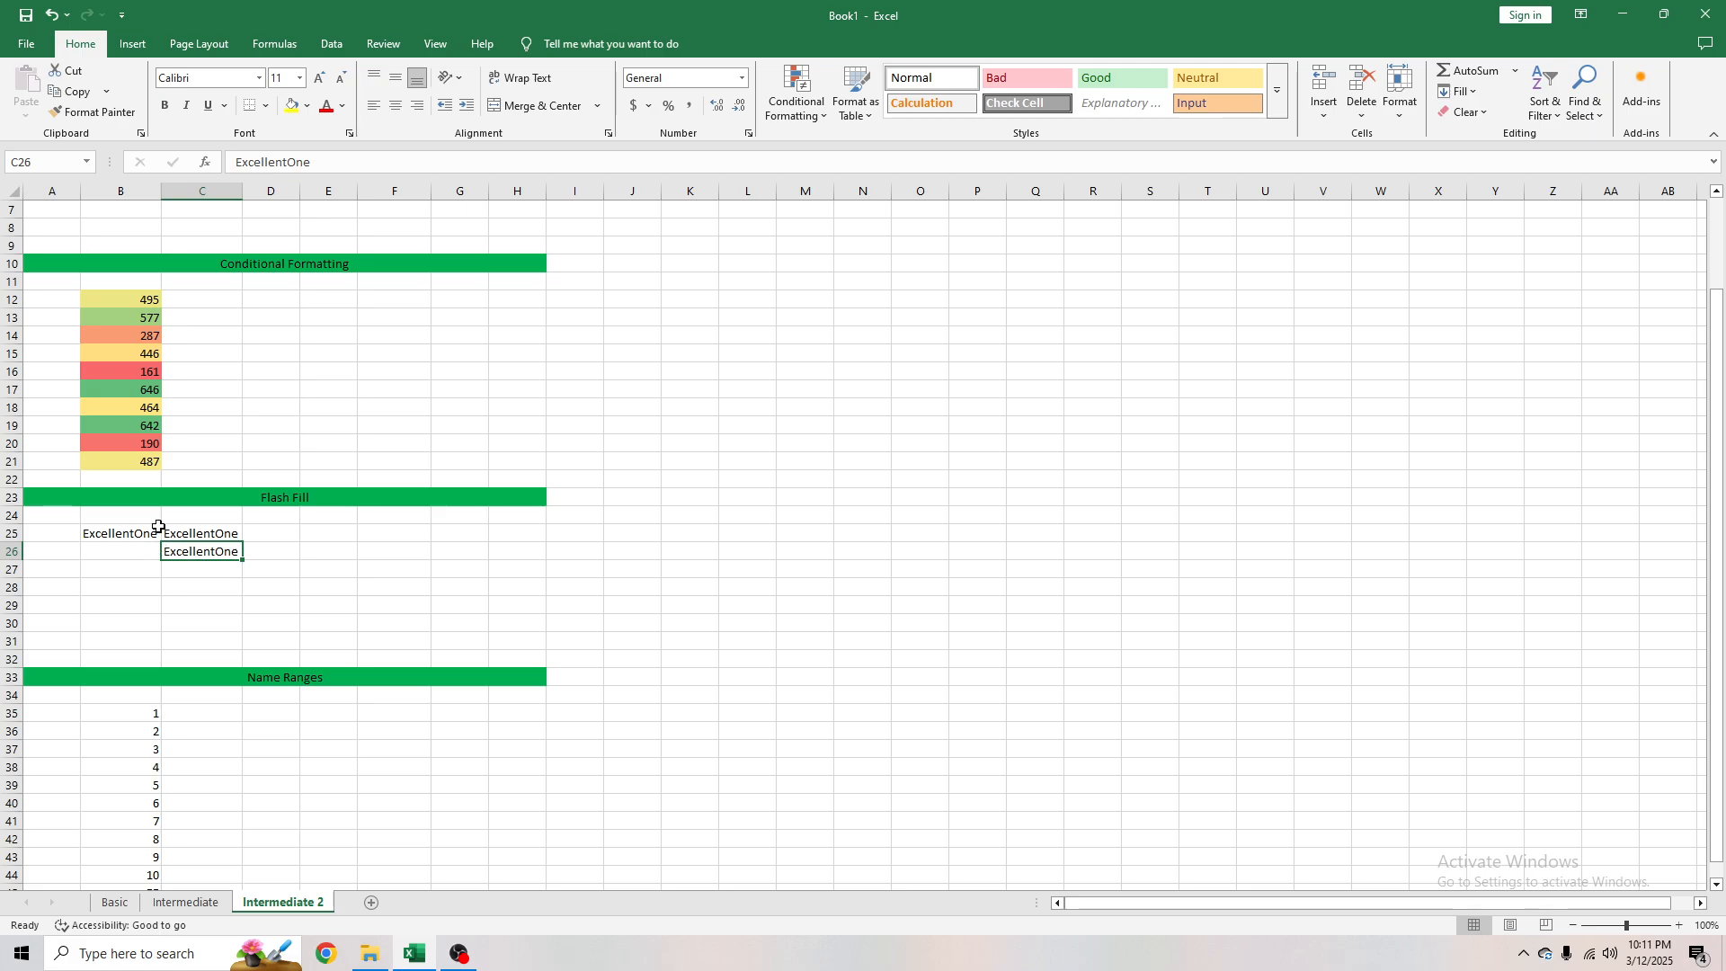
{"action": "scroll", "coordinate": [208, 553], "scroll_direction": "down", "scroll_amount": 7}
{"action": "scroll", "coordinate": [347, 477], "scroll_direction": "up", "scroll_amount": 3}
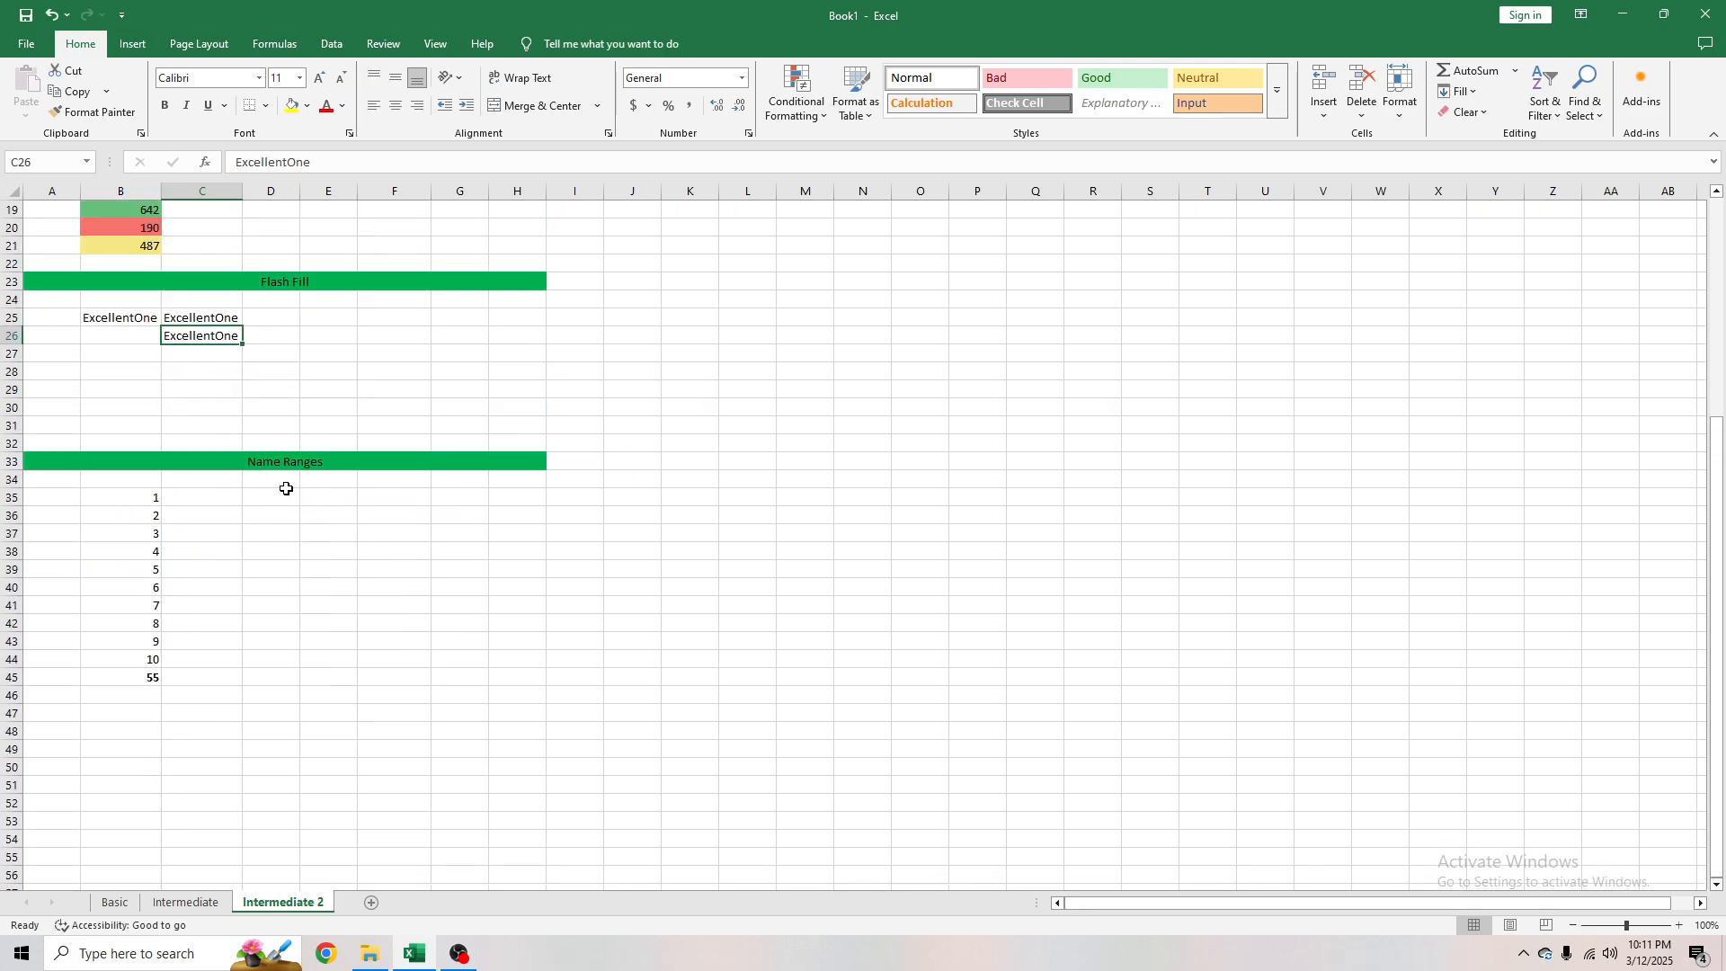
Examine the list of numbers 1 to 10 in B35:B44 under the Name Ranges heading
{"action": "left_click", "coordinate": [286, 491]}
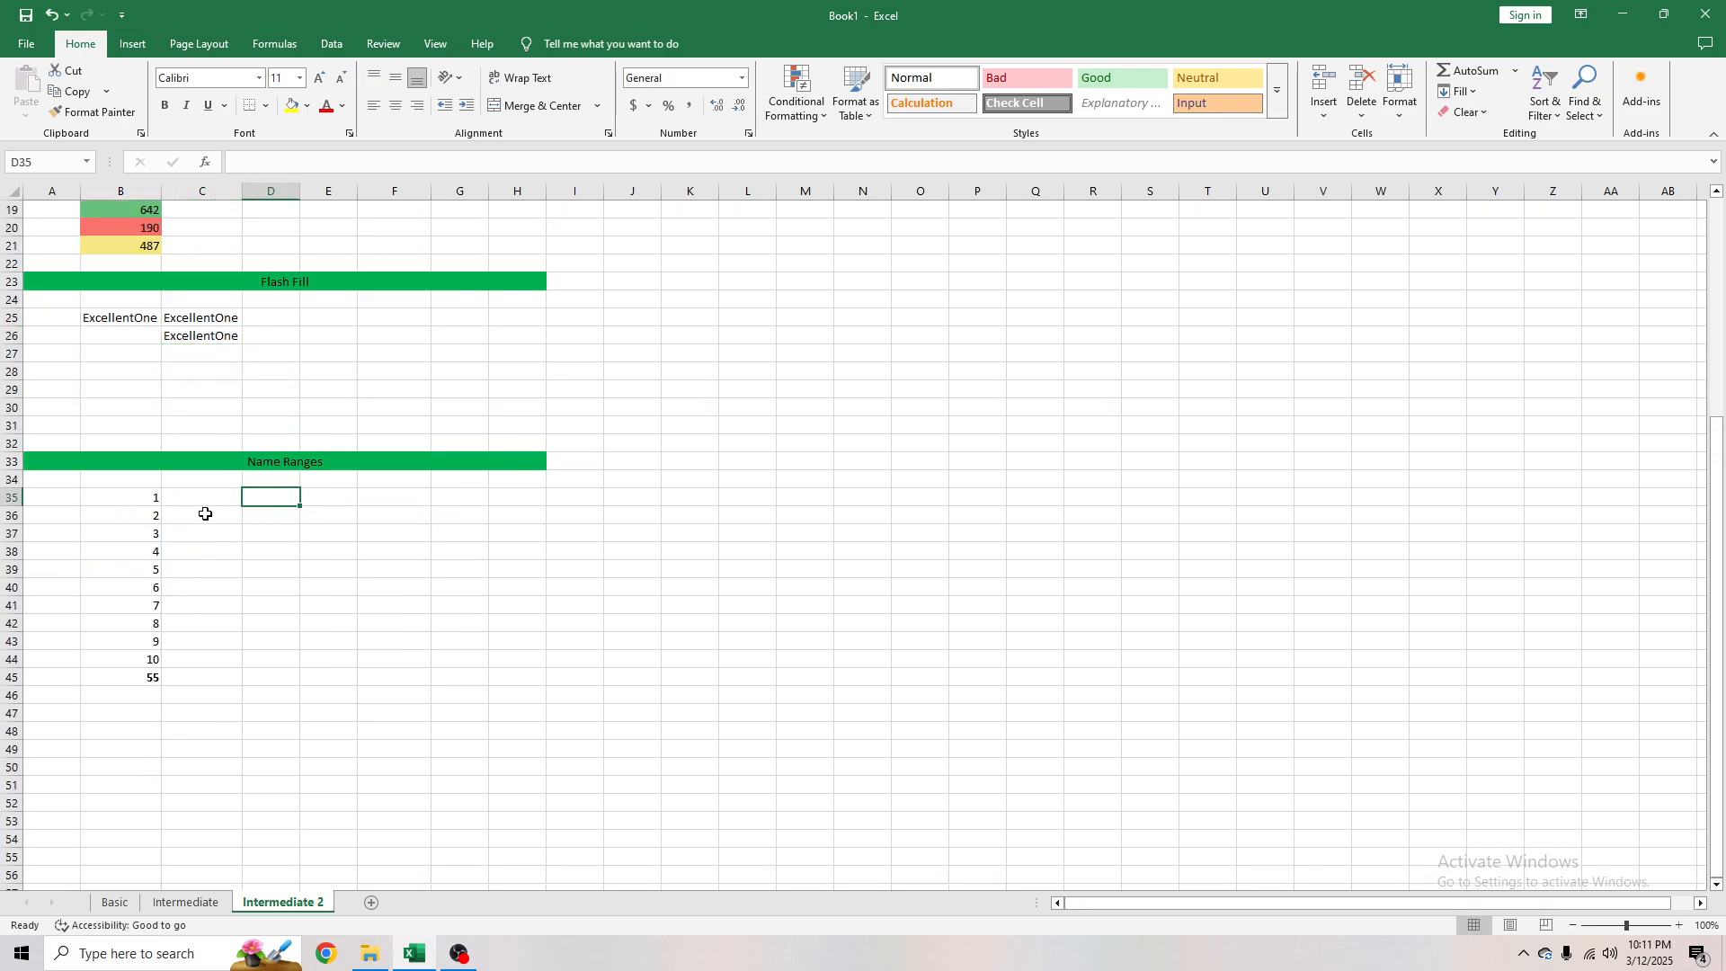
{"action": "left_click", "coordinate": [275, 468]}
{"action": "scroll", "coordinate": [270, 524], "scroll_direction": "down", "scroll_amount": 3}
{"action": "left_click", "coordinate": [226, 355]}
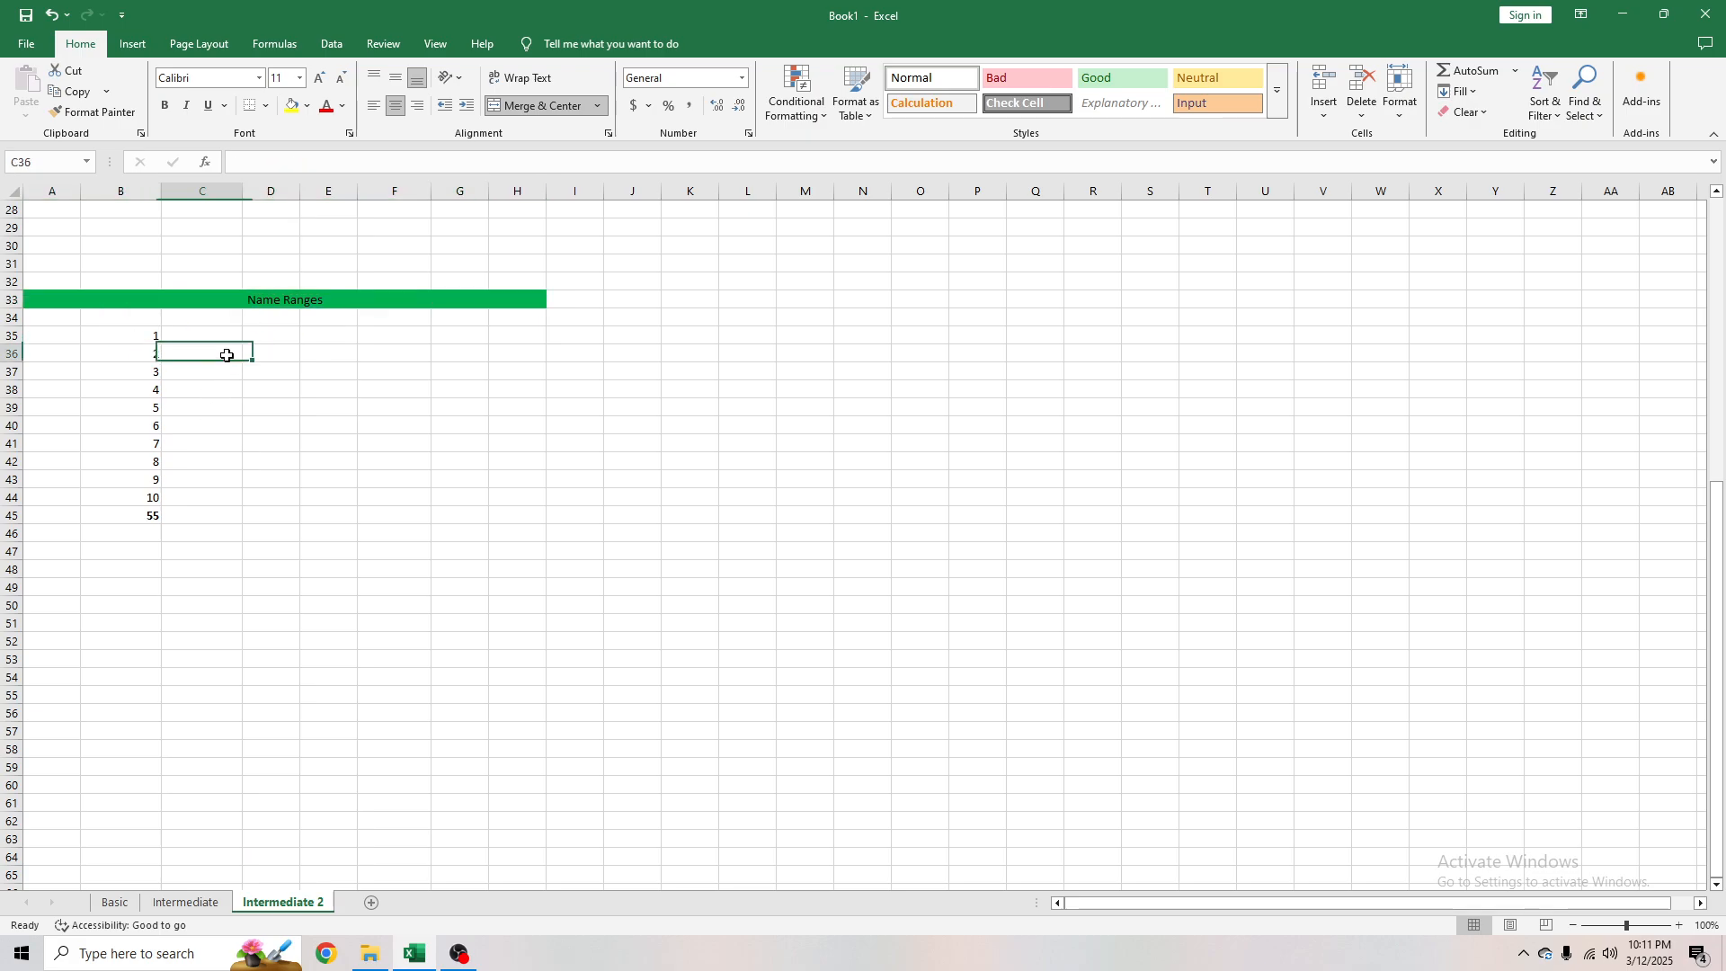
{"action": "left_click_drag", "start_coordinate": [152, 337], "coordinate": [147, 497]}
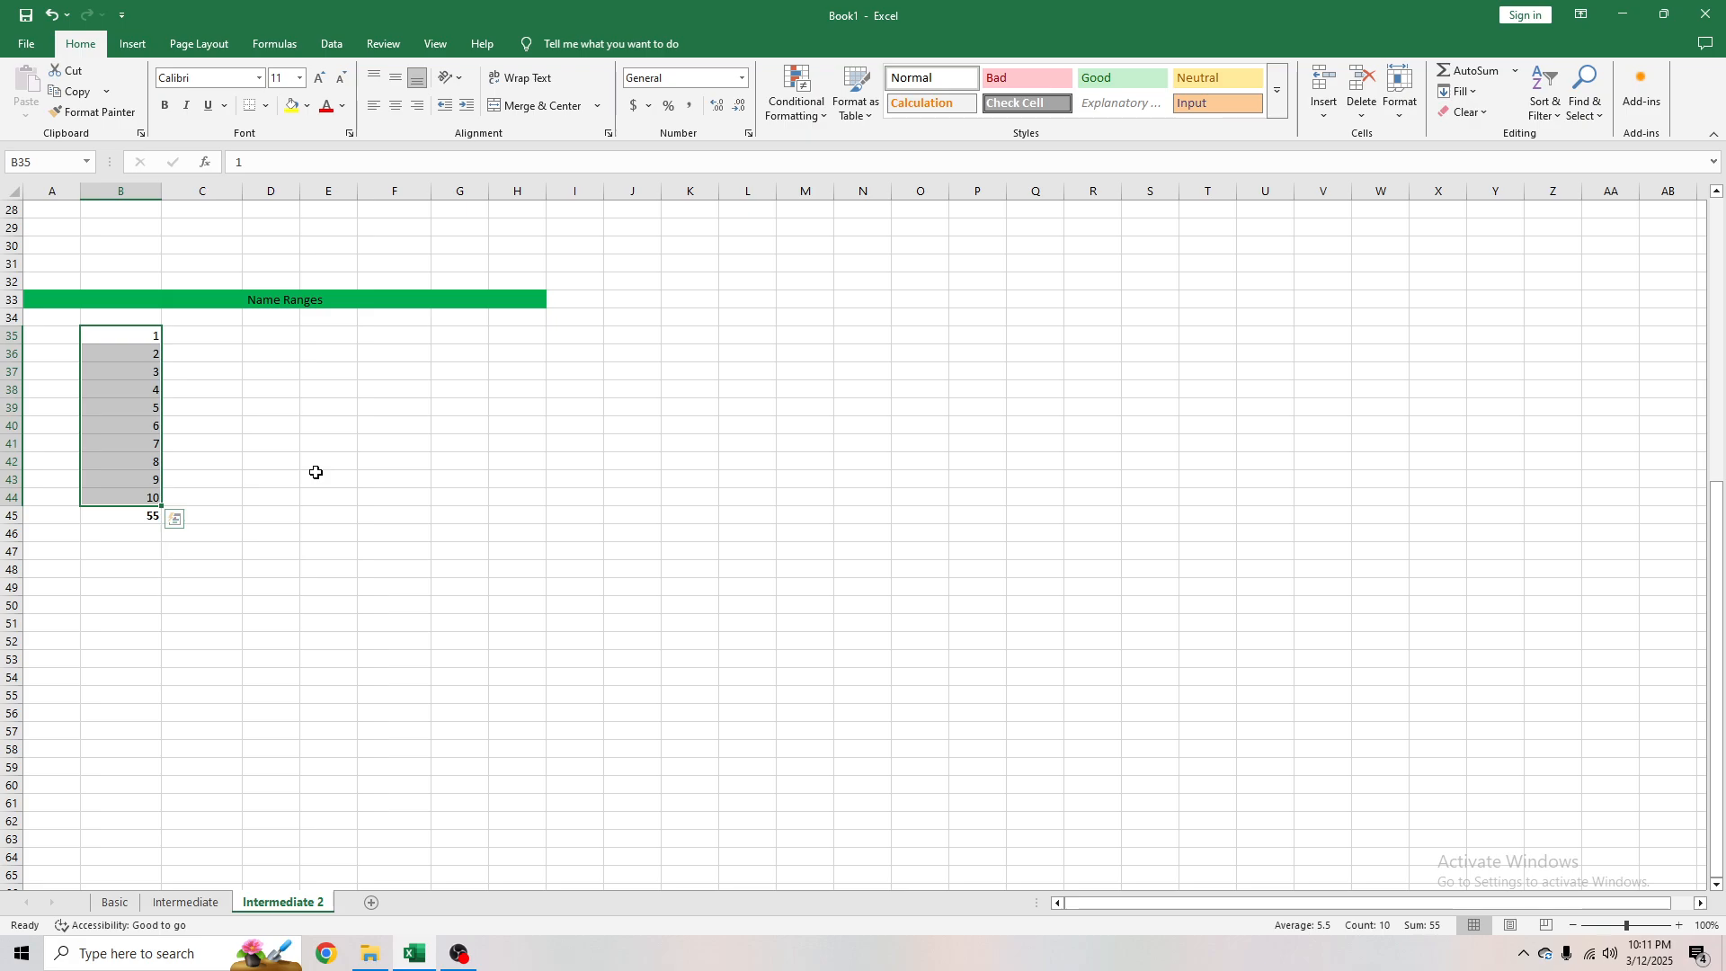
{"action": "left_click", "coordinate": [154, 500]}
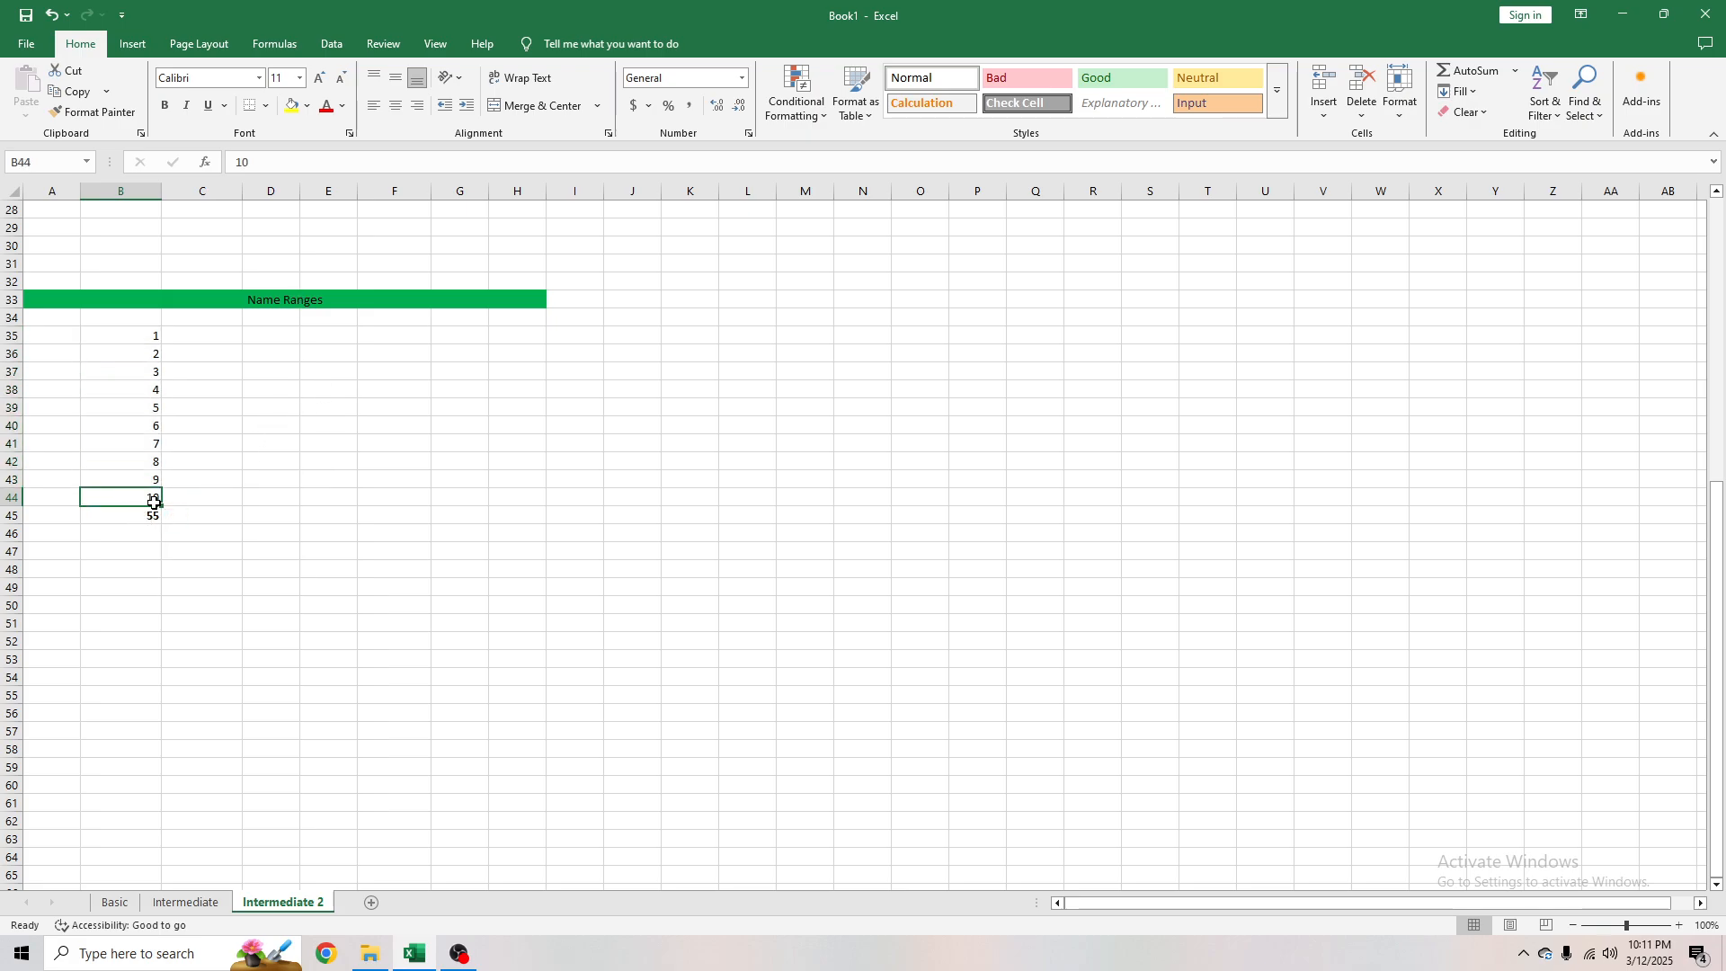
{"action": "left_click_drag", "start_coordinate": [154, 500], "coordinate": [144, 335]}
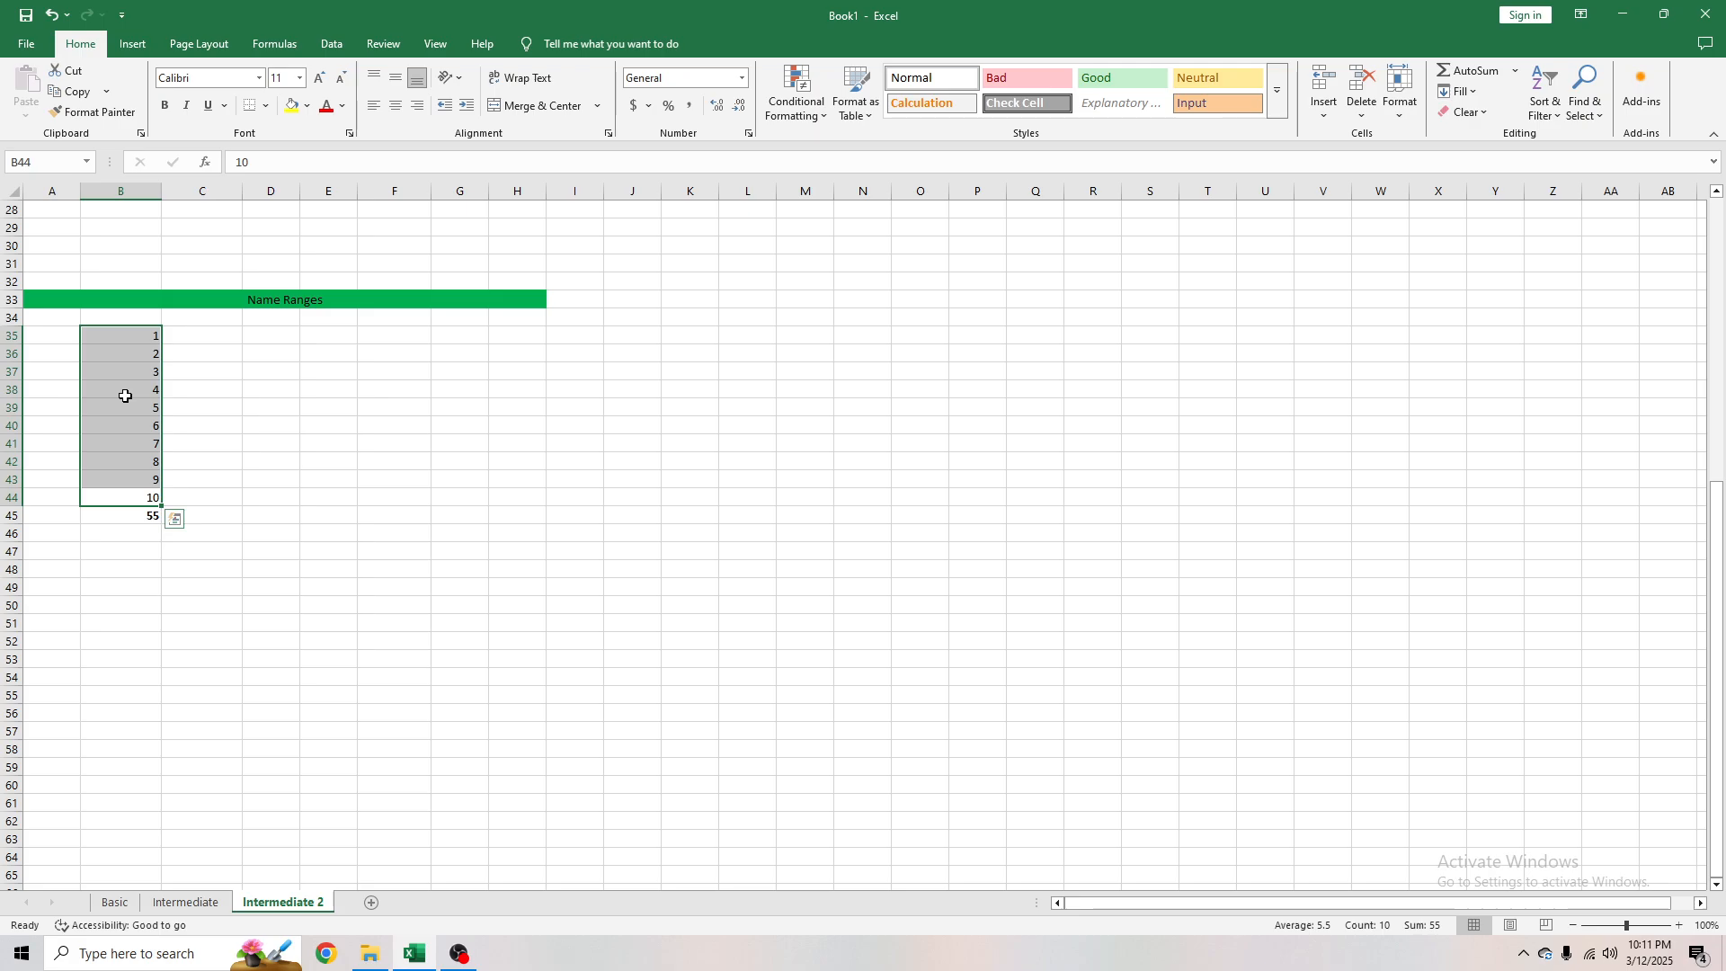
{"action": "left_click_drag", "start_coordinate": [134, 339], "coordinate": [123, 494]}
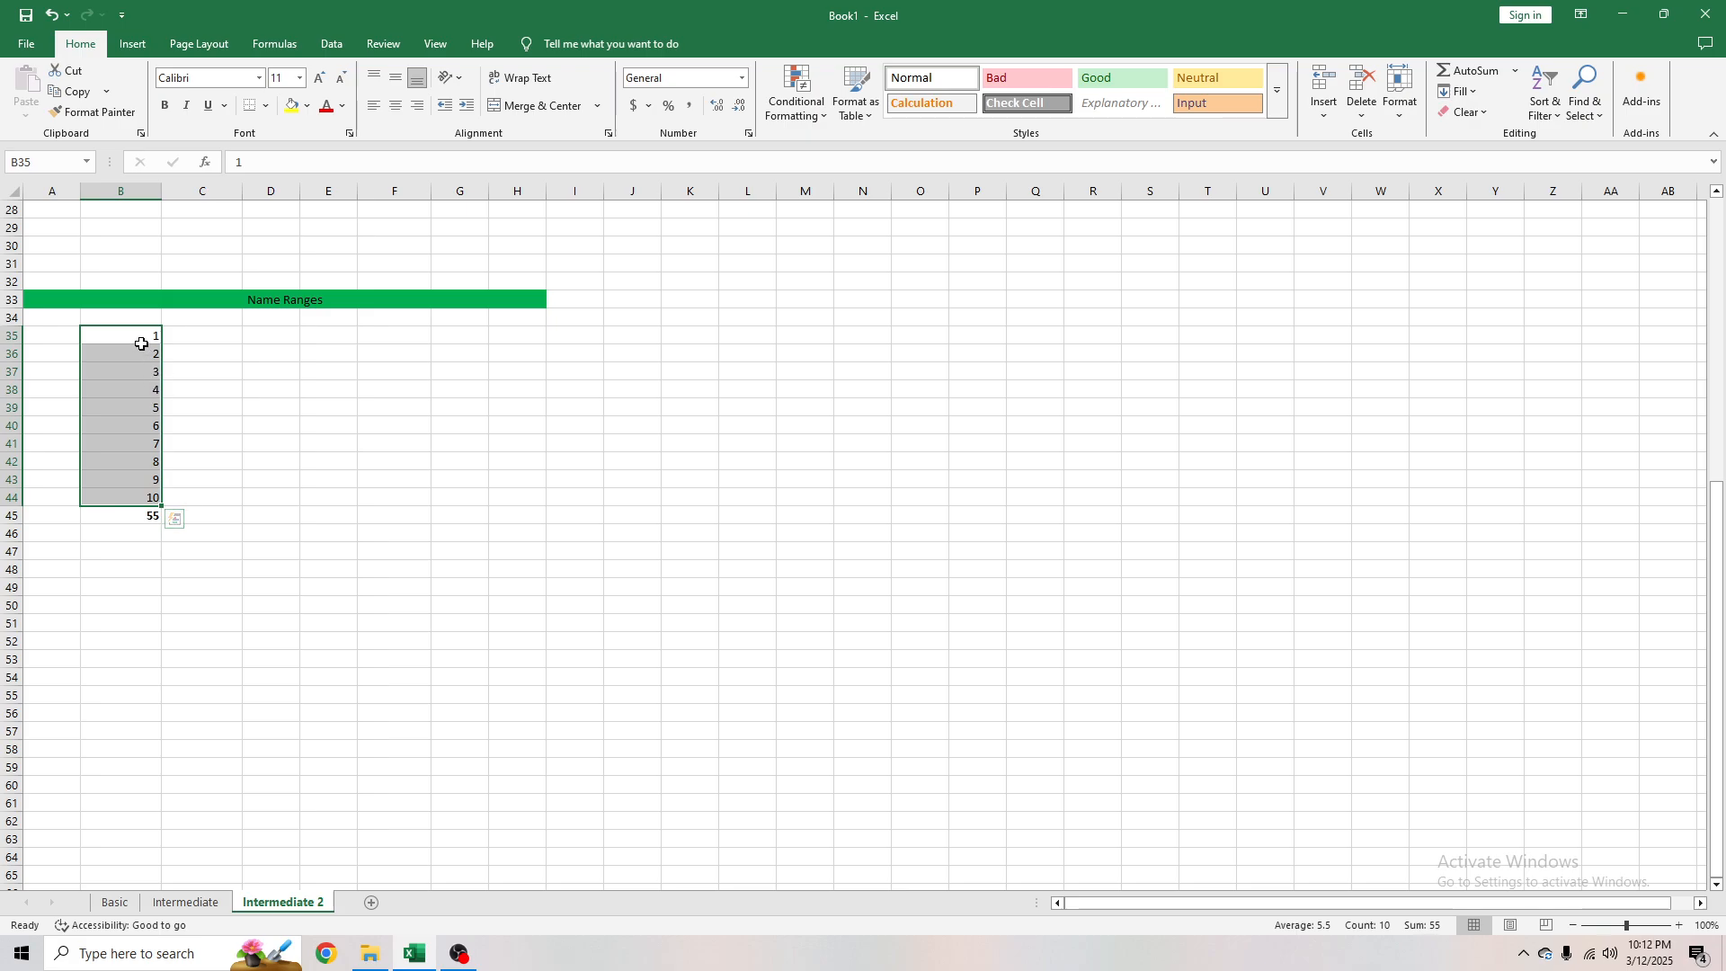
Try to name the range B35:B44 Days In A Row, with spaces between the words
{"action": "left_click_drag", "start_coordinate": [141, 343], "coordinate": [136, 492]}
{"action": "left_click", "coordinate": [45, 162]}
{"action": "type", "text": "Days"}
{"action": "key", "text": "BackSpace"}
{"action": "type", "text": "In A Row"}
{"action": "key", "text": "Return"}
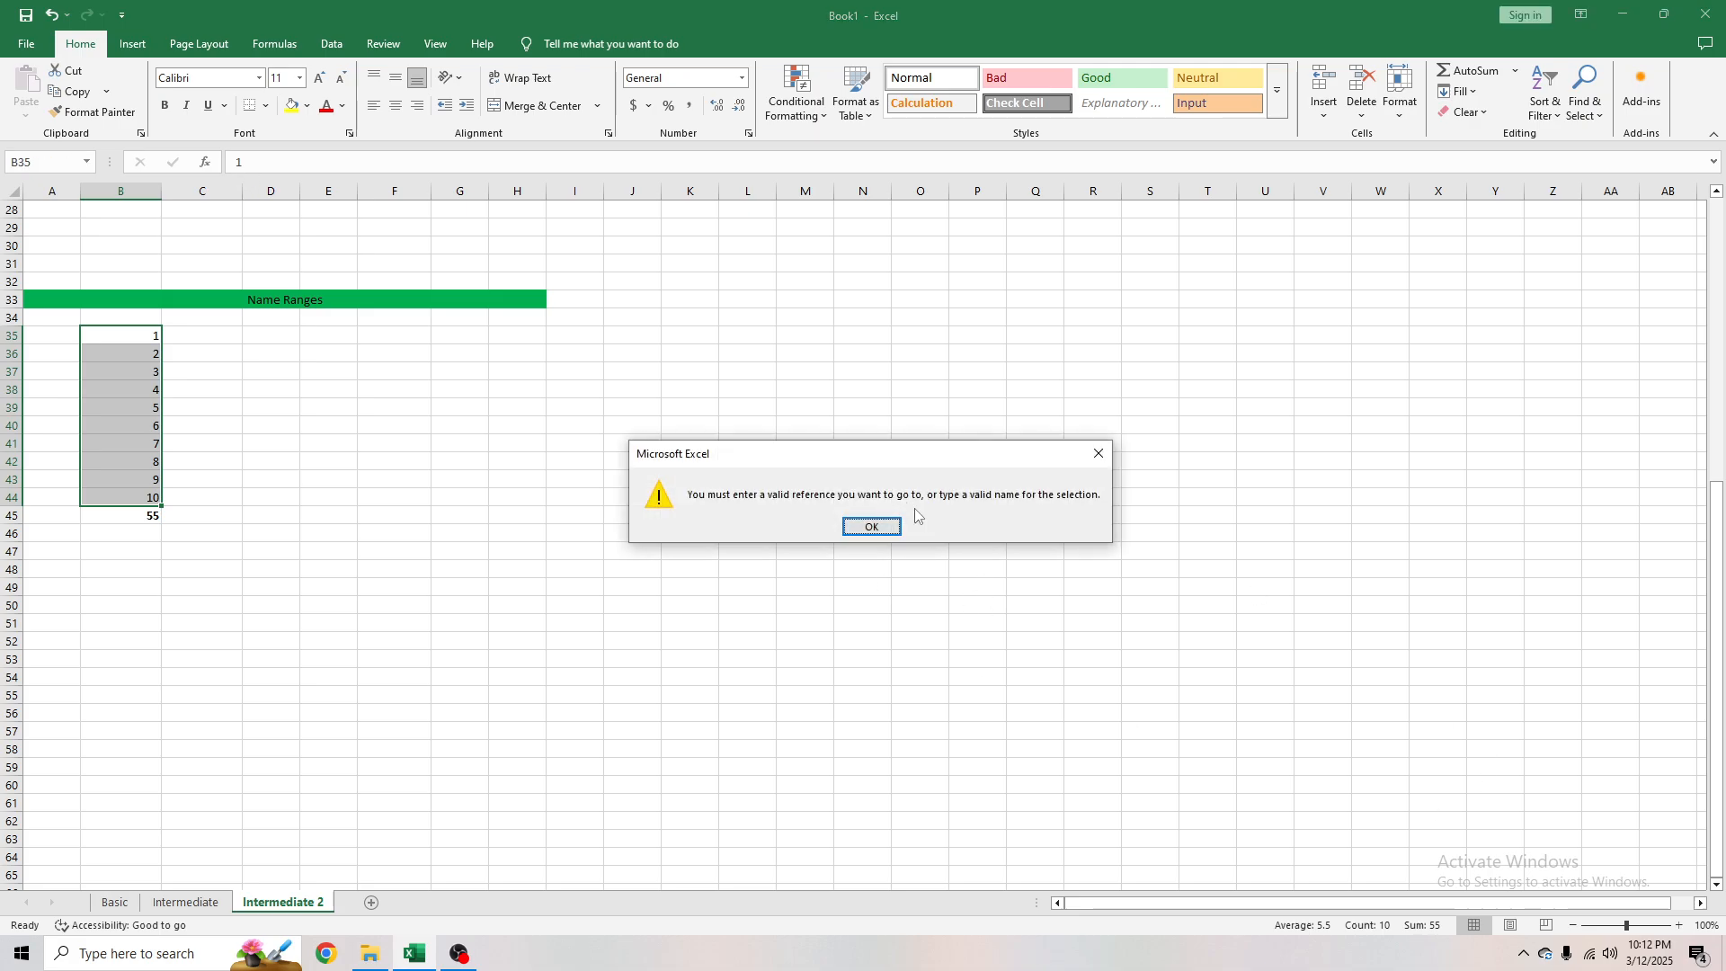
{"action": "left_click", "coordinate": [887, 534]}
Name the range B35:B44 Days_In_A_Row, using underscores between the words
{"action": "left_click", "coordinate": [59, 164]}
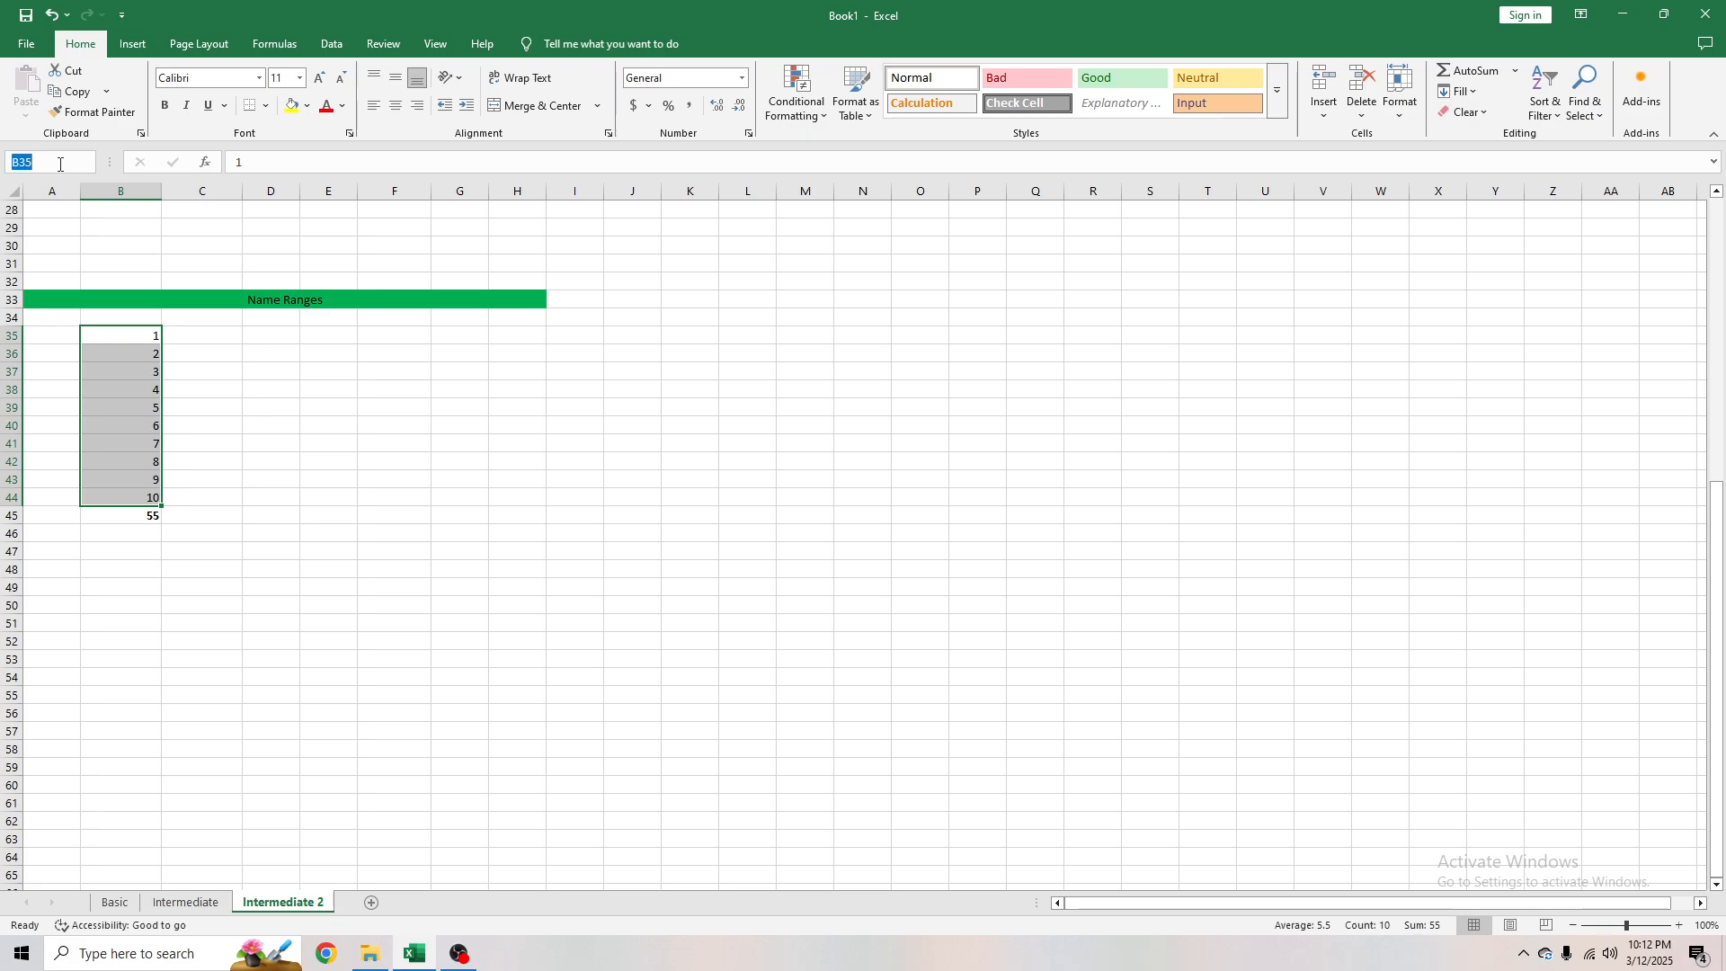
{"action": "type", "text": "Days"}
{"action": "type", "text": "In"}
{"action": "type", "text": "A"}
{"action": "type", "text": "Row"}
{"action": "left_click", "coordinate": [50, 162]}
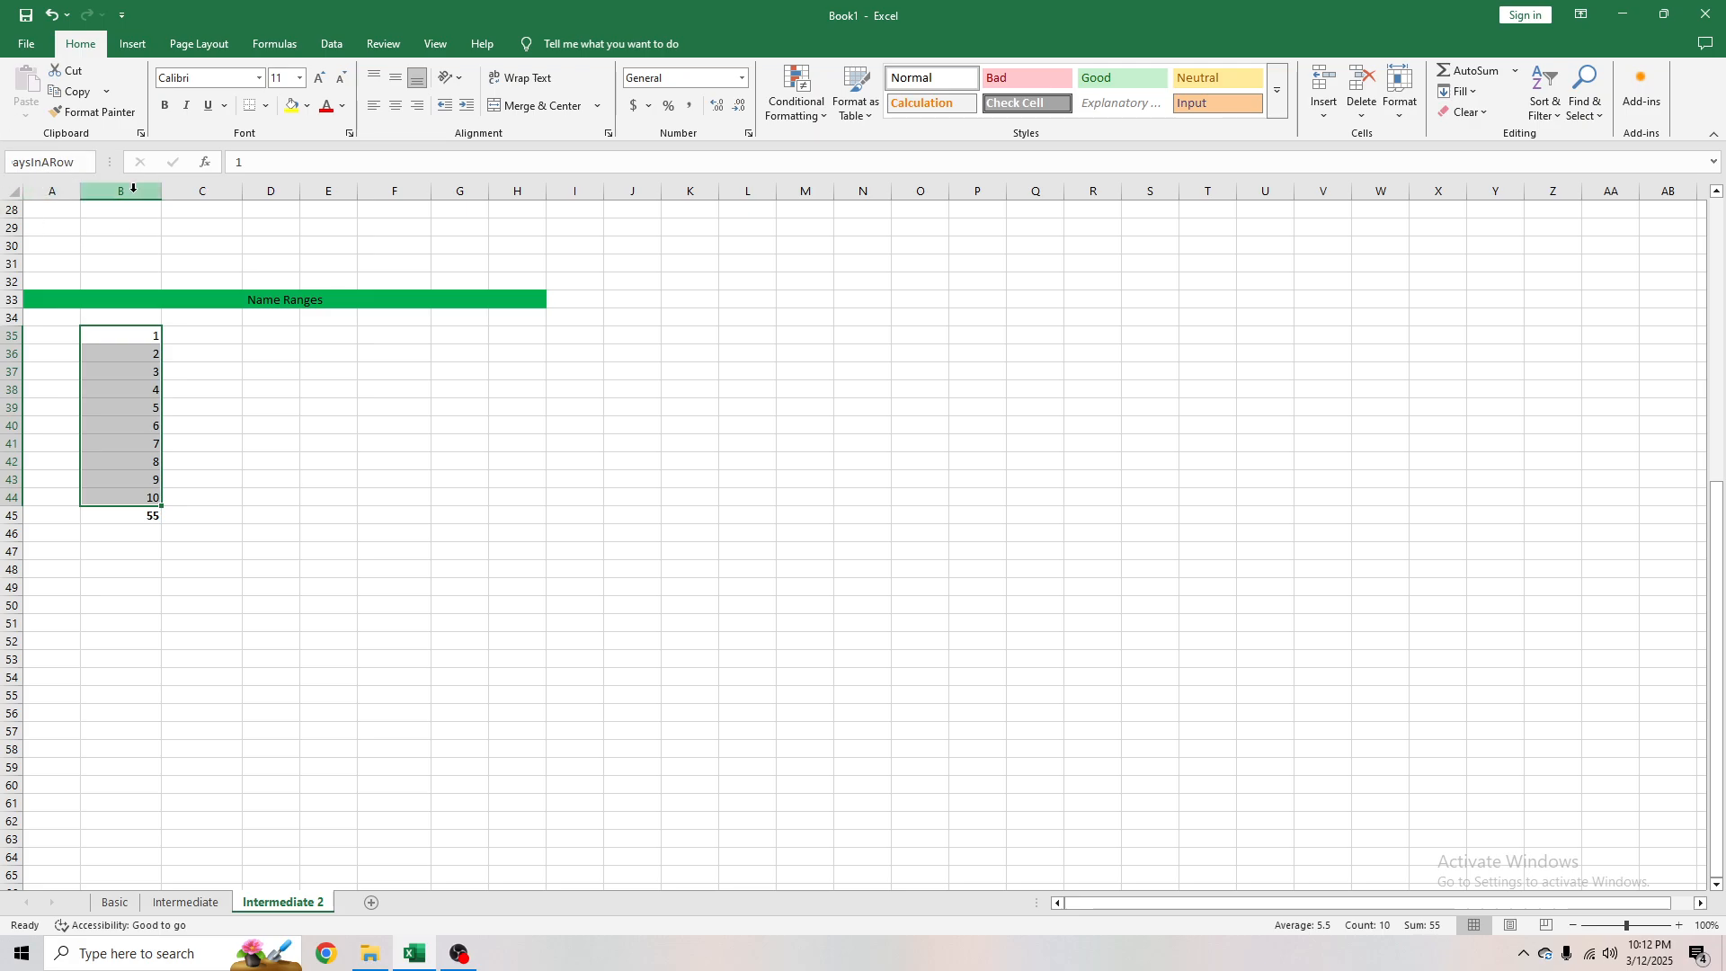
{"action": "type", "text": "_A_"}
{"action": "key", "text": "Return"}
{"action": "left_click", "coordinate": [311, 544]}
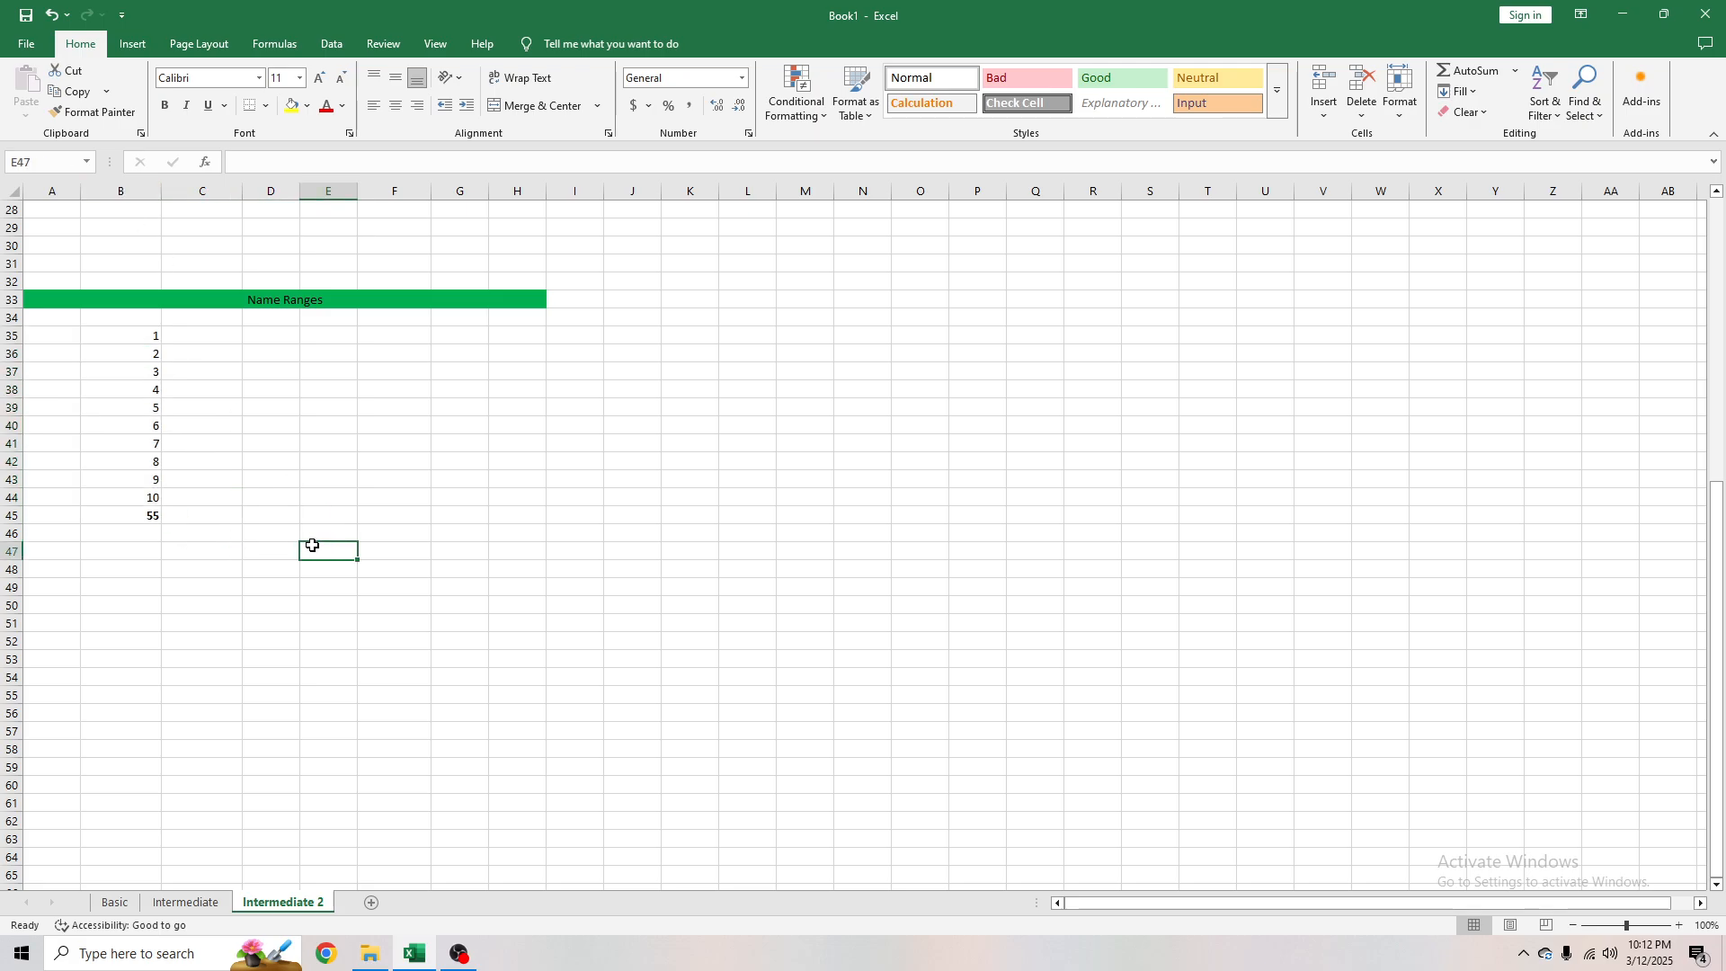
Examine the cell reference inside the SUM formula in B45 and the named range B35:B44 it covers
{"action": "left_click", "coordinate": [149, 531]}
{"action": "left_click", "coordinate": [142, 517]}
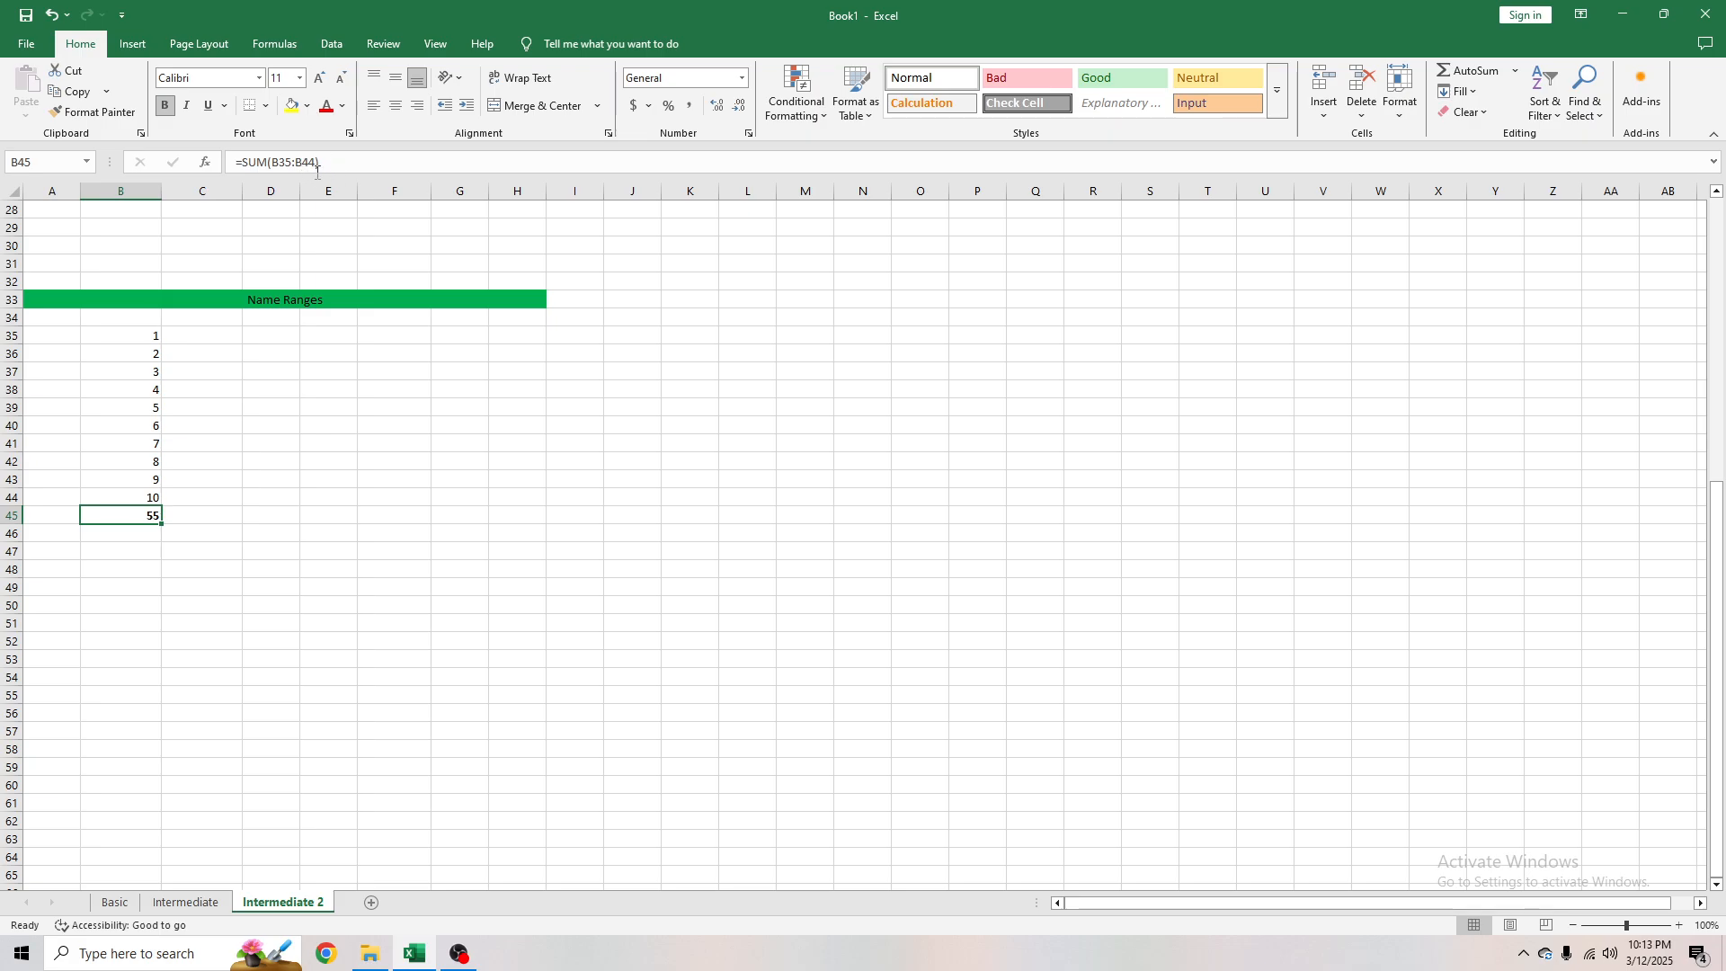
{"action": "left_click", "coordinate": [196, 389]}
{"action": "left_click_drag", "start_coordinate": [150, 338], "coordinate": [144, 492]}
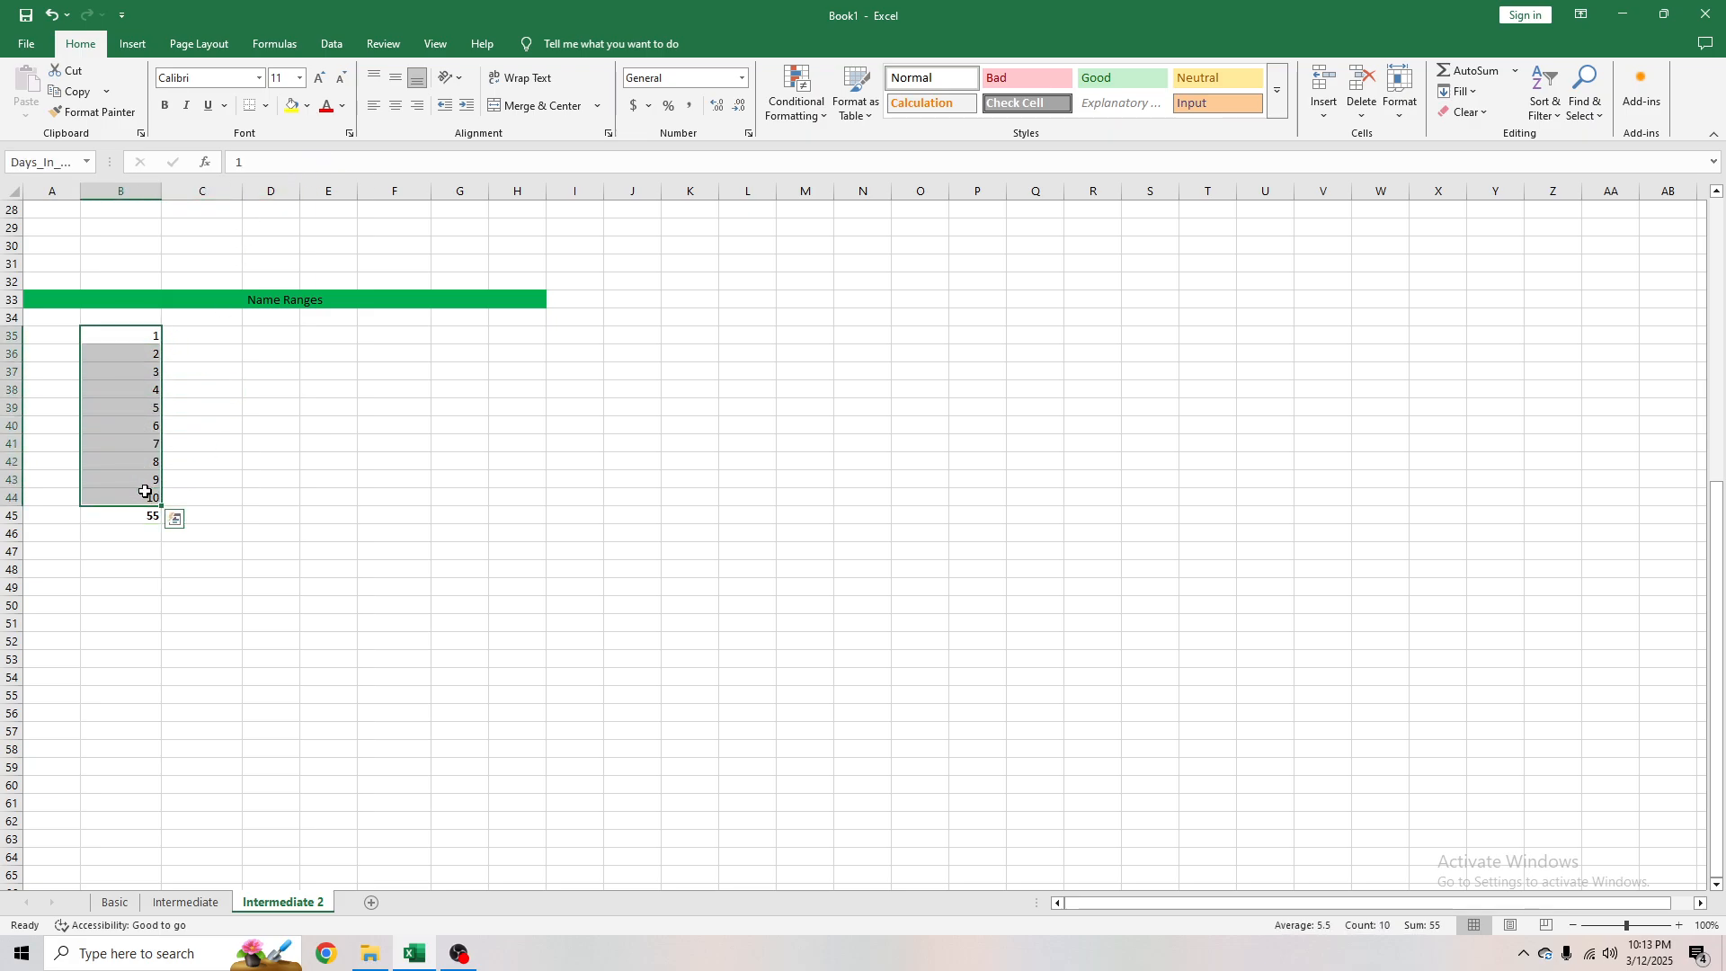
{"action": "left_click", "coordinate": [135, 517]}
{"action": "left_click_drag", "start_coordinate": [272, 161], "coordinate": [315, 162]}
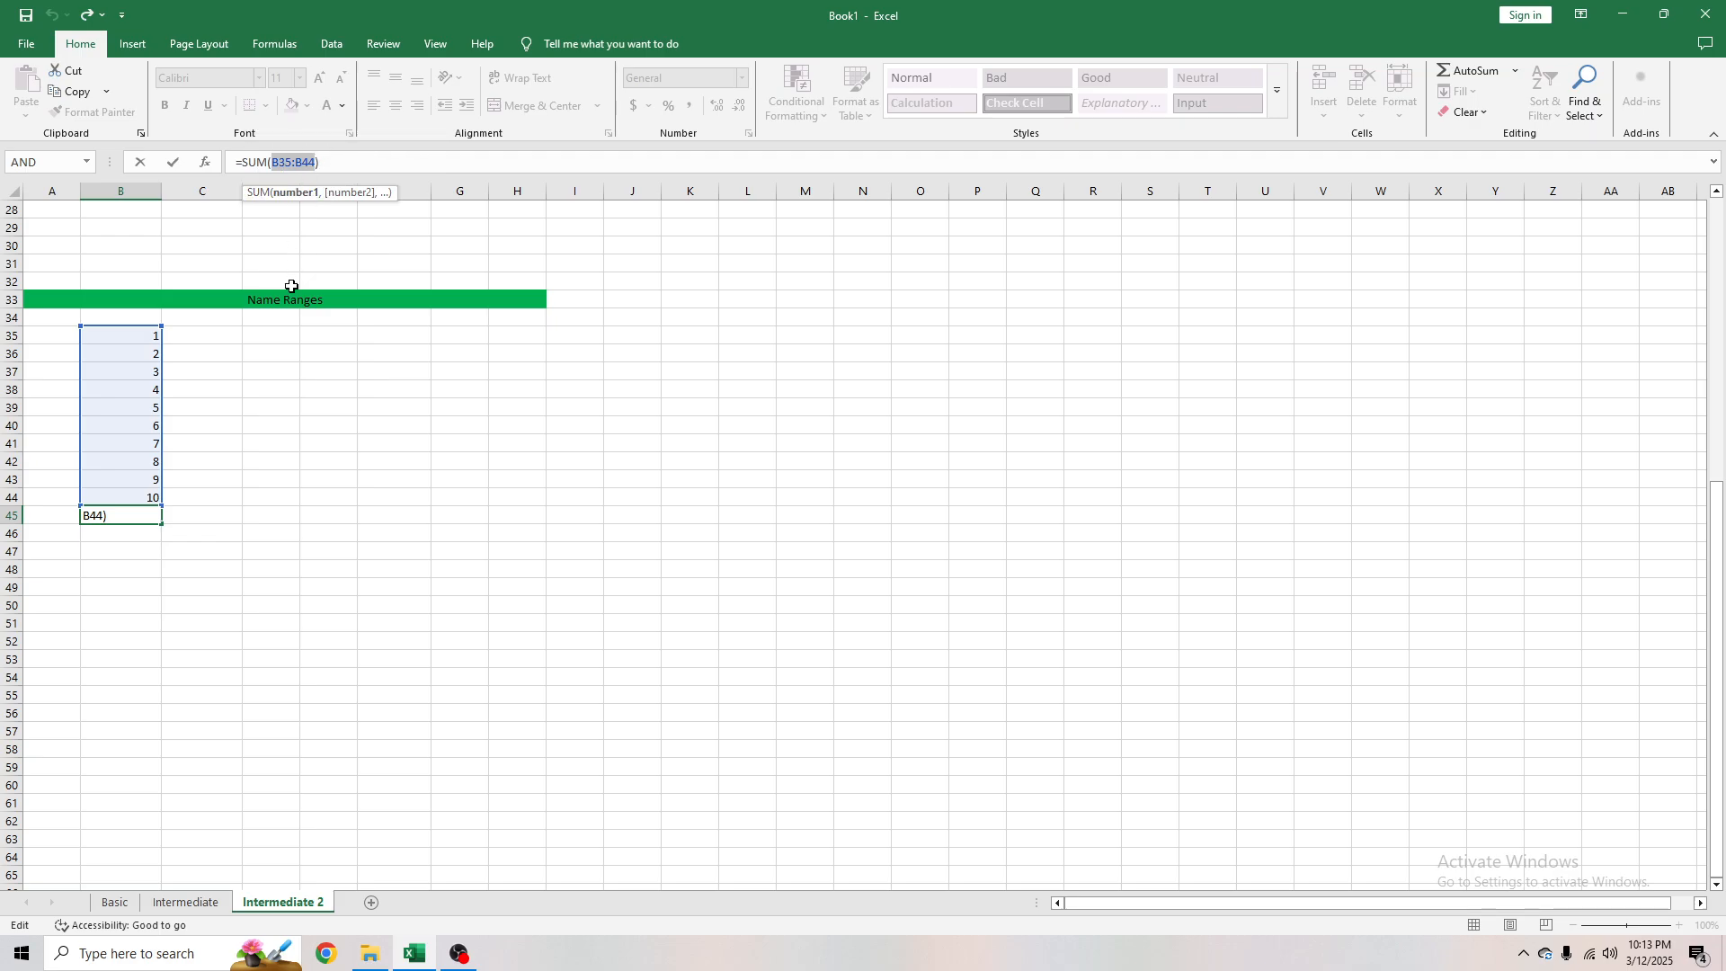
{"action": "left_click", "coordinate": [236, 460]}
{"action": "key", "text": "Escape"}
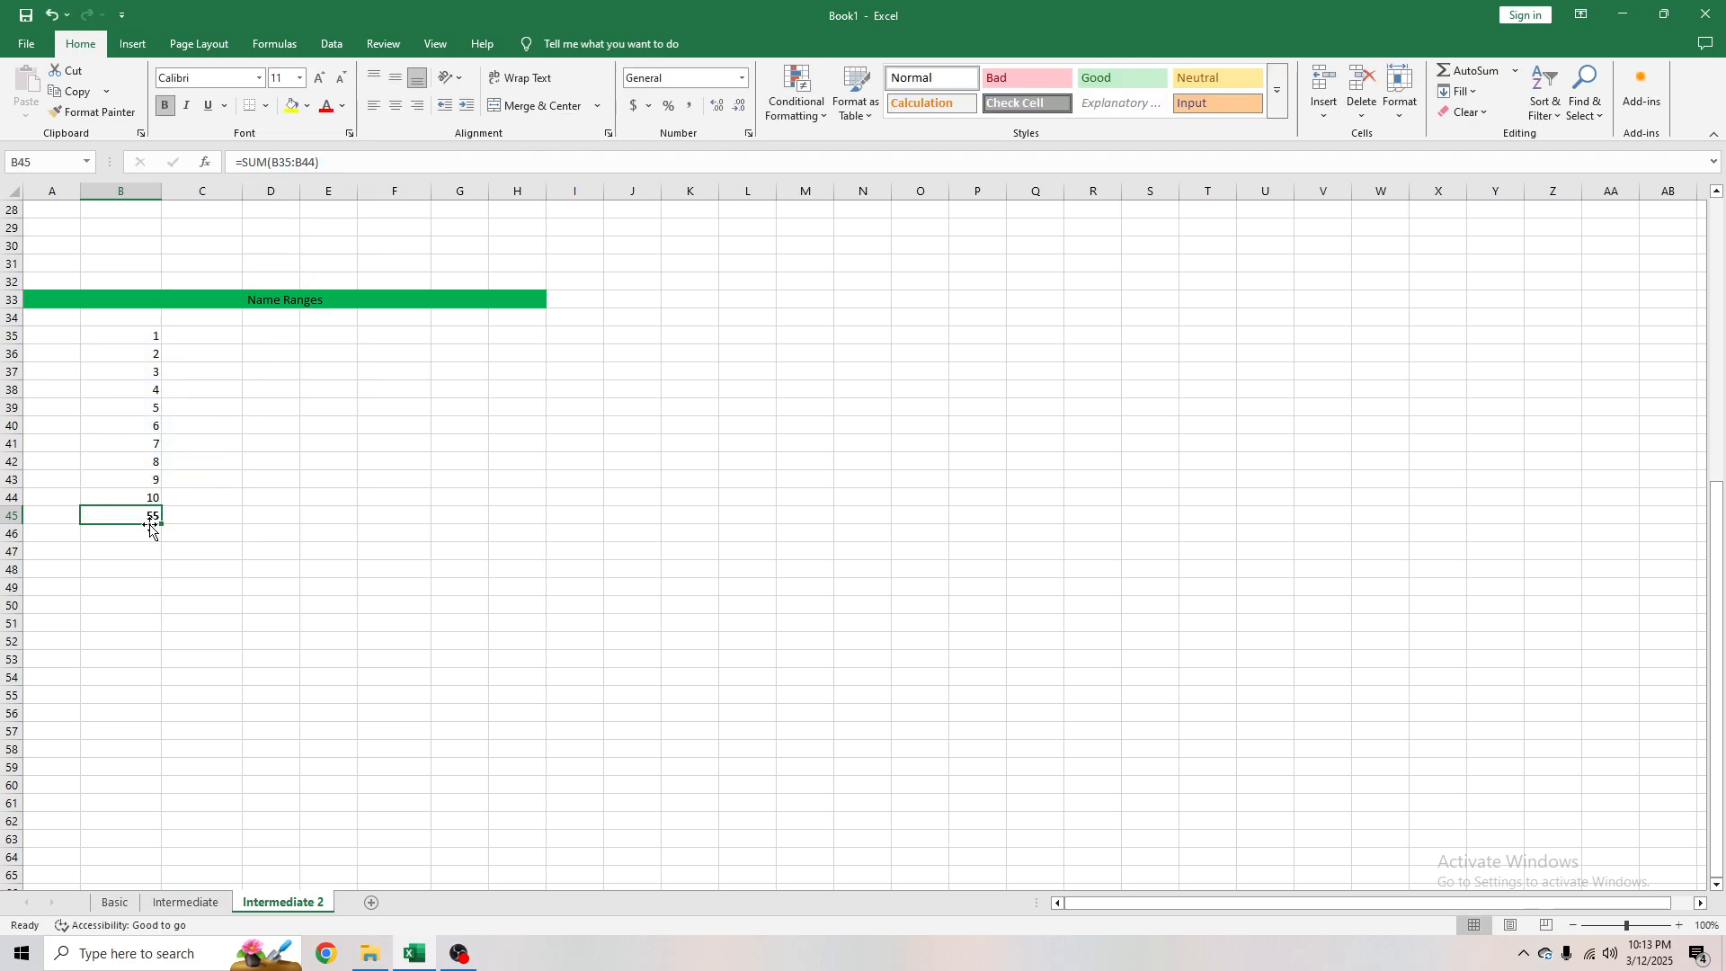
Replace the total in B45 with the formula =SUM(Days_In_A_Row), which refers to the named range
{"action": "type", "text": "=sum"}
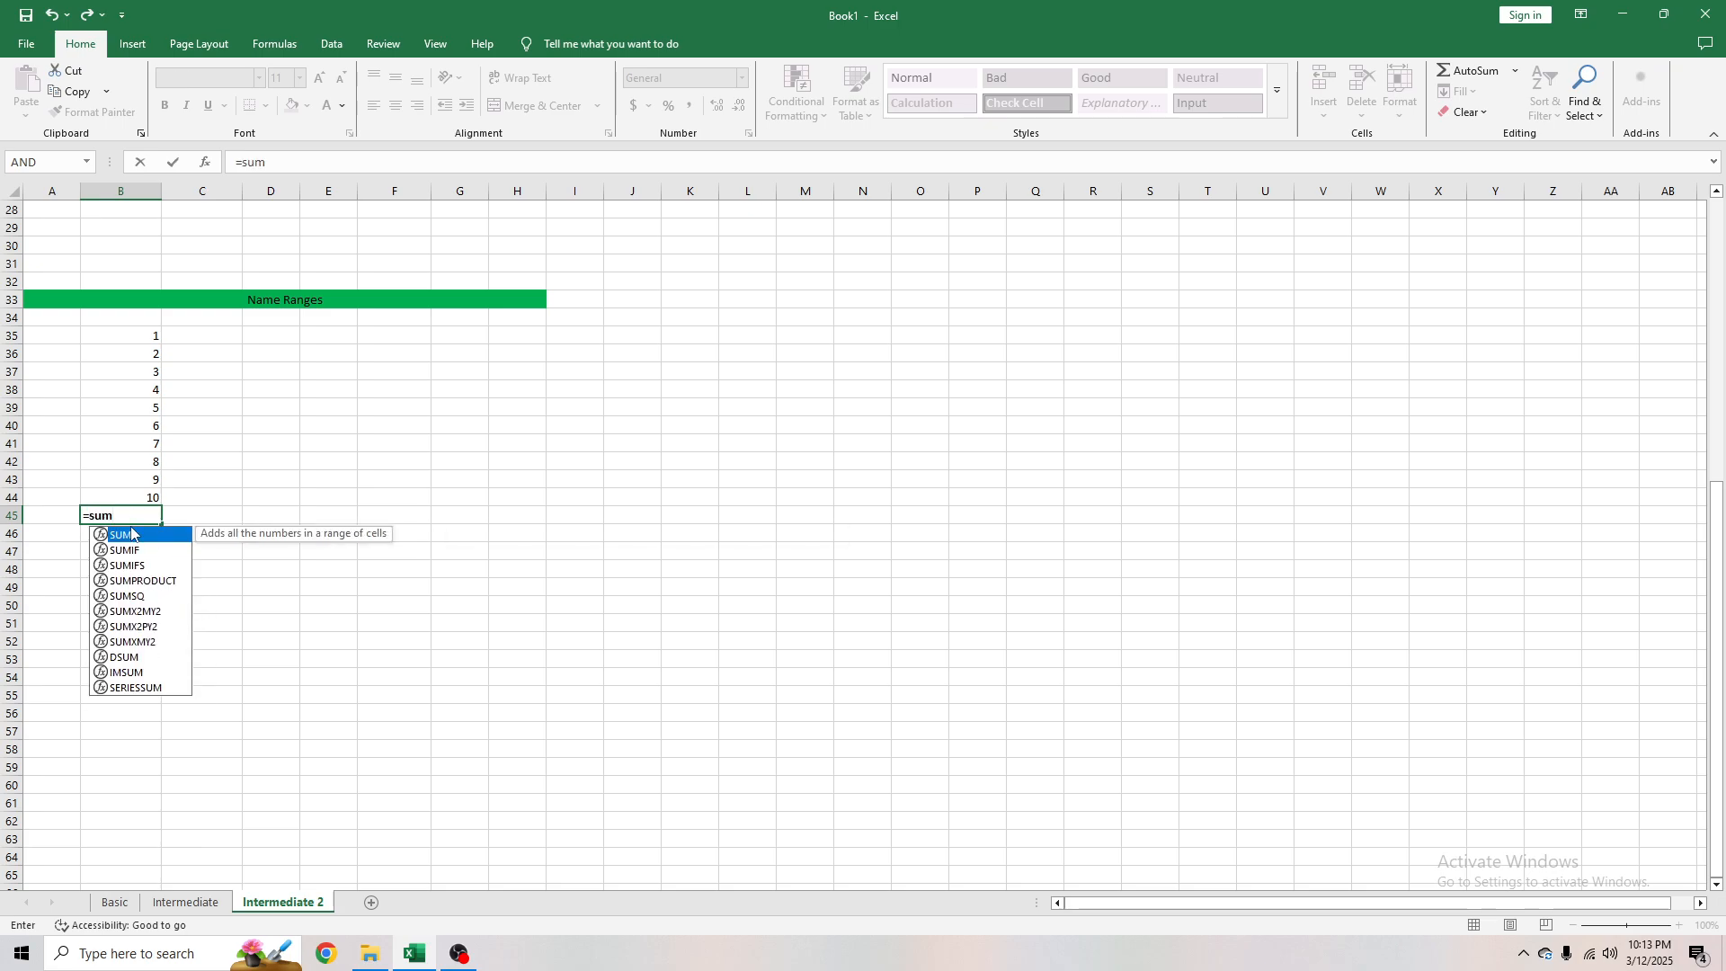
{"action": "double_click", "coordinate": [130, 535]}
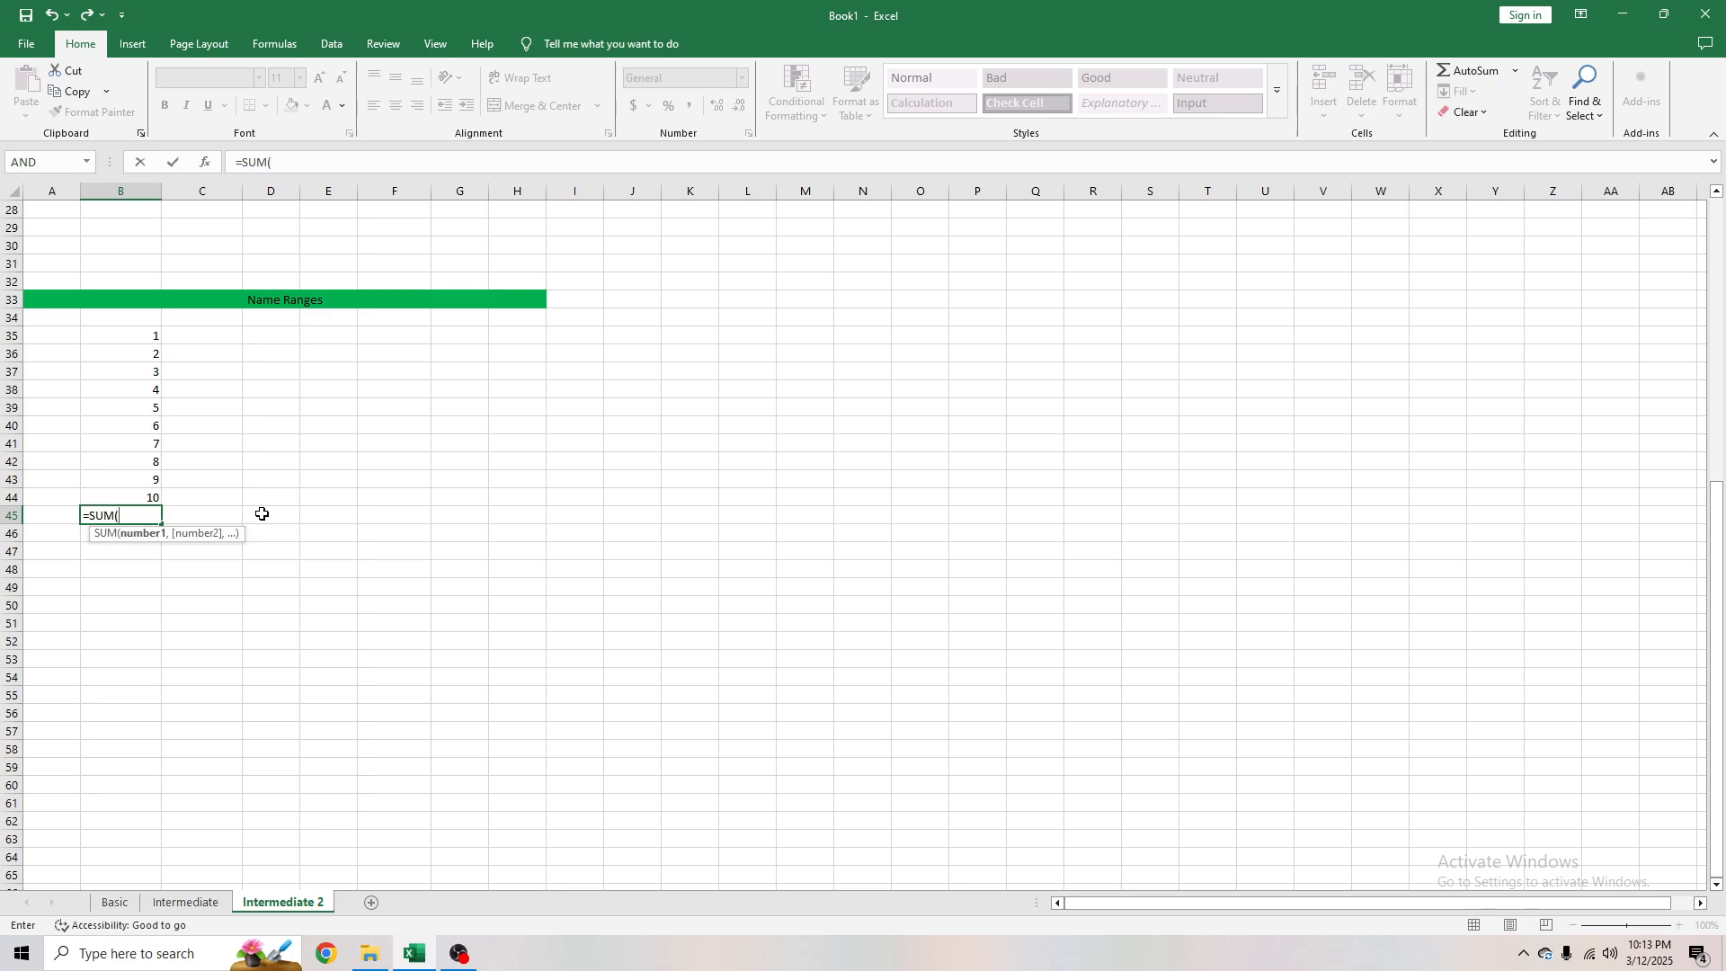
{"action": "type", "text": "Days"}
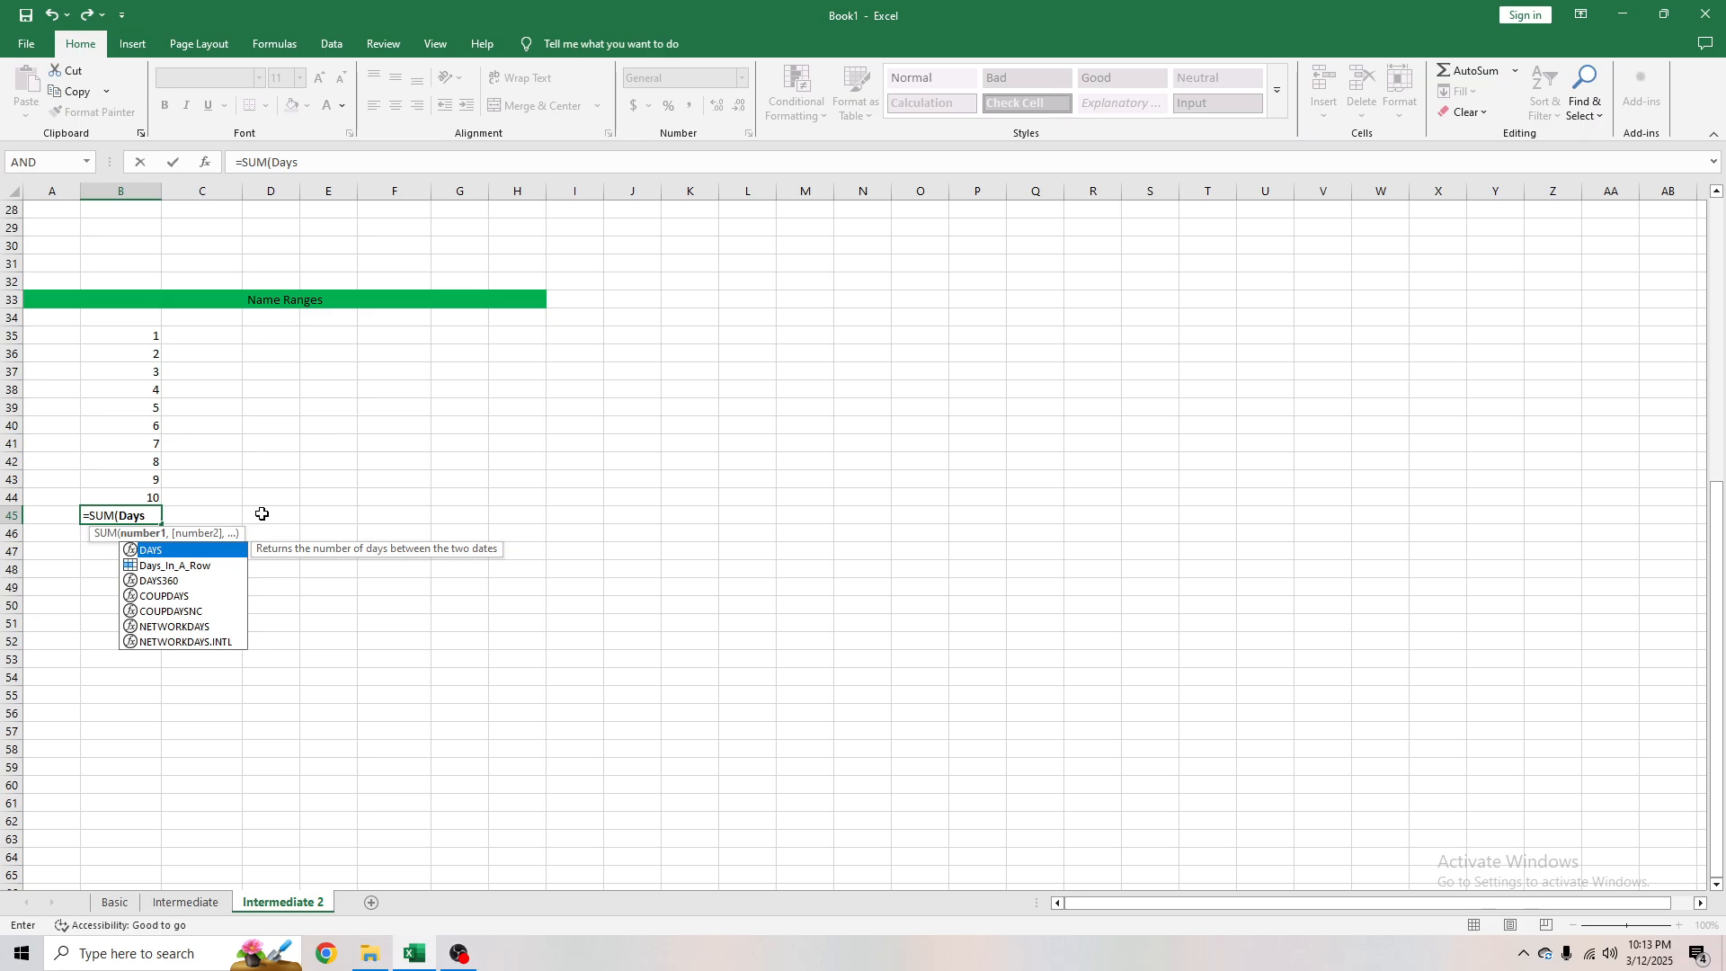
{"action": "type", "text": "_In"}
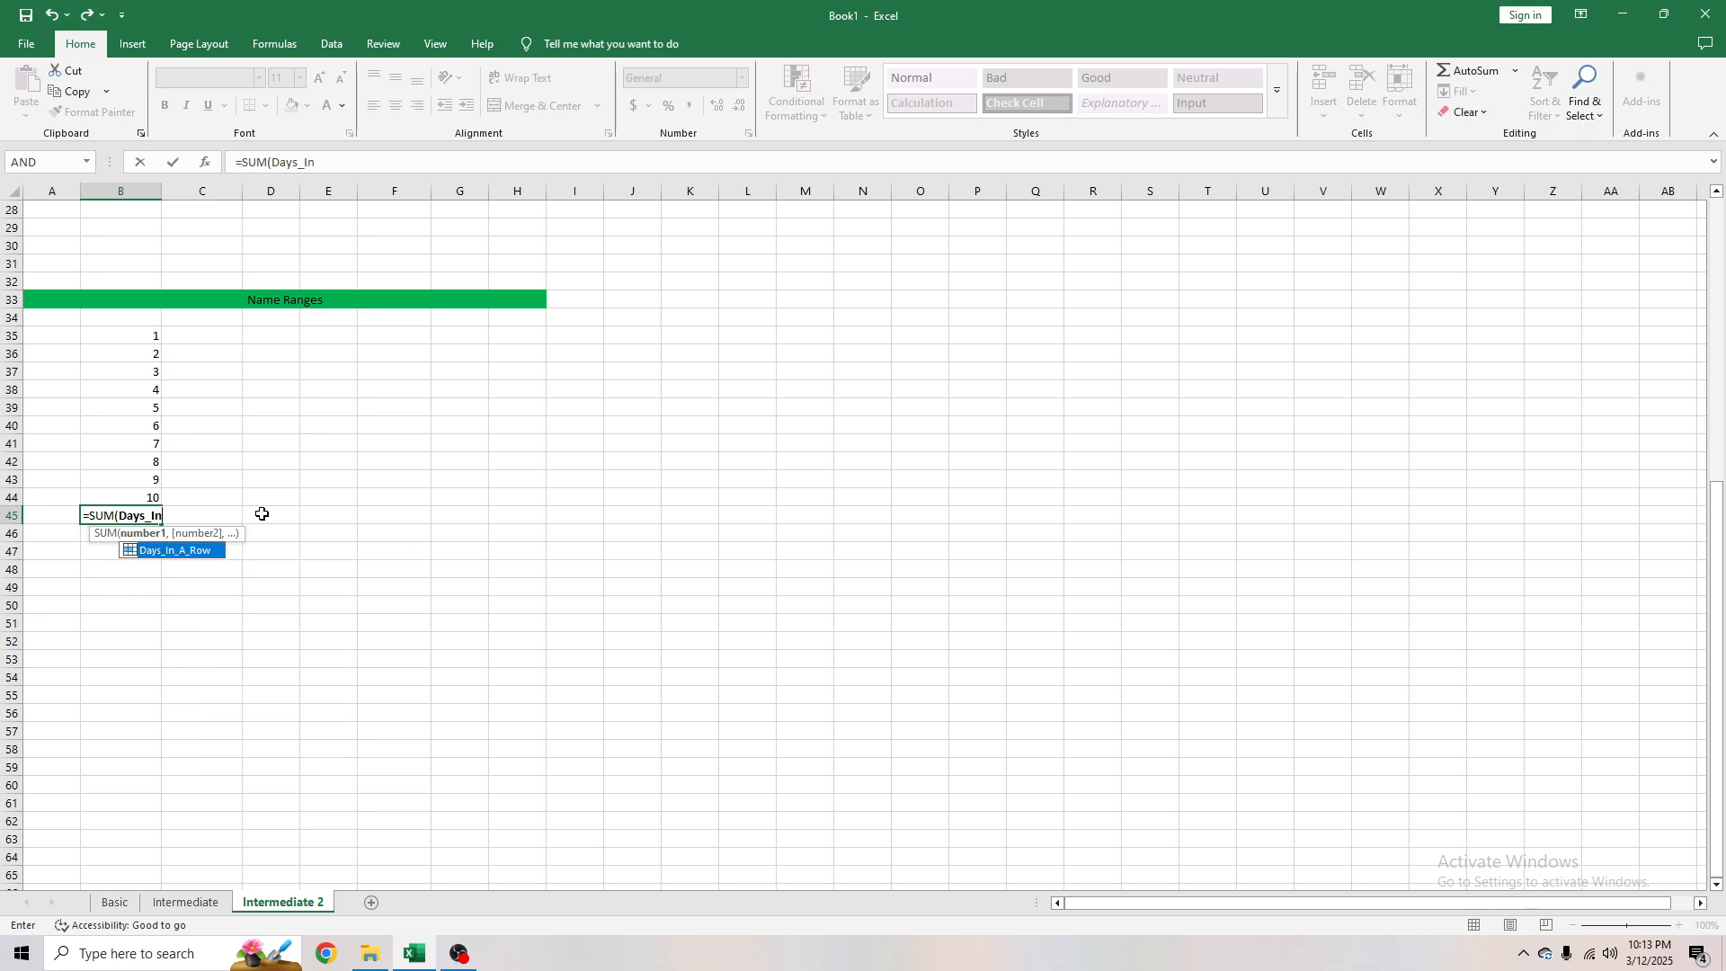
{"action": "type", "text": "_A_Row"}
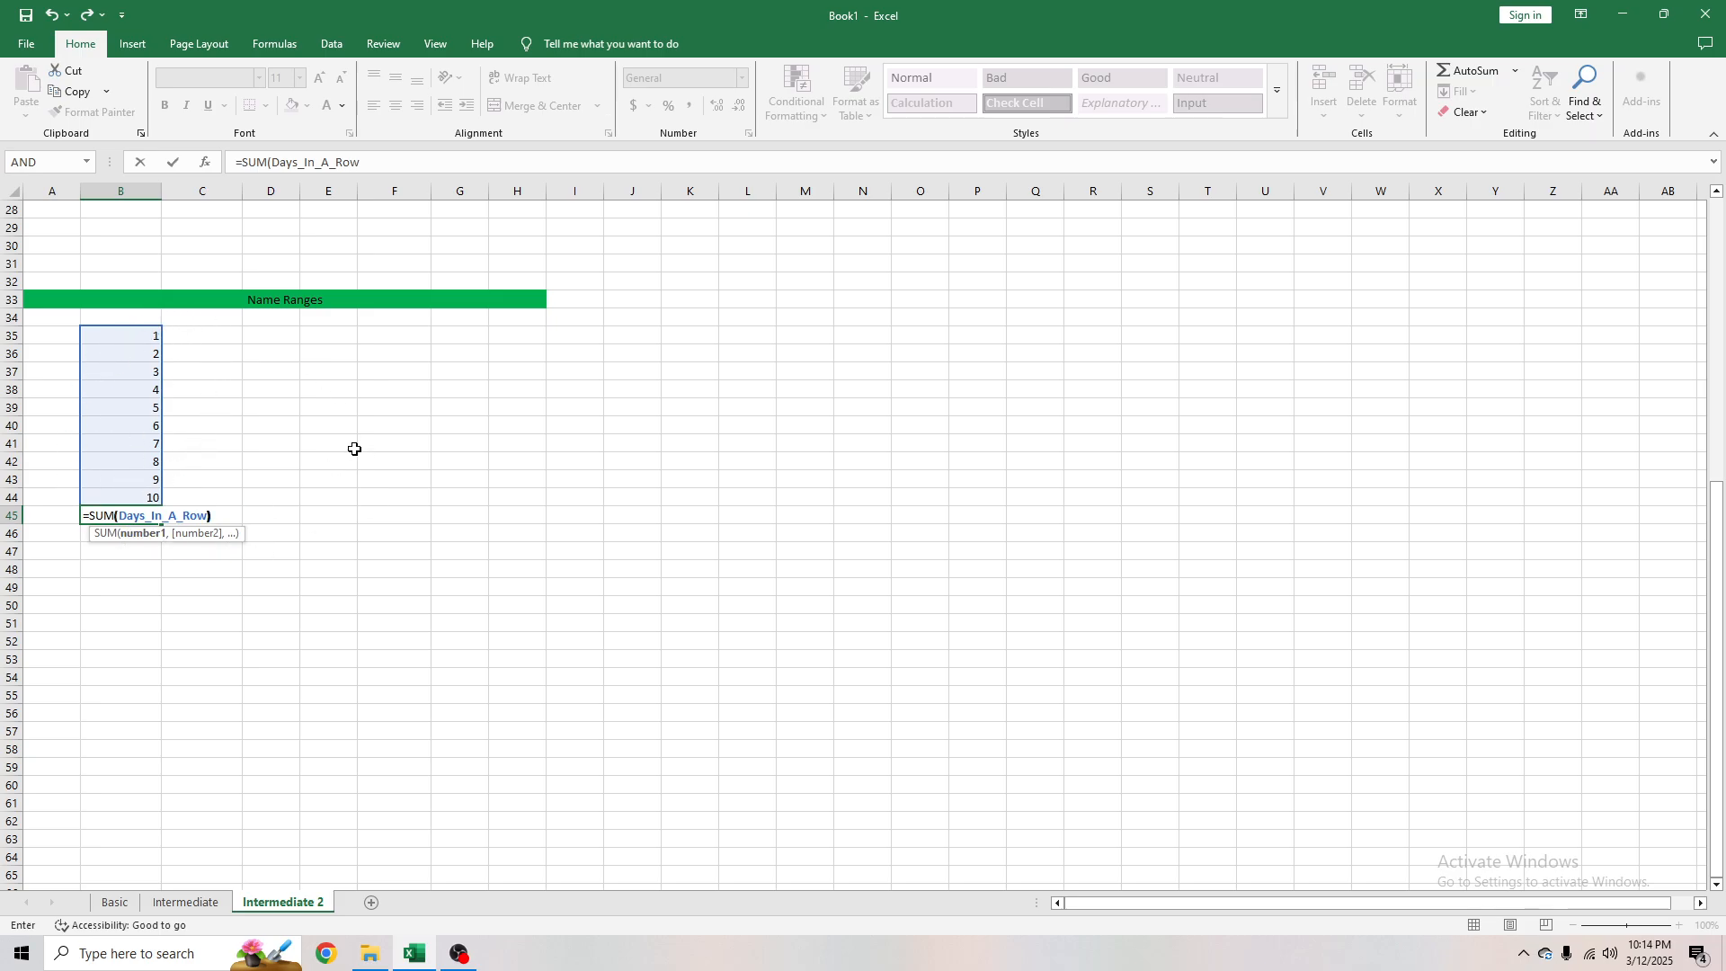
{"action": "type", "text": ")"}
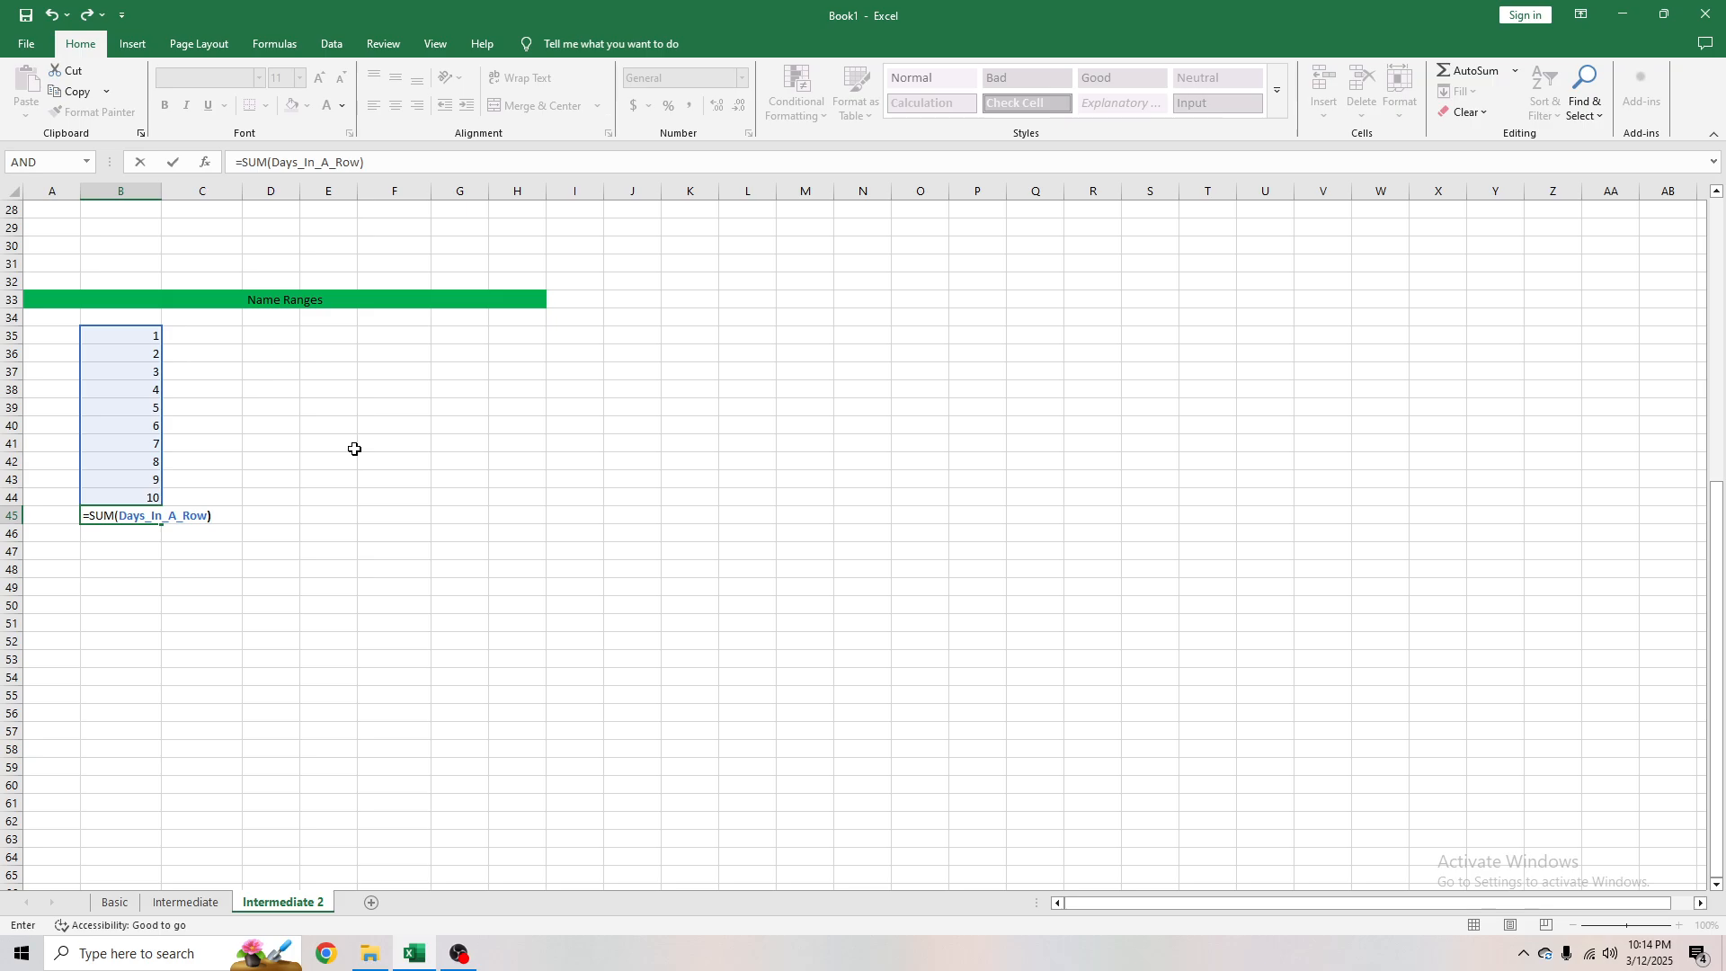
{"action": "key", "text": "Return"}
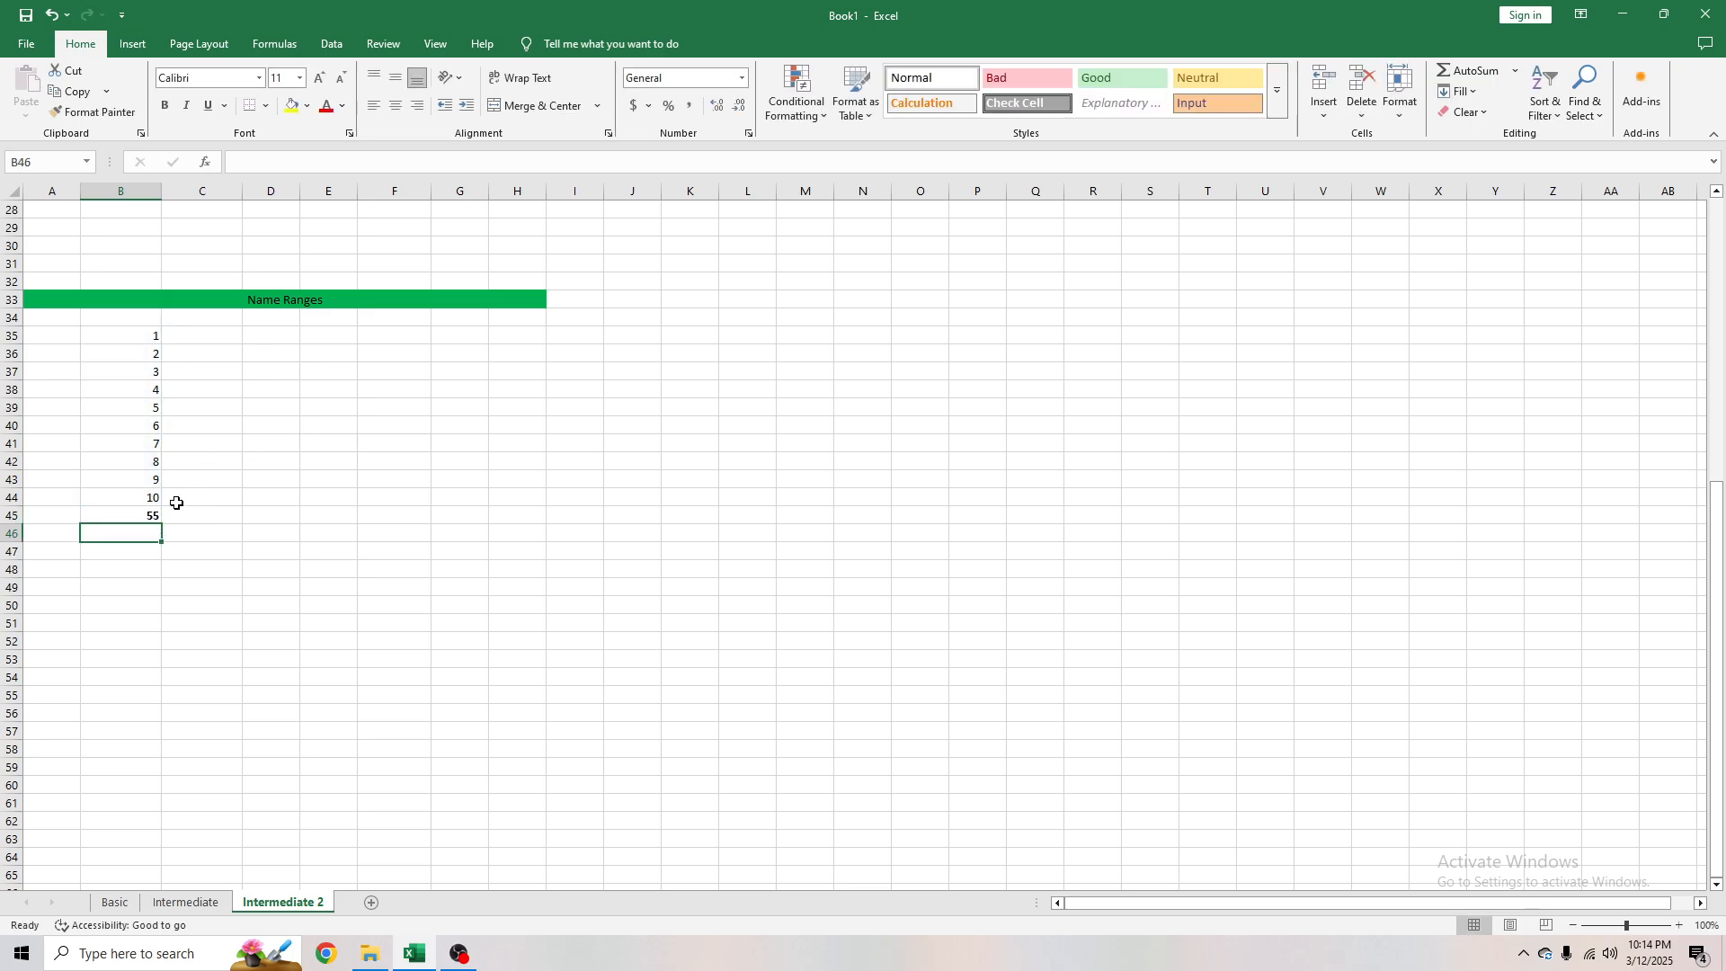
{"action": "left_click", "coordinate": [100, 516]}
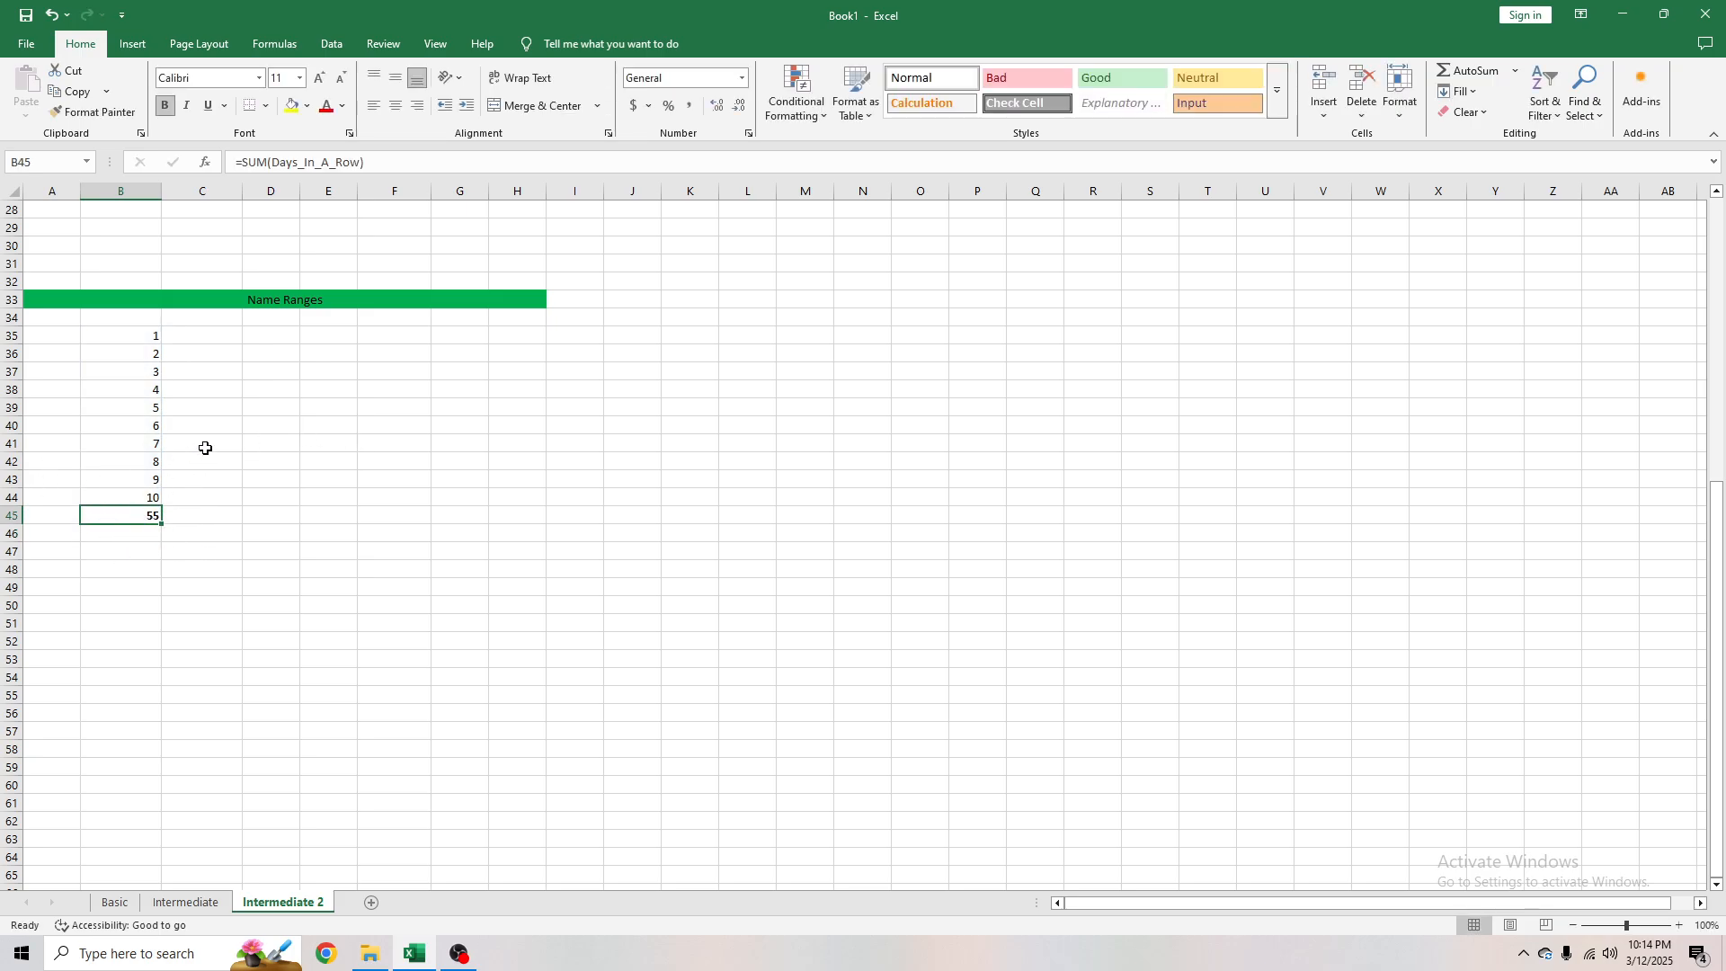
{"action": "scroll", "coordinate": [206, 447], "scroll_direction": "up", "scroll_amount": 3}
{"action": "left_click", "coordinate": [705, 570]}
{"action": "left_click", "coordinate": [280, 607]}
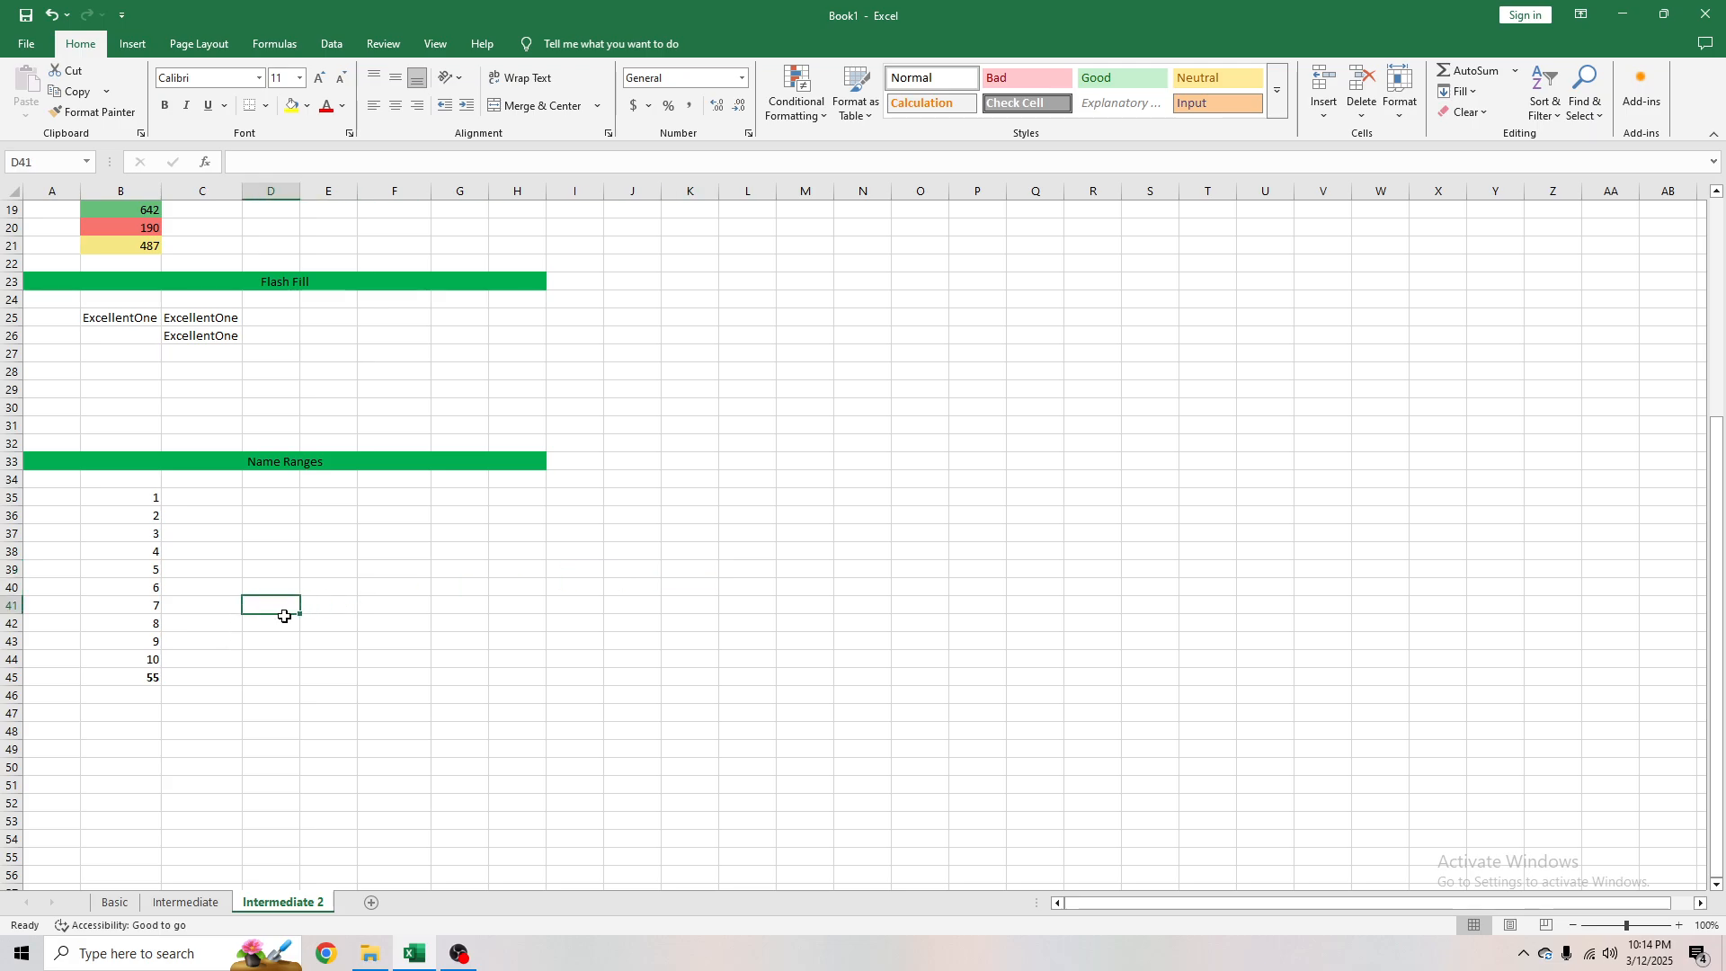